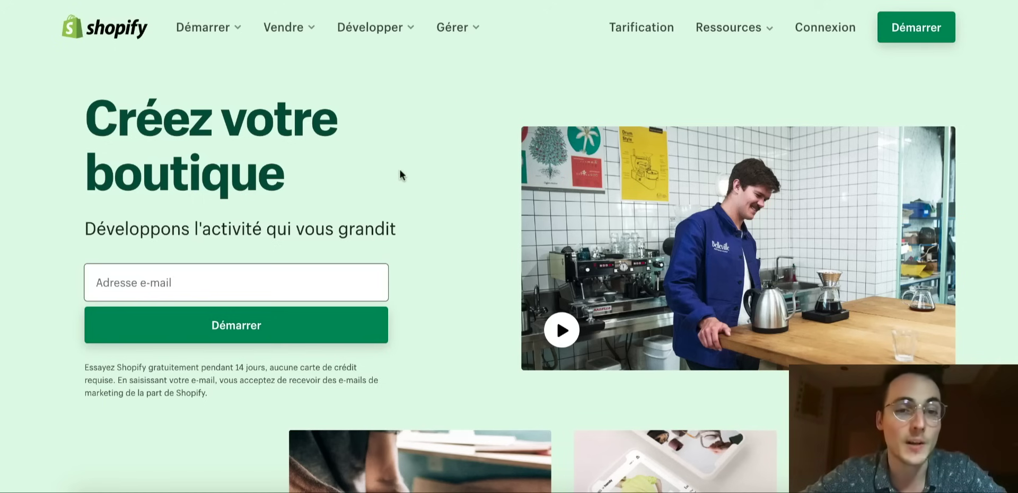
# - Start the free 14-day trial with the owner's e-mail address and fill in the account password
pyautogui.click(327, 272)
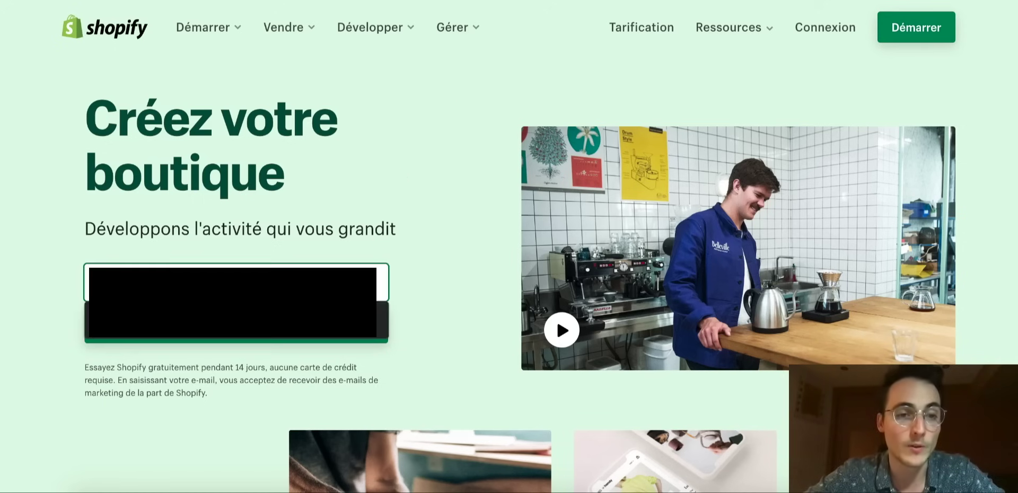
pyautogui.click(218, 313)
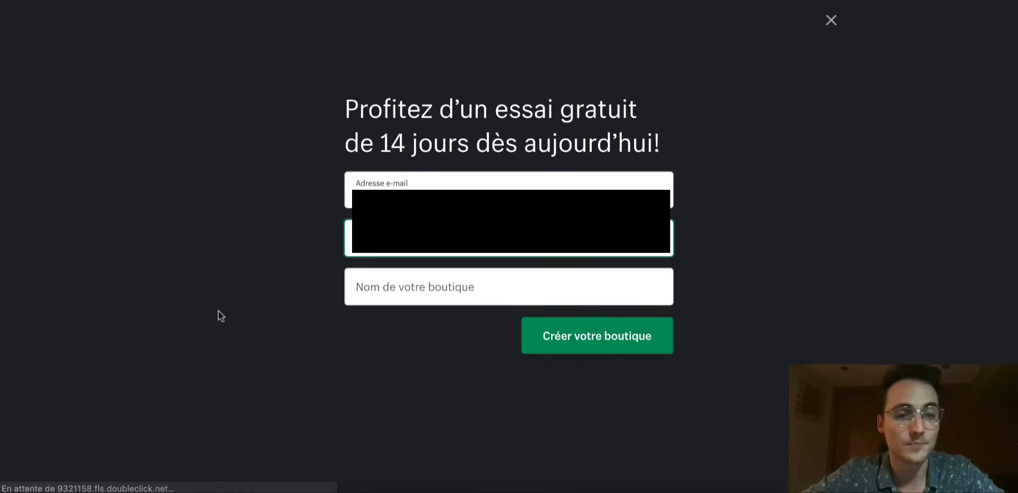
pyautogui.click(301, 257)
pyautogui.click(376, 255)
pyautogui.press('Escape')
# - Name the store "Fitness Addict 2.0" and submit the store creation form
pyautogui.click(370, 282)
pyautogui.write('Fitness')
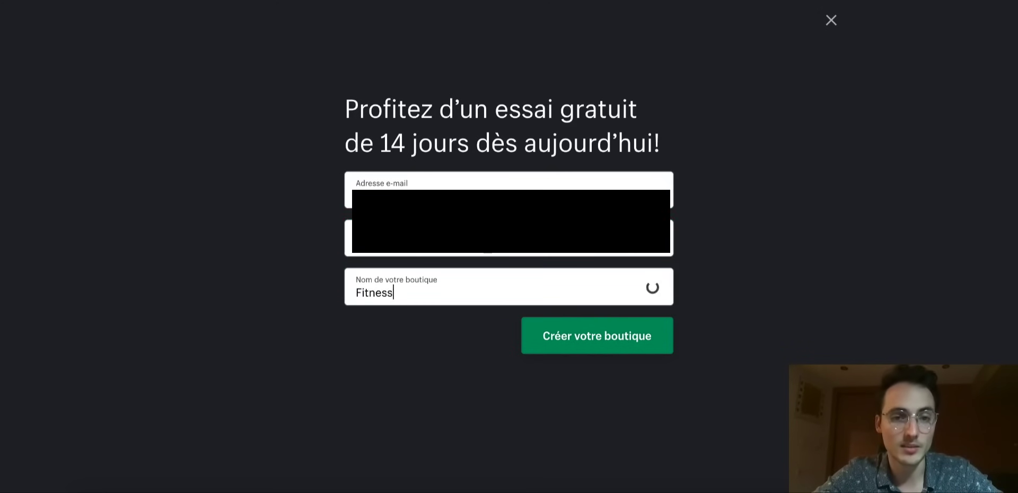
pyautogui.write(' Addict')
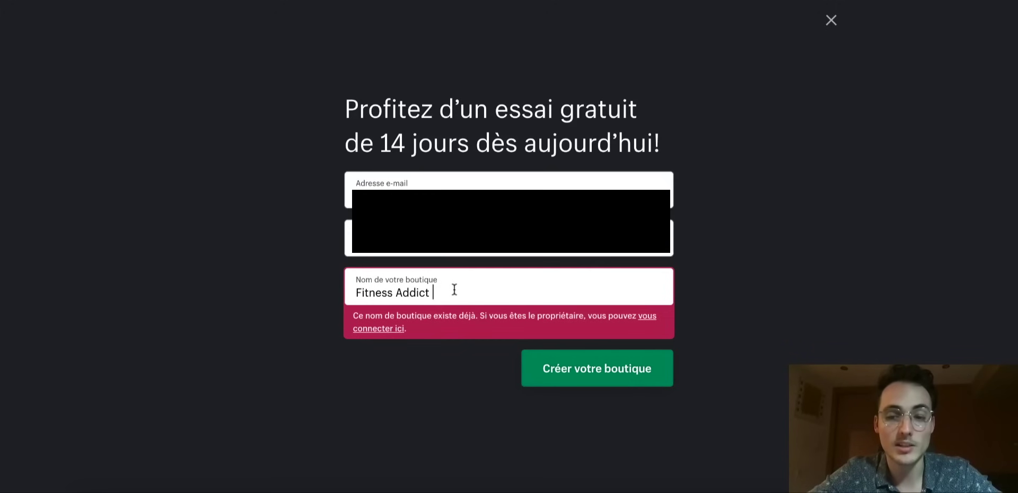
pyautogui.write(' 2.0')
pyautogui.click(566, 337)
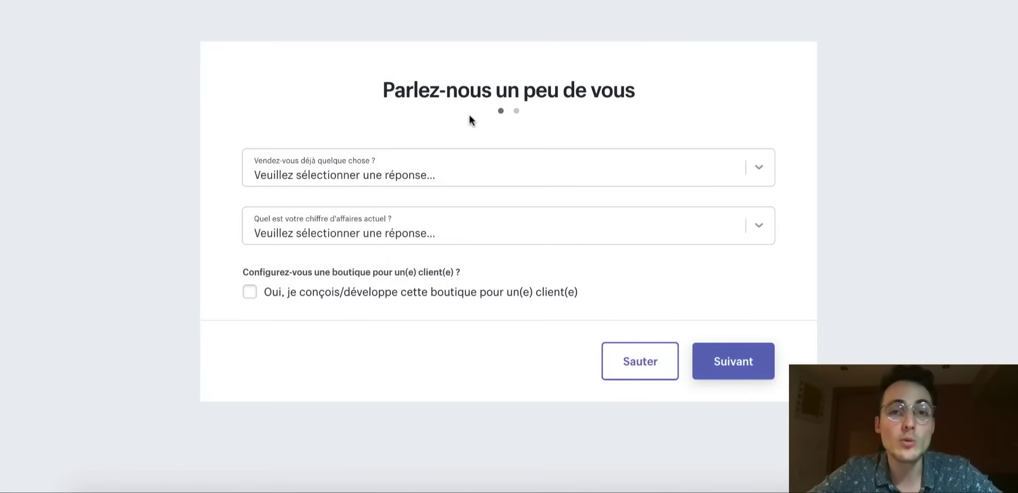
# - Answer the selling questions with "Je ne vends pas encore de produits" and "Je réfléchis encore à différentes idées de produits à vendre"
pyautogui.click(427, 159)
pyautogui.click(397, 107)
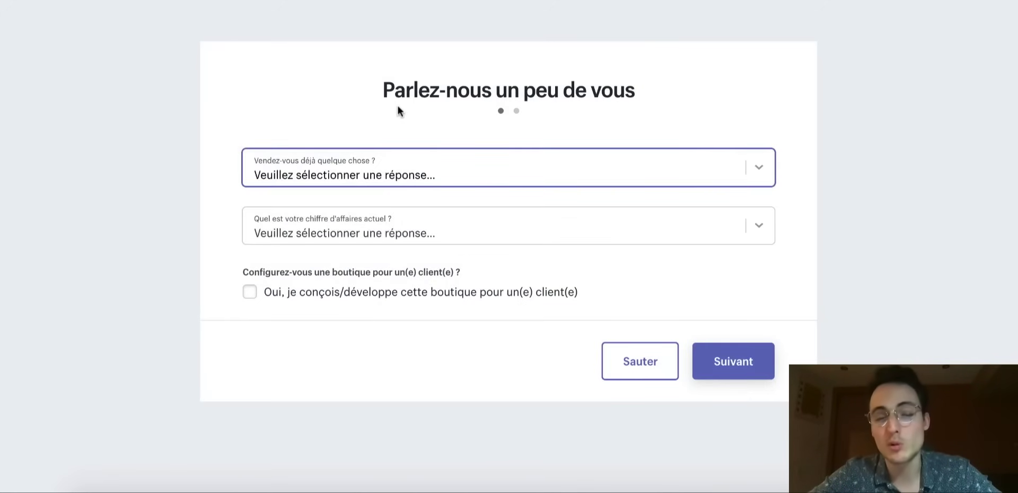
pyautogui.click(374, 171)
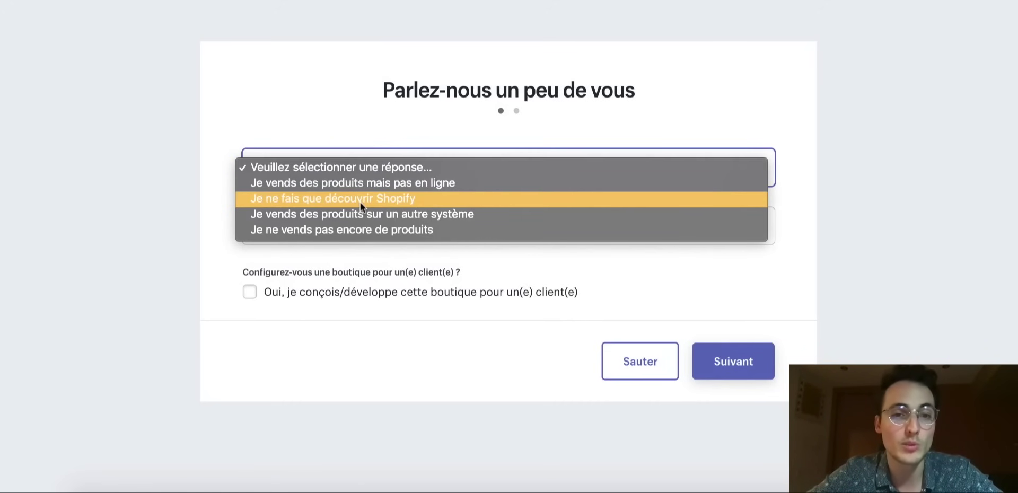
pyautogui.click(345, 233)
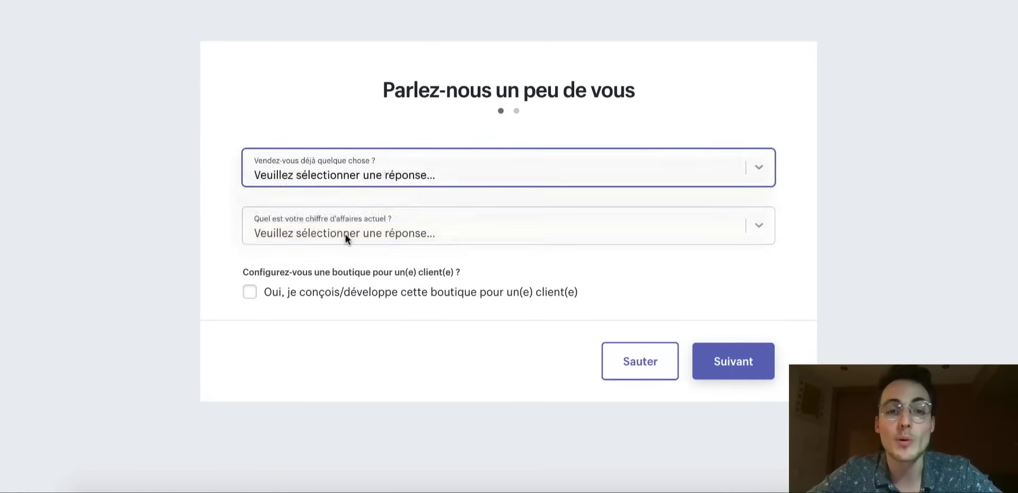
pyautogui.click(297, 218)
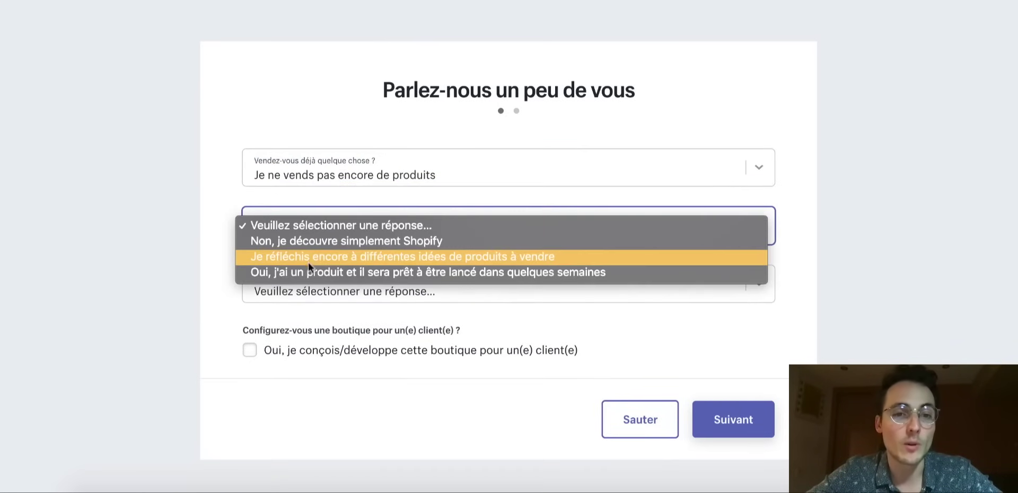
pyautogui.click(313, 257)
# - Set the current revenue to "€250.000 EUR à €1.000.000 EUR" and continue to the address form
pyautogui.click(374, 283)
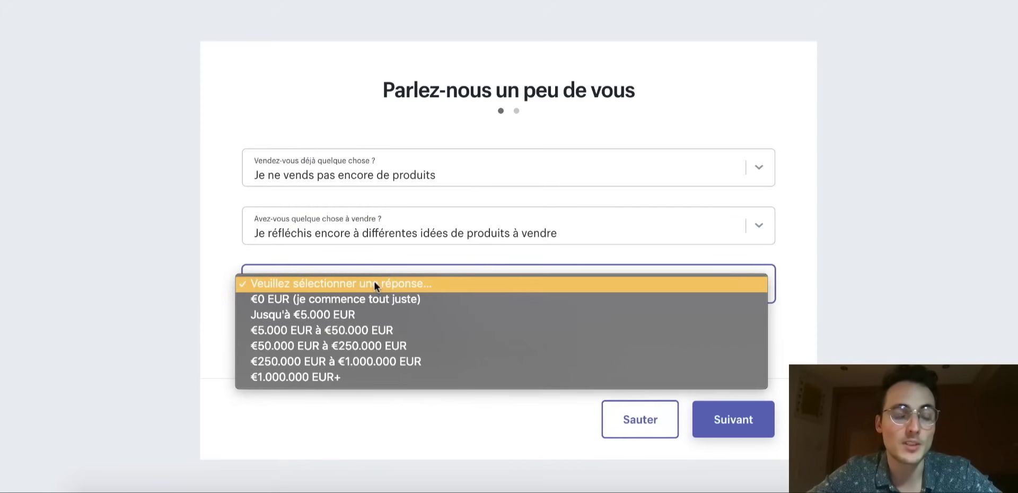
pyautogui.click(361, 278)
pyautogui.click(361, 281)
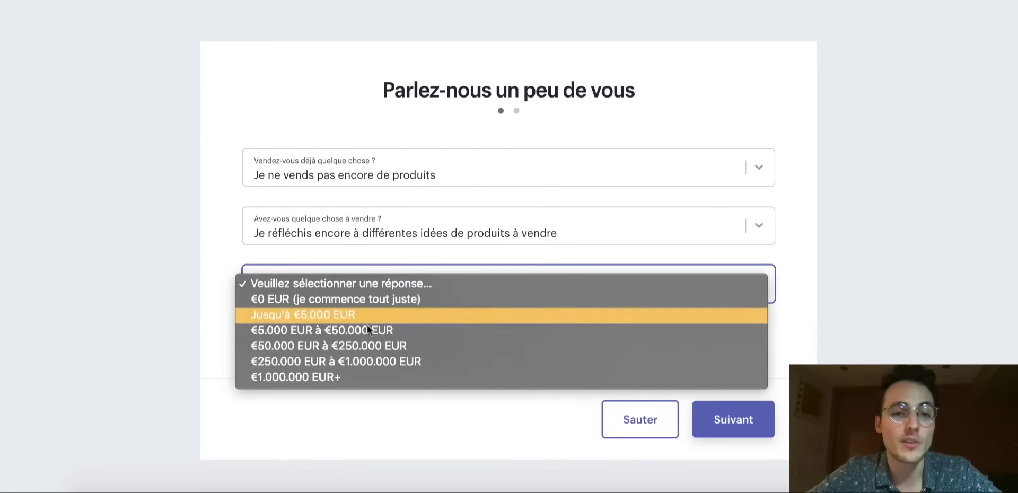
pyautogui.click(339, 362)
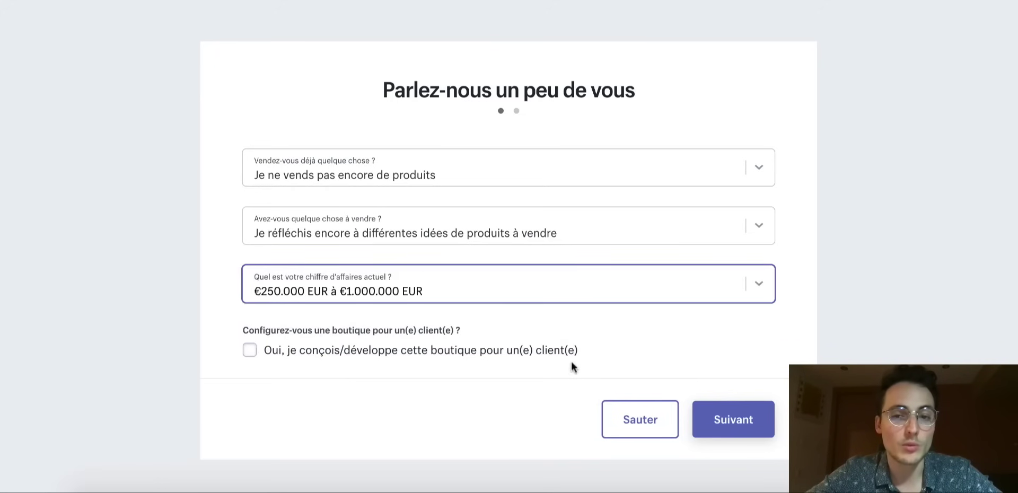
pyautogui.click(744, 429)
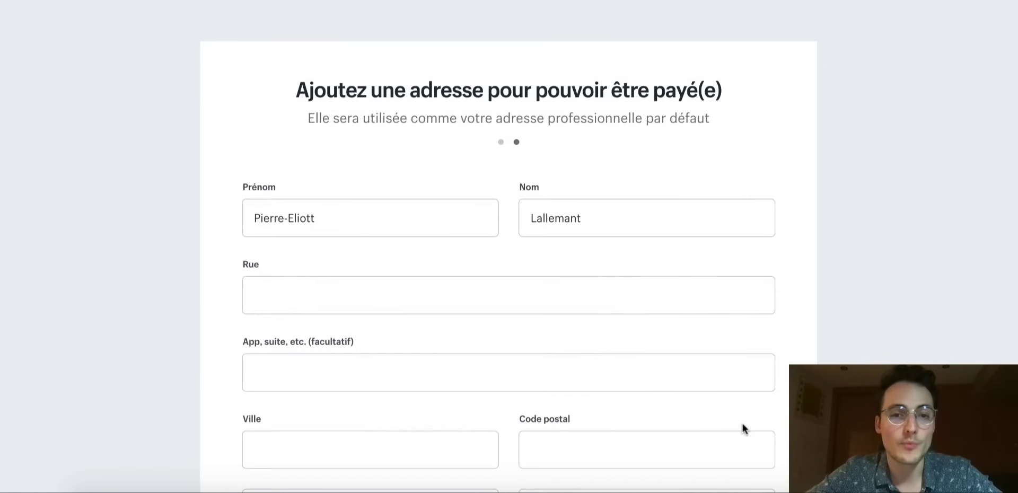
# - Fill in the business address form with the saved name, postal address in France and phone number, and create the store
pyautogui.scroll(-2, 423, 245)
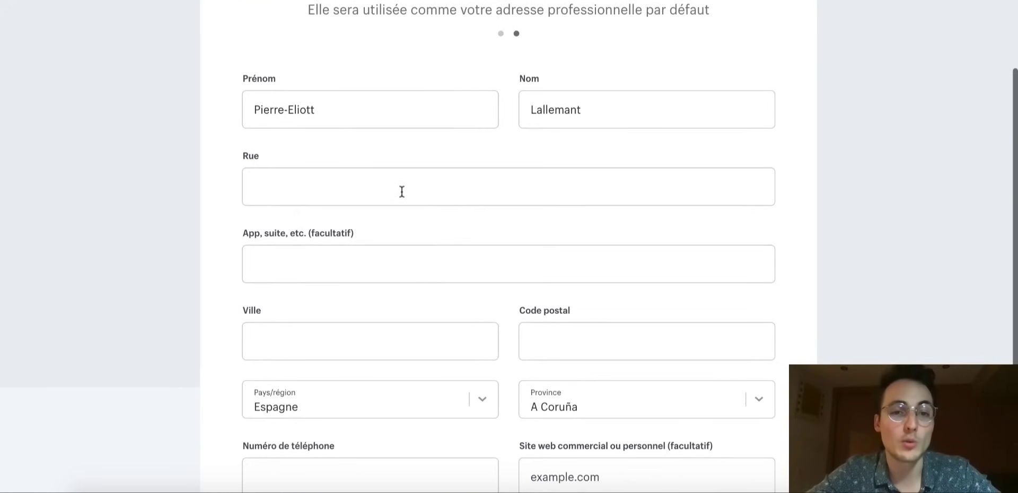
pyautogui.click(402, 192)
pyautogui.click(329, 220)
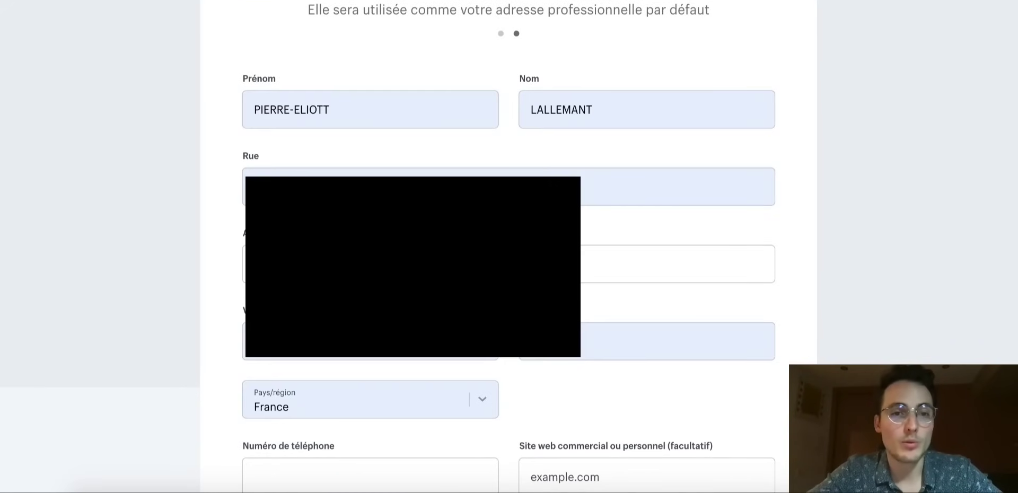
pyautogui.scroll(-3, 373, 400)
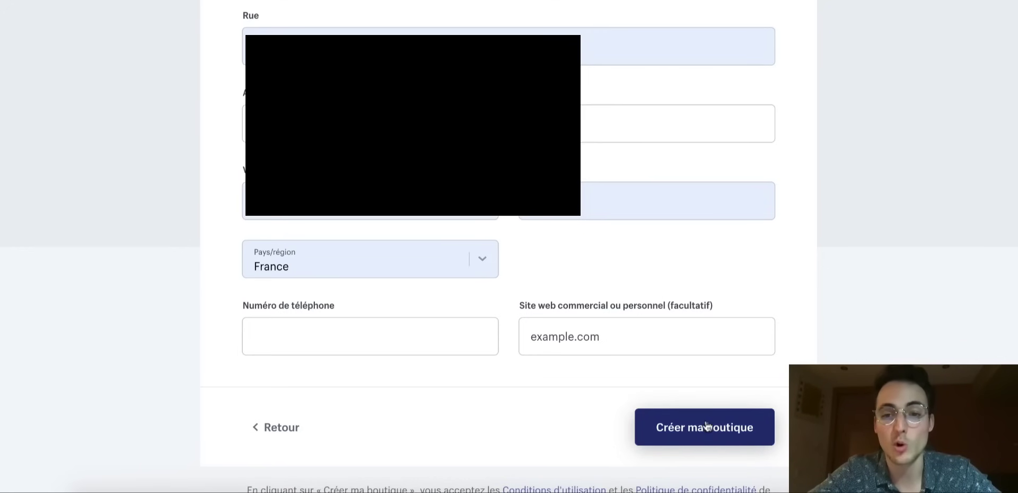
pyautogui.click(411, 349)
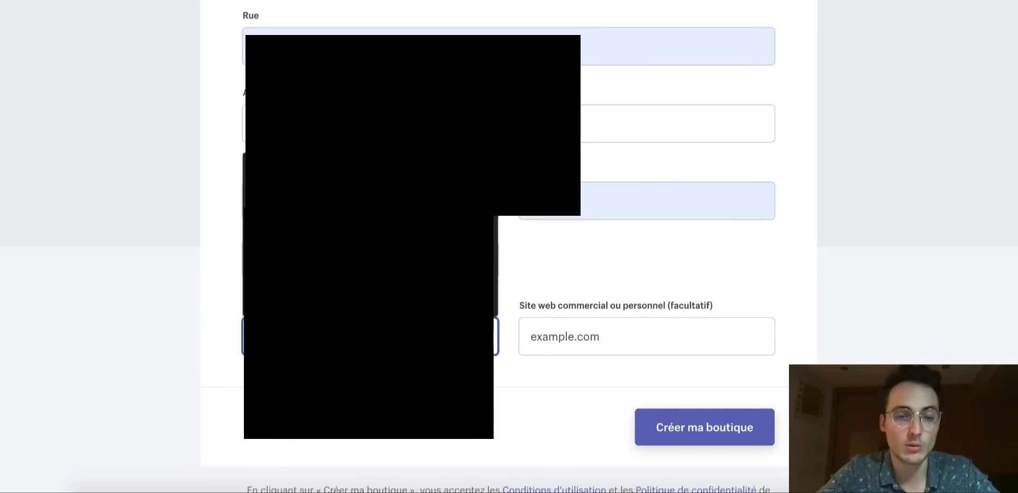
pyautogui.click(730, 268)
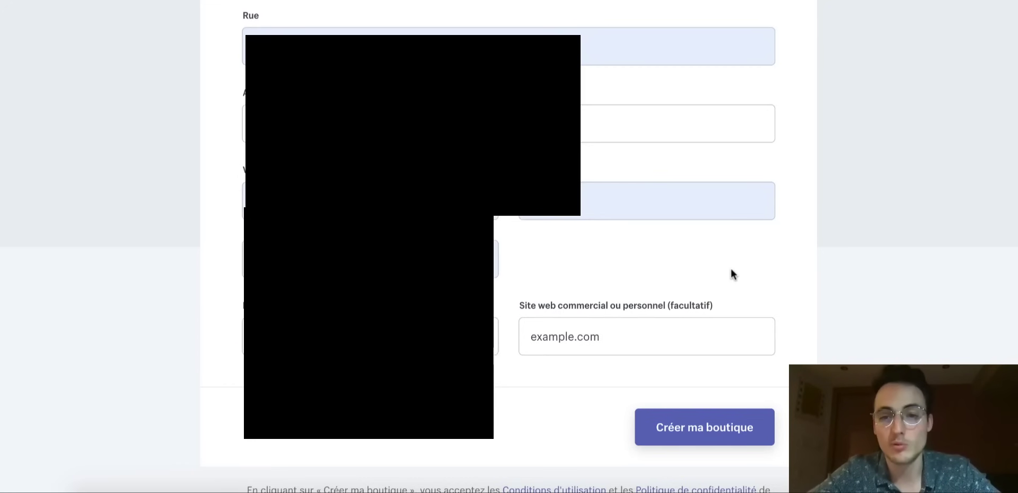
pyautogui.click(696, 435)
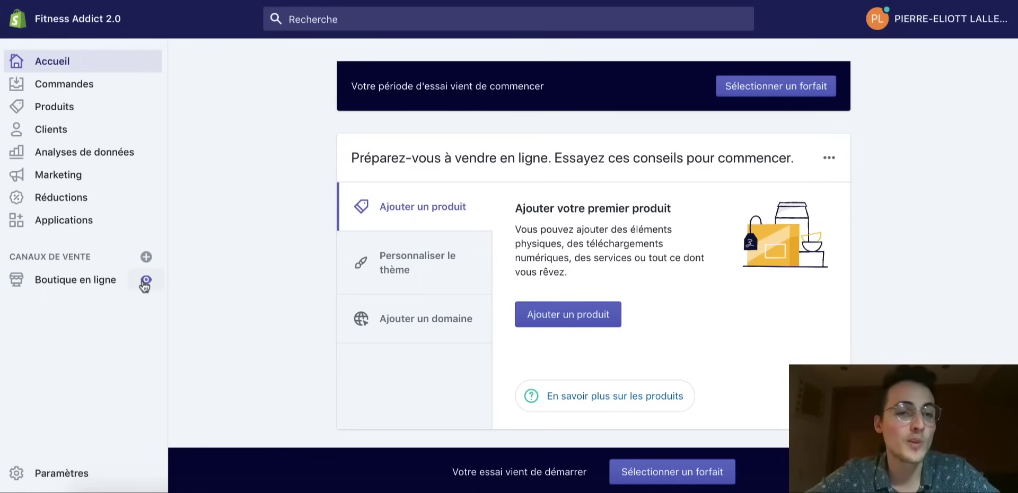
# - Go to the online store's themes and open the collection of free themes
pyautogui.click(82, 287)
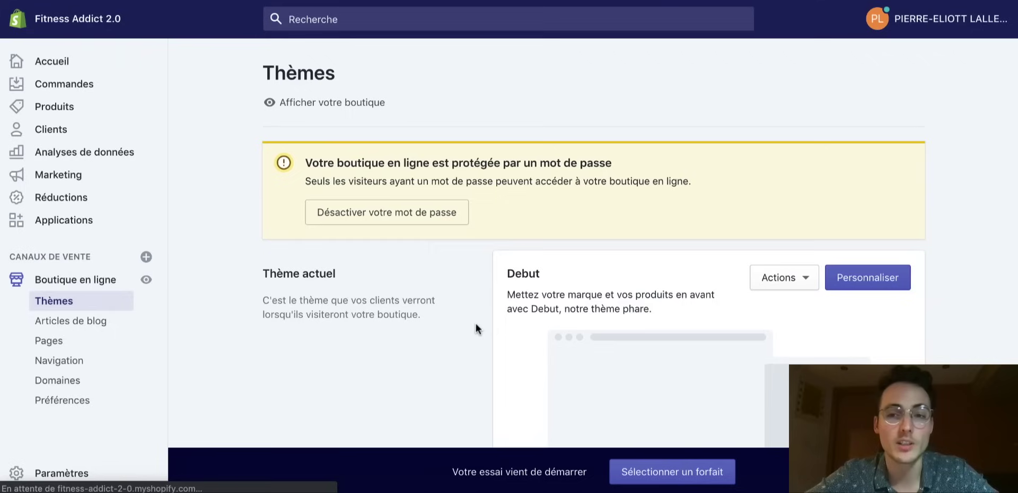
pyautogui.scroll(-5, 475, 327)
pyautogui.scroll(4, 475, 326)
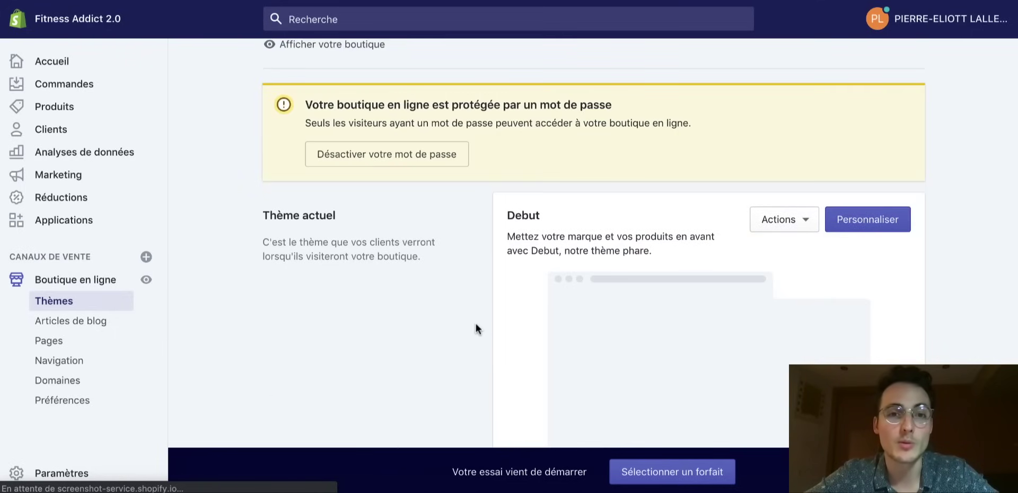
pyautogui.scroll(-5, 475, 328)
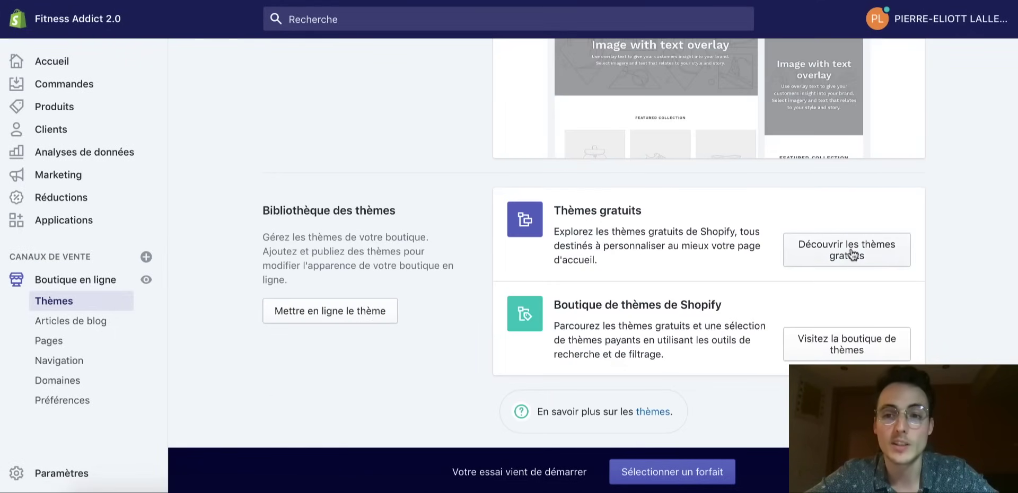
pyautogui.click(850, 253)
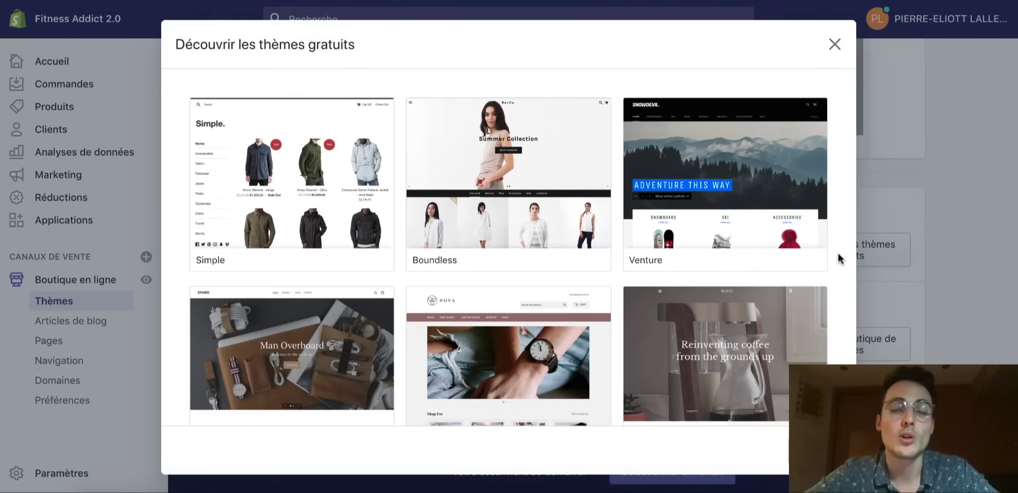
# - Add the free Minimal theme in its Modern style to the theme library
pyautogui.scroll(-3, 765, 272)
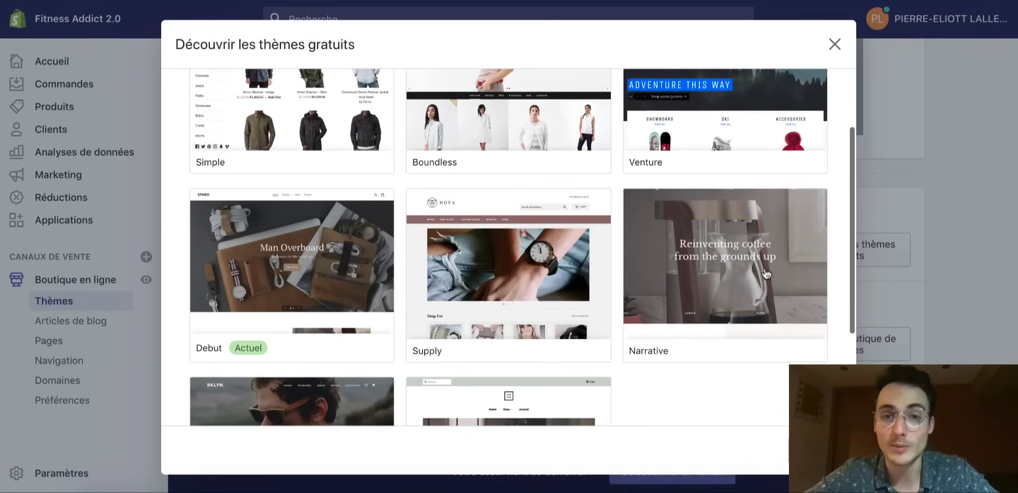
pyautogui.scroll(-1, 711, 402)
pyautogui.scroll(-2, 711, 400)
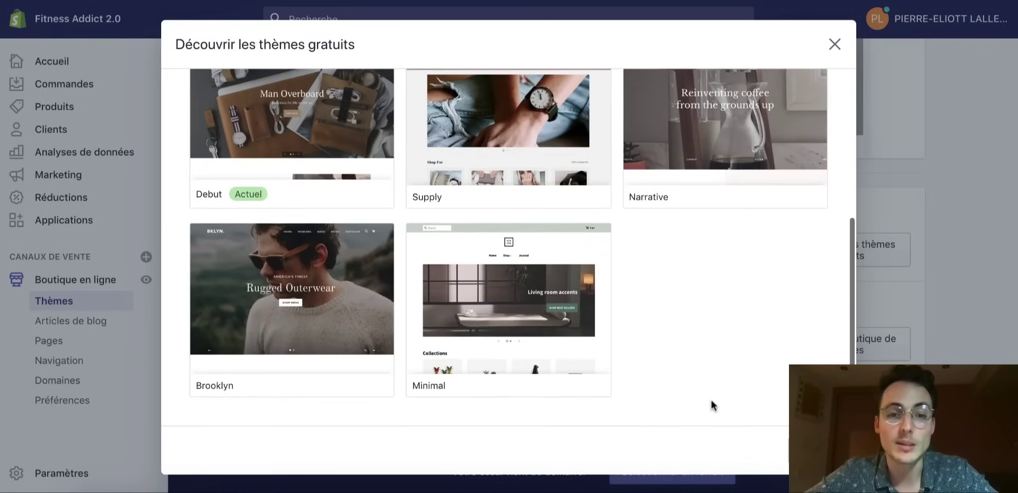
pyautogui.click(556, 306)
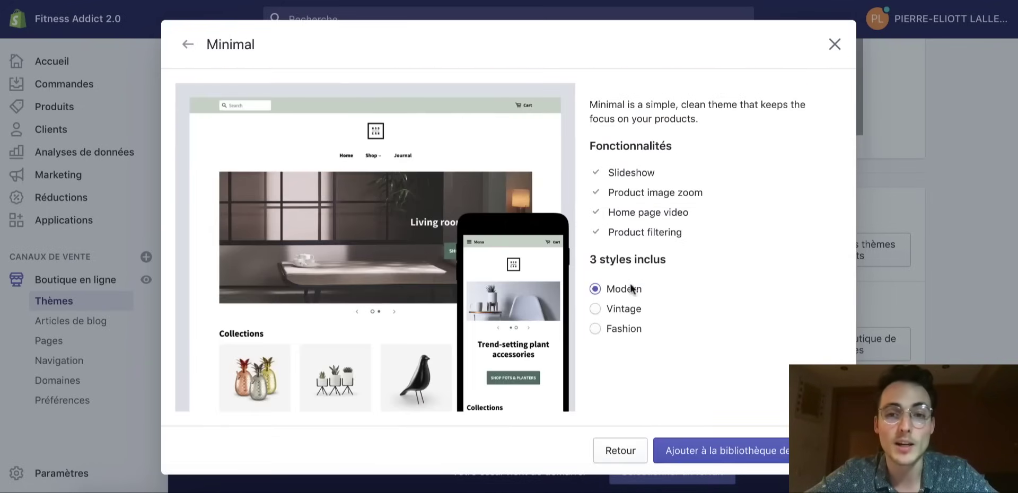
pyautogui.click(716, 456)
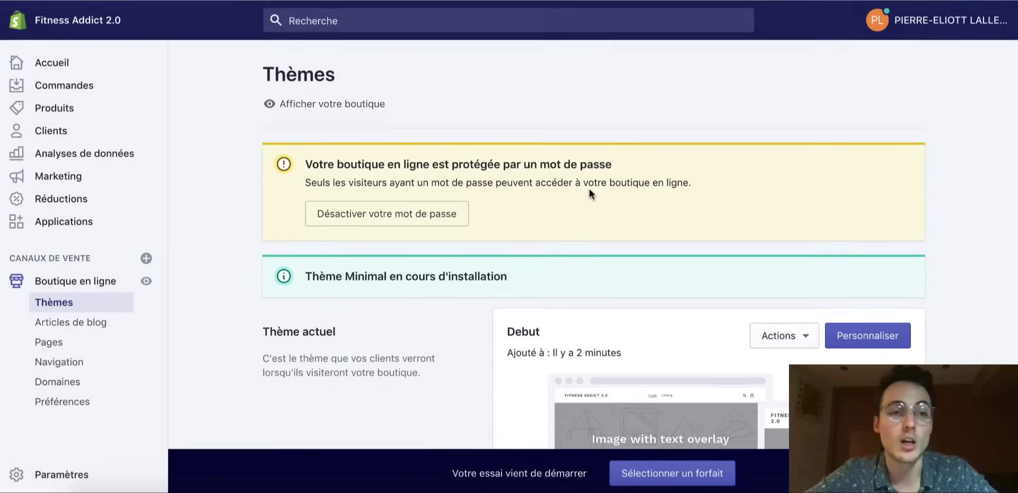
# - Preview the online storefront, look through its home page and close the preview
pyautogui.click(148, 280)
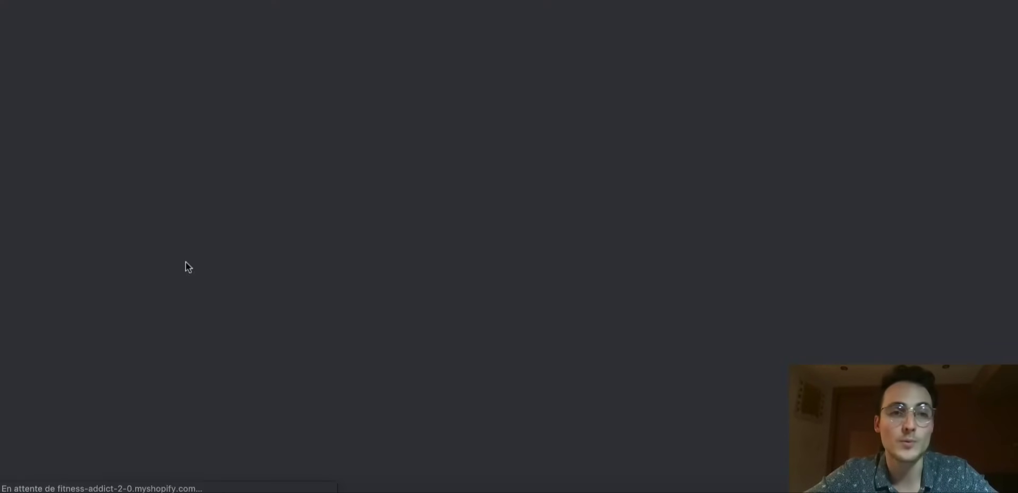
pyautogui.scroll(-20, 609, 194)
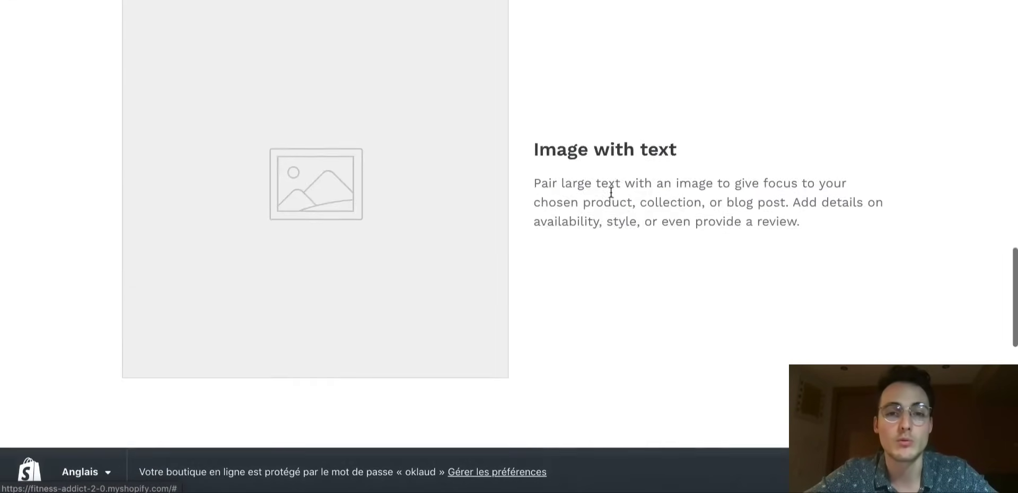
pyautogui.scroll(10, 609, 195)
pyautogui.scroll(10, 610, 196)
pyautogui.scroll(-1, 609, 198)
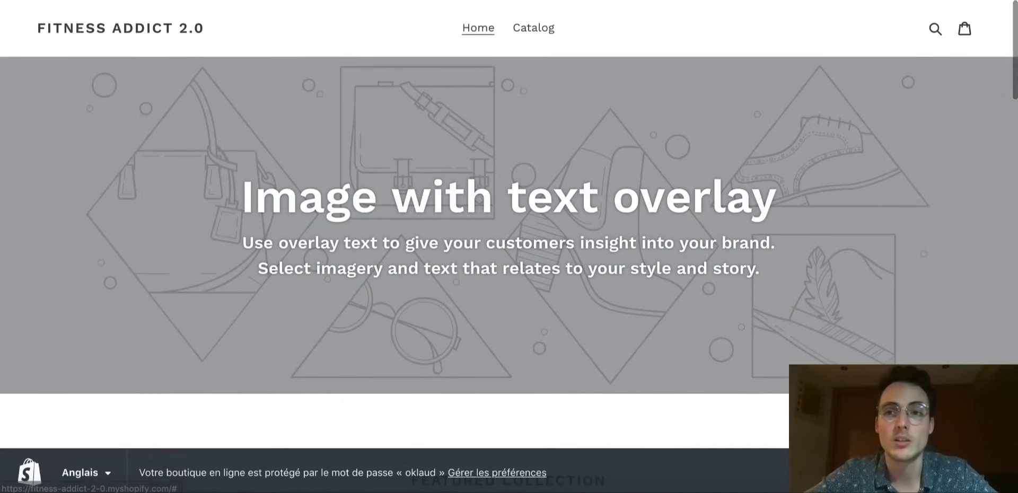
pyautogui.hotkey('ctrl', 'w')
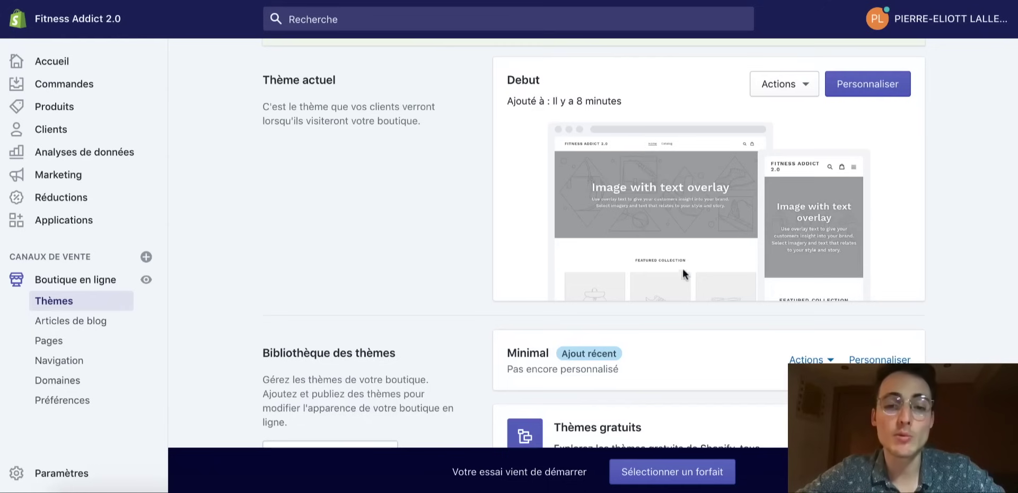
# - Publish the Minimal theme from the theme library as the store's current theme
pyautogui.scroll(-1, 683, 342)
pyautogui.click(806, 313)
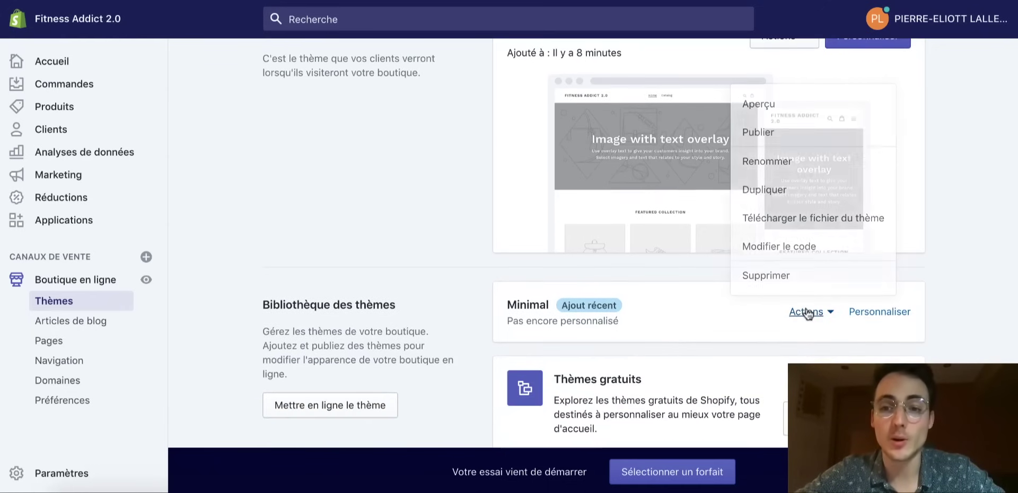
pyautogui.click(785, 137)
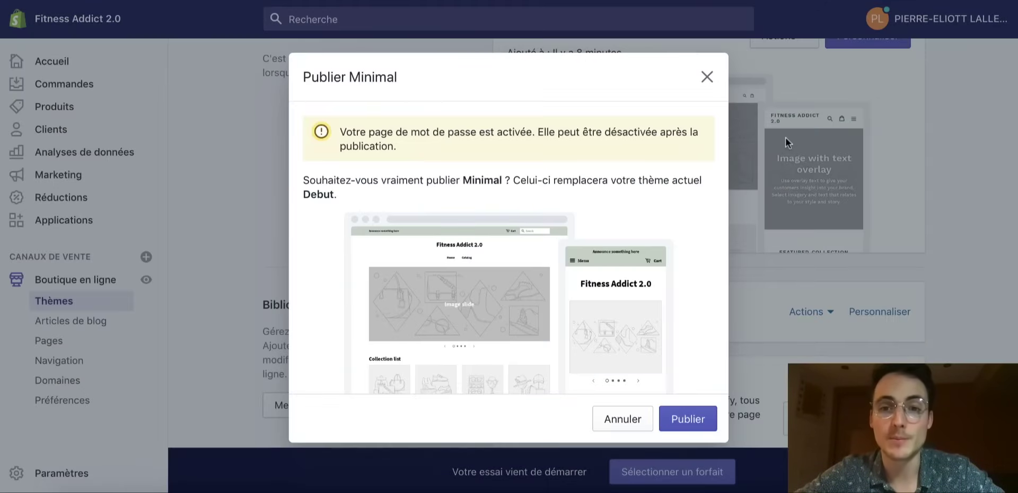
pyautogui.click(677, 418)
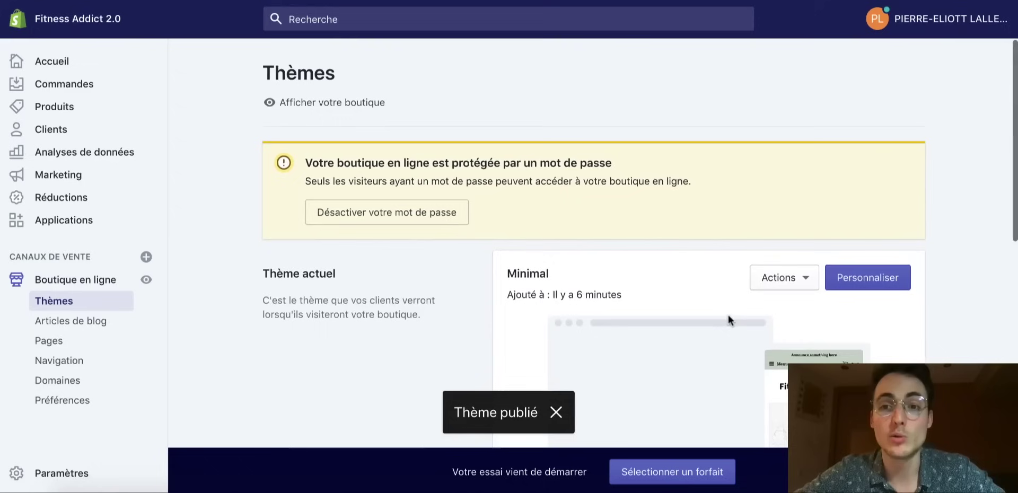
pyautogui.scroll(-3, 727, 318)
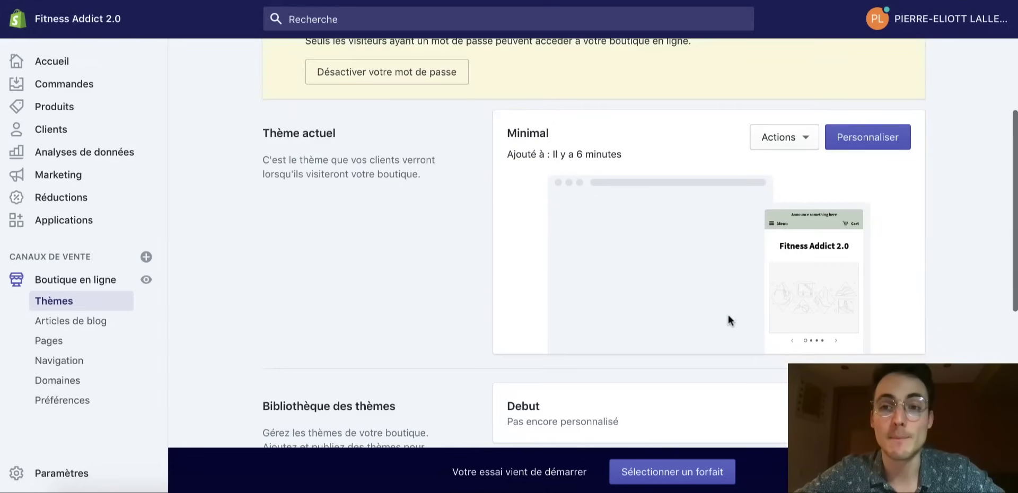
# - Preview the online storefront with the published theme, look through its home page and close the preview
pyautogui.click(146, 279)
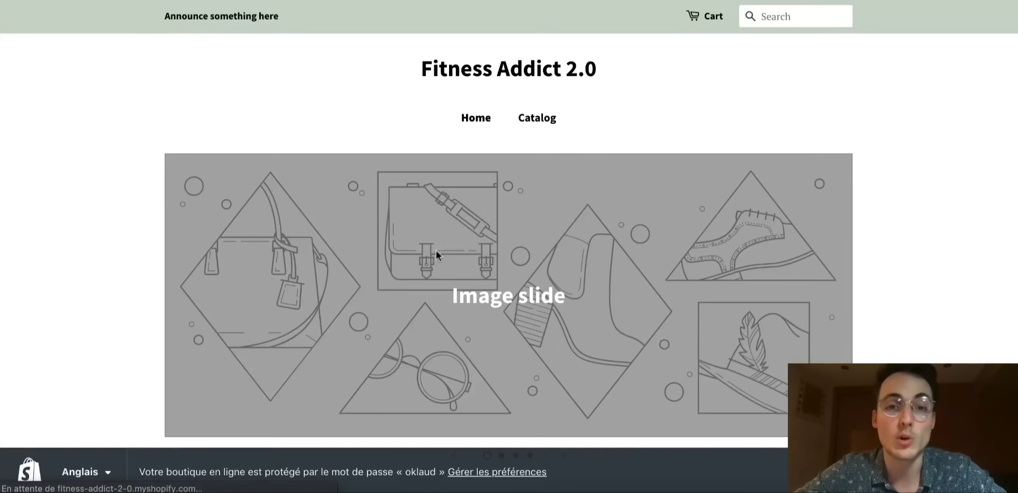
pyautogui.scroll(-8, 496, 272)
pyautogui.scroll(-3, 496, 271)
pyautogui.scroll(12, 495, 268)
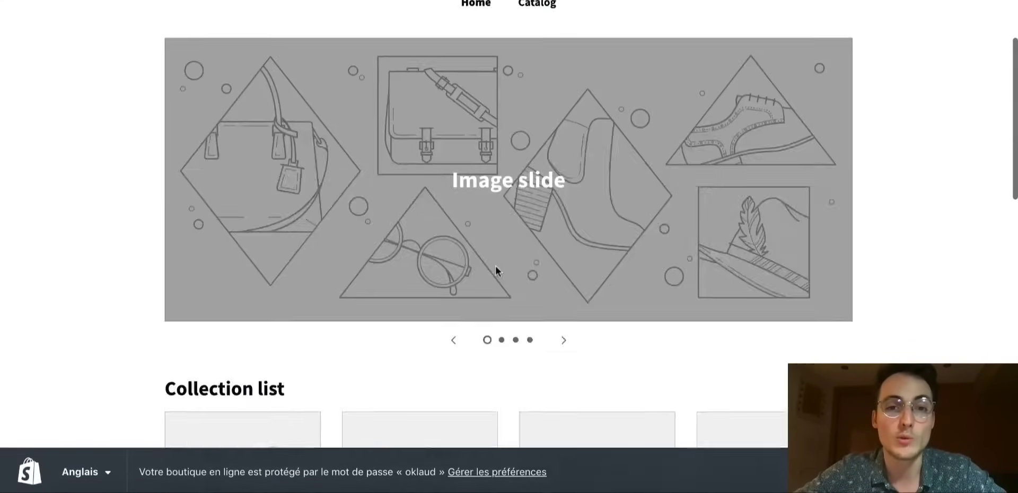
pyautogui.hotkey('ctrl', 'w')
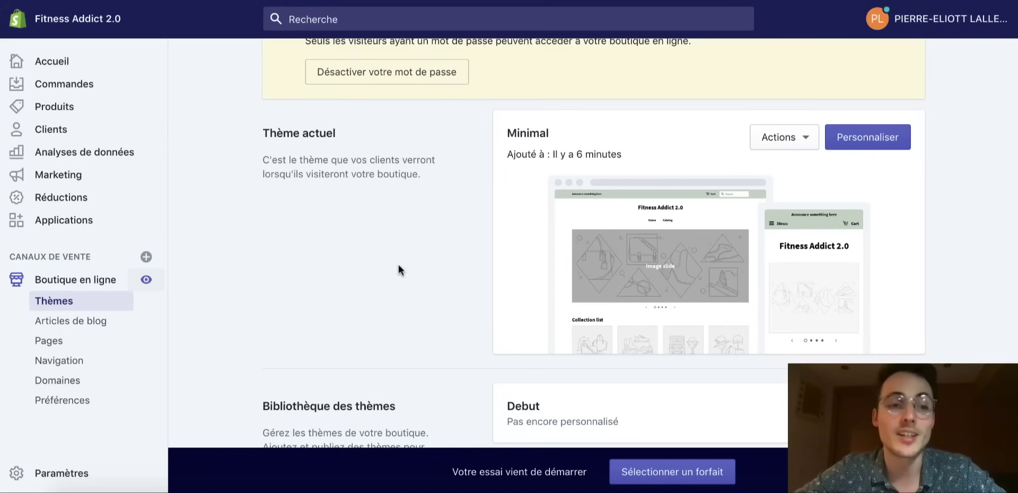
# - Install the Oberlo dropshipping app on the store from the suggested applications and accept its access permissions
pyautogui.click(77, 232)
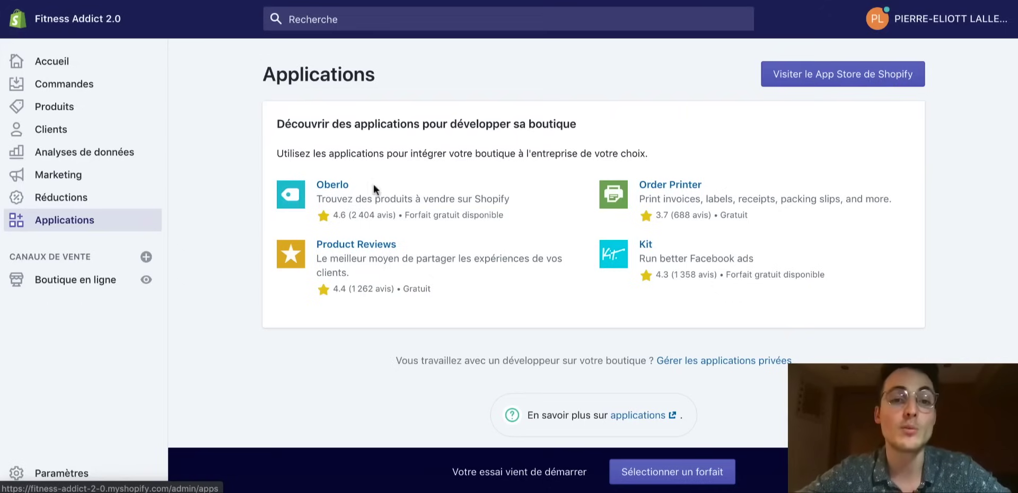
pyautogui.click(340, 186)
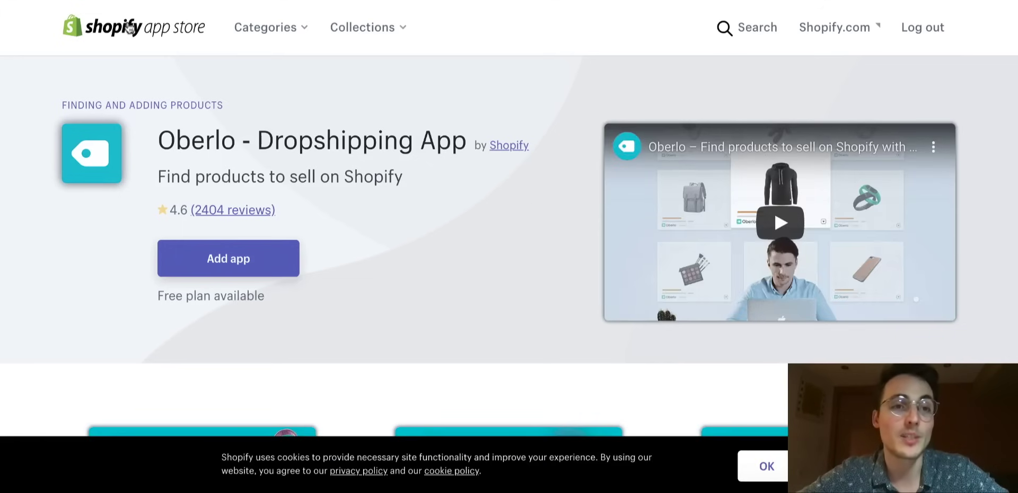
pyautogui.click(254, 267)
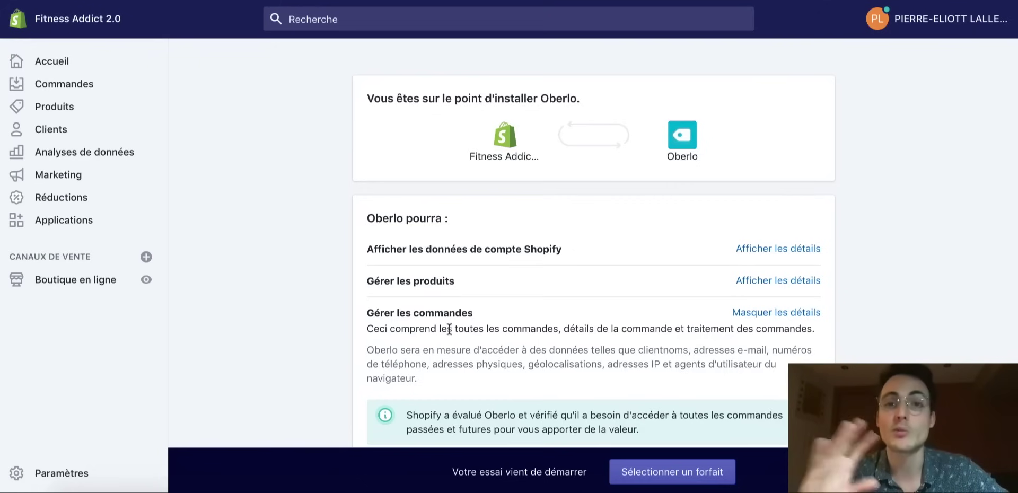
pyautogui.scroll(-3, 605, 267)
pyautogui.scroll(-2, 606, 267)
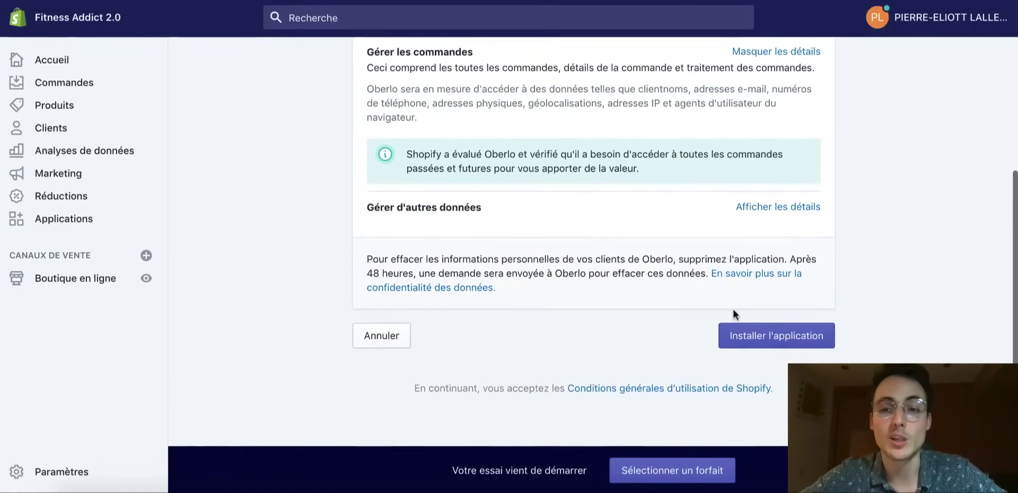
pyautogui.click(769, 335)
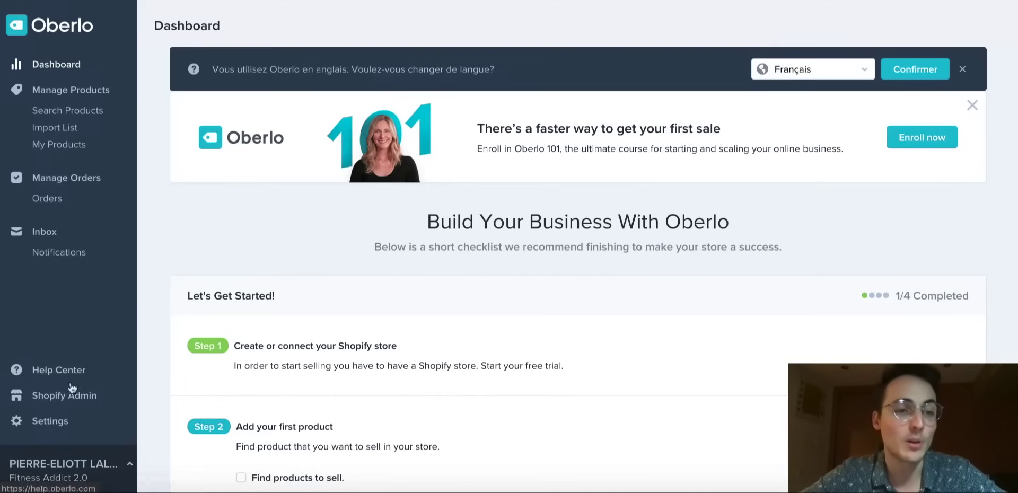
# - In the Oberlo settings, enter Fitness Addict 2.0 as the store name and enable the unit of measurement for product weight
pyautogui.click(49, 421)
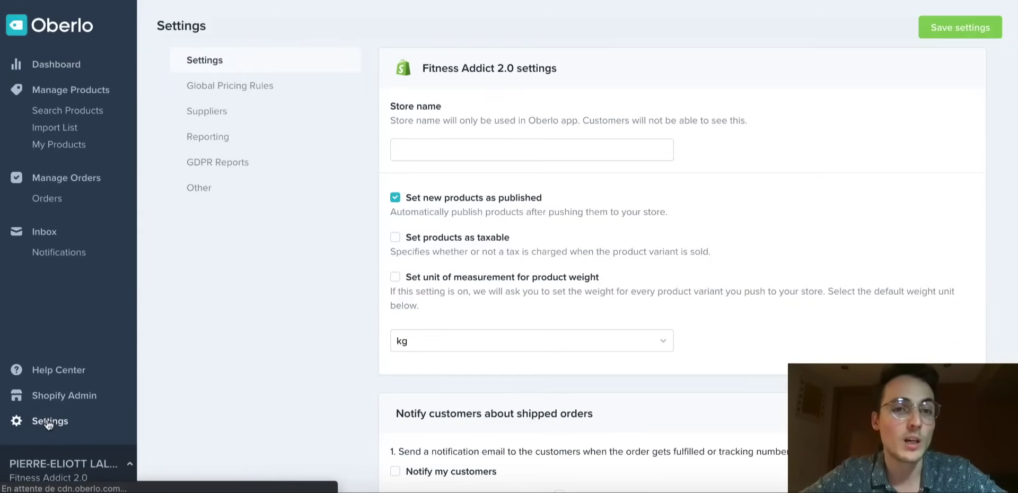
pyautogui.click(439, 151)
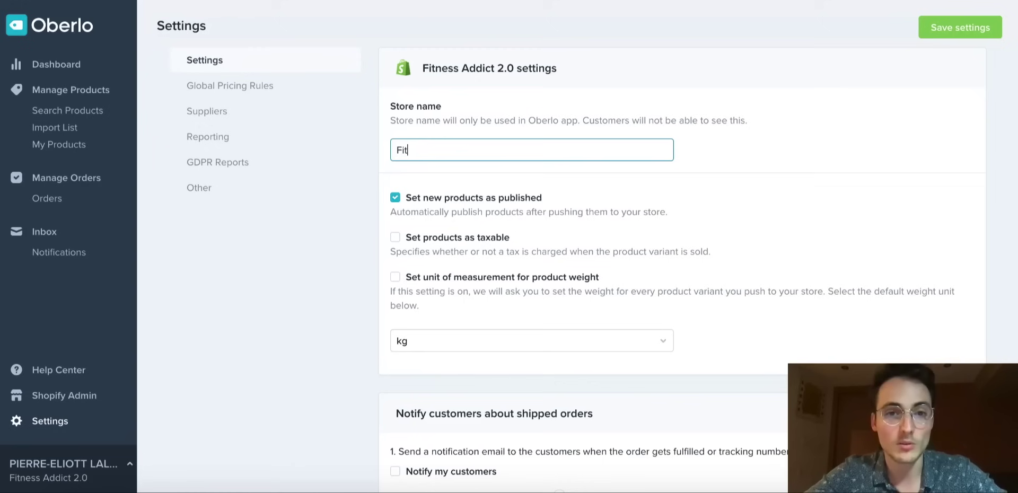
pyautogui.write('ness Addict 2.0')
pyautogui.scroll(-1, 468, 300)
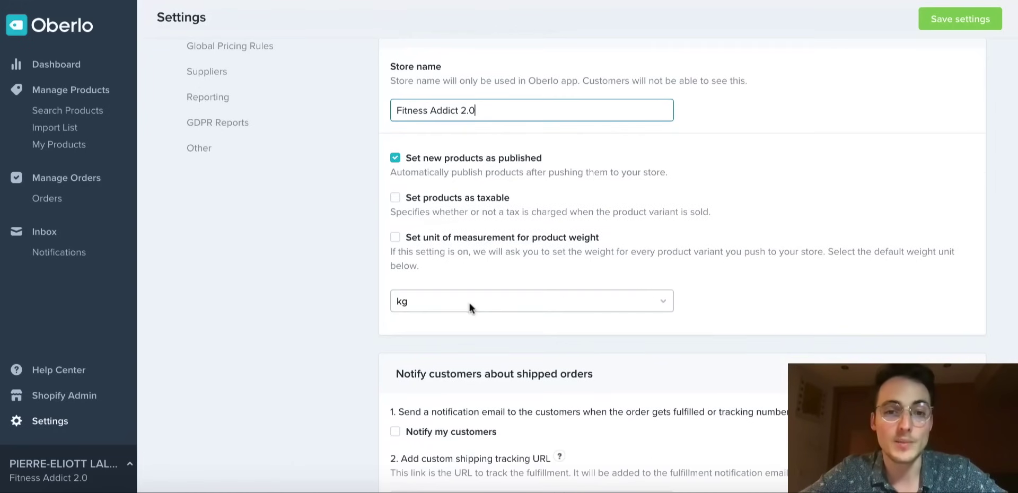
pyautogui.click(395, 238)
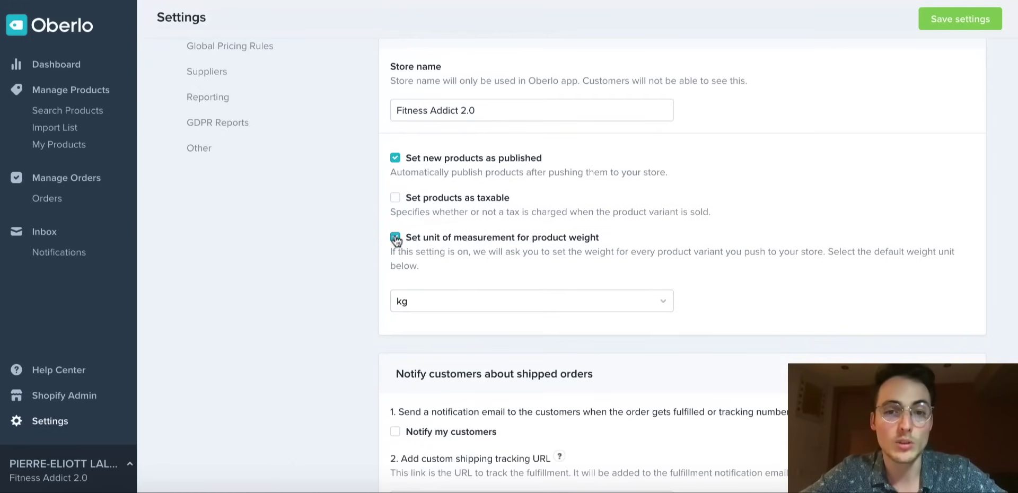
# - Set the auto updates to Set Quantity To Zero for unavailable products and variants, and enable notifications for unavailable variants
pyautogui.scroll(-3, 445, 249)
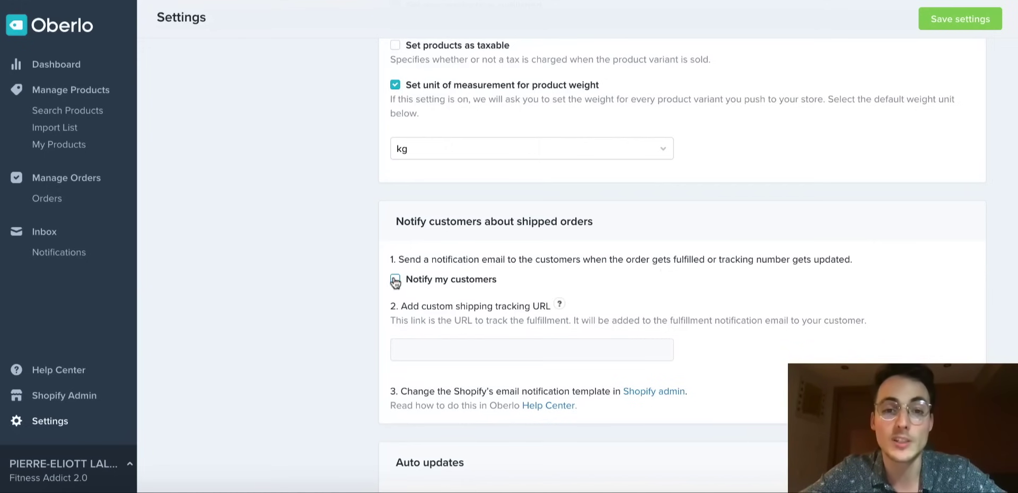
pyautogui.scroll(-7, 354, 327)
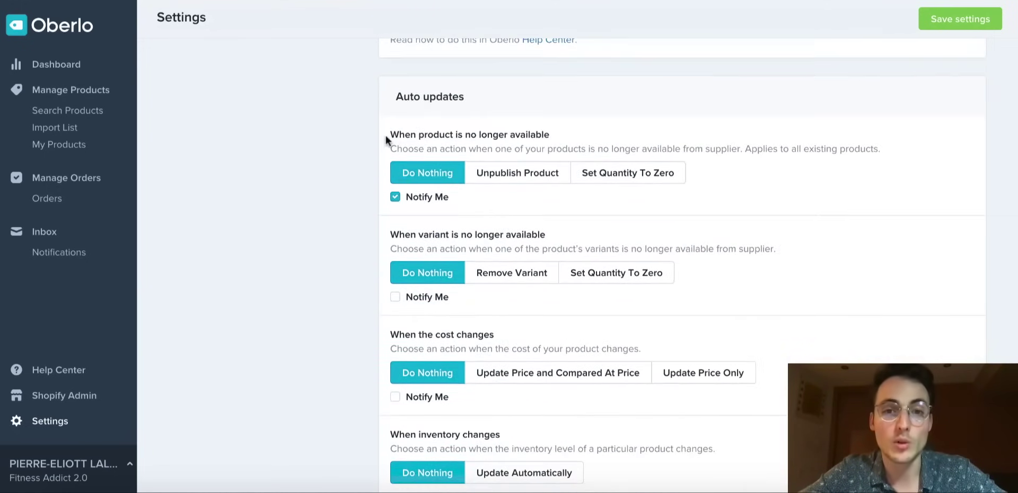
pyautogui.click(607, 180)
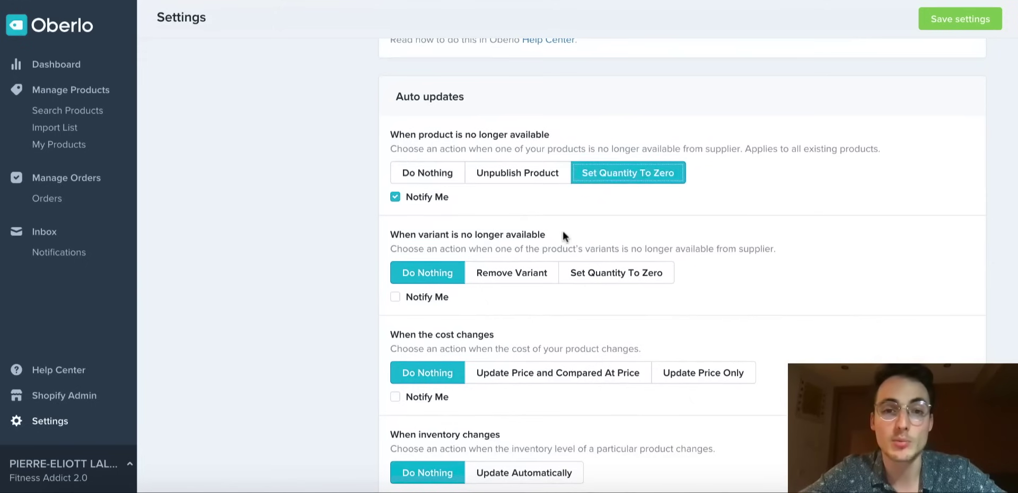
pyautogui.scroll(-1, 562, 229)
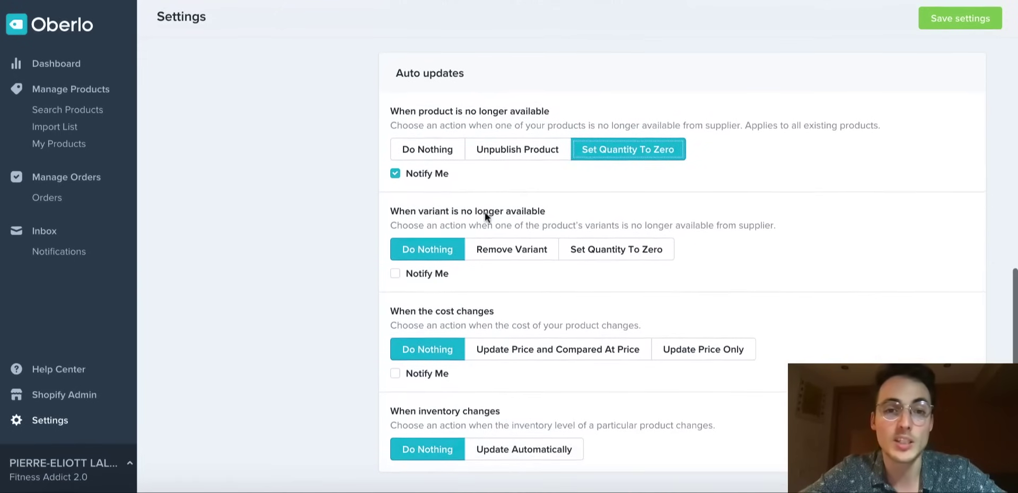
pyautogui.click(609, 252)
pyautogui.click(395, 275)
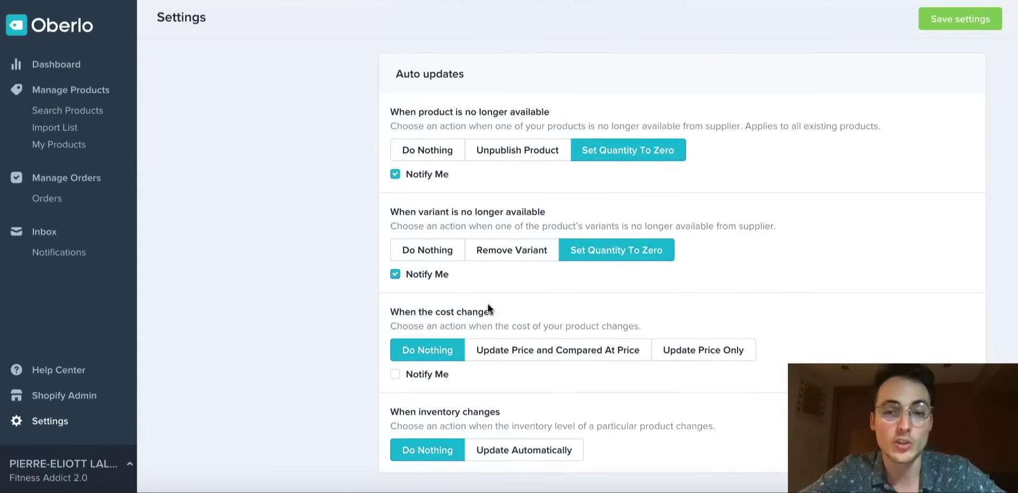
# - Enable notifications for product cost changes and set the inventory changes action to Do Nothing
pyautogui.click(393, 375)
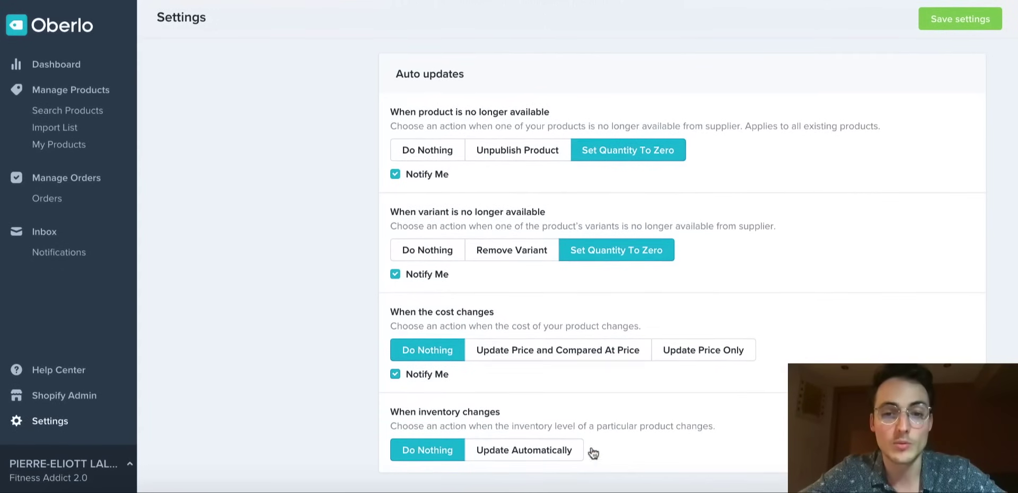
pyautogui.click(523, 451)
pyautogui.click(427, 450)
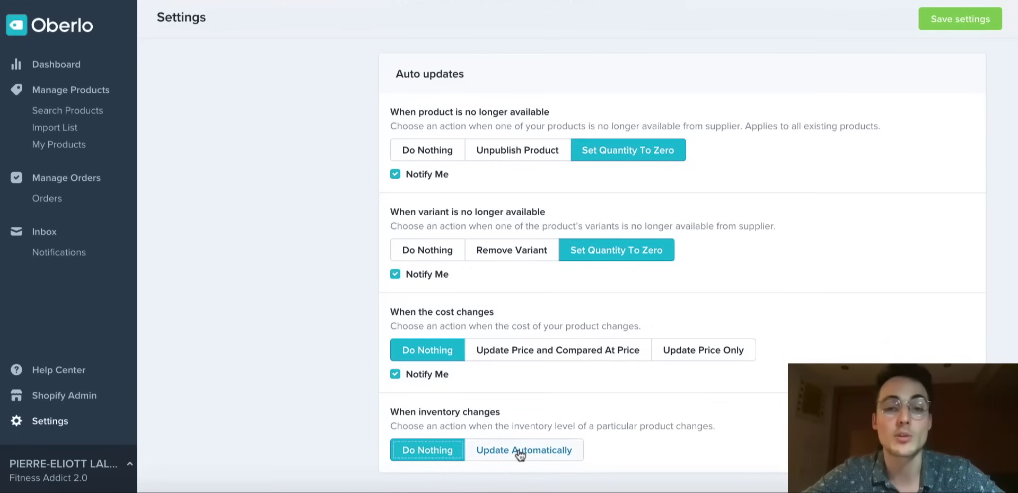
# - Review the general Oberlo settings back up to the store name section and save them
pyautogui.scroll(1, 793, 284)
pyautogui.scroll(-1, 529, 409)
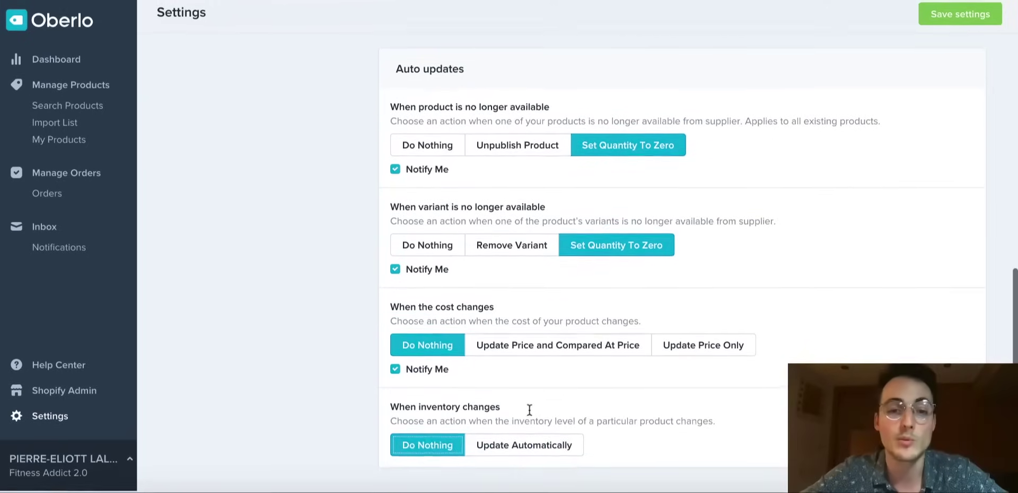
pyautogui.scroll(8, 504, 448)
pyautogui.scroll(3, 502, 443)
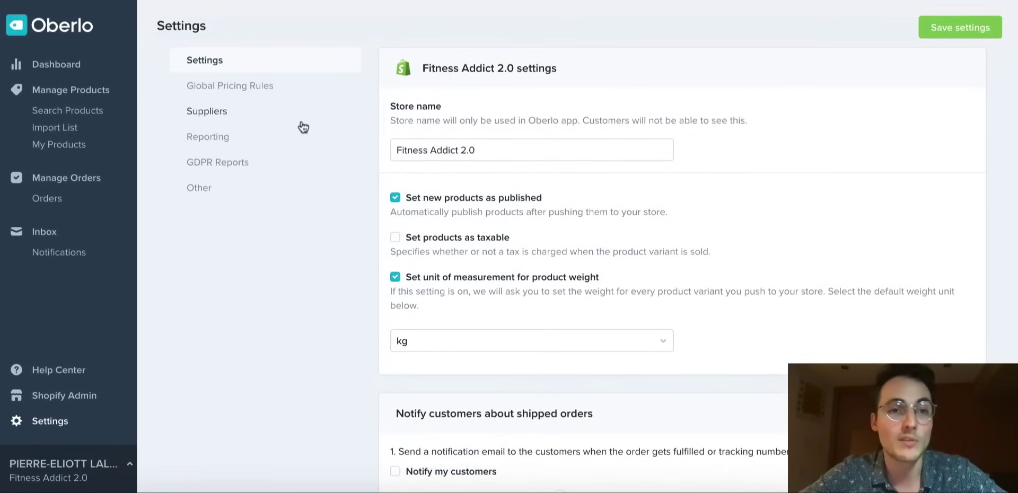
pyautogui.click(259, 186)
pyautogui.scroll(10, 291, 231)
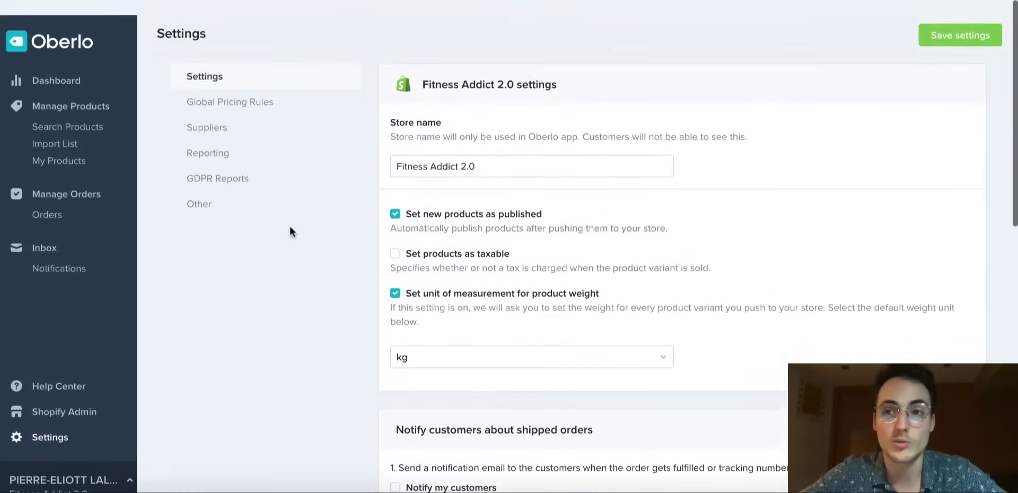
pyautogui.click(970, 29)
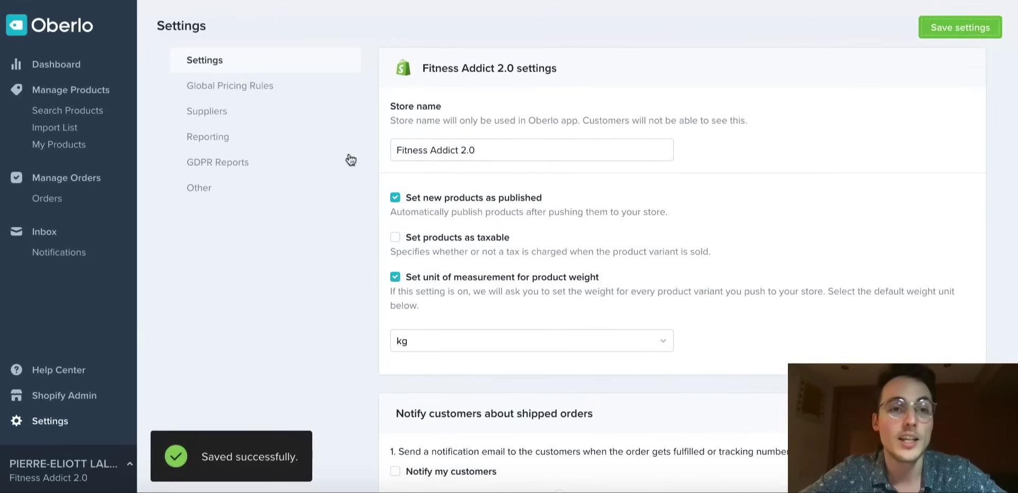
# - In Oberlo's supplier settings, set the default shipping method to AliExpress Standard Shipping
pyautogui.click(207, 111)
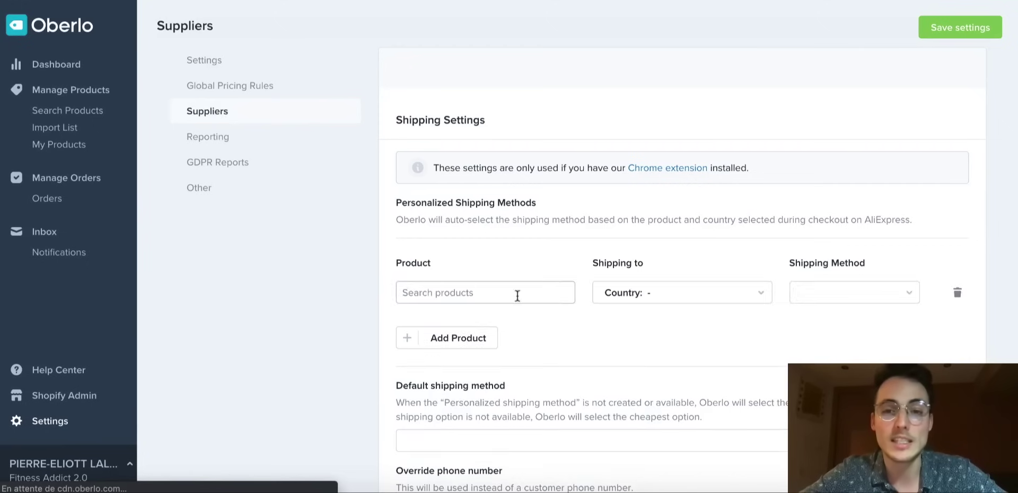
pyautogui.scroll(-2, 617, 348)
pyautogui.scroll(-1, 617, 347)
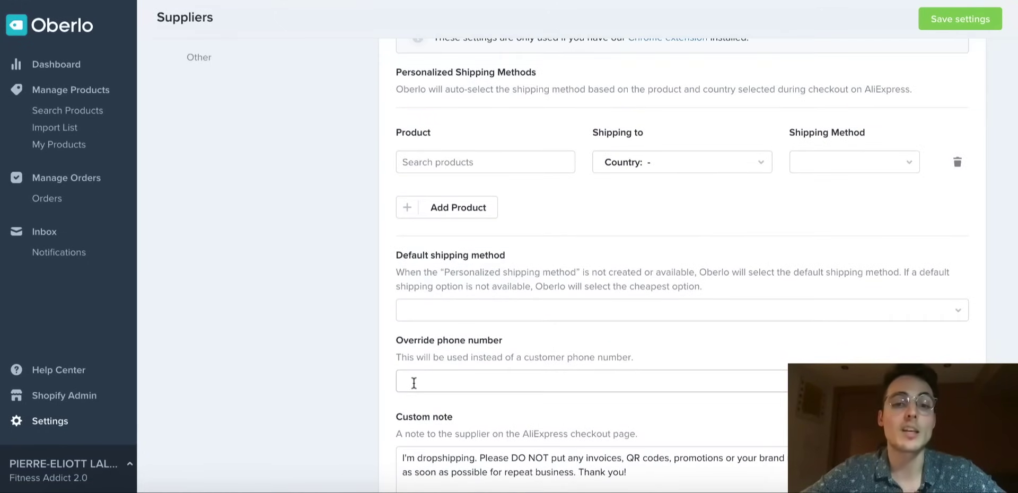
pyautogui.click(461, 310)
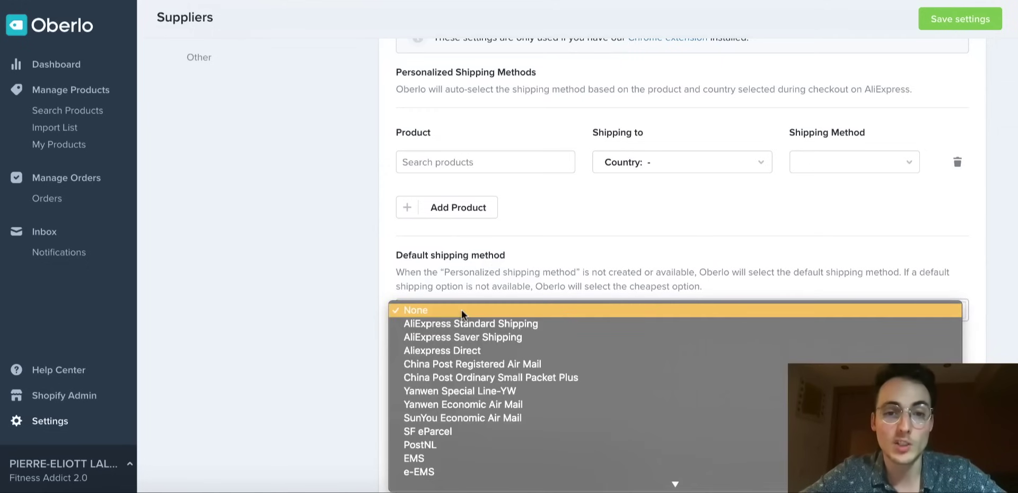
pyautogui.scroll(-5, 450, 388)
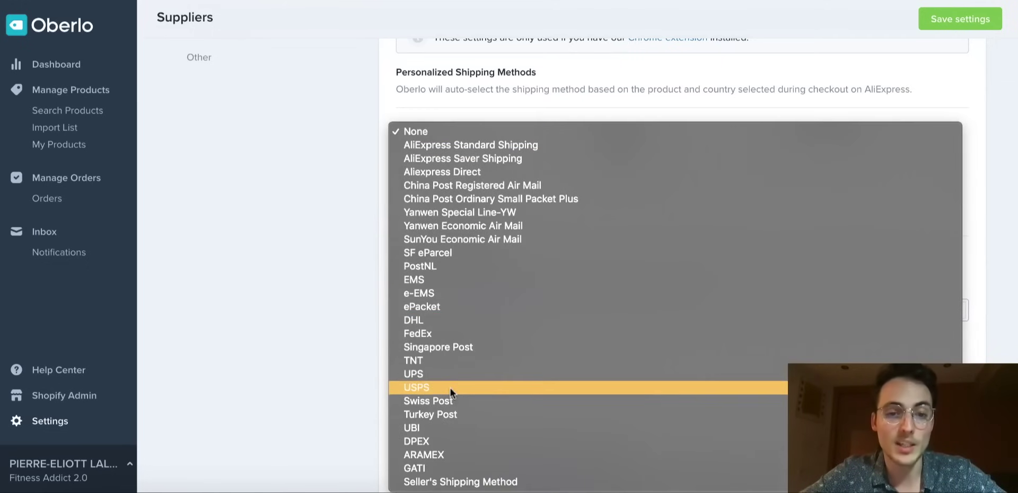
pyautogui.click(433, 307)
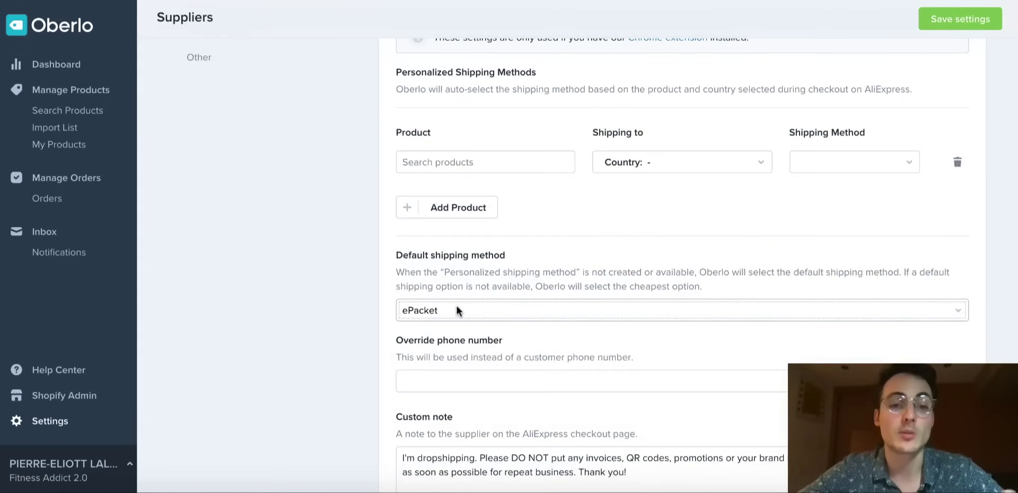
pyautogui.click(456, 306)
pyautogui.click(486, 148)
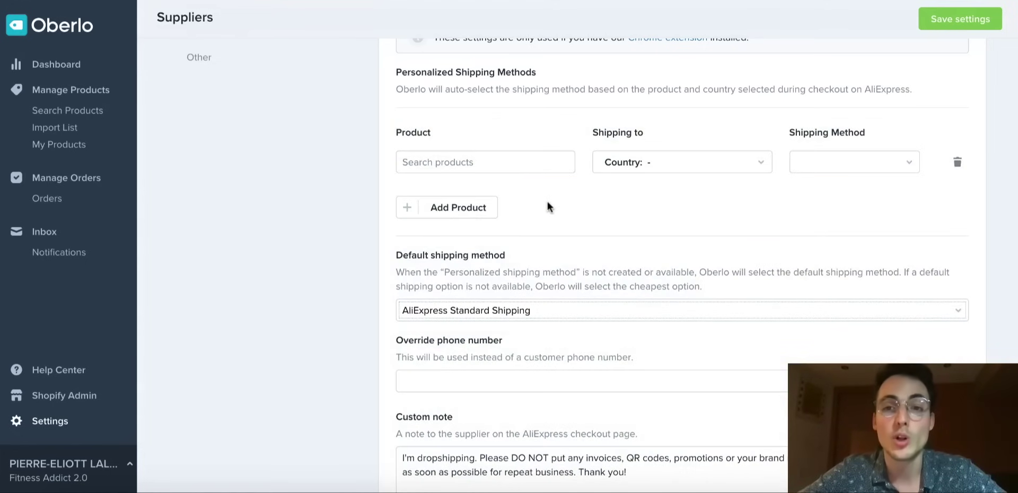
# - Set the personalized shipping method for France to AliExpress Standard Shipping and save the supplier settings
pyautogui.scroll(2, 546, 202)
pyautogui.scroll(1, 548, 206)
pyautogui.click(637, 257)
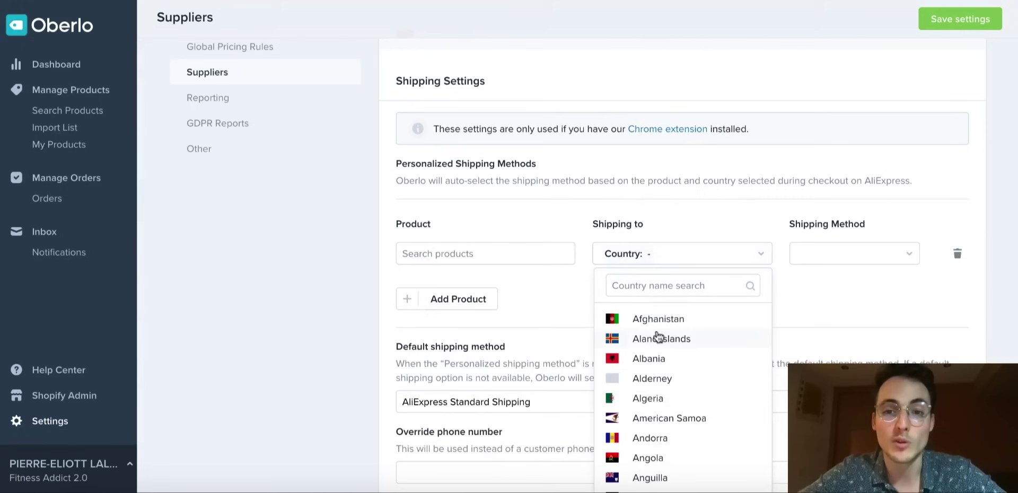
pyautogui.click(667, 316)
pyautogui.click(807, 249)
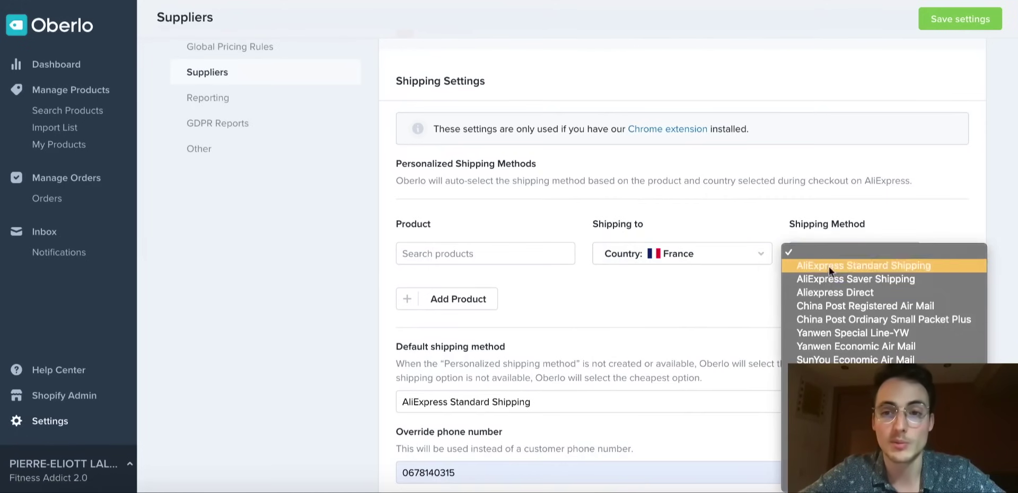
pyautogui.scroll(-3, 822, 317)
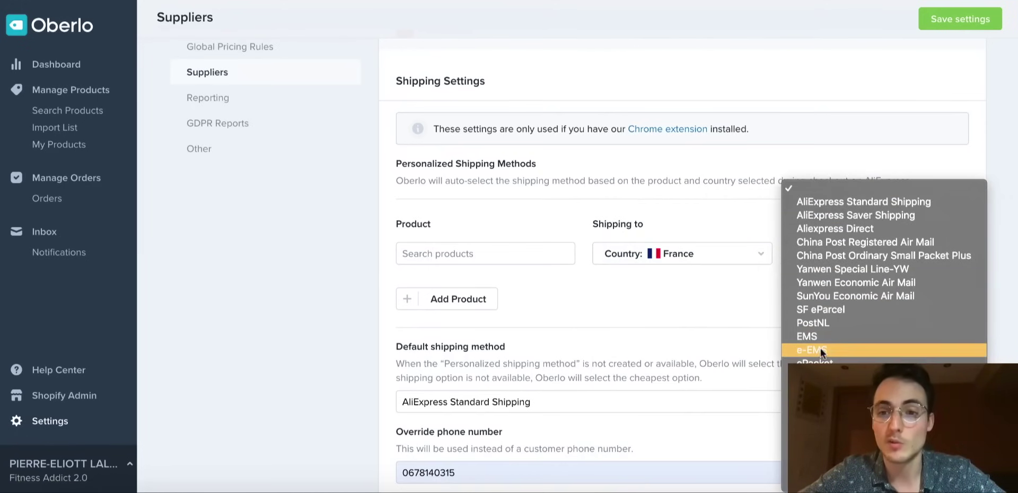
pyautogui.click(869, 202)
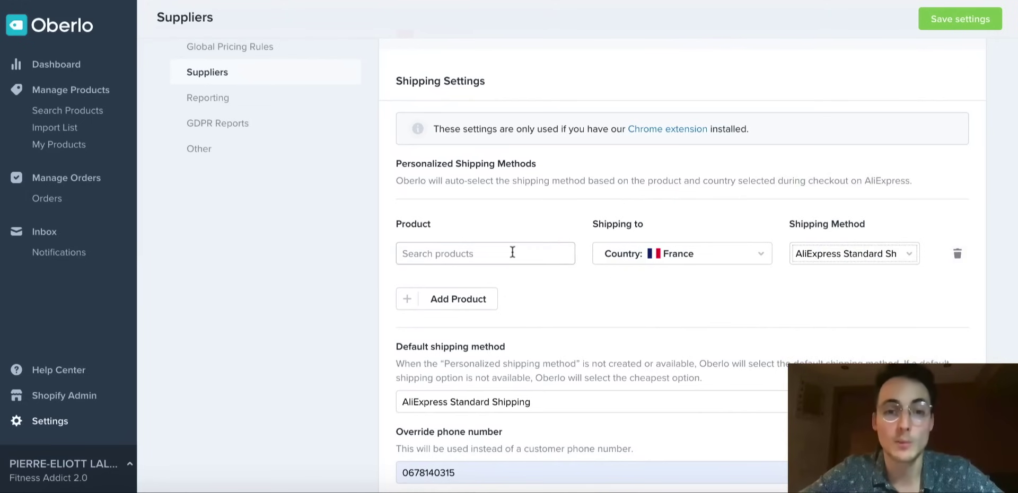
pyautogui.scroll(1, 333, 185)
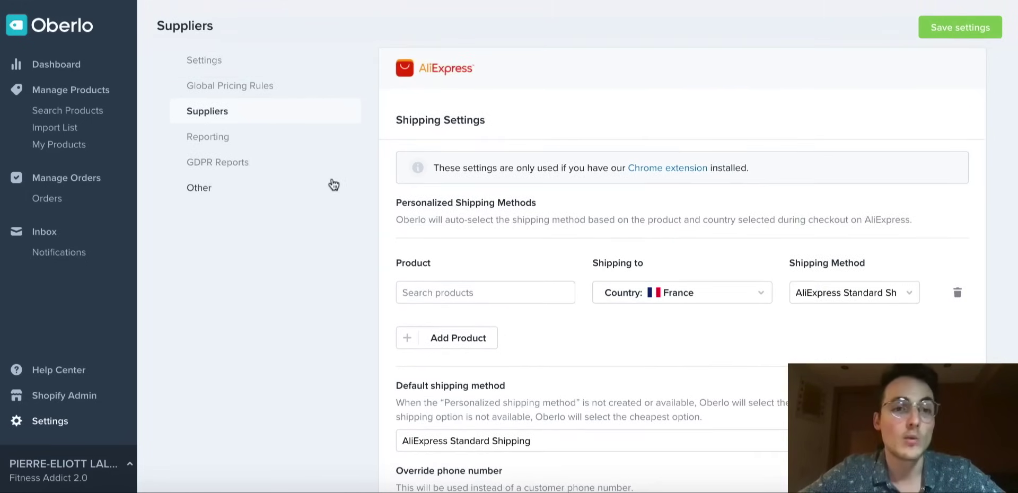
pyautogui.click(964, 28)
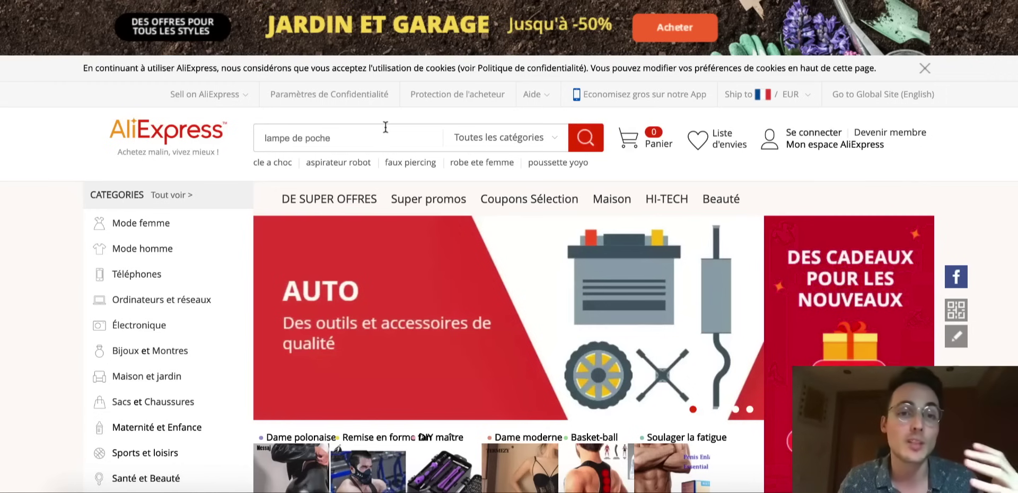
# - Search AliExpress for "fitness electrostimulation"
pyautogui.click(365, 133)
pyautogui.write('fitness electrostimulation')
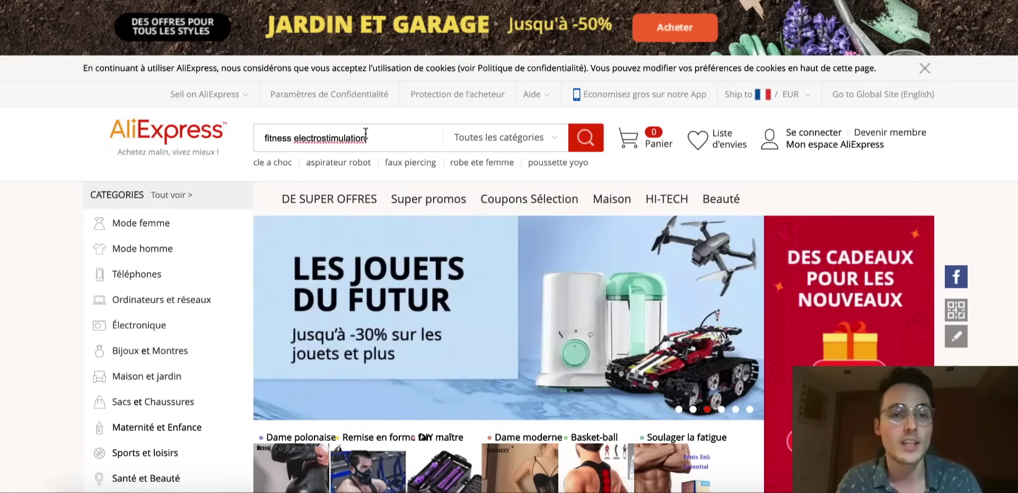
pyautogui.press('Return')
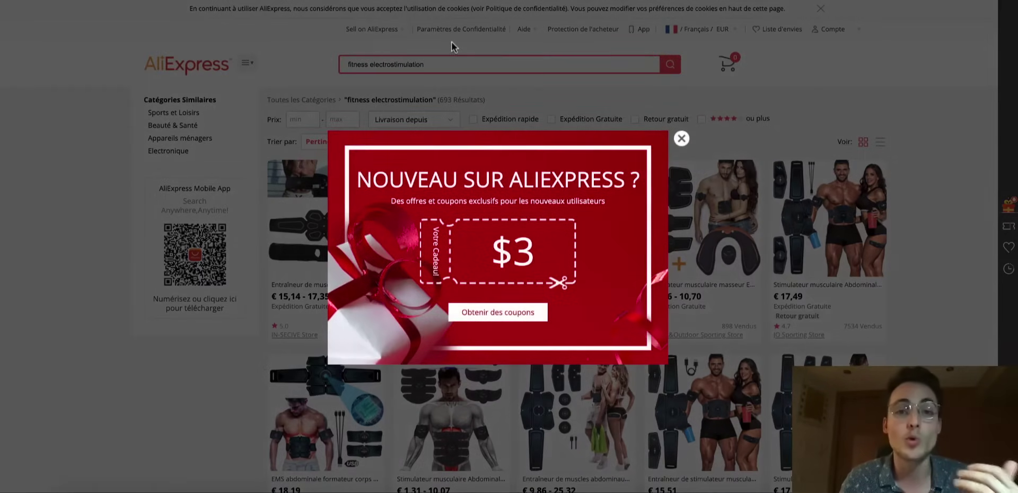
# - Dismiss the coupon offer, sort the results by orders, and import the first abdominal muscle stimulator into Oberlo
pyautogui.click(681, 138)
pyautogui.click(369, 143)
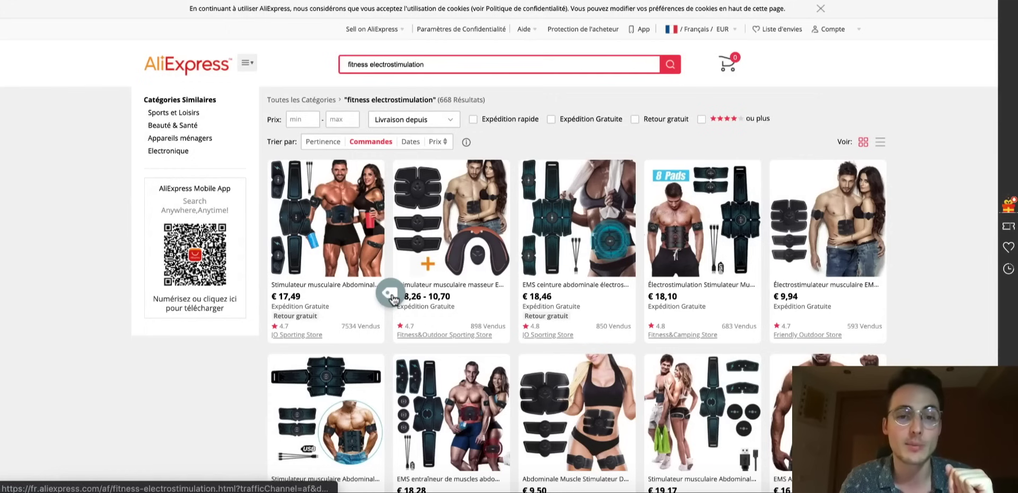
pyautogui.click(418, 265)
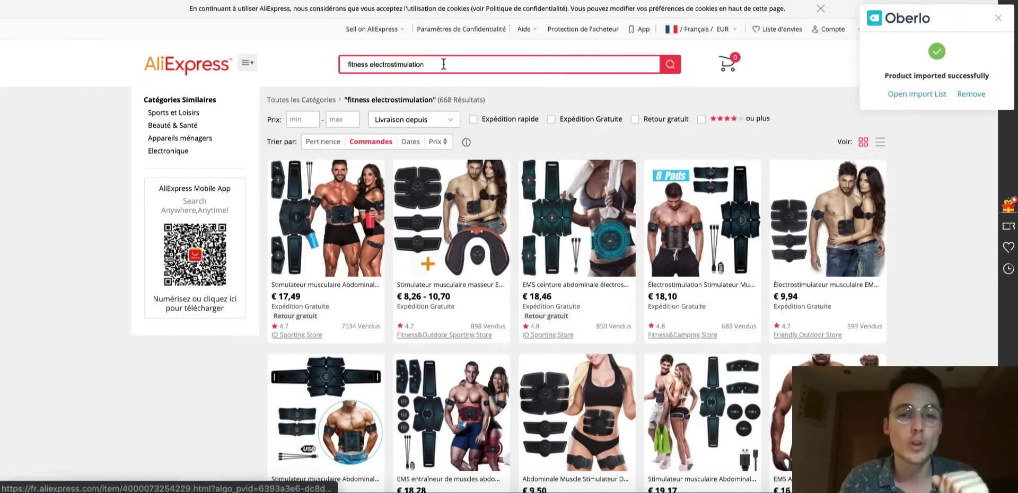
# - Replace the AliExpress search with "debardeur de fitness homme" to find men's fitness tank tops
pyautogui.hotkey('ctrl', 'a')
pyautogui.moveTo(248, 63)
pyautogui.write('t sh')
pyautogui.write('i')
pyautogui.press('BackSpace')
pyautogui.press('BackSpace')
pyautogui.press('BackSpace')
pyautogui.press('BackSpace')
pyautogui.press('BackSpace')
pyautogui.write('debardeur de fitness')
pyautogui.press('Return')
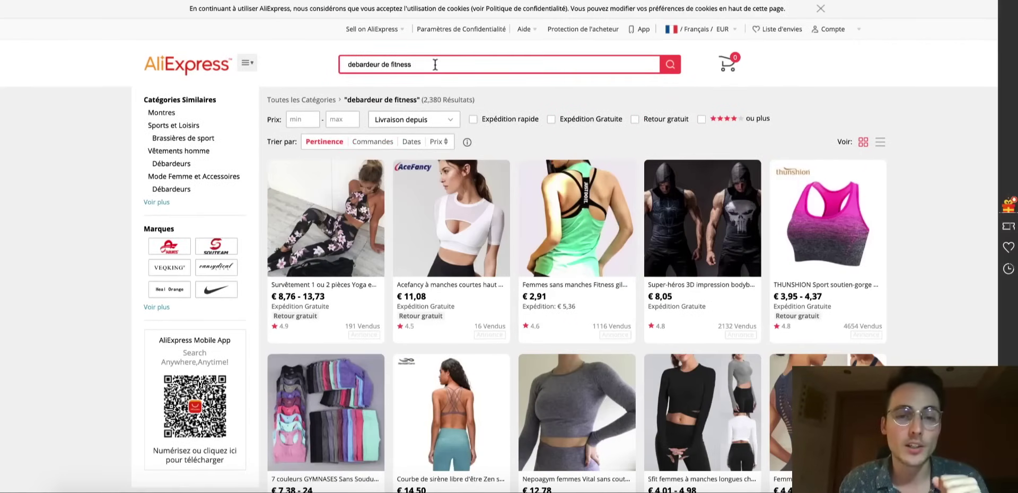
pyautogui.write('homme')
pyautogui.press('Return')
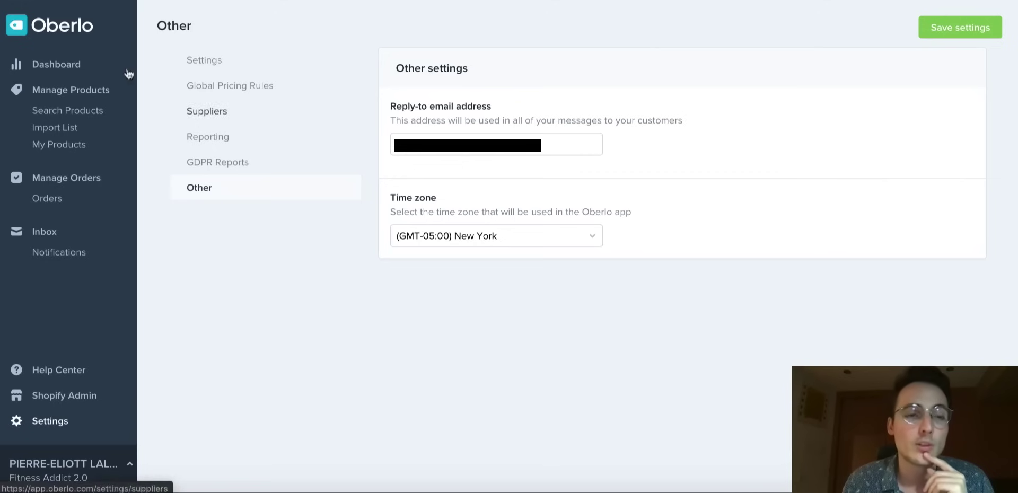
# - Switch to Oberlo, look over the dashboard, and open the import list to check the imported muscle stimulator
pyautogui.click(76, 65)
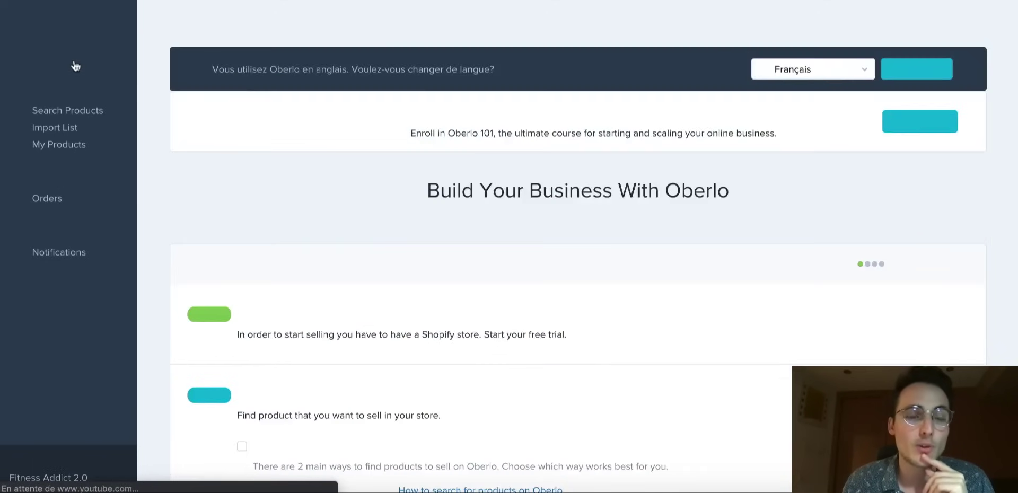
pyautogui.scroll(-15, 392, 358)
pyautogui.scroll(15, 393, 359)
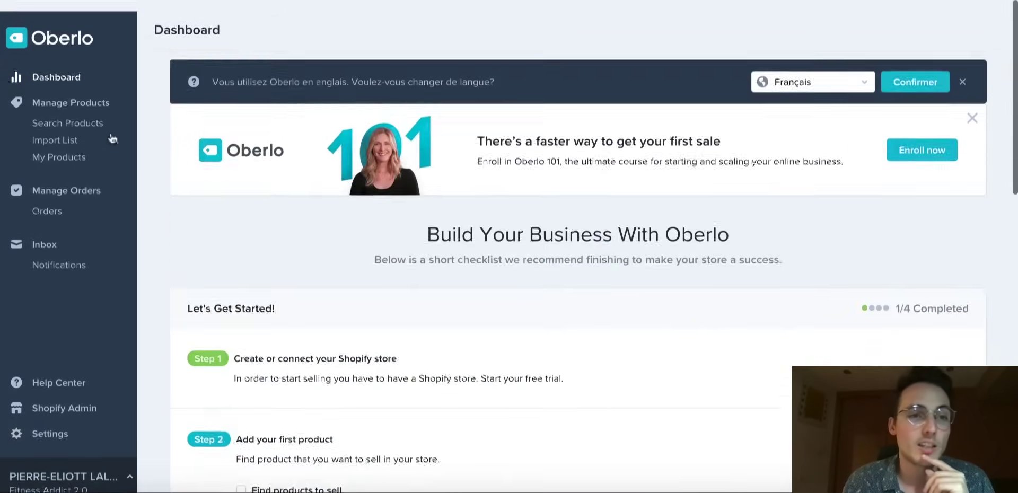
pyautogui.click(80, 97)
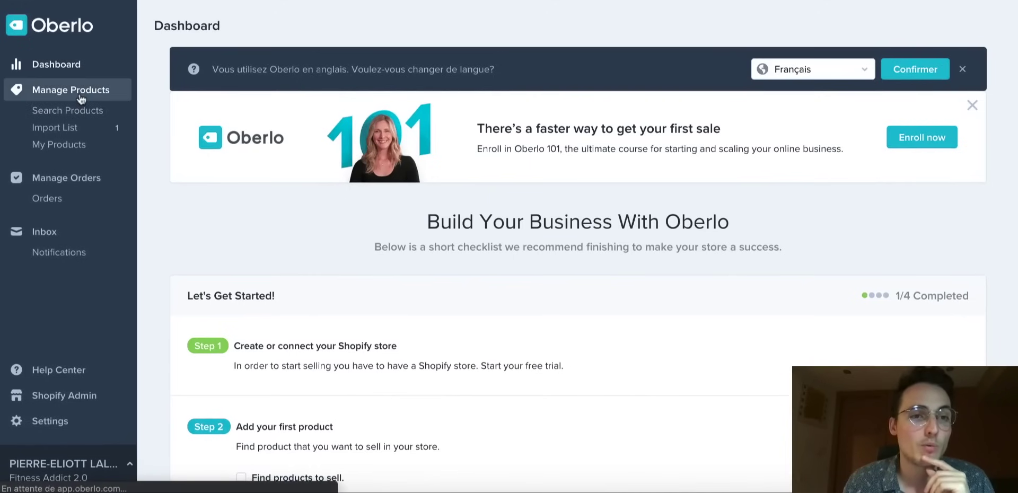
pyautogui.click(72, 129)
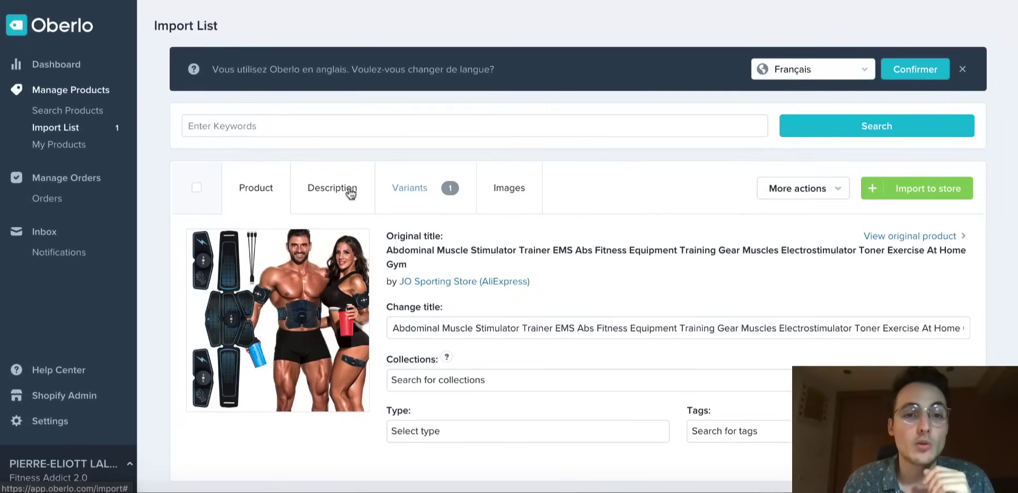
pyautogui.scroll(-1, 344, 170)
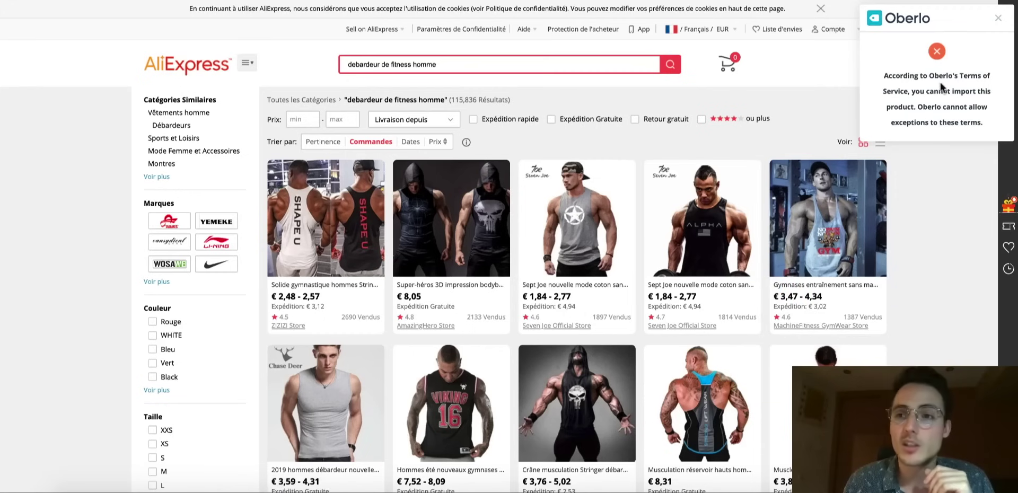
# - Back on AliExpress, dismiss the Oberlo message and try to import another men's fitness tank top
pyautogui.click(1000, 22)
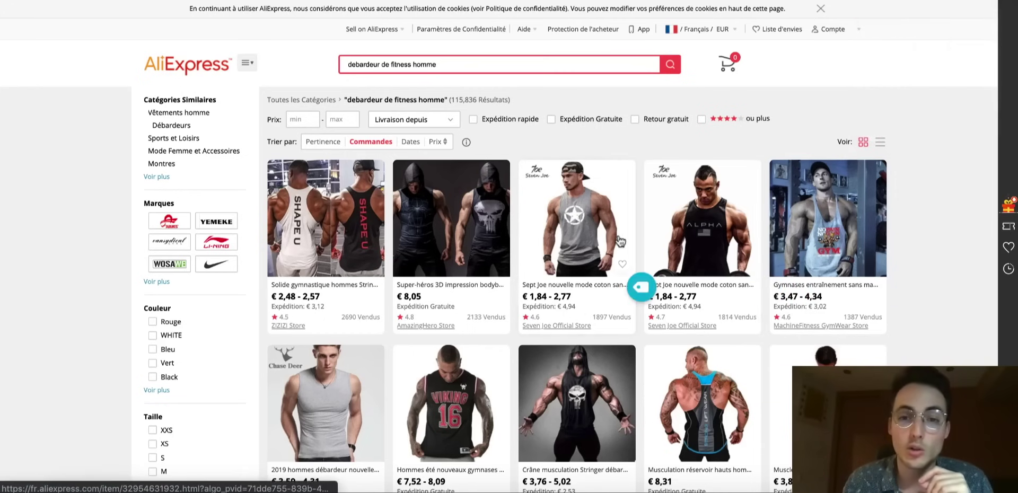
pyautogui.scroll(-1, 573, 237)
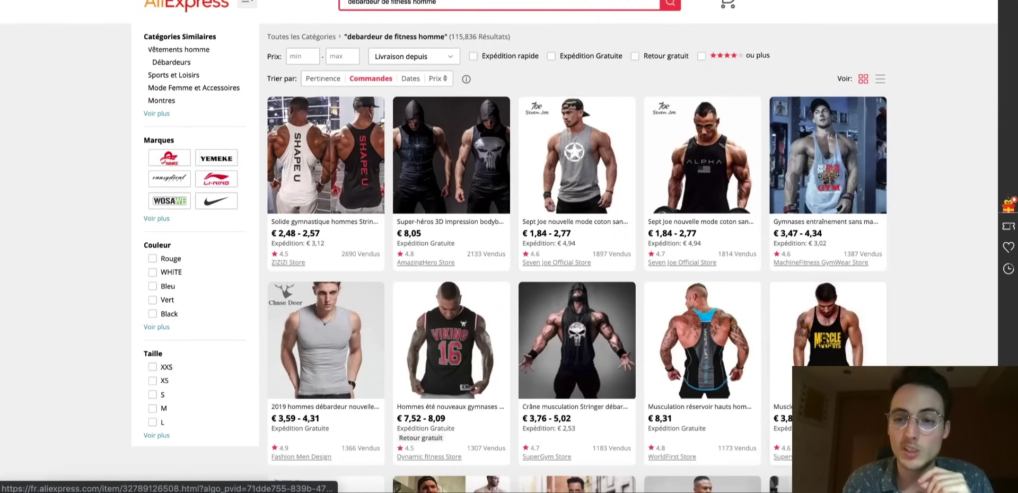
pyautogui.click(925, 237)
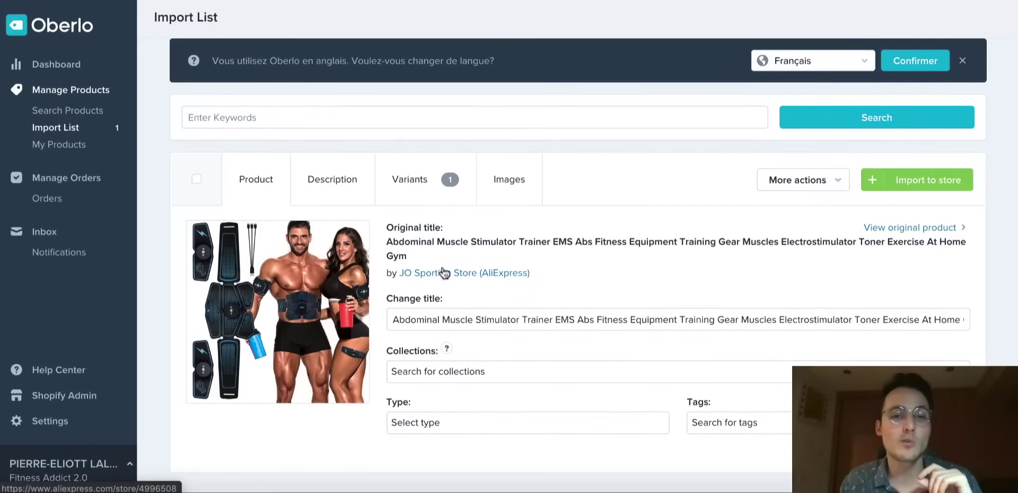
# - In Oberlo's import list, review the muscle stimulator's variants, product details, description and images
pyautogui.click(415, 181)
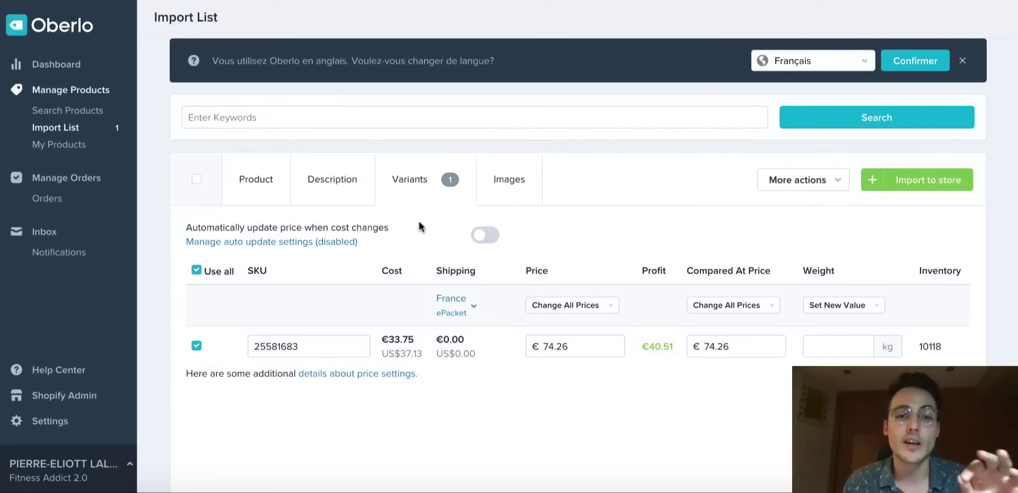
pyautogui.click(262, 197)
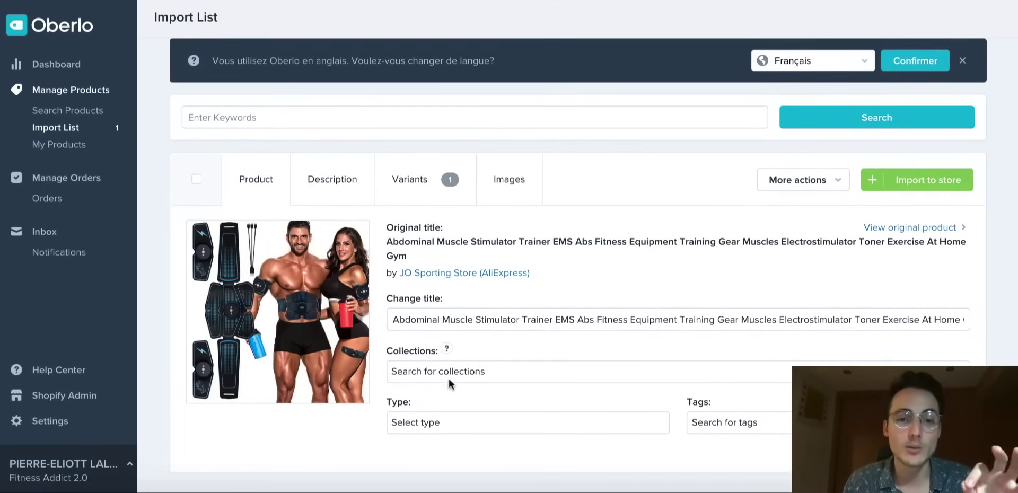
pyautogui.click(436, 376)
pyautogui.click(524, 236)
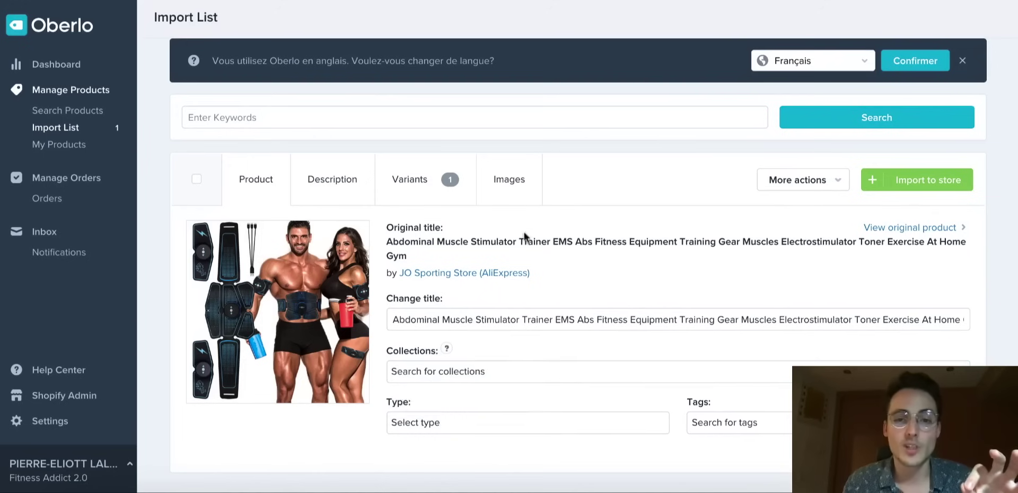
pyautogui.click(340, 195)
pyautogui.click(510, 195)
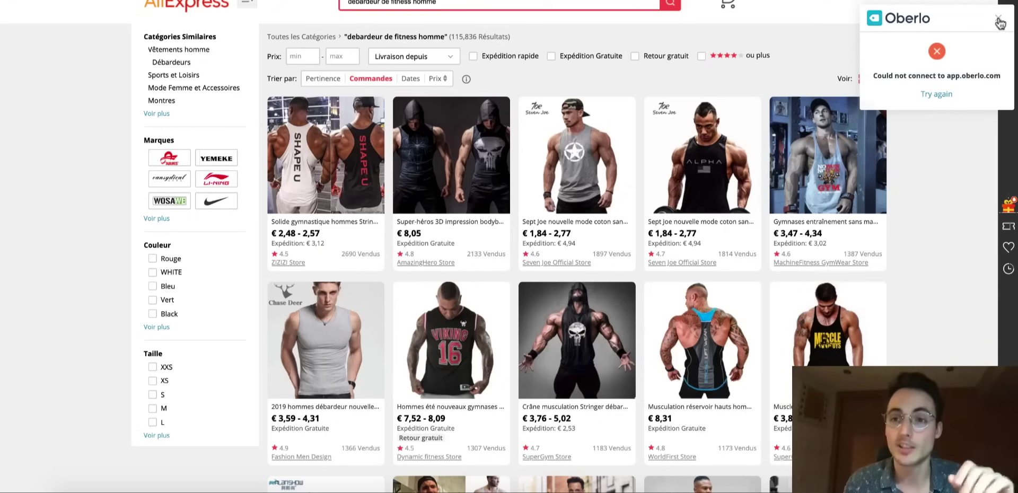
# - Back on AliExpress, dismiss the Oberlo message and import the SHAPE U men's tank top from ZIZIZI Store
pyautogui.click(1000, 23)
pyautogui.scroll(-1, 519, 182)
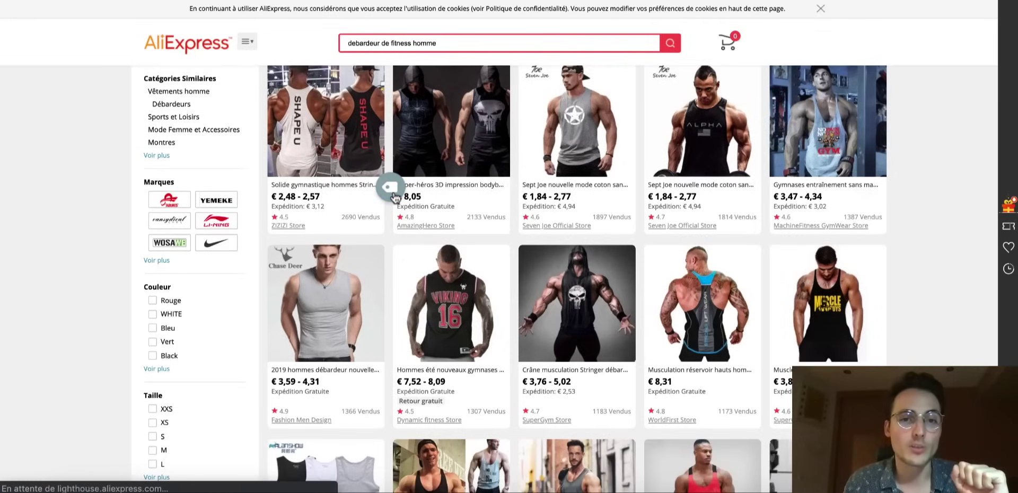
pyautogui.click(390, 187)
pyautogui.scroll(2, 933, 159)
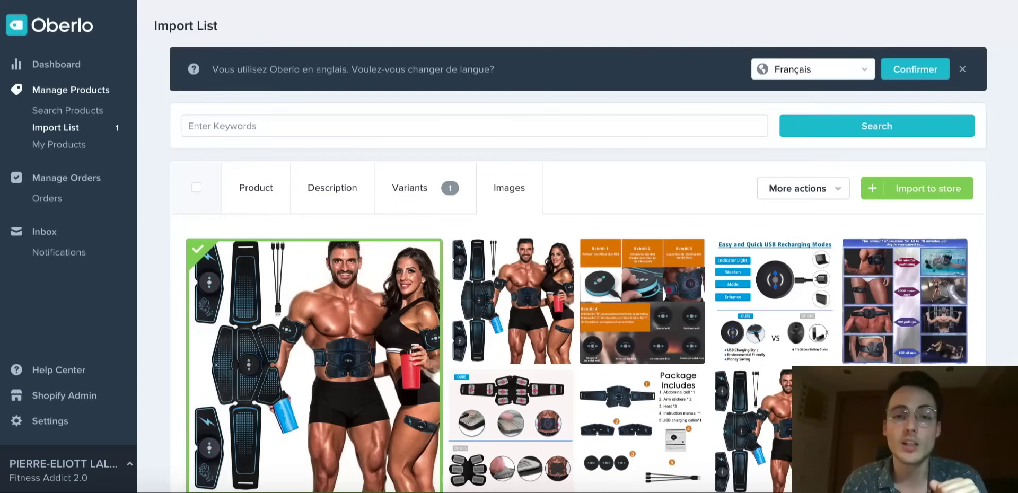
# - Reload Oberlo's import list and look through the imported tank tops and muscle stimulator
pyautogui.click(64, 133)
pyautogui.scroll(-10, 376, 265)
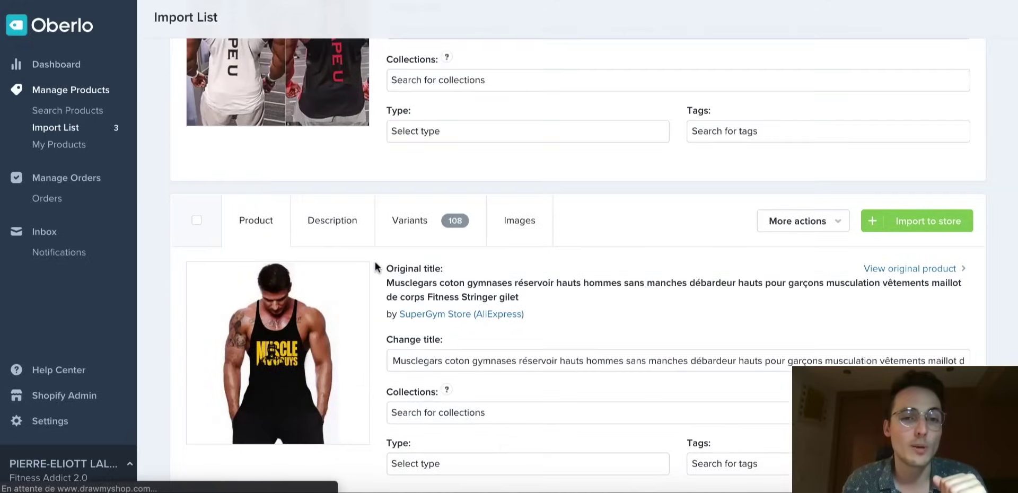
pyautogui.scroll(-2, 376, 268)
pyautogui.scroll(12, 364, 238)
pyautogui.scroll(-5, 302, 228)
pyautogui.scroll(5, 301, 223)
pyautogui.scroll(-12, 276, 212)
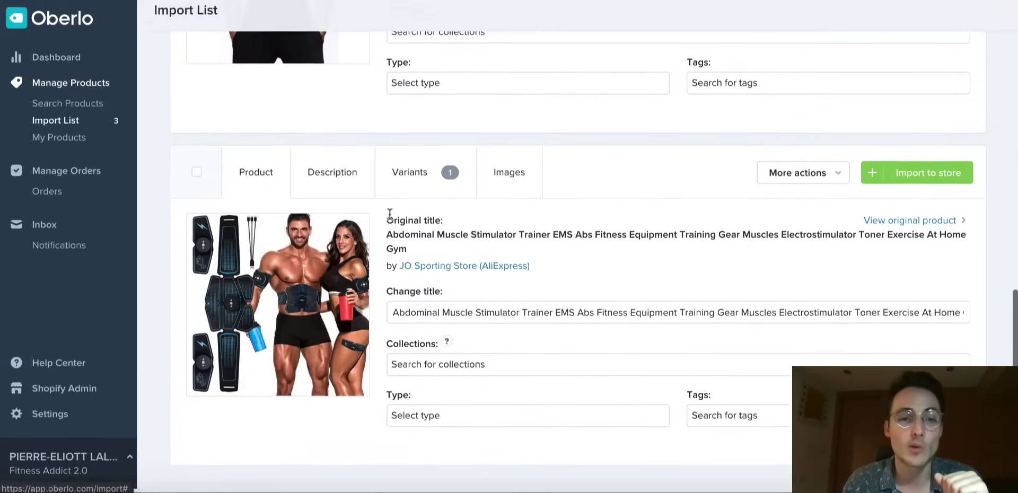
# - Review the muscle stimulator's description and compare the titles of the products in the import list
pyautogui.click(317, 181)
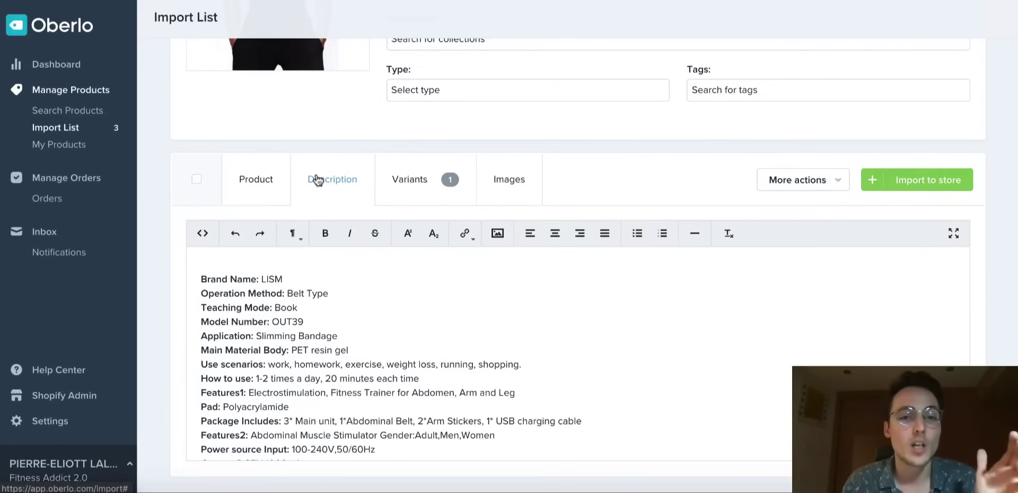
pyautogui.click(267, 204)
pyautogui.click(391, 318)
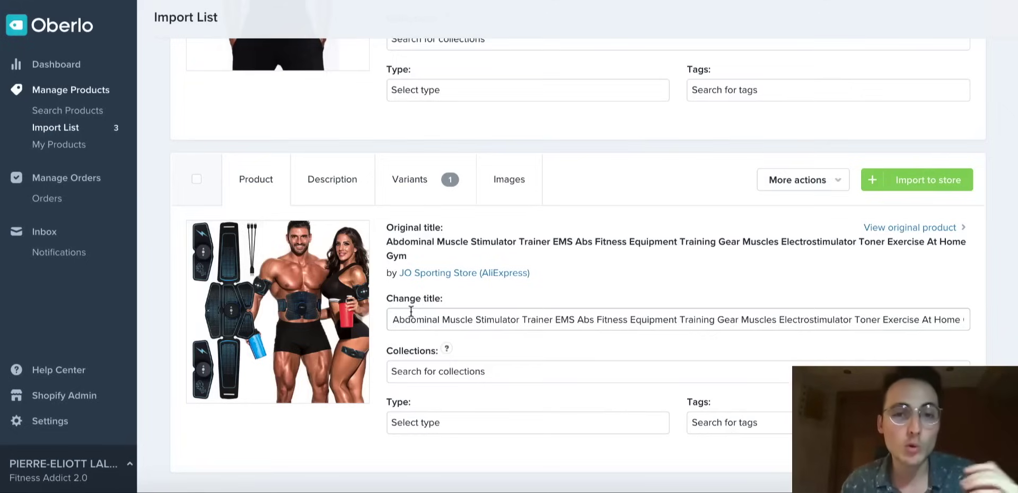
pyautogui.scroll(10, 406, 313)
pyautogui.scroll(3, 412, 317)
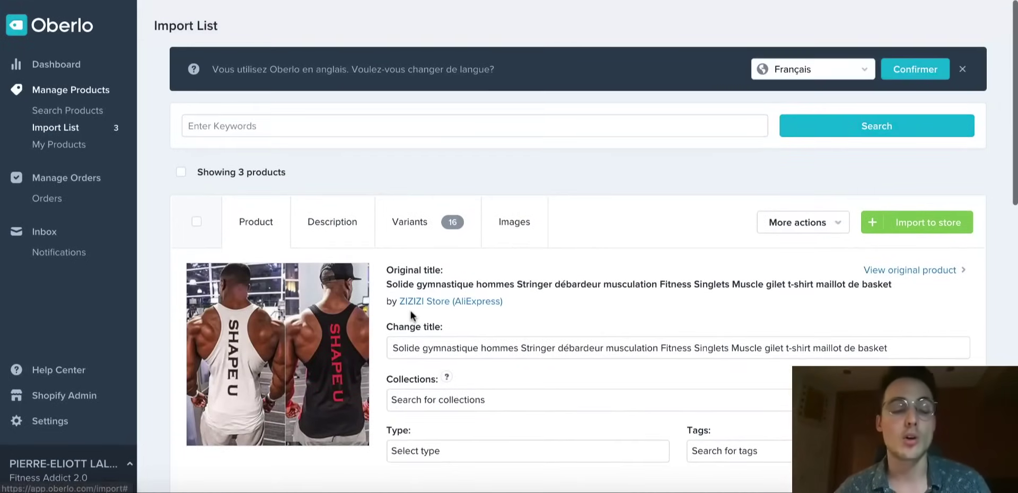
pyautogui.scroll(-12, 411, 313)
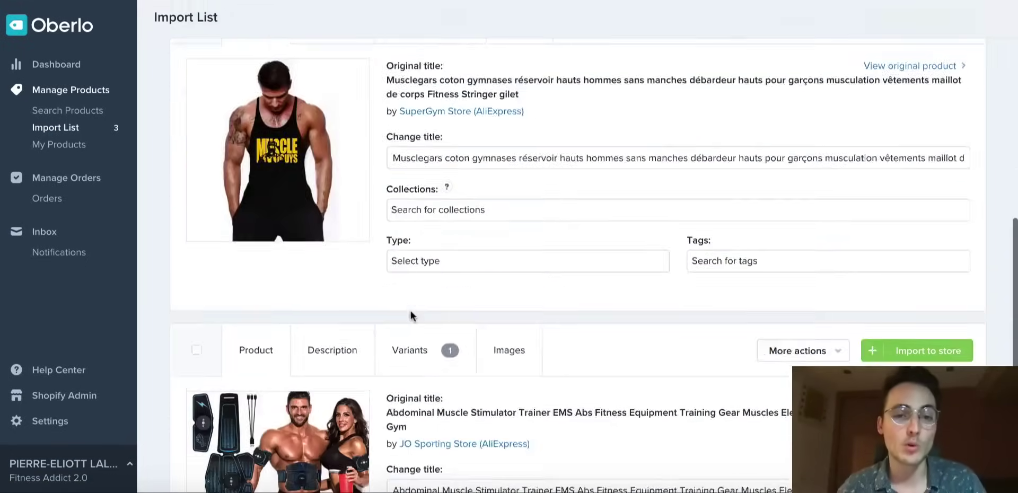
# - Change the muscle stimulator's title to "Appareil d'éléctrostimulation pour abdominaux et fessiers, à faire à la maison"
pyautogui.click(394, 313)
pyautogui.moveTo(394, 318); pyautogui.dragTo(606, 318)
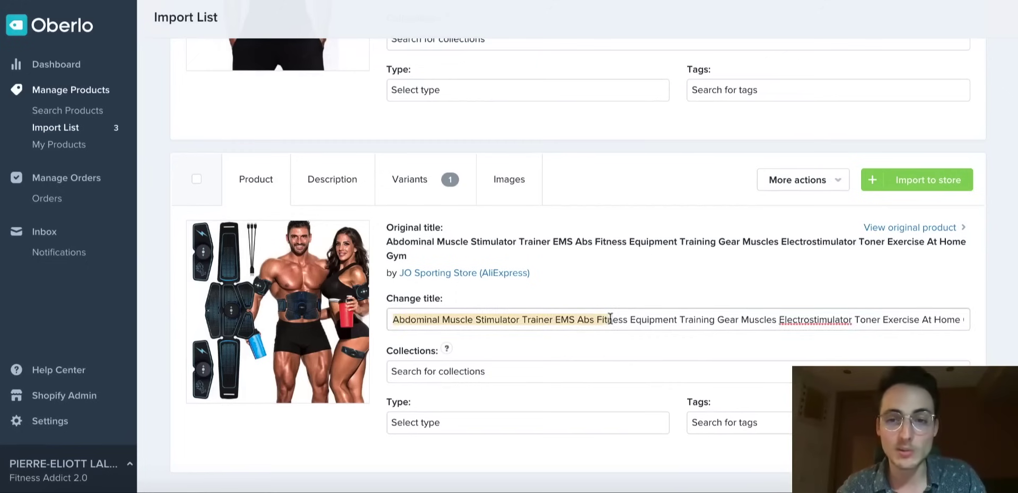
pyautogui.click(707, 318)
pyautogui.hotkey('ctrl', 'a')
pyautogui.write('Ap')
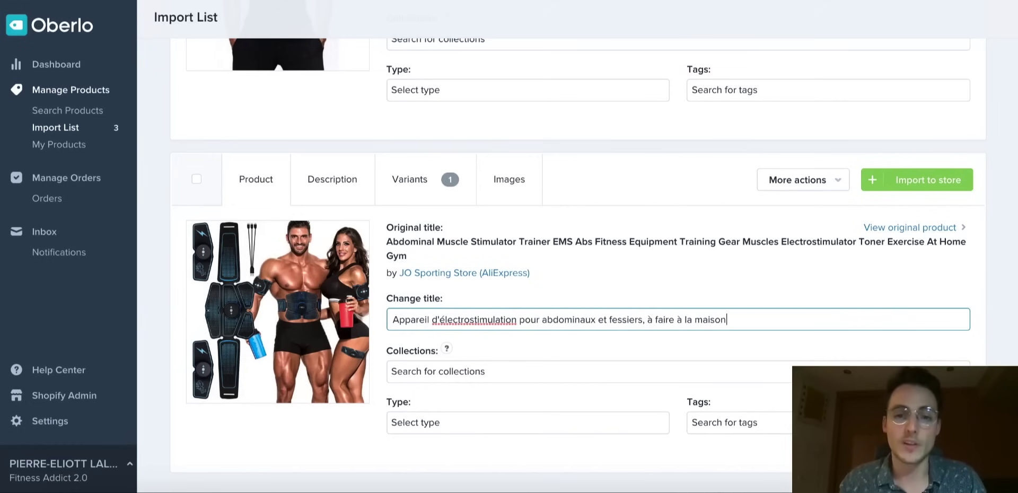
pyautogui.rightClick(480, 321)
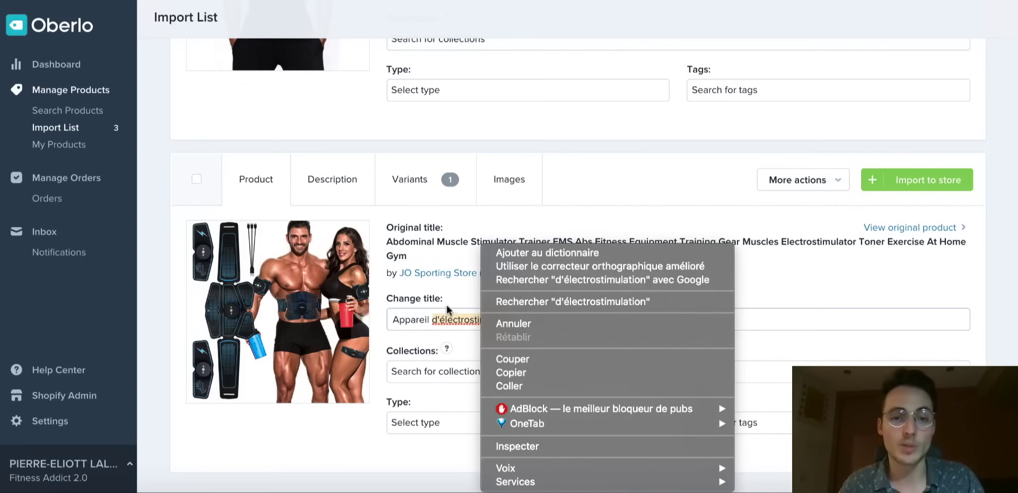
pyautogui.click(447, 309)
pyautogui.click(453, 319)
pyautogui.click(567, 288)
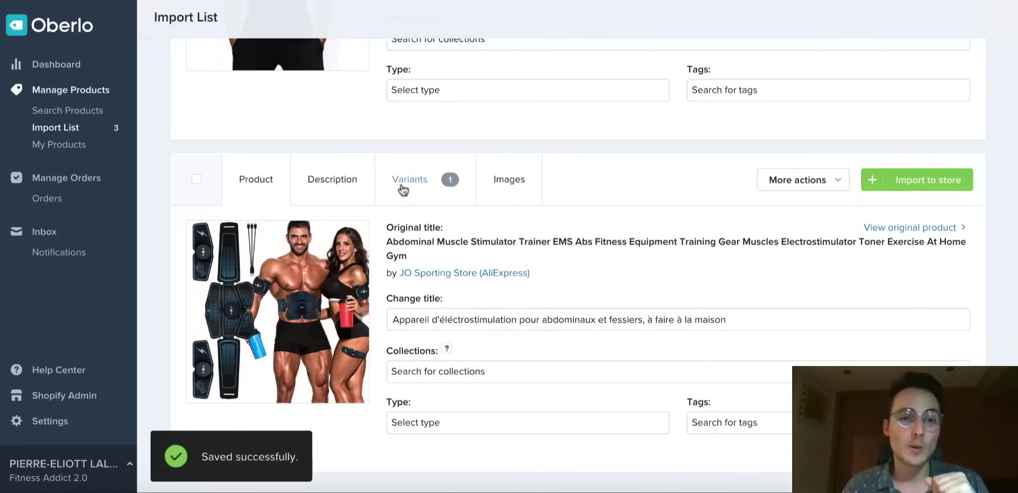
# - Check the muscle stimulator's description and variants, and look through its available product images
pyautogui.click(335, 183)
pyautogui.click(418, 187)
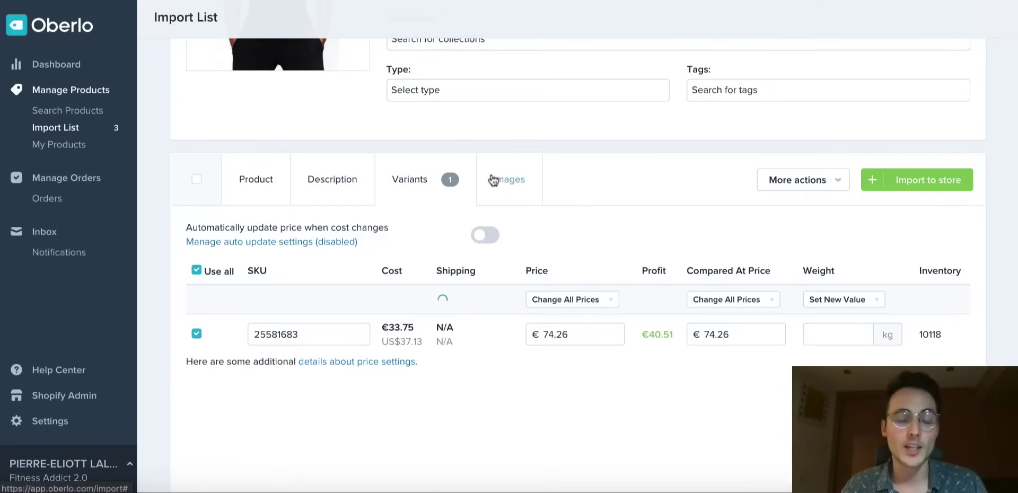
pyautogui.click(493, 180)
pyautogui.scroll(-3, 695, 339)
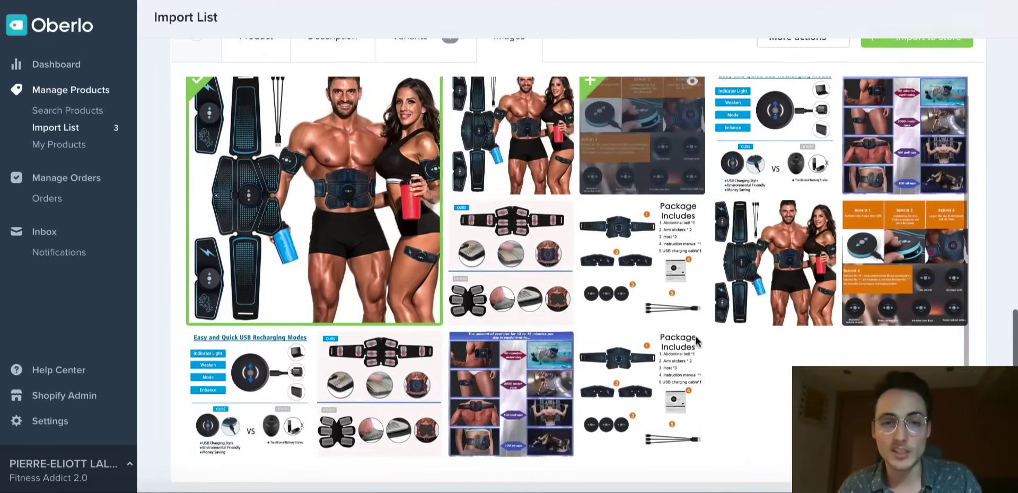
# - Select the last two stimulator images, the package contents and the exercise comparison, and deselect both again
pyautogui.click(643, 401)
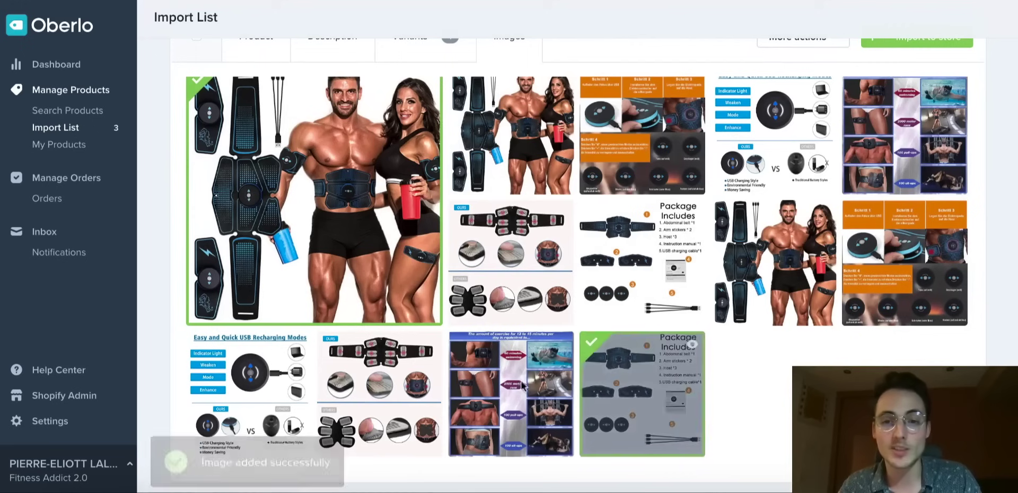
pyautogui.click(510, 395)
pyautogui.click(643, 392)
pyautogui.click(510, 395)
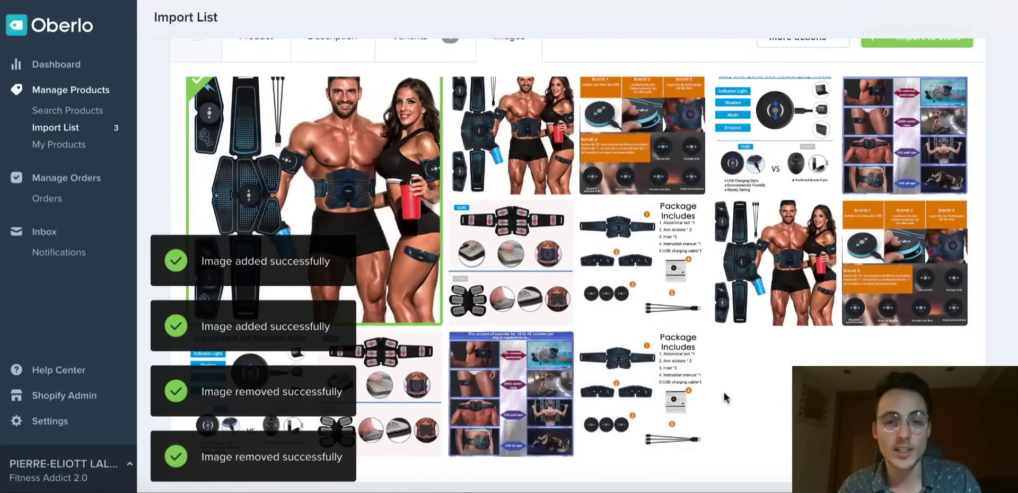
pyautogui.scroll(1, 724, 395)
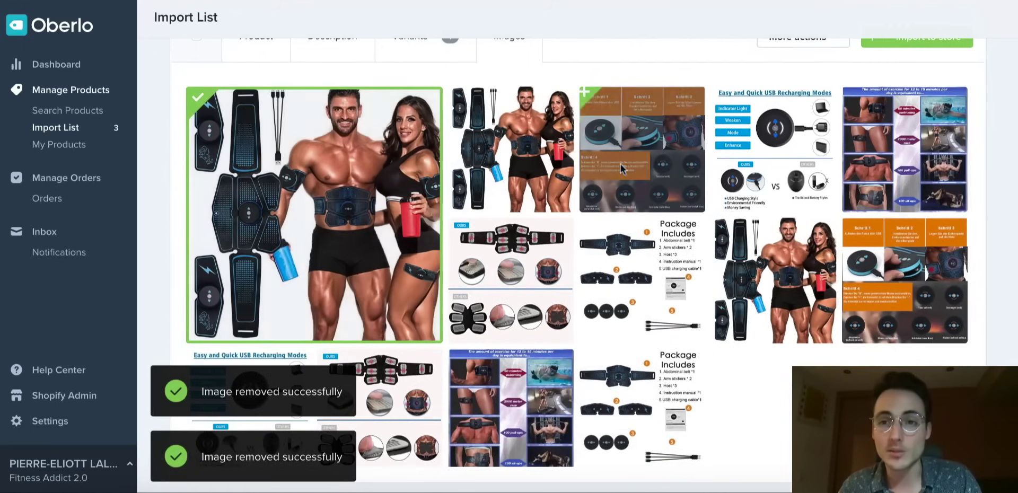
# - Include the pad comparison, package contents and exercise comparison images in the muscle stimulator's listing, leaving the USB recharging image deselected
pyautogui.click(776, 142)
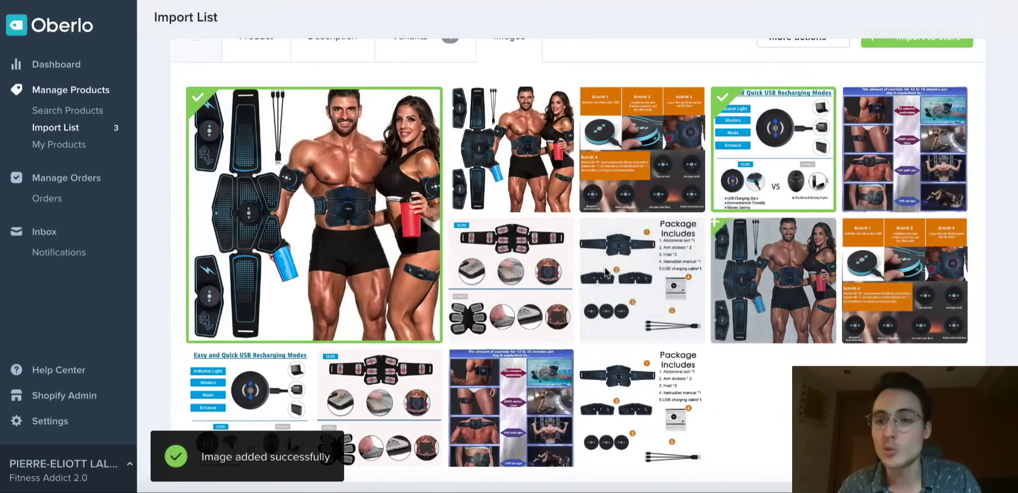
pyautogui.click(478, 288)
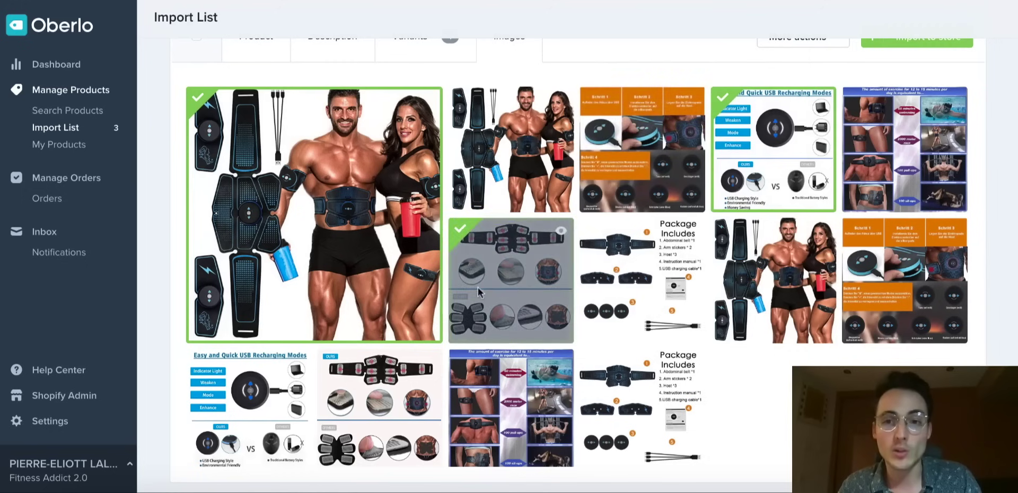
pyautogui.click(773, 148)
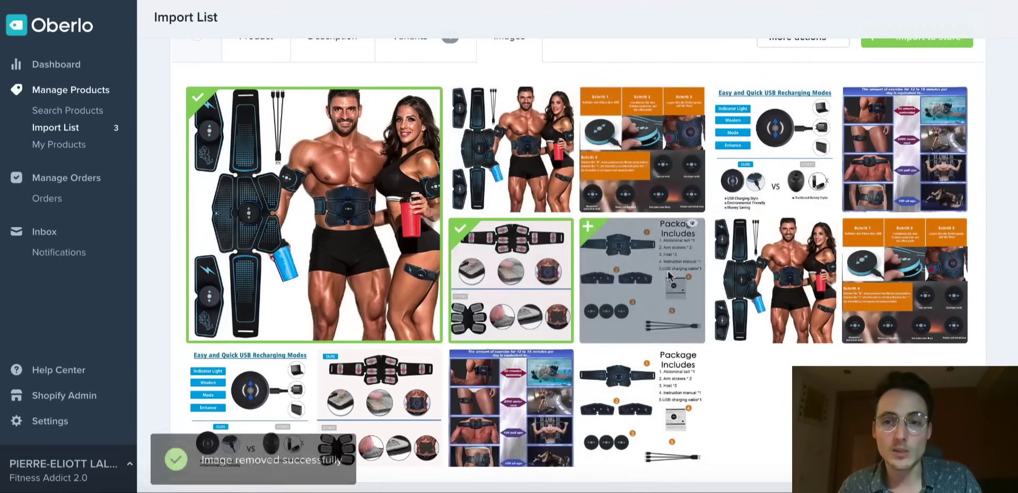
pyautogui.click(636, 268)
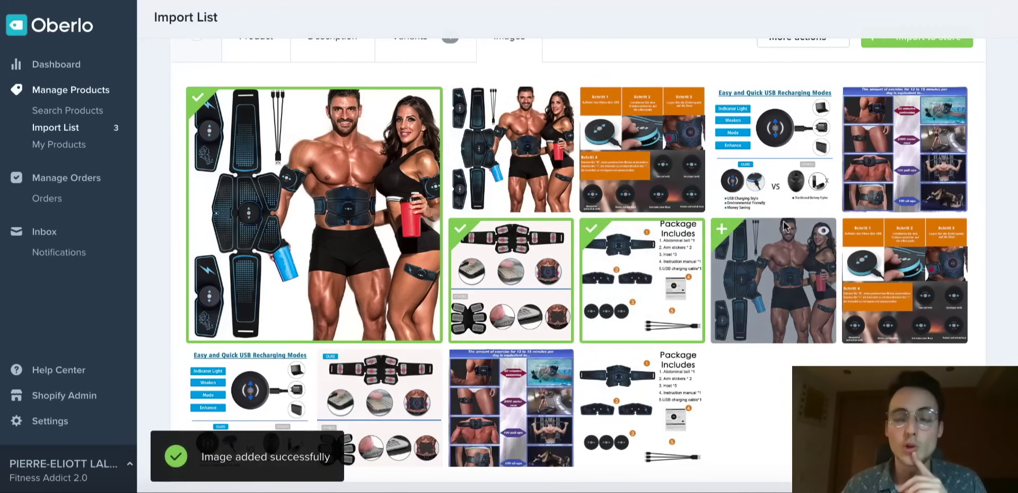
pyautogui.click(904, 149)
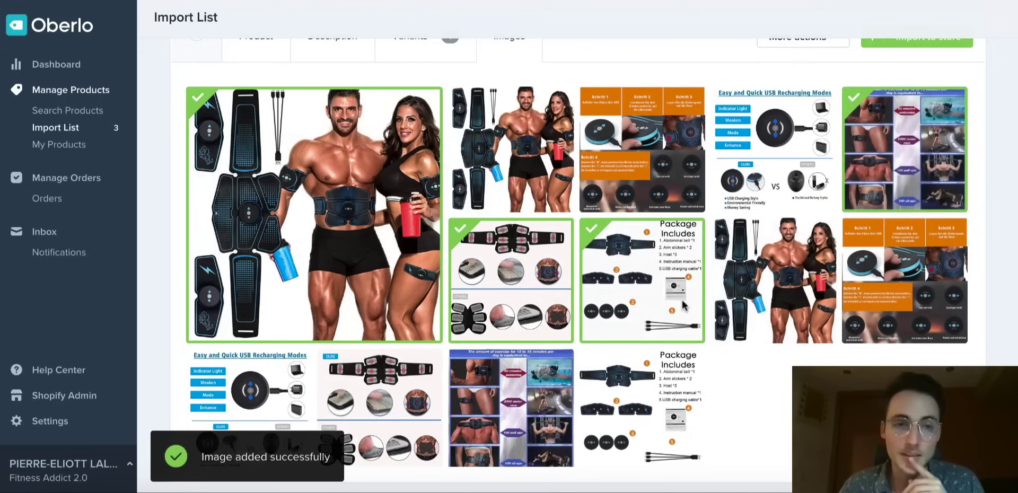
# - Examine the Musclegars tank top's variants, checking their colours, sizes, costs, shipping, prices and compared-at prices
pyautogui.scroll(10, 682, 302)
pyautogui.scroll(-5, 434, 278)
pyautogui.scroll(3, 319, 222)
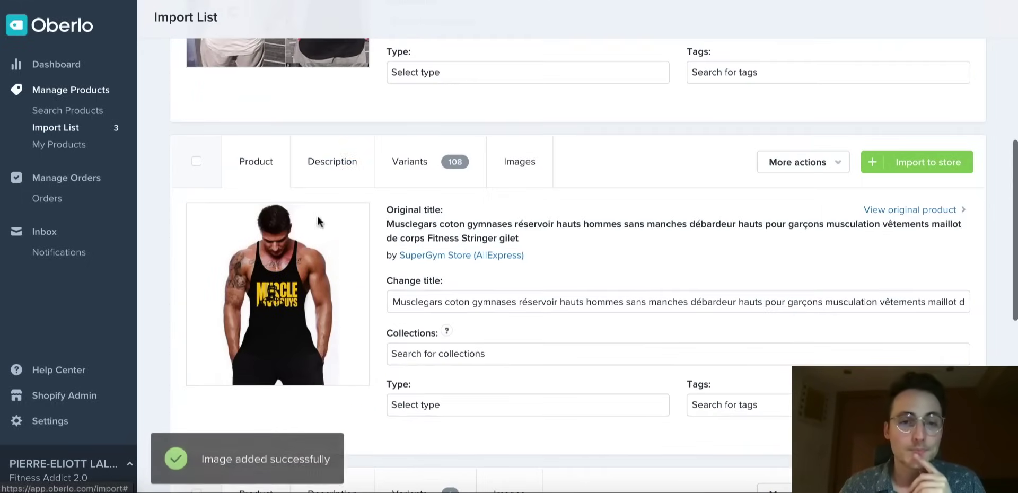
pyautogui.click(408, 161)
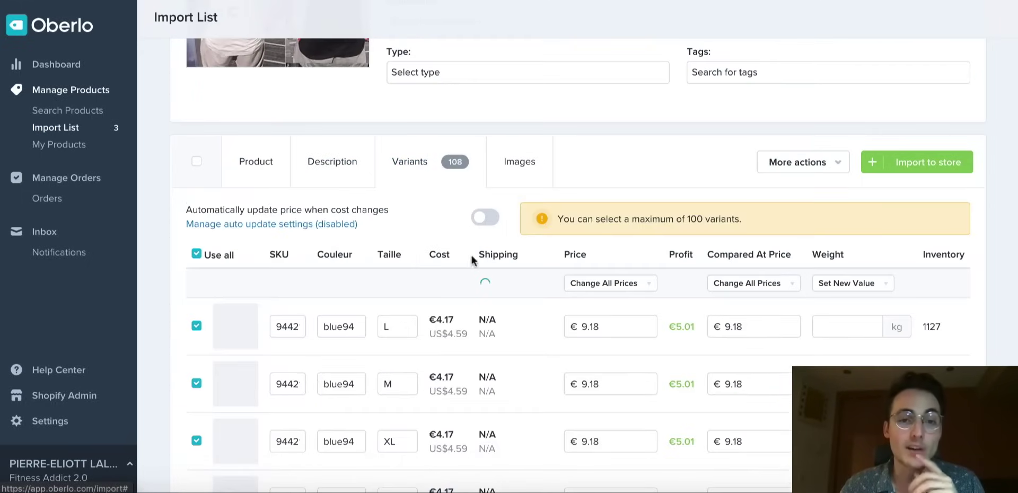
pyautogui.scroll(-3, 470, 261)
pyautogui.scroll(1, 452, 283)
pyautogui.scroll(-5, 379, 278)
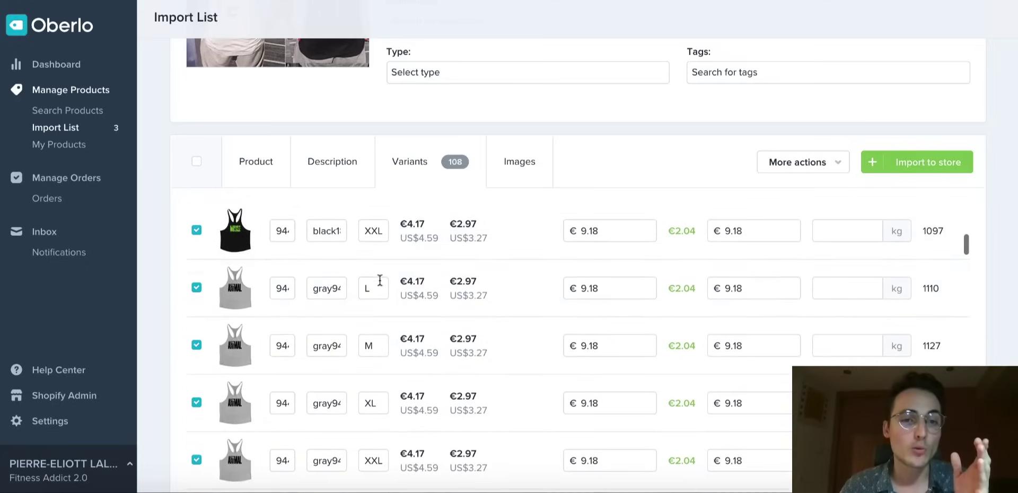
pyautogui.scroll(5, 428, 329)
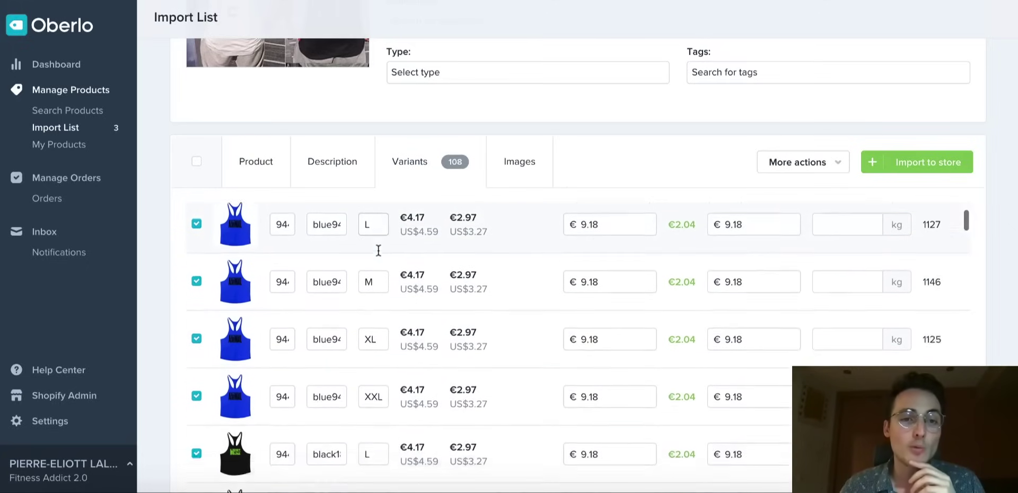
pyautogui.scroll(-1, 201, 302)
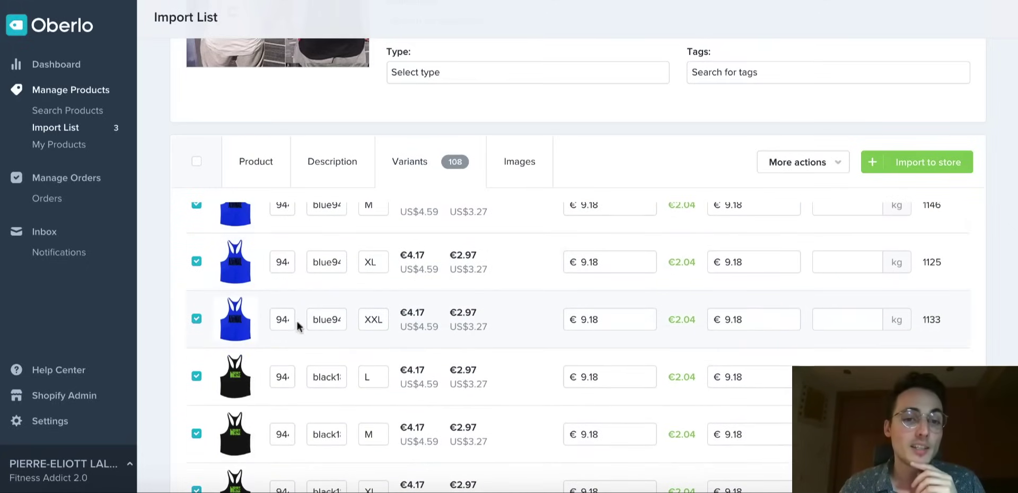
pyautogui.scroll(-3, 216, 377)
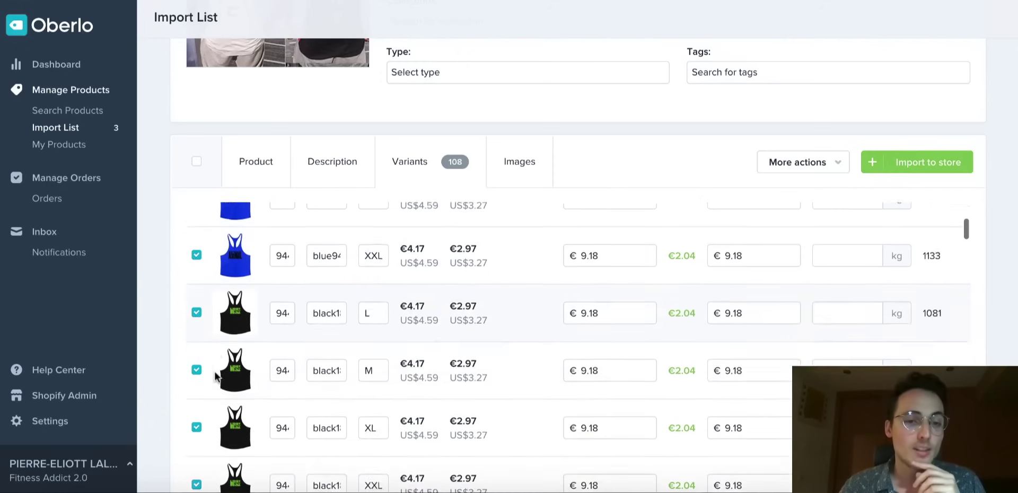
pyautogui.scroll(2, 200, 292)
pyautogui.scroll(3, 438, 321)
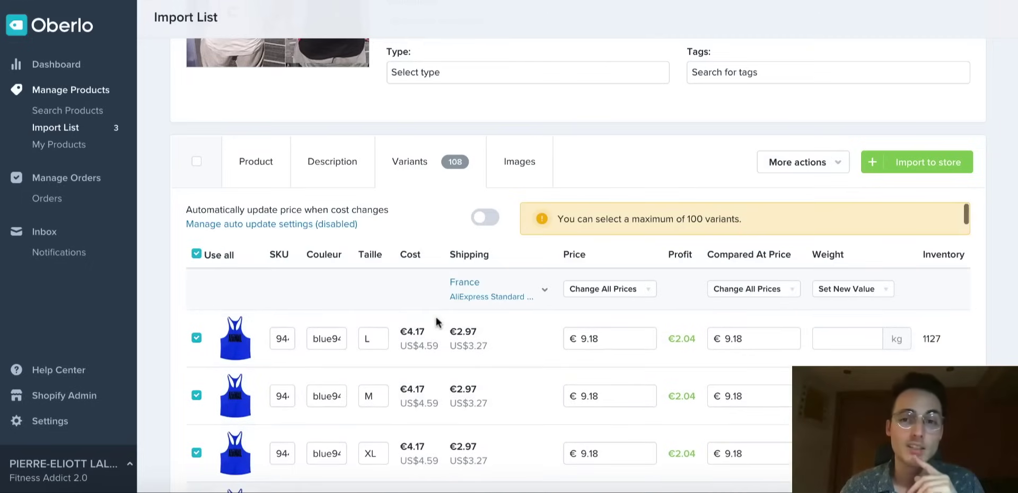
pyautogui.scroll(-2, 439, 320)
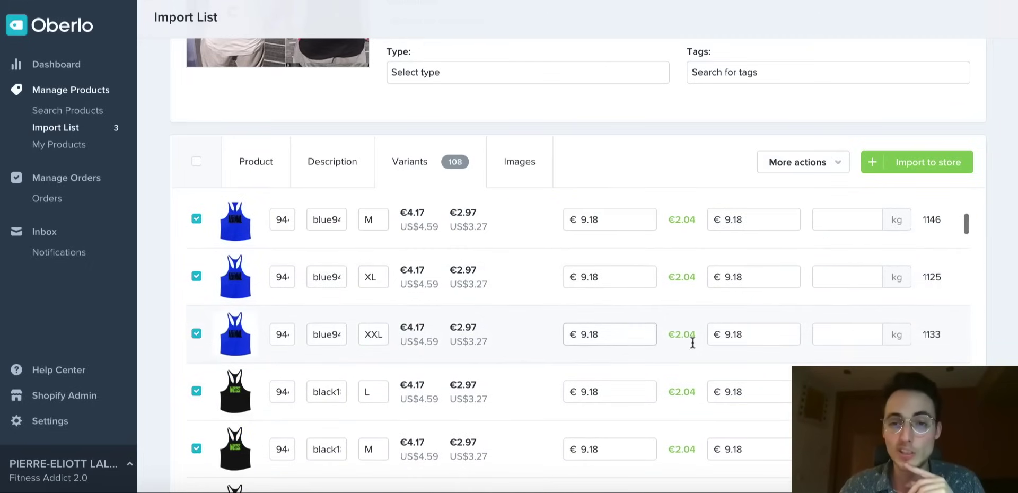
pyautogui.scroll(3, 731, 337)
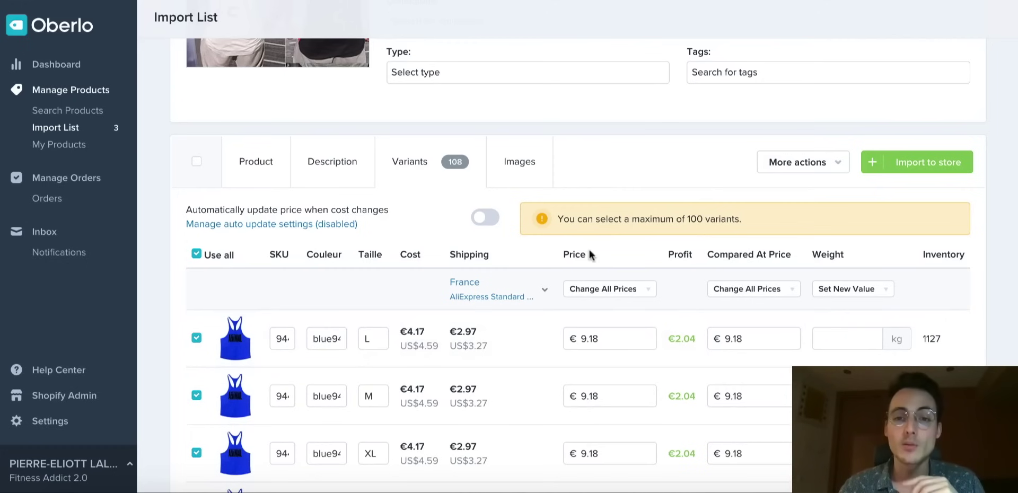
pyautogui.moveTo(791, 254); pyautogui.dragTo(705, 255)
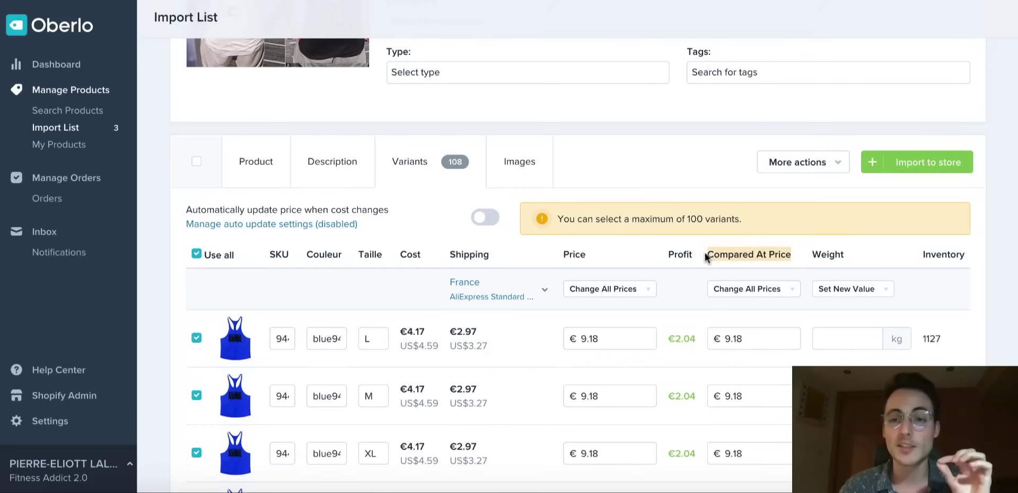
# - Review the Musclegars tank top's description and look through its selected product images
pyautogui.click(332, 162)
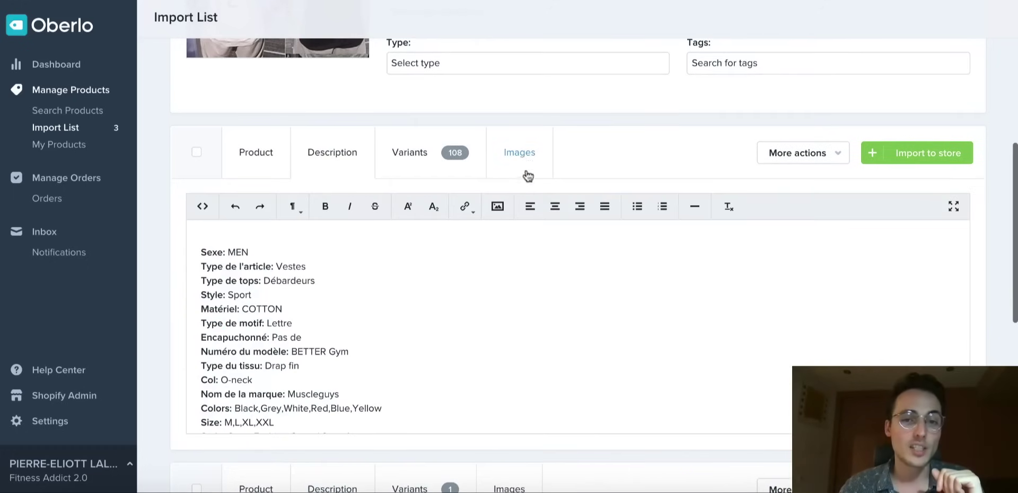
pyautogui.click(527, 167)
pyautogui.scroll(-10, 524, 349)
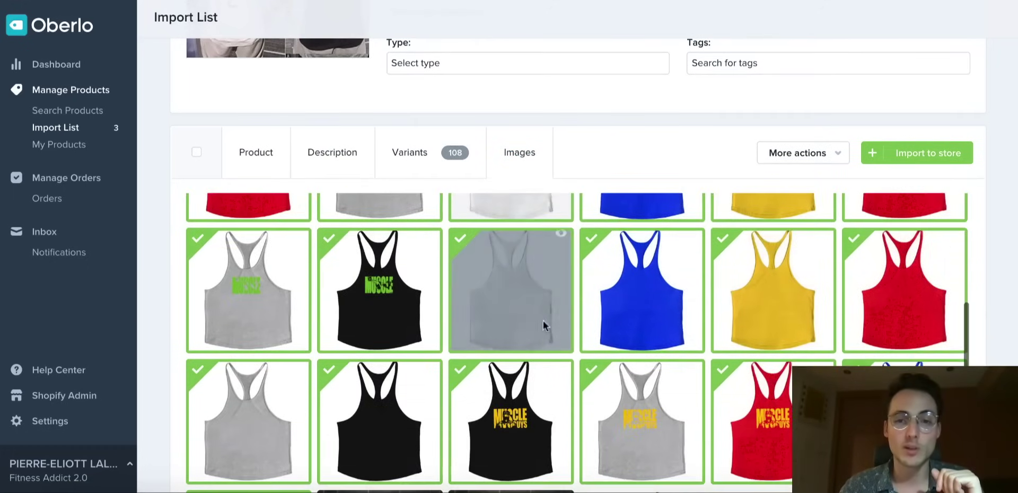
pyautogui.scroll(-5, 550, 309)
pyautogui.scroll(15, 549, 310)
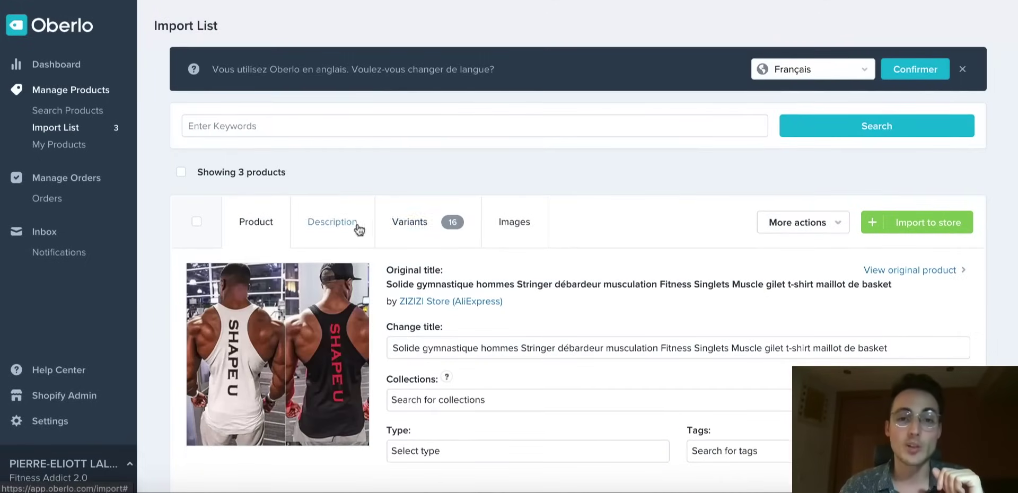
# - Check the Shape U tank top's description and import it, the muscle stimulator and the Musclegars tank top to the store
pyautogui.click(317, 226)
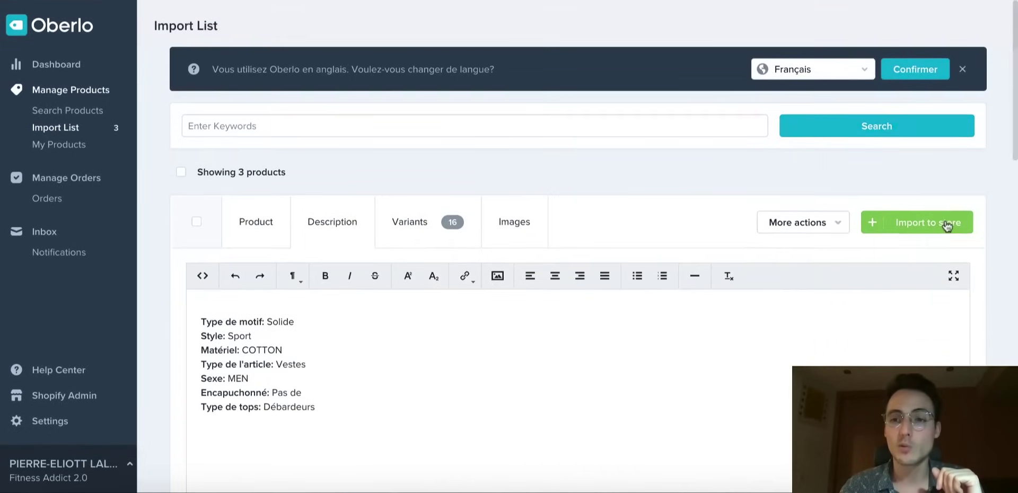
pyautogui.click(946, 226)
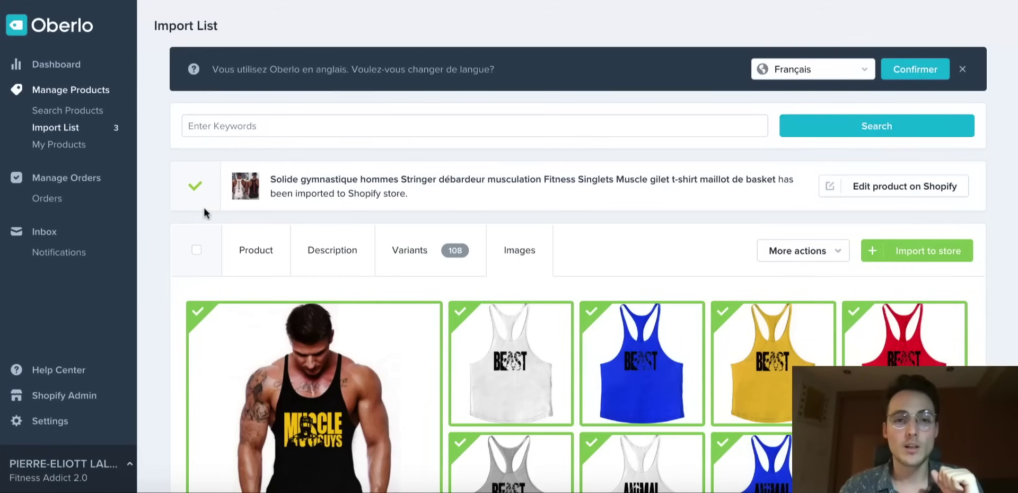
pyautogui.scroll(-15, 203, 210)
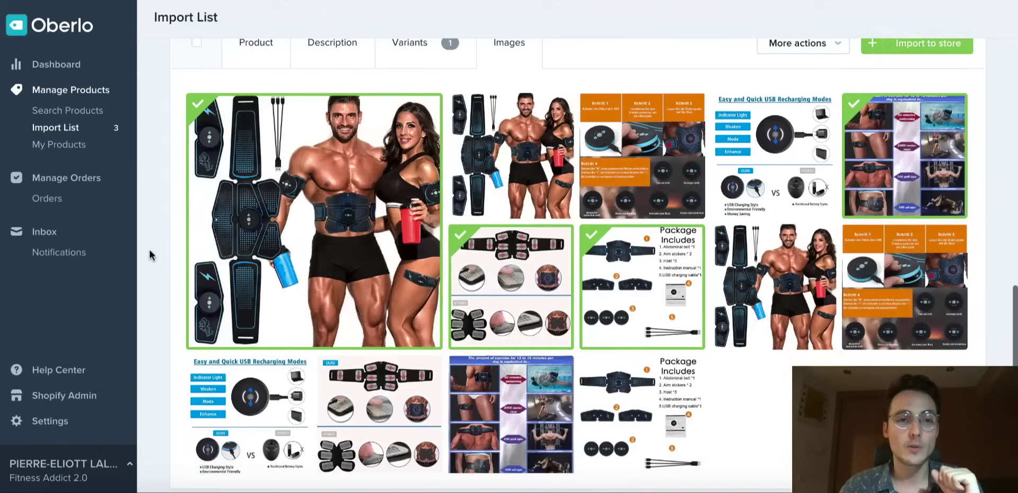
pyautogui.scroll(2, 940, 150)
pyautogui.click(949, 121)
pyautogui.scroll(5, 977, 174)
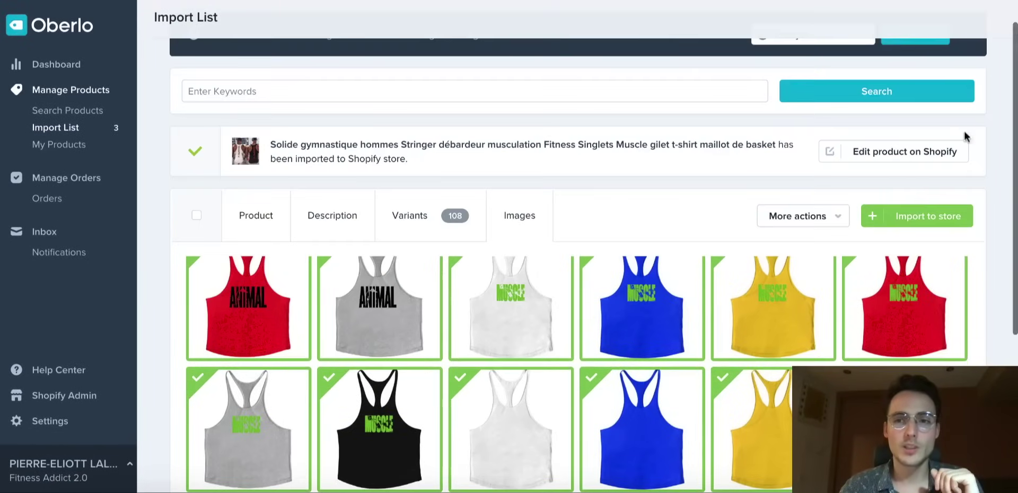
pyautogui.click(911, 215)
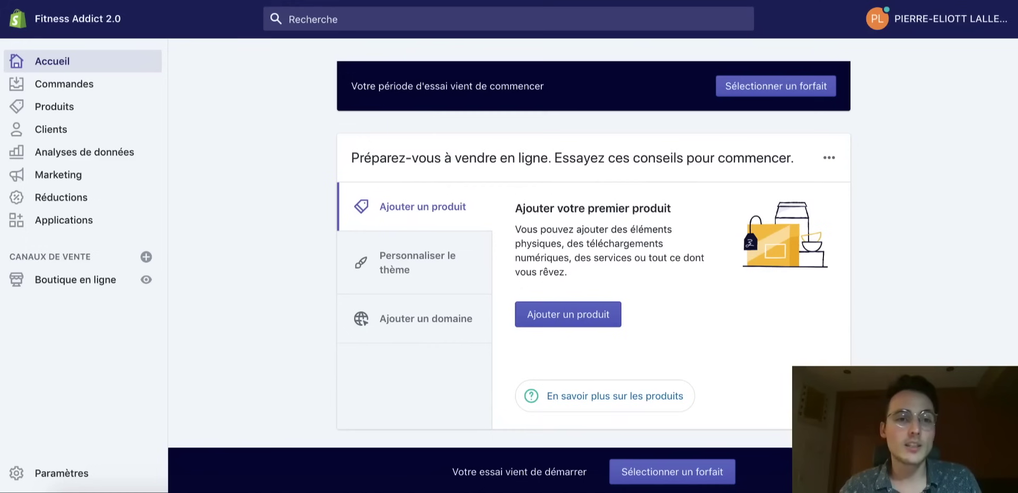
# - In the Shopify admin, start a new product collection titled "Débardeur De Musculation"
pyautogui.click(81, 108)
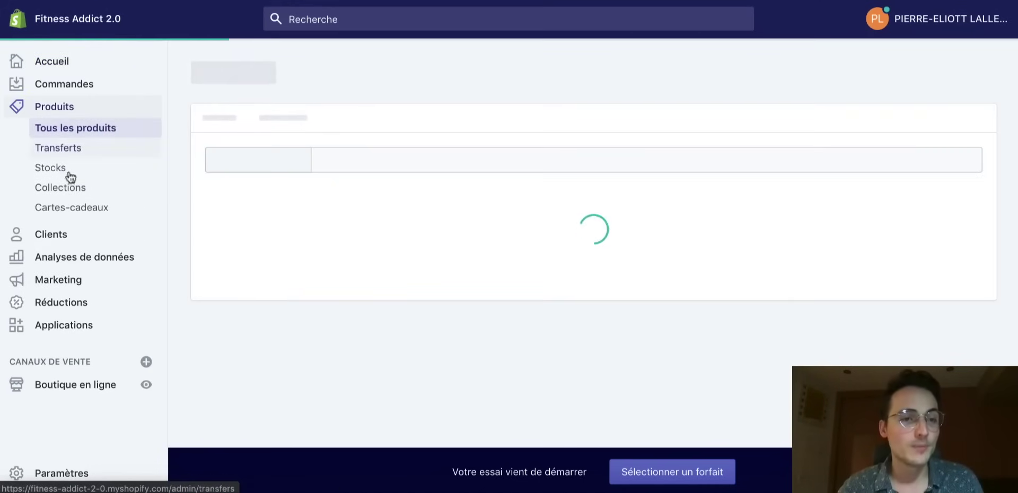
pyautogui.click(67, 193)
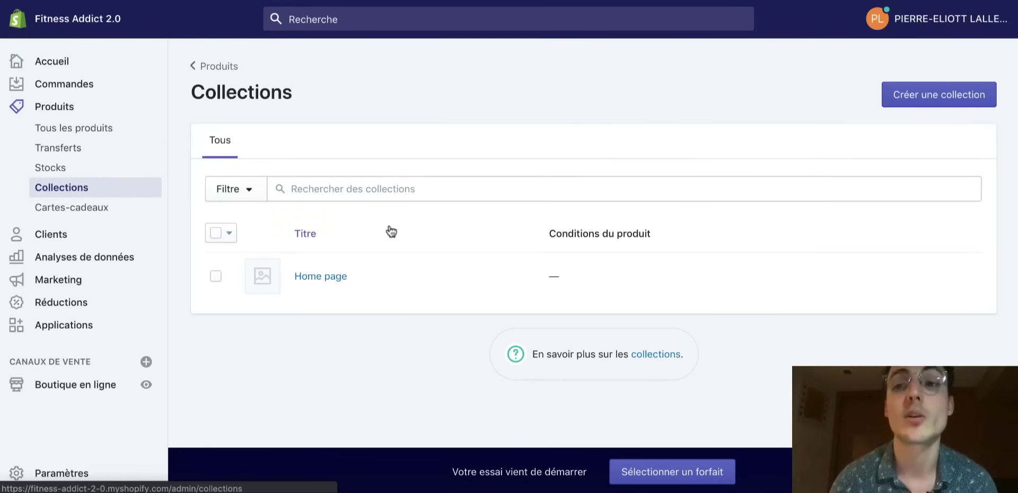
pyautogui.click(941, 100)
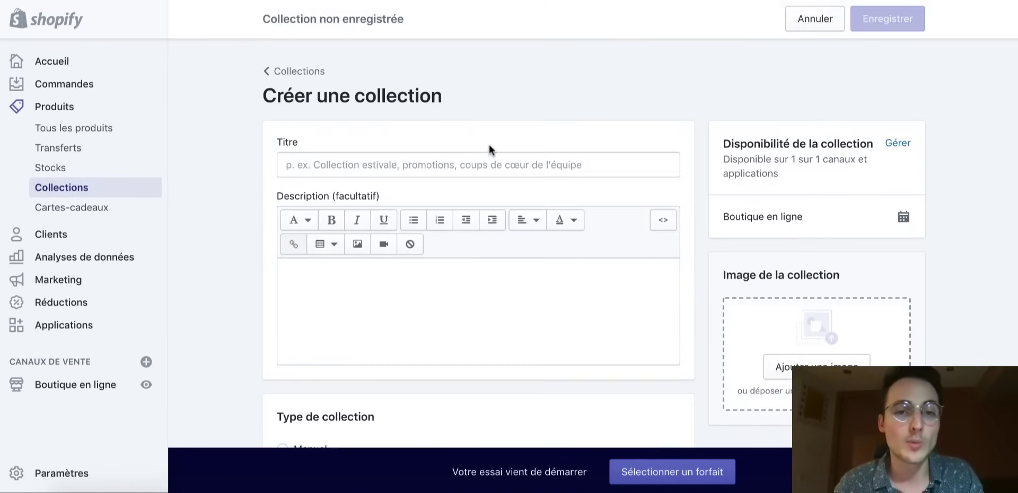
pyautogui.click(418, 167)
pyautogui.write('Débardeur De Musculation')
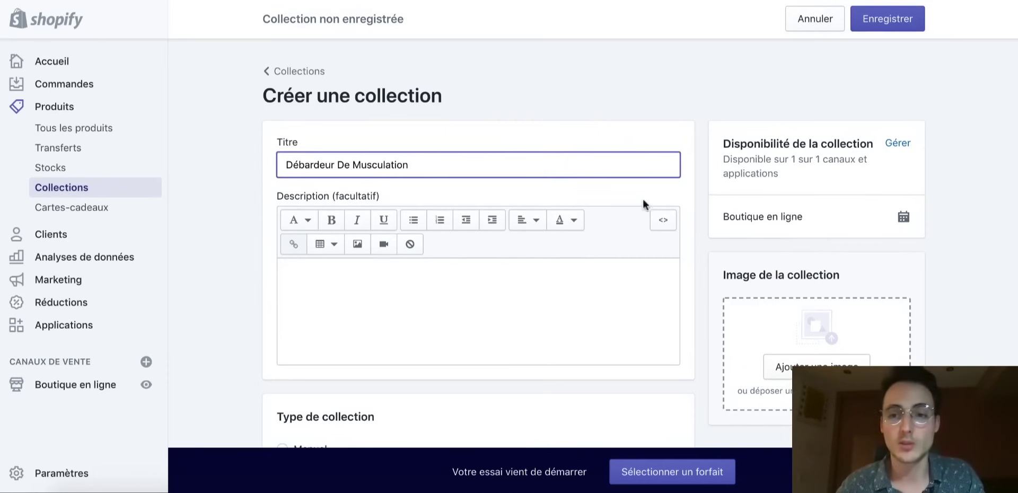
# - Set the collection type to Manuel and save the new collection
pyautogui.scroll(-4, 699, 227)
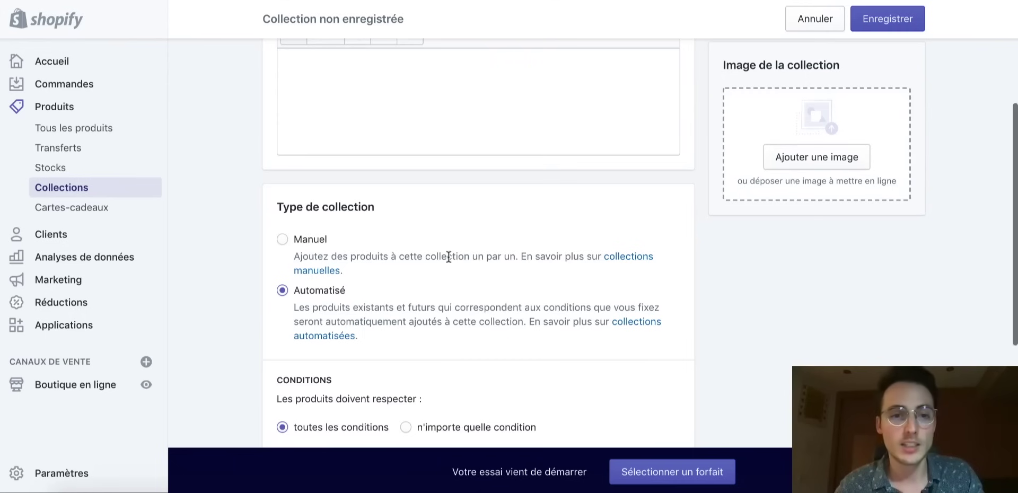
pyautogui.click(283, 239)
pyautogui.scroll(2, 438, 274)
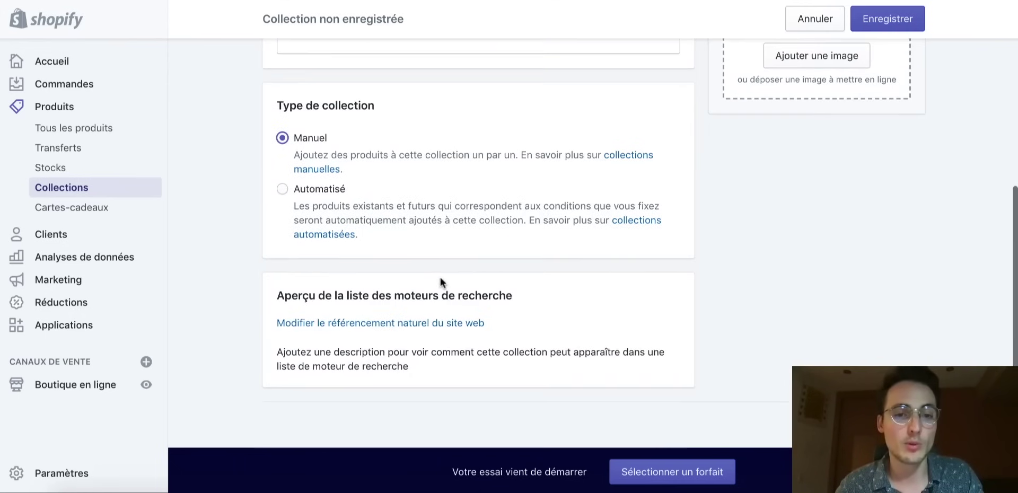
pyautogui.scroll(3, 439, 275)
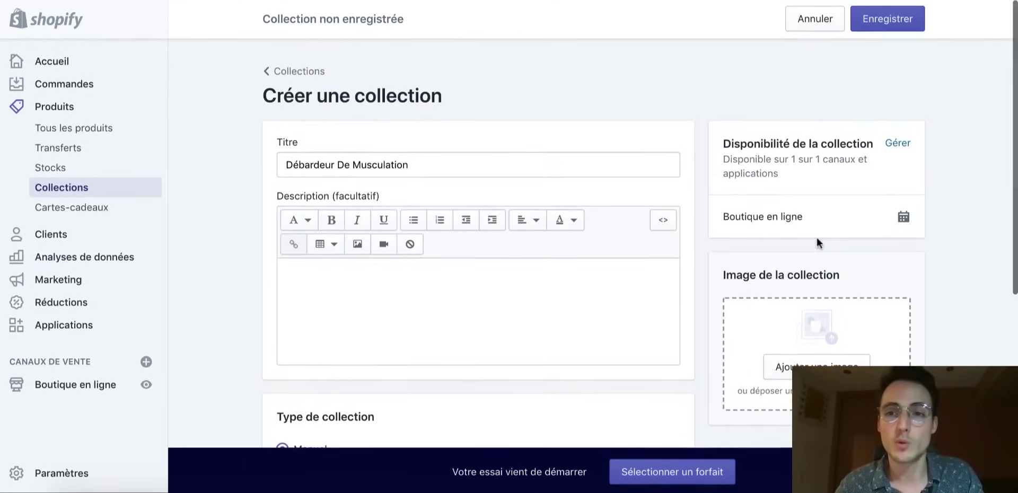
pyautogui.scroll(-6, 715, 292)
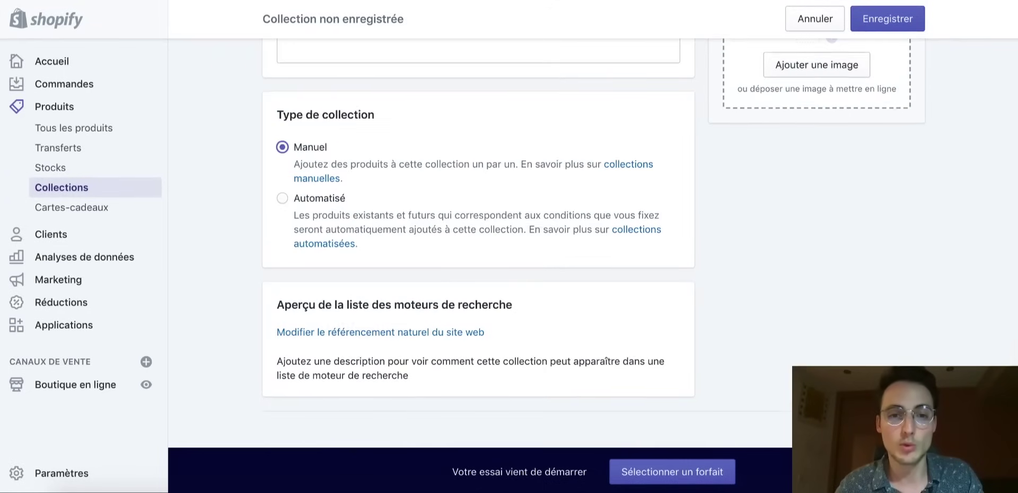
pyautogui.click(887, 18)
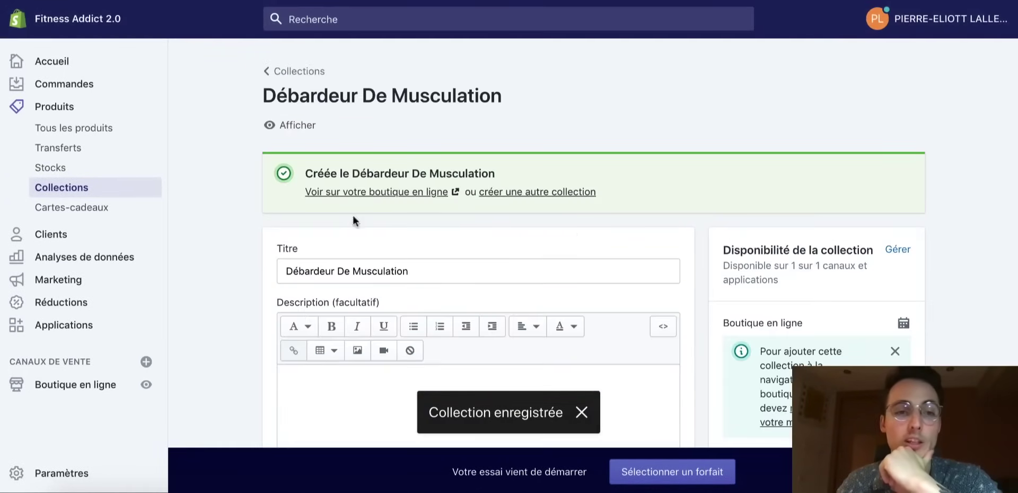
# - Rename the tank top collection to "Débardeurs De Musculation", save it and return to the collections list
pyautogui.click(106, 190)
pyautogui.click(362, 276)
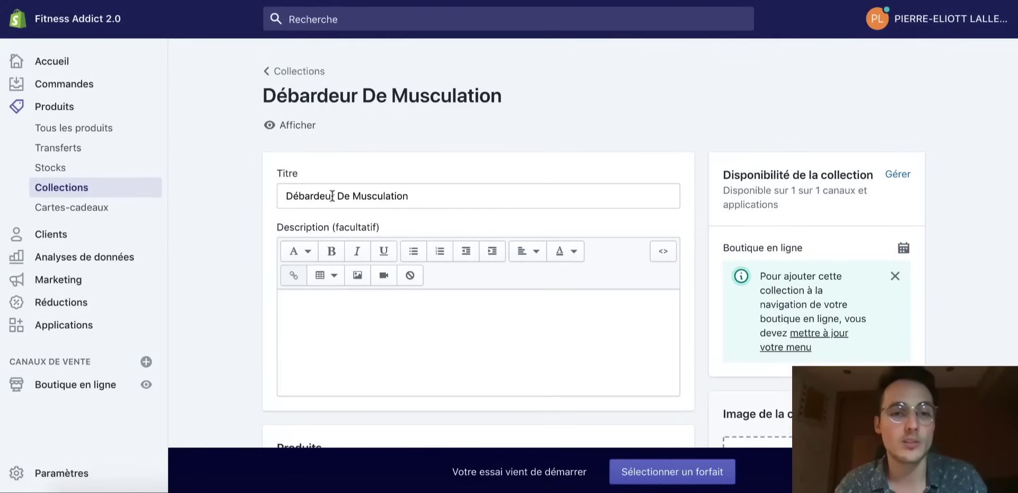
pyautogui.scroll(-10, 507, 260)
pyautogui.hotkey('ctrl', 's')
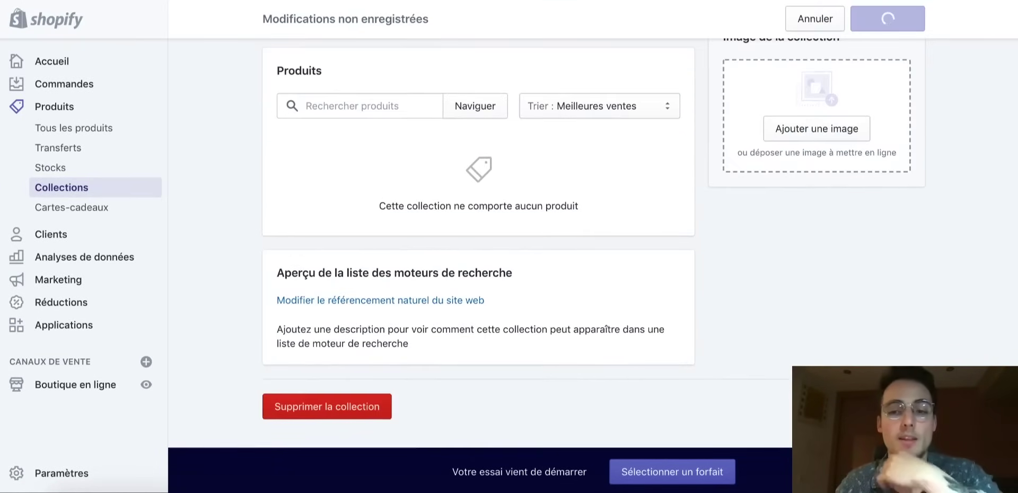
pyautogui.click(100, 190)
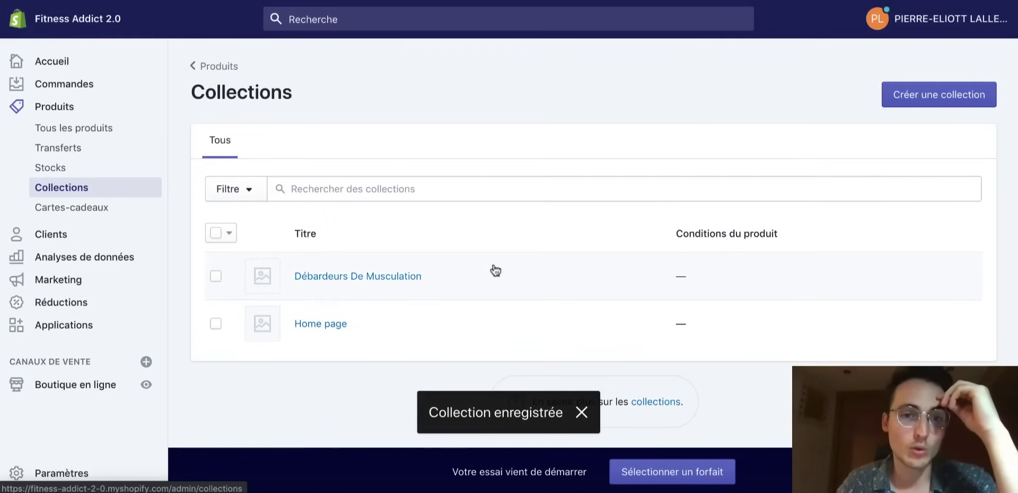
# - Create a new product collection titled "Accessoires", set its type to Manuel and save it
pyautogui.click(944, 92)
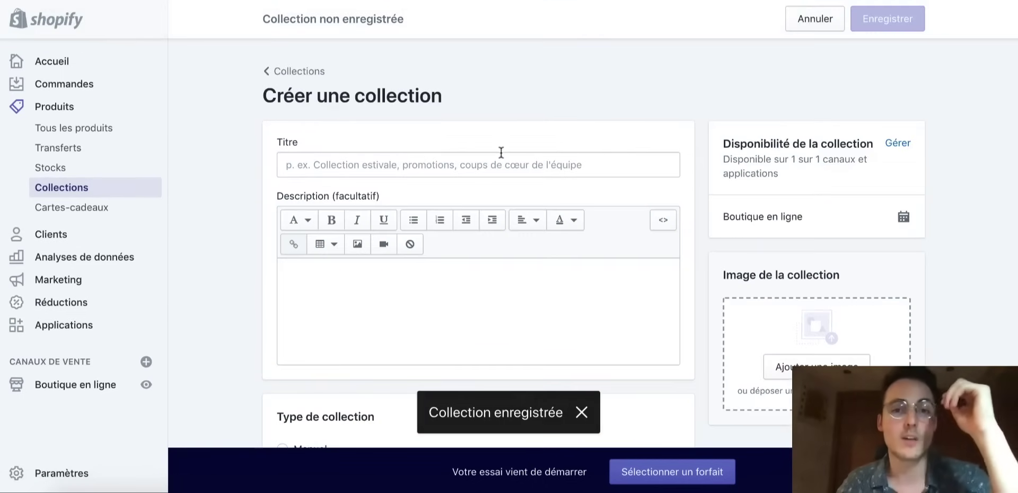
pyautogui.click(499, 156)
pyautogui.write('Accessoires')
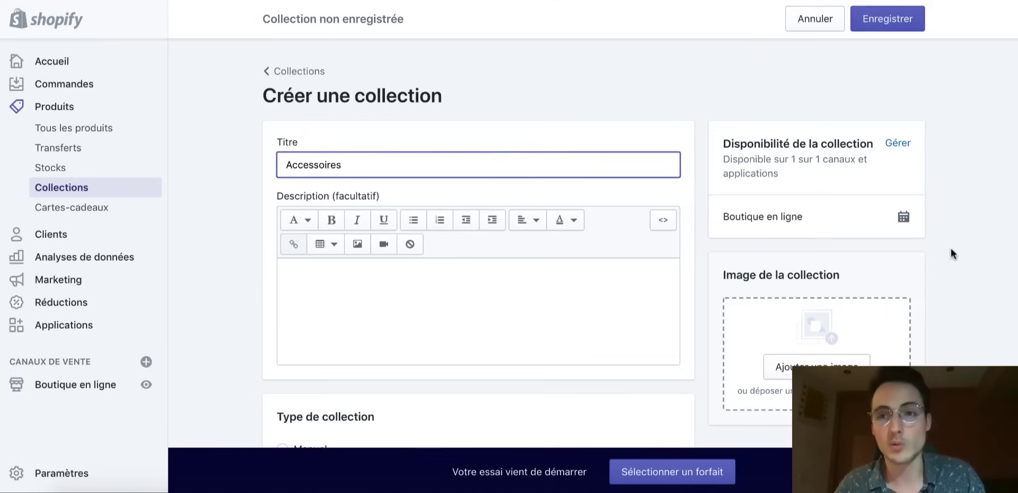
pyautogui.scroll(-10, 950, 246)
pyautogui.scroll(2, 371, 95)
pyautogui.scroll(1, 328, 118)
pyautogui.click(282, 67)
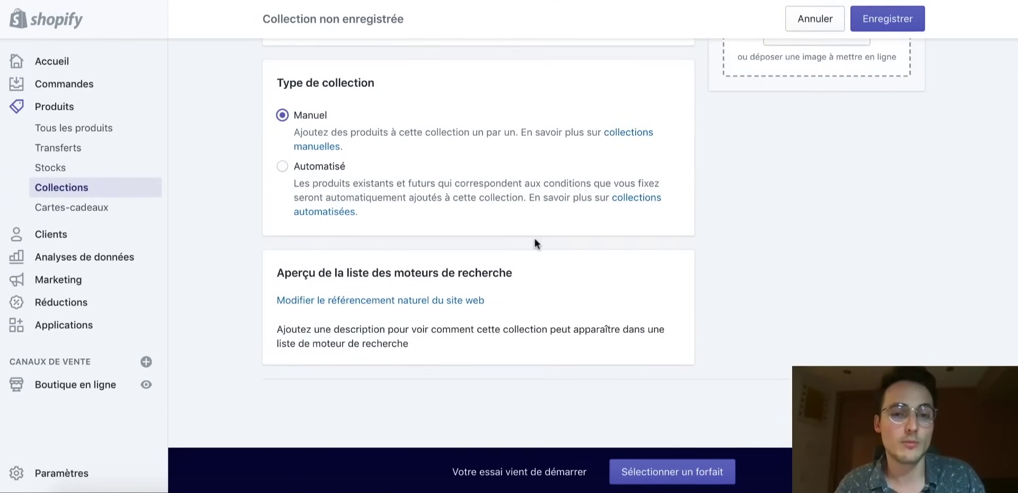
pyautogui.press('super+s')
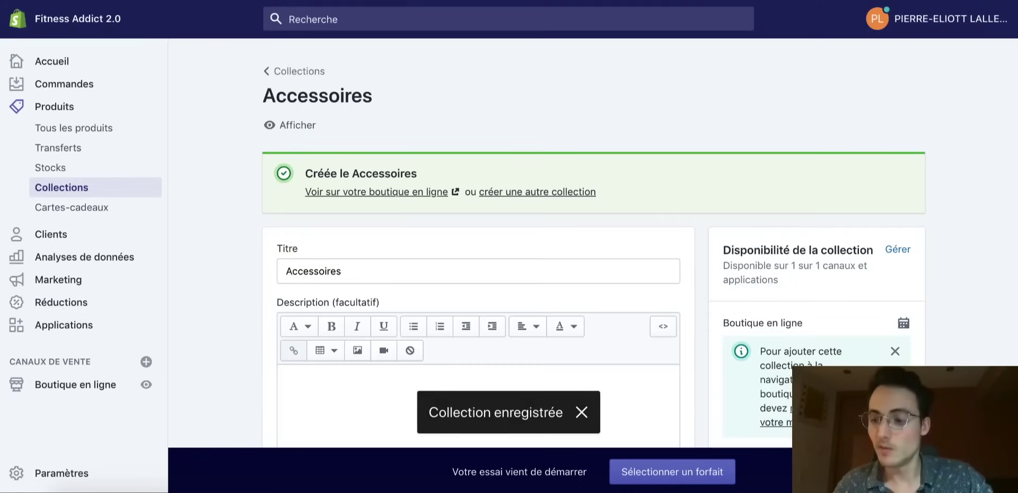
# - Go to the full product list and open the electrostimulation device for abs and glutes
pyautogui.scroll(-2, 548, 322)
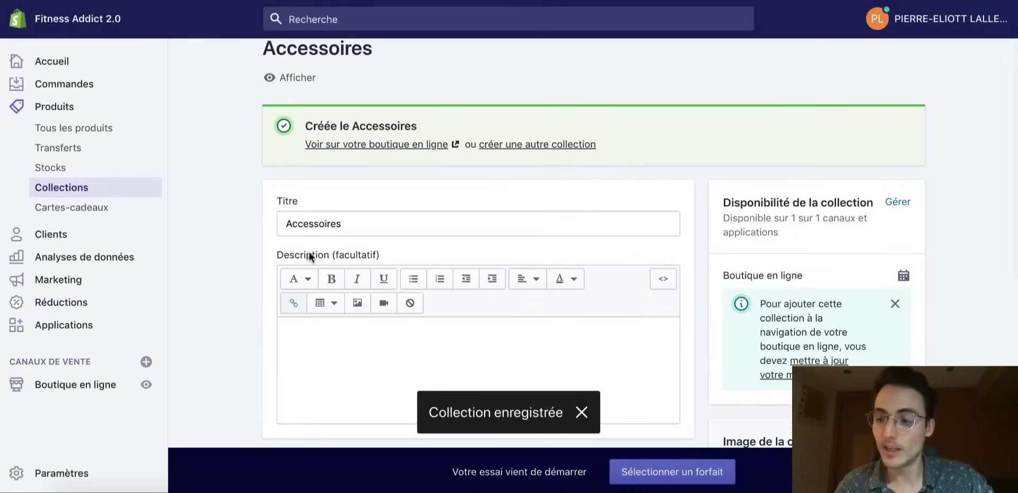
pyautogui.scroll(3, 310, 256)
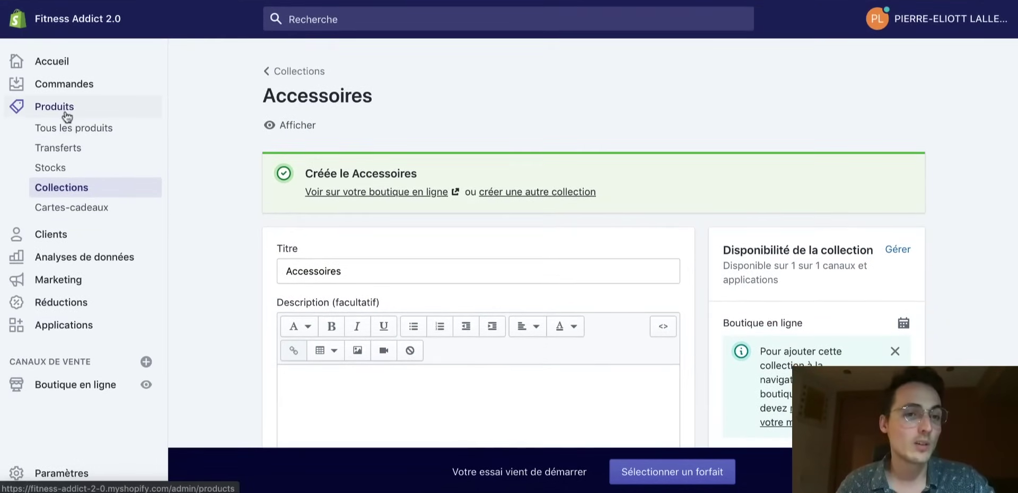
pyautogui.click(62, 130)
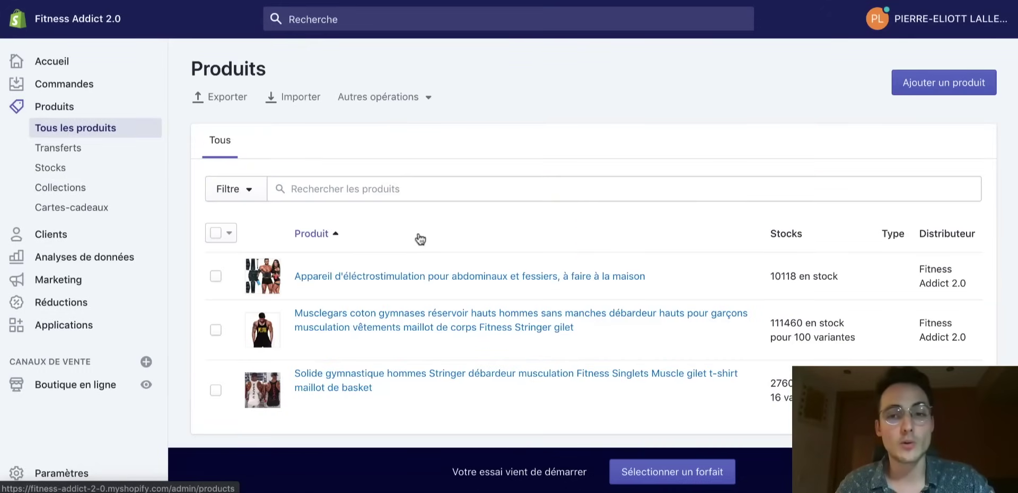
pyautogui.scroll(-2, 507, 277)
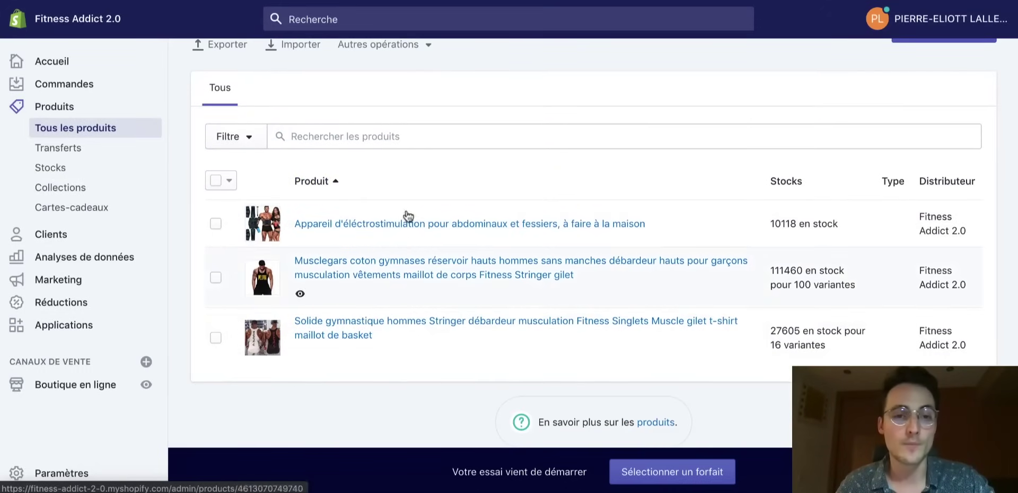
pyautogui.click(357, 232)
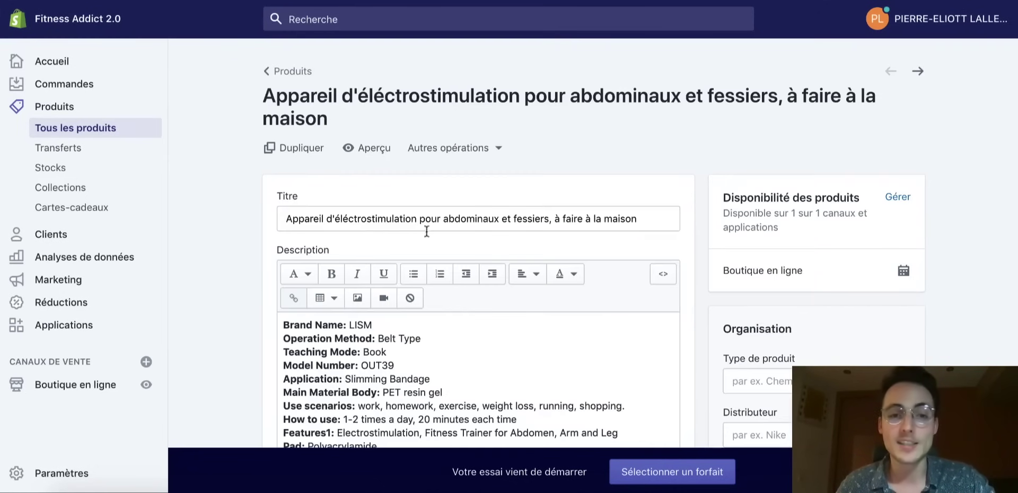
# - Add the electrostimulation device to the Accessoires collection
pyautogui.scroll(-2, 250, 218)
pyautogui.scroll(-3, 680, 240)
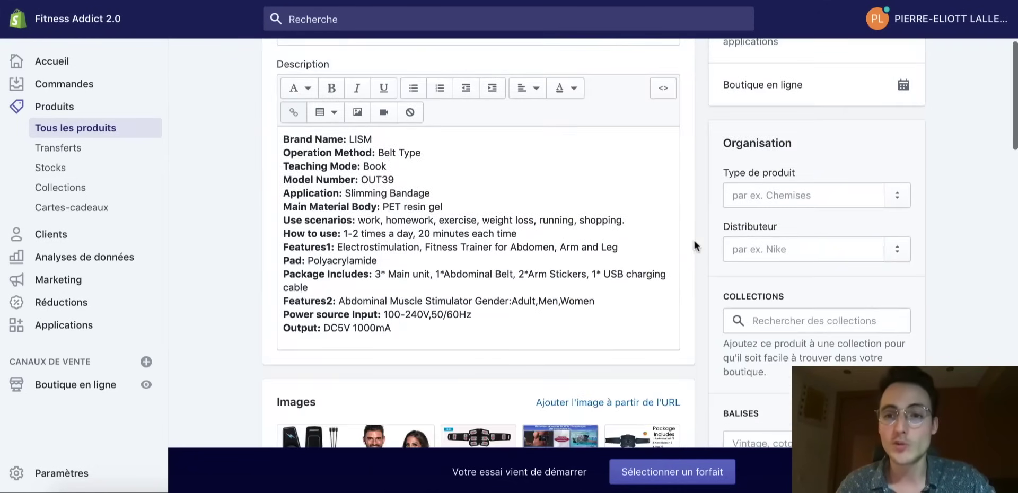
pyautogui.click(801, 285)
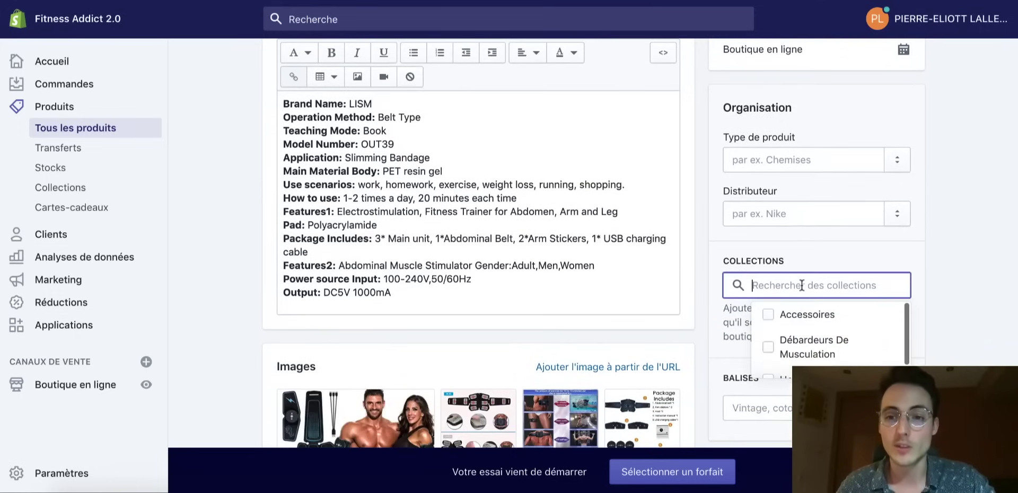
pyautogui.click(768, 315)
pyautogui.click(938, 289)
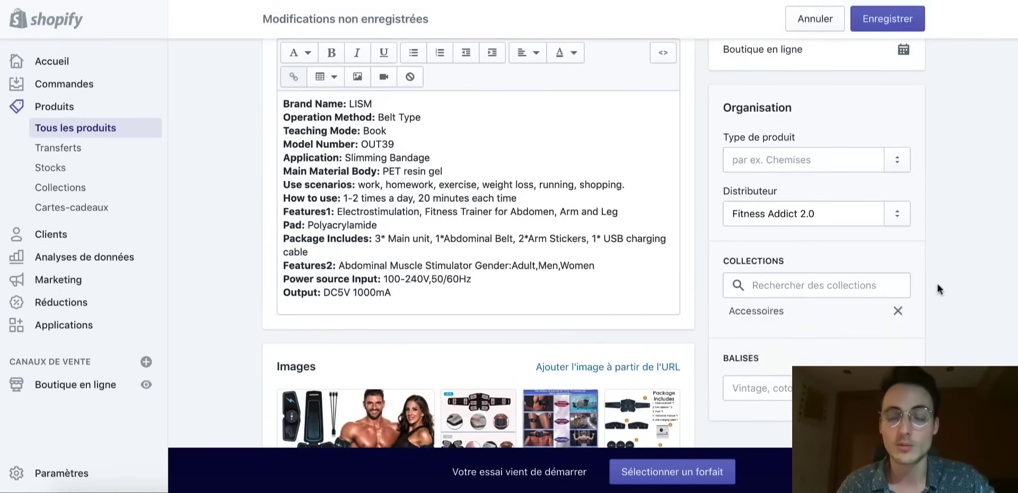
# - Review the electrostimulation product's price, title and description, including the usage frequency and package contents
pyautogui.scroll(1, 938, 289)
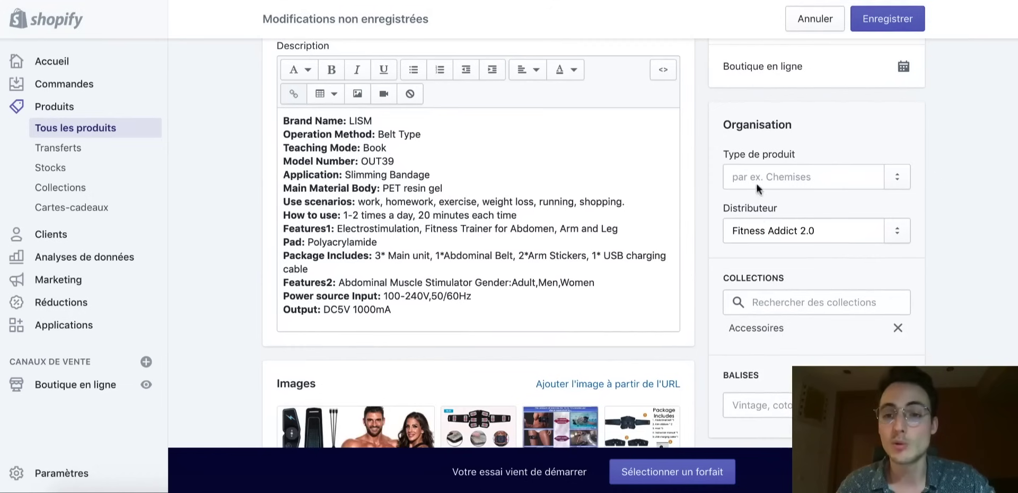
pyautogui.scroll(-8, 697, 253)
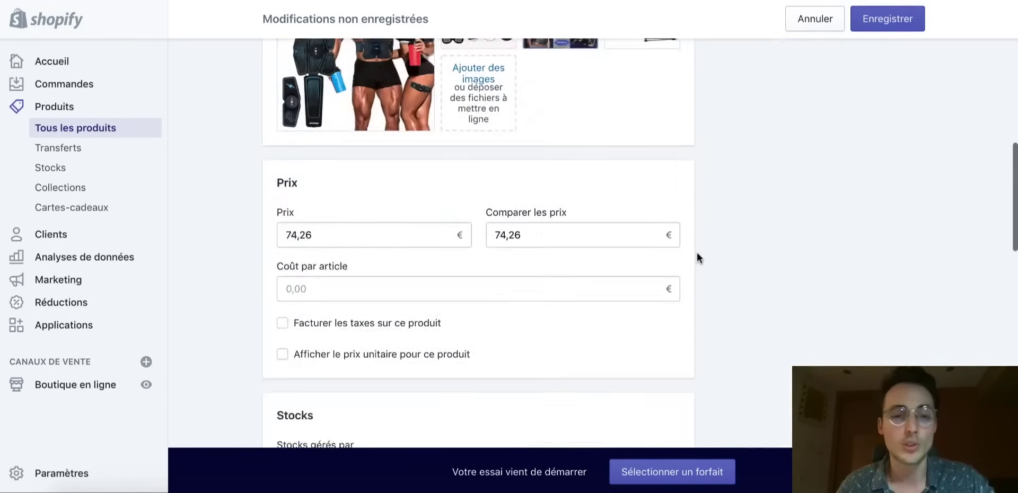
pyautogui.scroll(12, 697, 252)
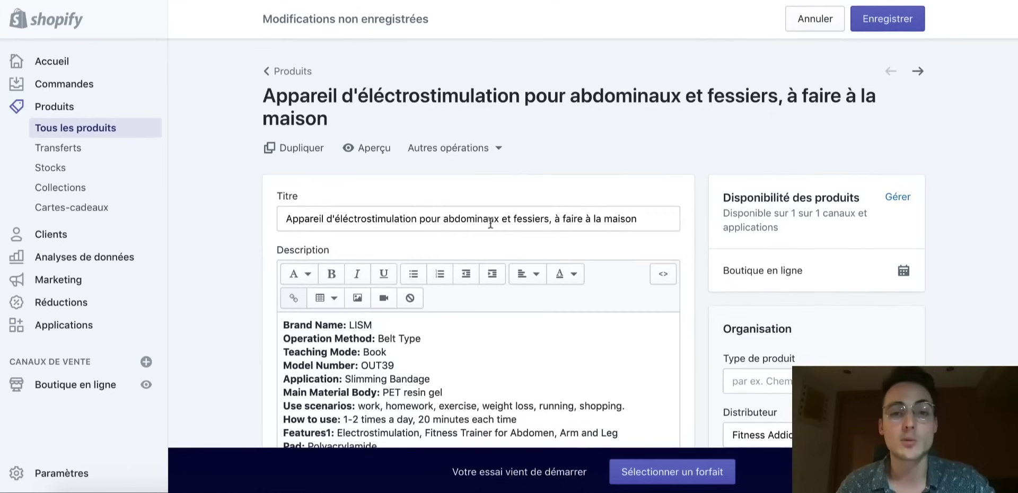
pyautogui.scroll(-4, 629, 217)
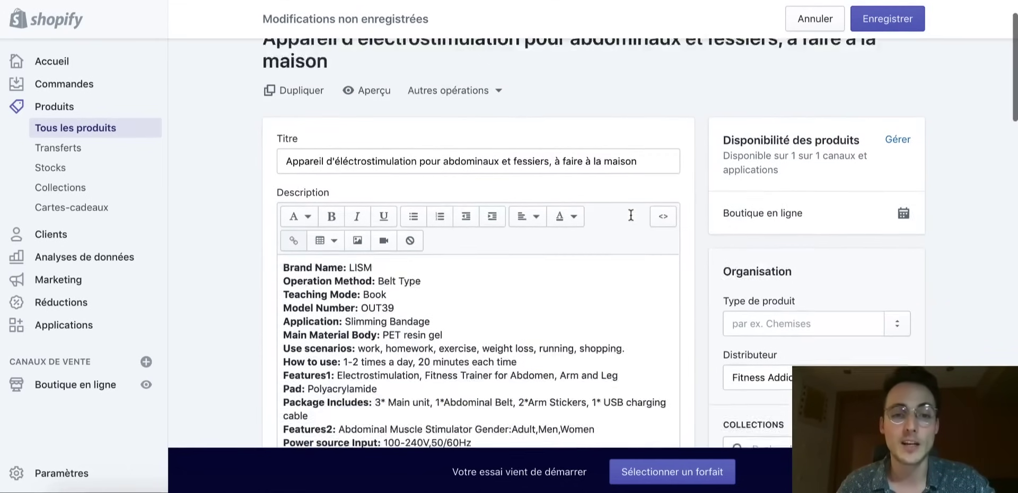
pyautogui.scroll(-1, 448, 273)
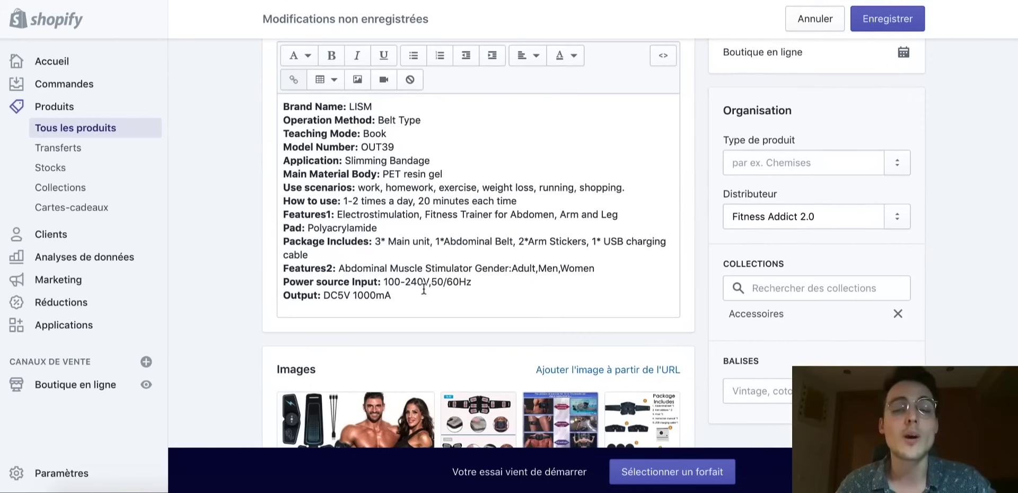
pyautogui.moveTo(517, 201); pyautogui.dragTo(416, 199)
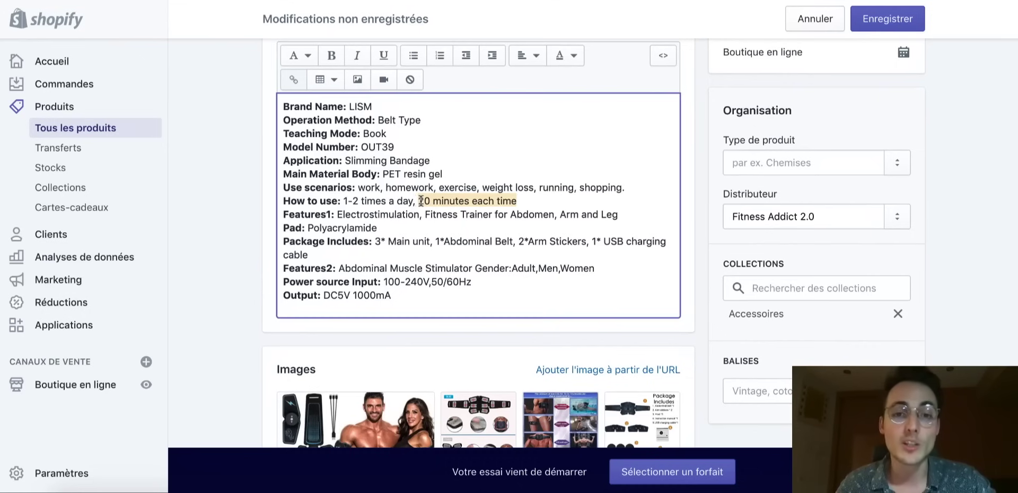
pyautogui.click(407, 244)
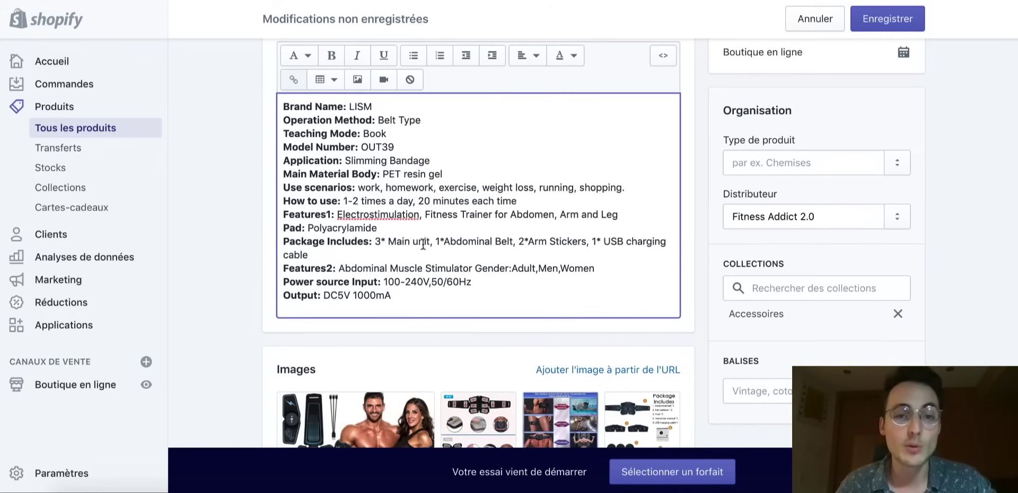
pyautogui.moveTo(426, 241); pyautogui.dragTo(667, 248)
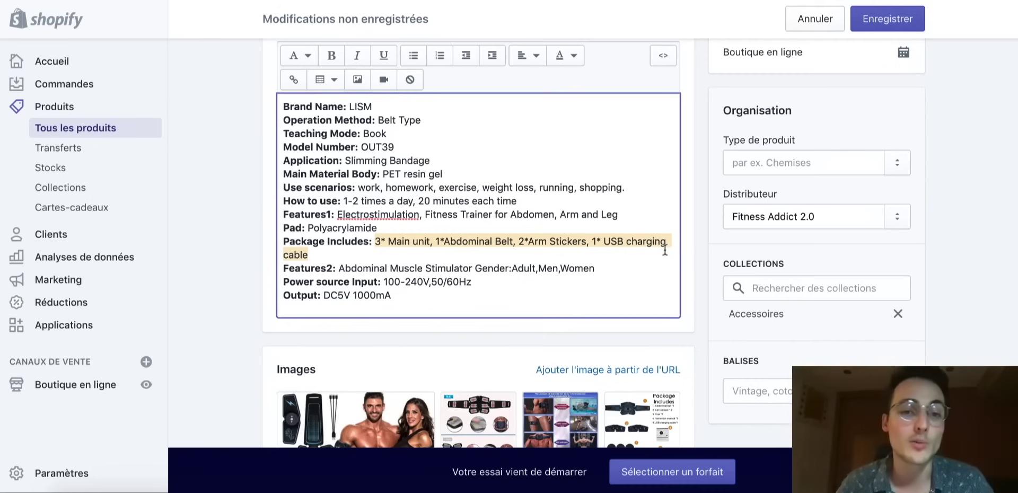
# - Above the existing description, add the question "Avez-vous déjà rêvé d'avoir de magnifiques abdominaux sans aller à la salle de sport tous les jours ?"
pyautogui.click(283, 107)
pyautogui.press('Return')
pyautogui.press('Return')
pyautogui.press('Return')
pyautogui.press('Return')
pyautogui.press('Return')
pyautogui.write('Avez-vous déjà rê')
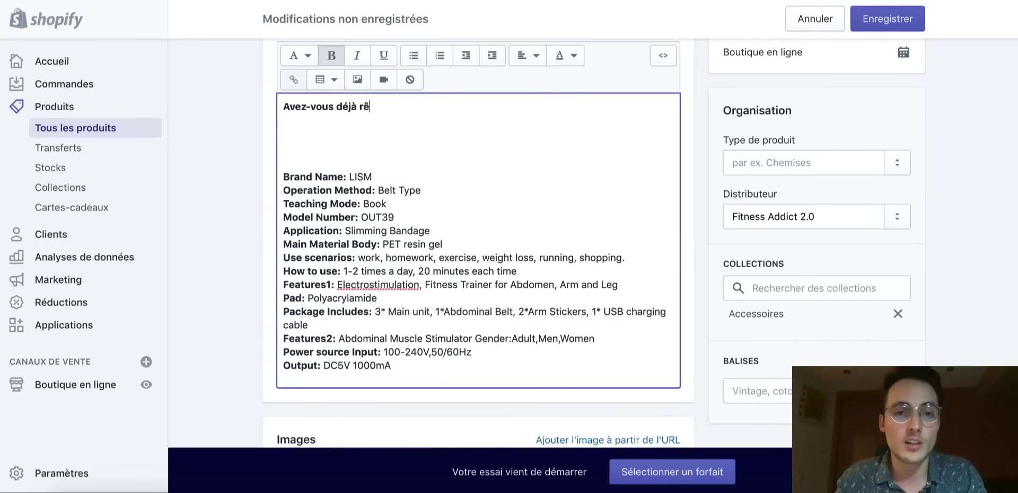
pyautogui.write("vé d'avoir de magnifi")
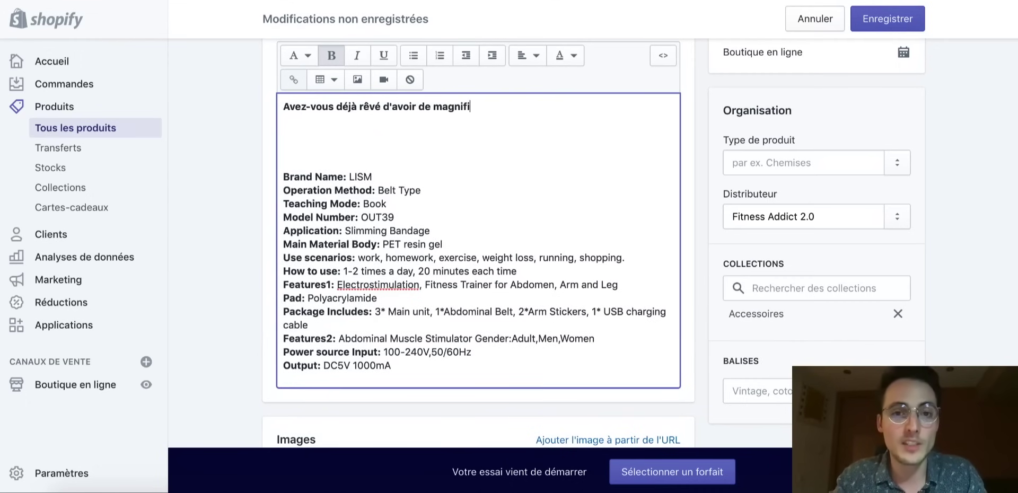
pyautogui.write('ques abdominaux sans aller à la salle de sport tous les jours ?')
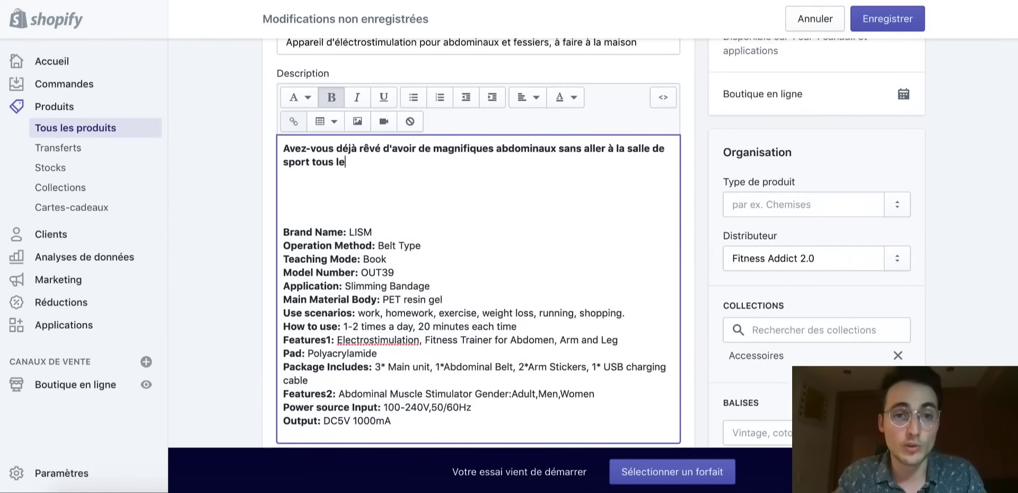
# - Below the question, add the non-bold sentence "Notre appareil d'éléctrostimulation vous permet de faire des exercices d'abdos sans efforts tout en restant chez vous."
pyautogui.press('Return')
pyautogui.write("Notre appareil d'éléctrostimulation vous perme")
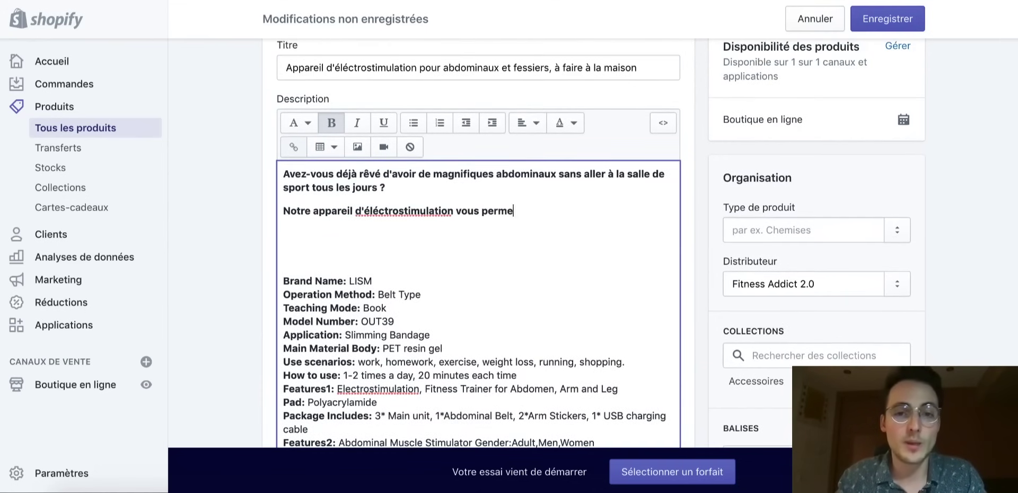
pyautogui.write("t de faire des exercices d'abdos sans efforts tout en restant chez vous.")
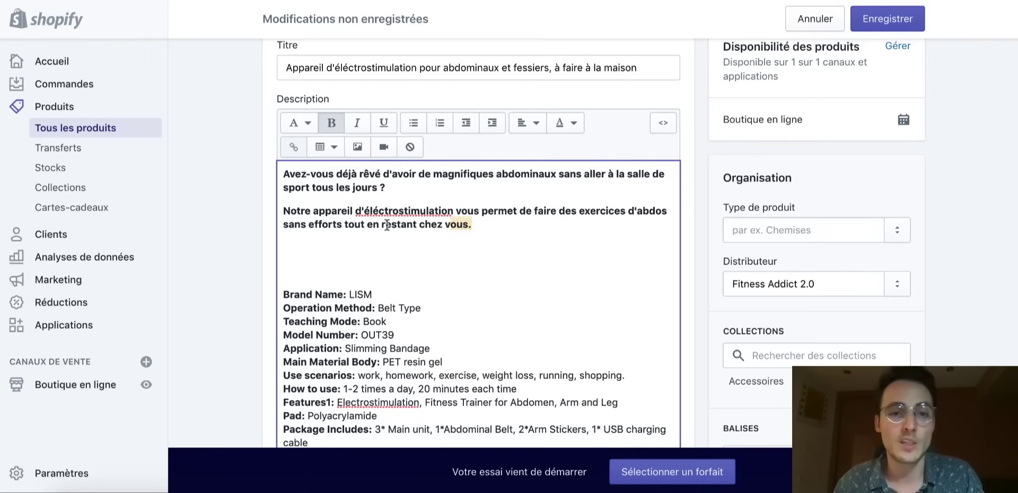
pyautogui.moveTo(472, 224); pyautogui.dragTo(266, 214)
pyautogui.hotkey('ctrl', 'b')
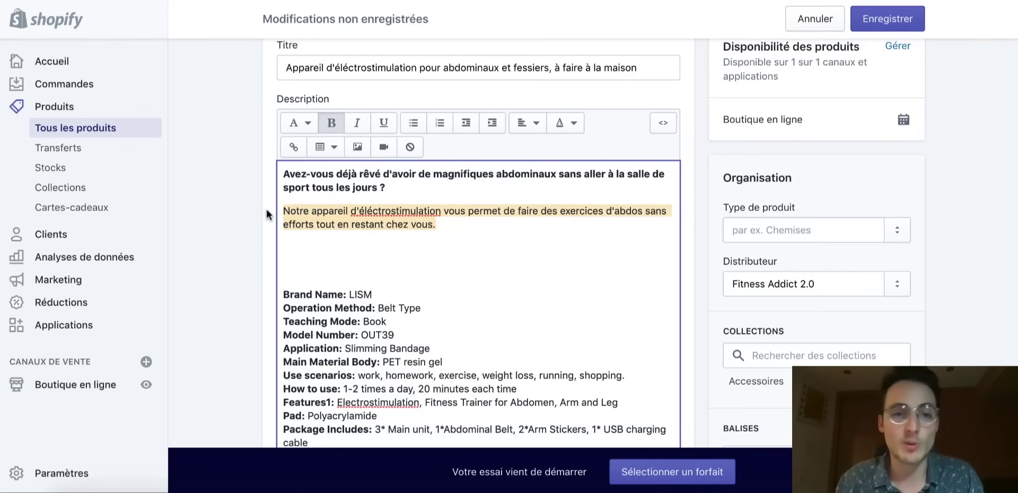
# - Correct the misspelled word in the new sentence of the description to "d'électrostimulation"
pyautogui.rightClick(408, 215)
pyautogui.click(396, 207)
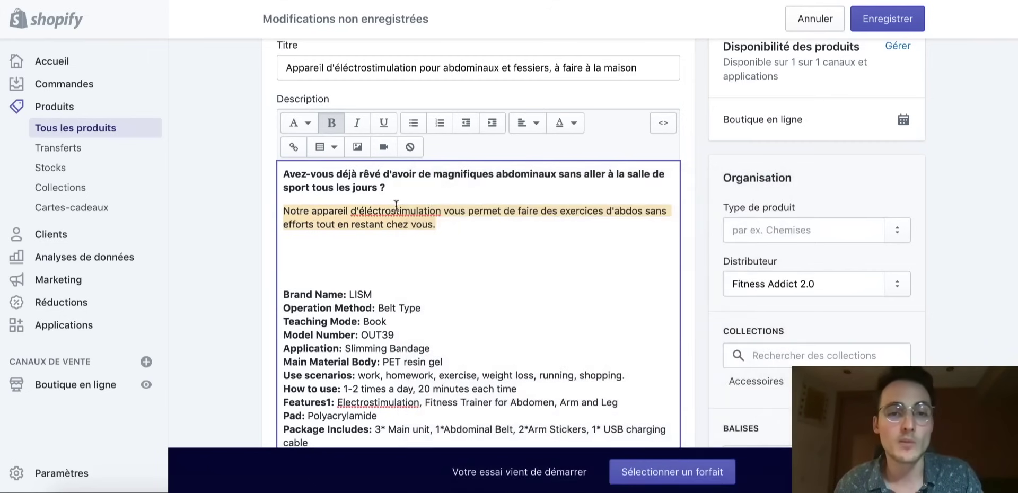
pyautogui.click(396, 210)
pyautogui.rightClick(410, 209)
pyautogui.press('Escape')
pyautogui.click(372, 210)
pyautogui.press('BackSpace')
pyautogui.write('e')
# - Leave blank lines under the electrostimulation sentence and add the bold heading "LIVRAISON ET RETOUR :"
pyautogui.click(445, 240)
pyautogui.scroll(-1, 452, 227)
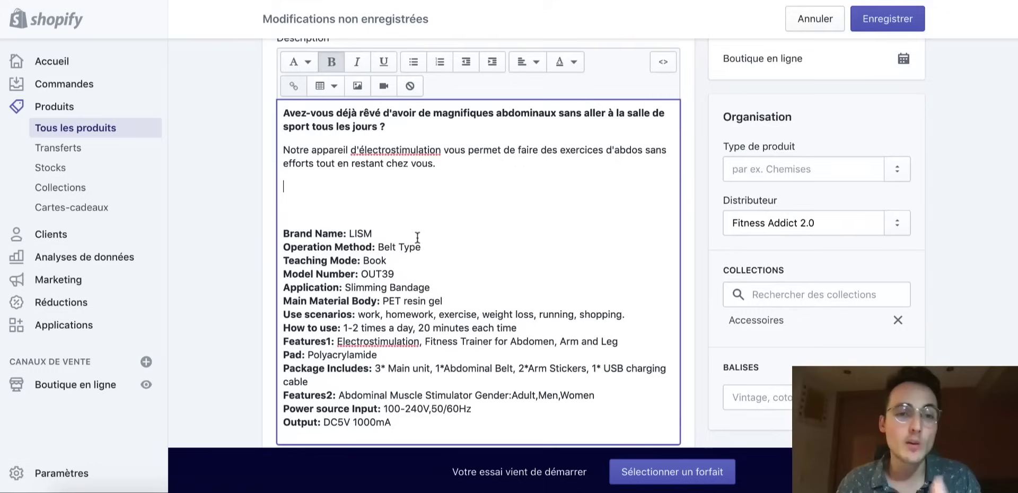
pyautogui.scroll(-3, 417, 237)
pyautogui.scroll(4, 417, 237)
pyautogui.press('Return')
pyautogui.press('Return')
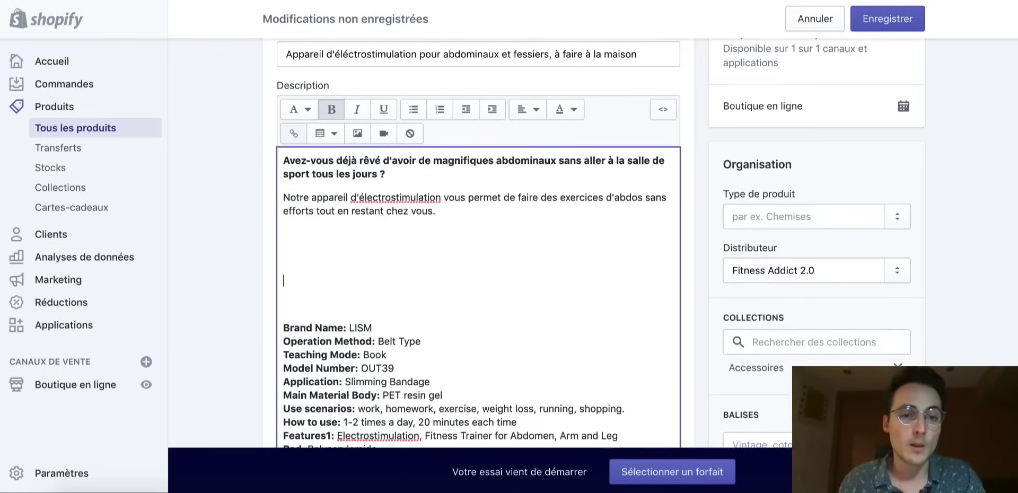
pyautogui.write('LIVRAISON ET RETOUR :')
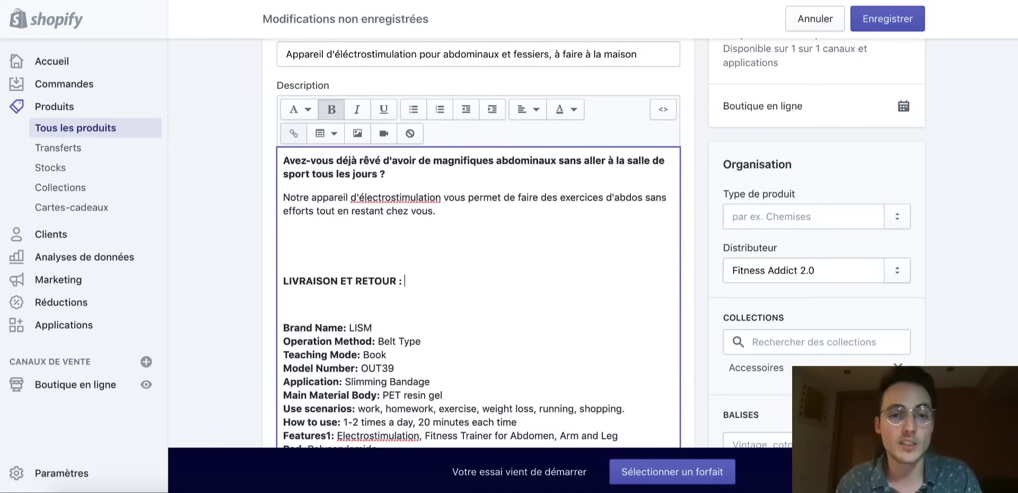
# - Add the non-bold paragraph "La livraison se fait sous 14 jours et nous acceptons les retours sous 14 jours à partir de la réception de la commande."
pyautogui.write(' La livraison se fait')
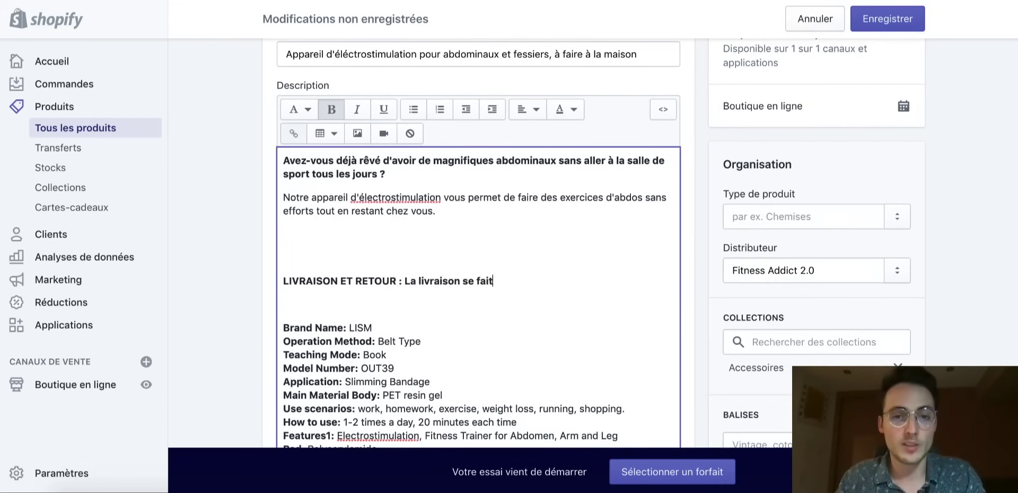
pyautogui.write(' sous 14 jours et nous ac')
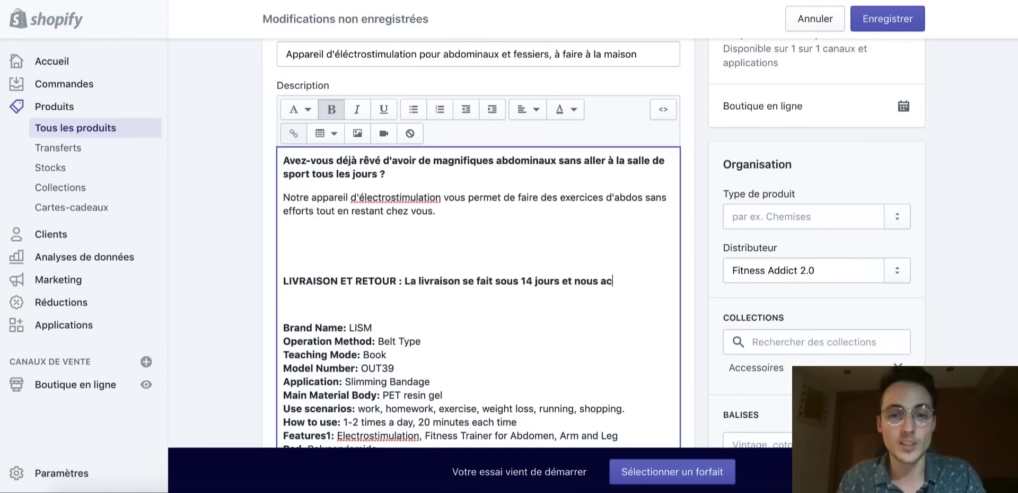
pyautogui.write('ceptons les retours sous 14 jours à partir de la réception de la commande.')
pyautogui.moveTo(585, 294); pyautogui.dragTo(405, 282)
pyautogui.hotkey('ctrl', 'b')
pyautogui.press('Left')
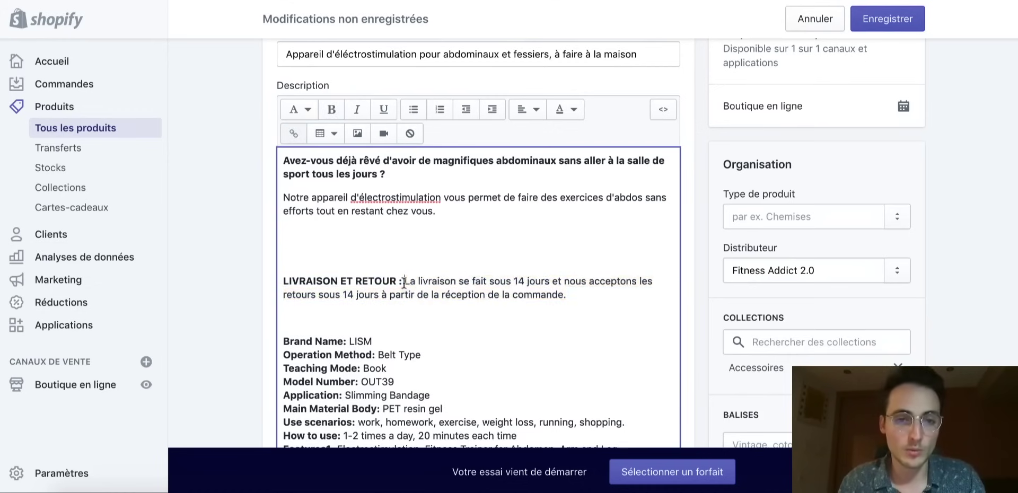
pyautogui.press('Return')
pyautogui.scroll(-1, 473, 304)
pyautogui.scroll(1, 384, 248)
# - Add the bold heading "Caractéristiques :" between the introduction and the delivery and returns section
pyautogui.click(371, 237)
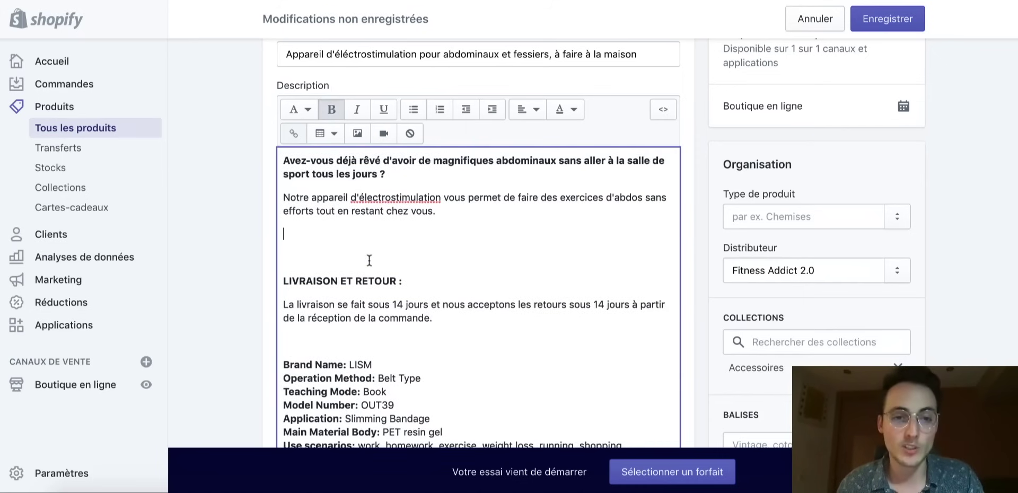
pyautogui.press('Return')
pyautogui.write('D')
pyautogui.write('aractéristiques :')
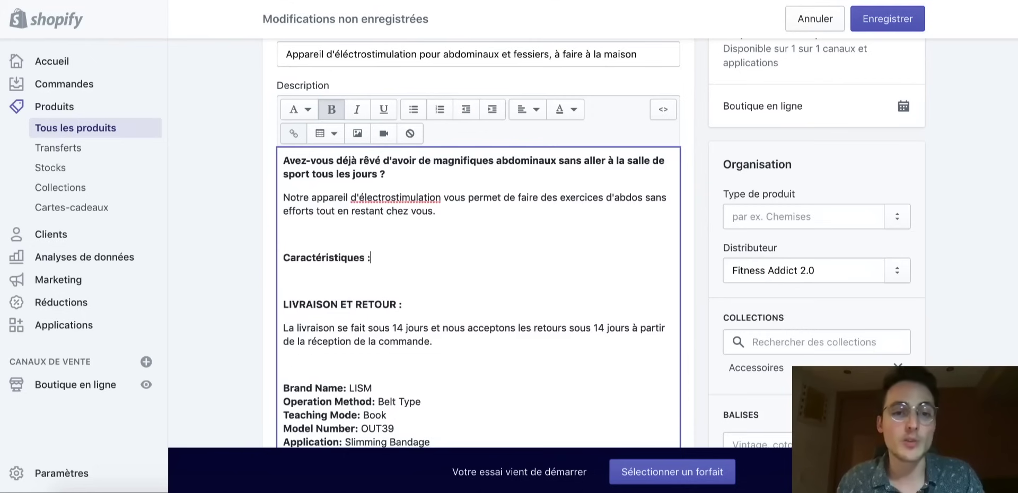
# - Add the bold lines "Taille :" and "Poids :" under the "Caractéristiques :" heading in the description
pyautogui.press('Return')
pyautogui.write('Taille :')
pyautogui.press('Return')
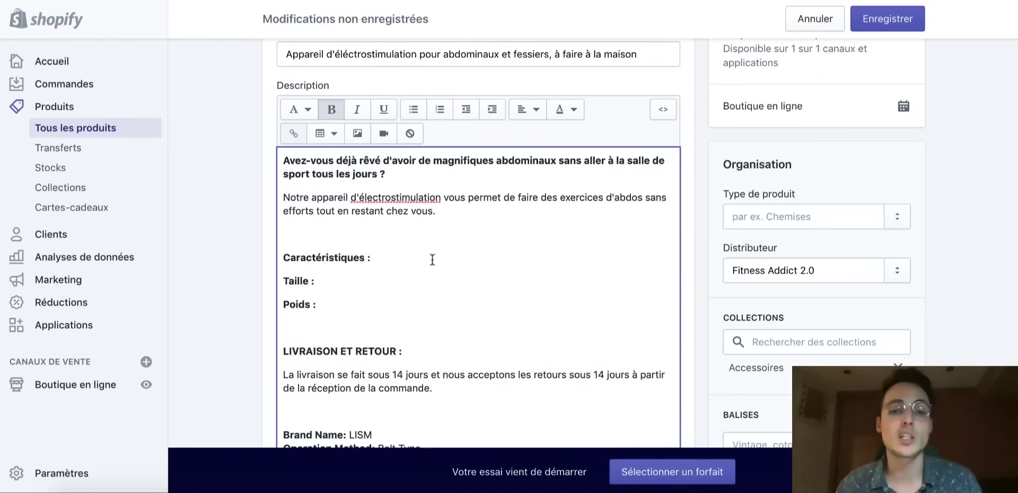
pyautogui.scroll(-5, 432, 257)
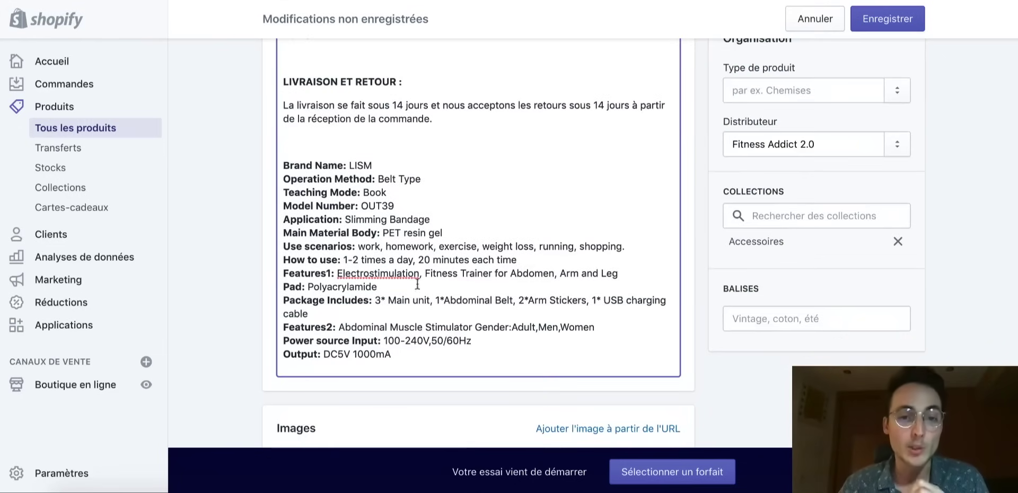
pyautogui.scroll(5, 425, 261)
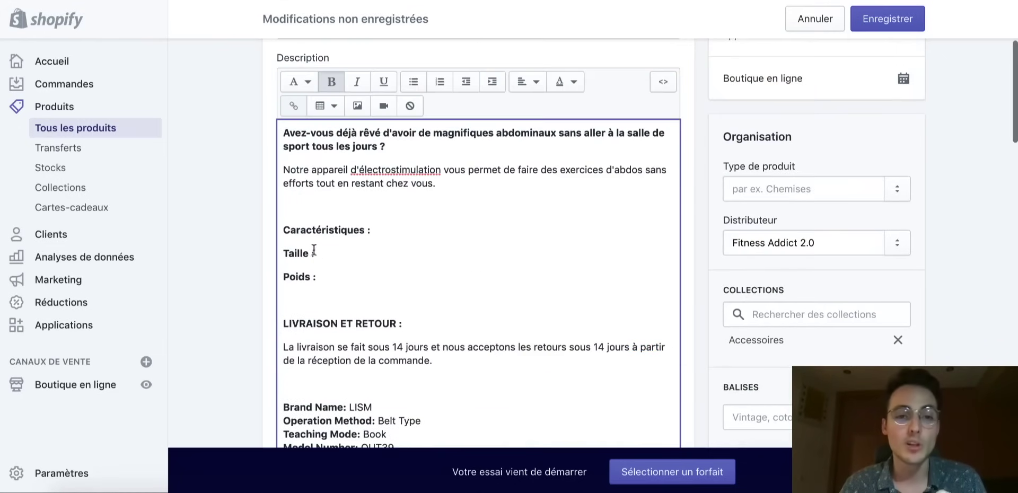
pyautogui.moveTo(407, 323); pyautogui.dragTo(267, 324)
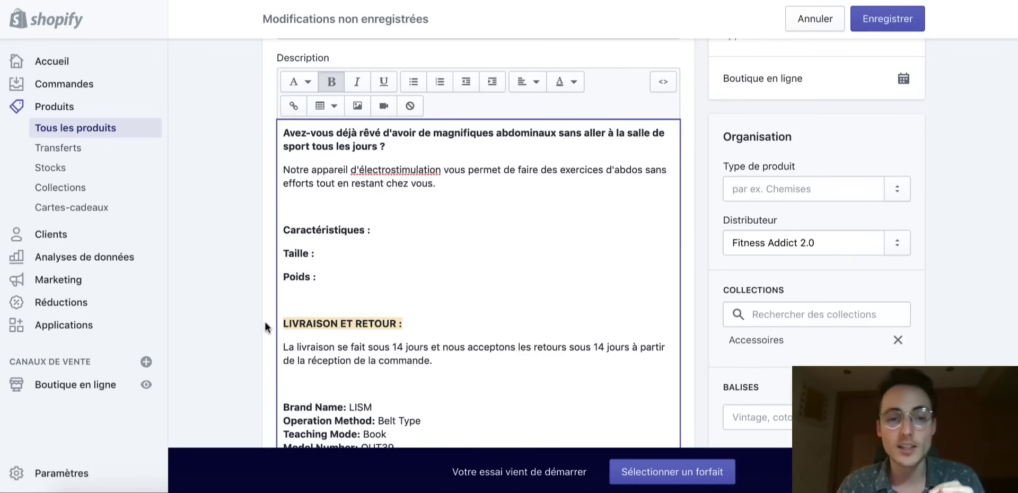
pyautogui.moveTo(386, 146); pyautogui.dragTo(289, 132)
pyautogui.moveTo(449, 190); pyautogui.dragTo(268, 170)
pyautogui.click(448, 192)
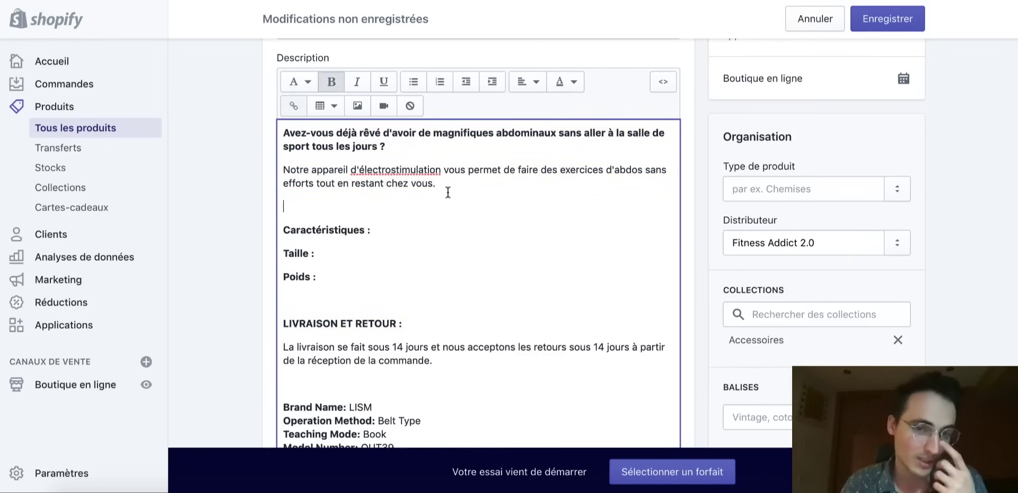
# - Delete the imported English specification list, from "Brand Name" to "Output", at the end of the description
pyautogui.scroll(-5, 447, 192)
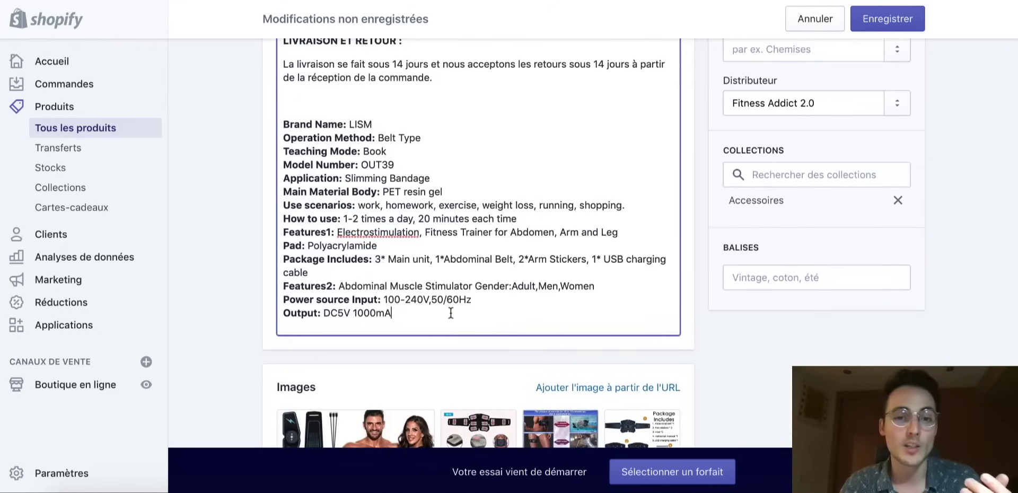
pyautogui.moveTo(393, 312); pyautogui.dragTo(265, 105)
pyautogui.press('BackSpace')
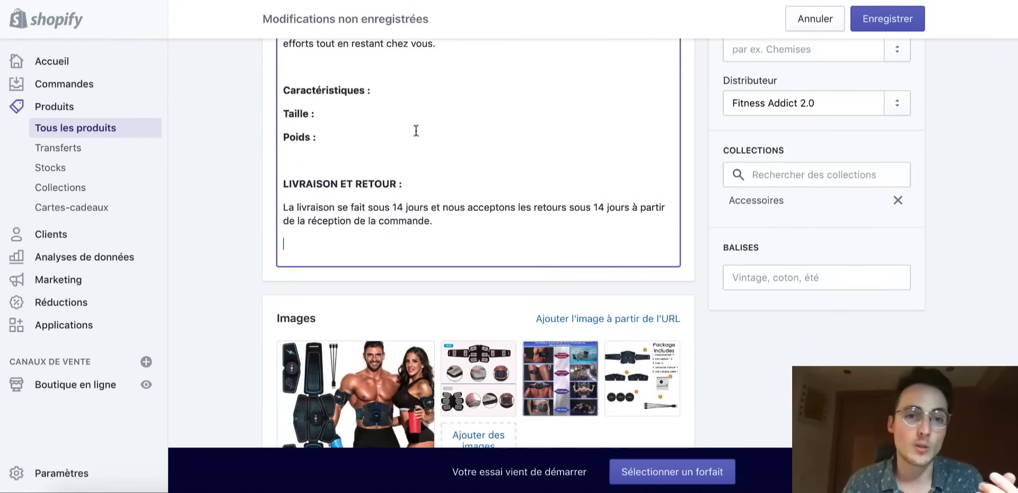
# - Reorder the product images so the package contents picture comes second and the pad close-ups picture comes last
pyautogui.scroll(-4, 267, 226)
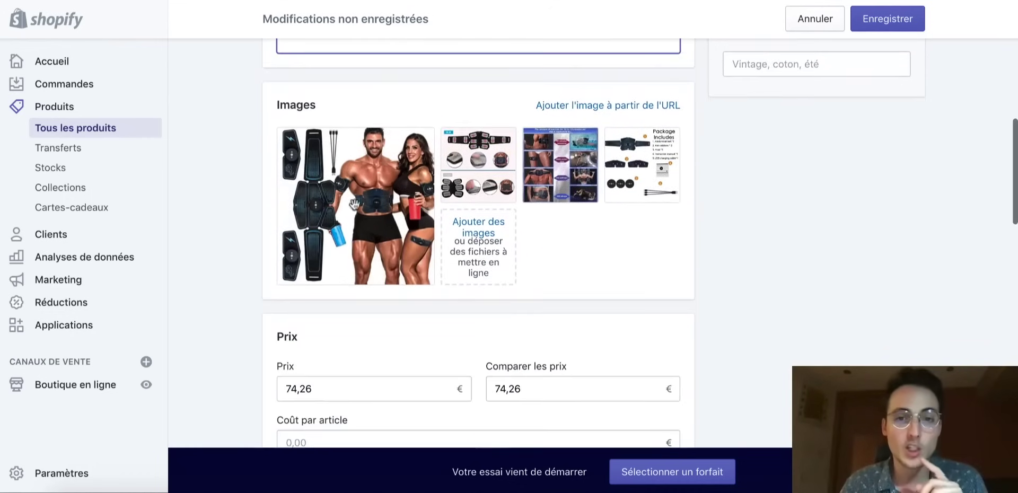
pyautogui.moveTo(491, 153); pyautogui.dragTo(584, 161)
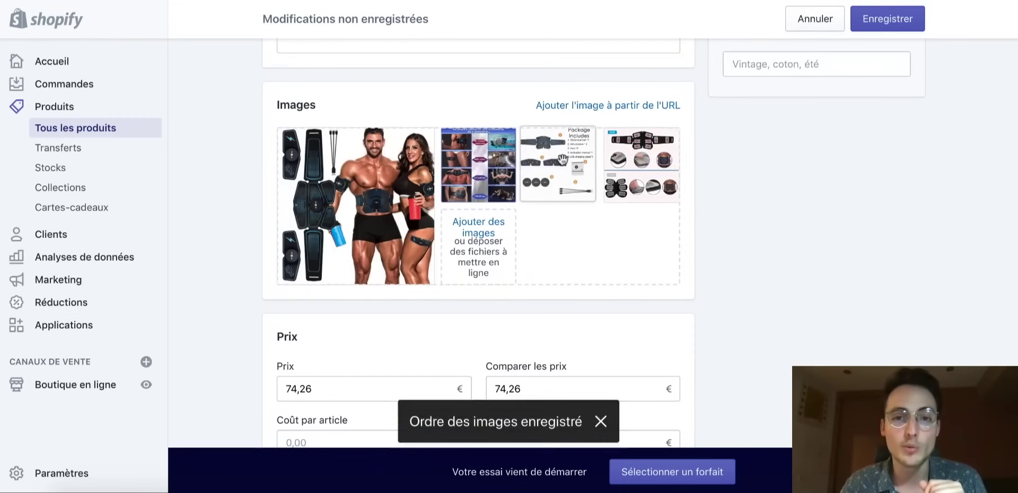
# - Clear the compare-at price and set the product's price to 39,99 €
pyautogui.scroll(-4, 616, 278)
pyautogui.doubleClick(529, 198)
pyautogui.press('BackSpace')
pyautogui.doubleClick(319, 202)
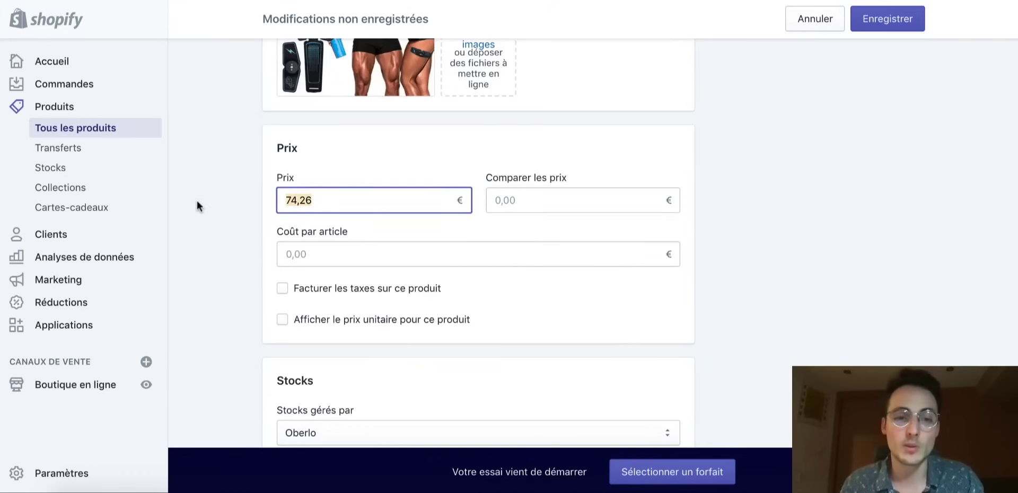
pyautogui.write('39,99')
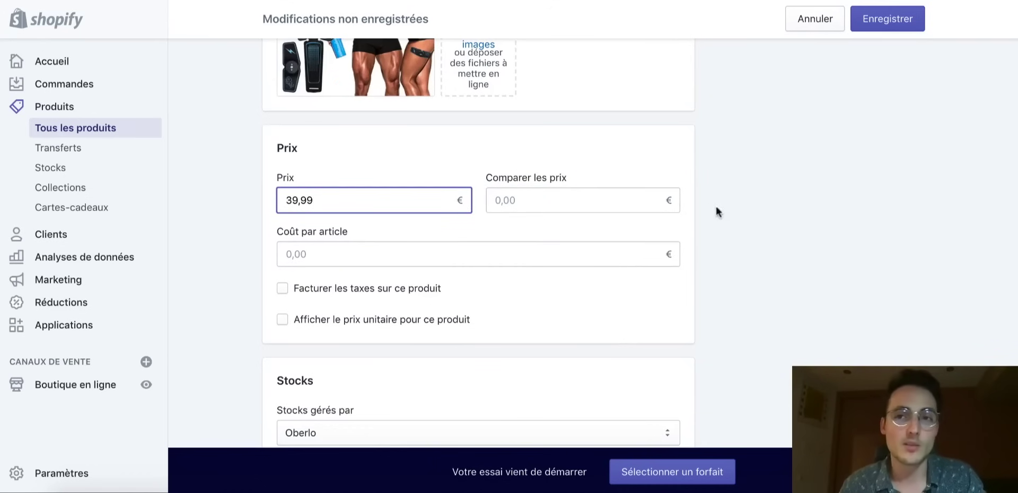
pyautogui.click(789, 170)
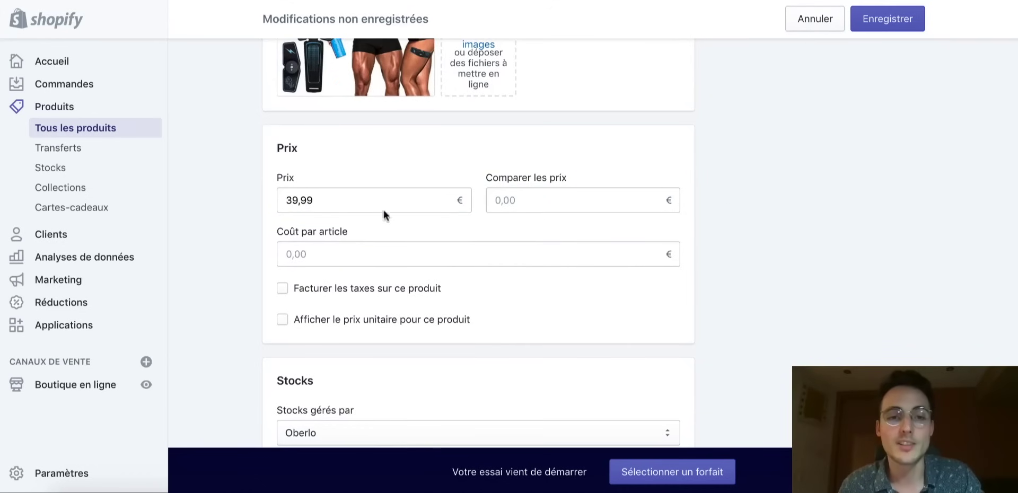
# - Enable "Facturer les taxes sur ce produit" for the product and leave the cost per item empty
pyautogui.scroll(-2, 339, 223)
pyautogui.click(283, 219)
pyautogui.scroll(-3, 244, 212)
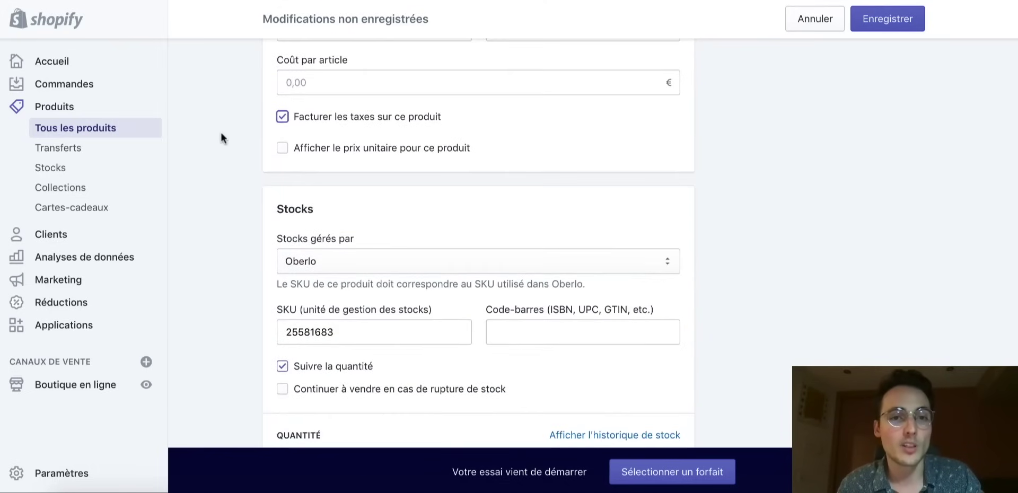
pyautogui.scroll(2, 220, 134)
pyautogui.click(310, 171)
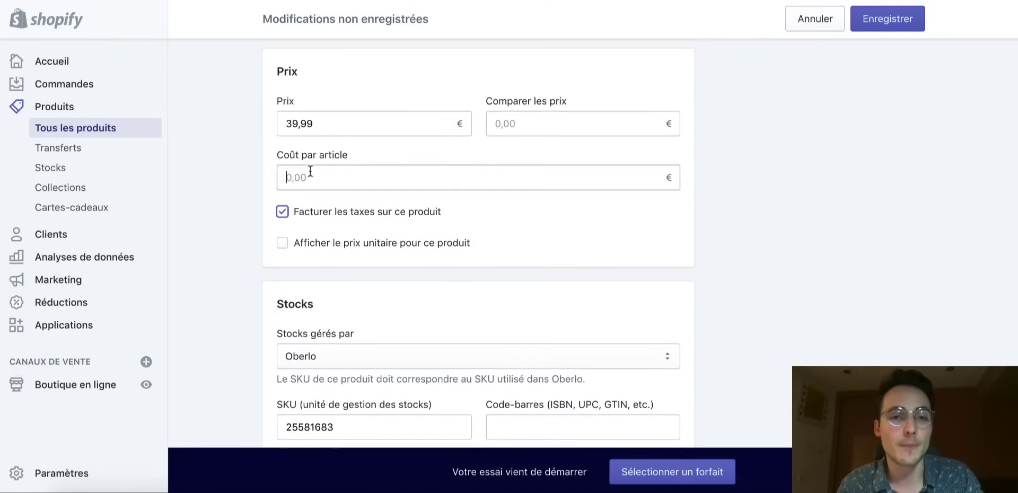
# - Set the product's available stock quantity to 999
pyautogui.scroll(-4, 237, 191)
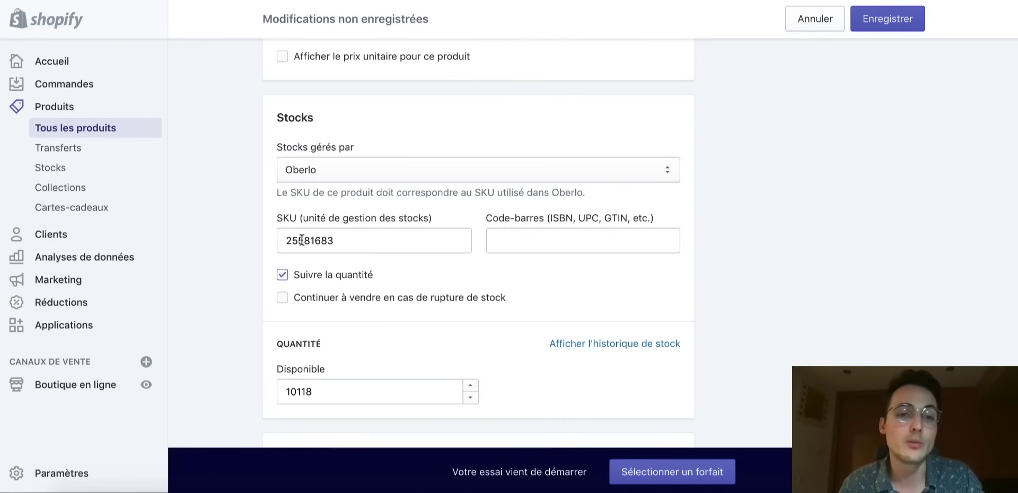
pyautogui.scroll(-2, 221, 241)
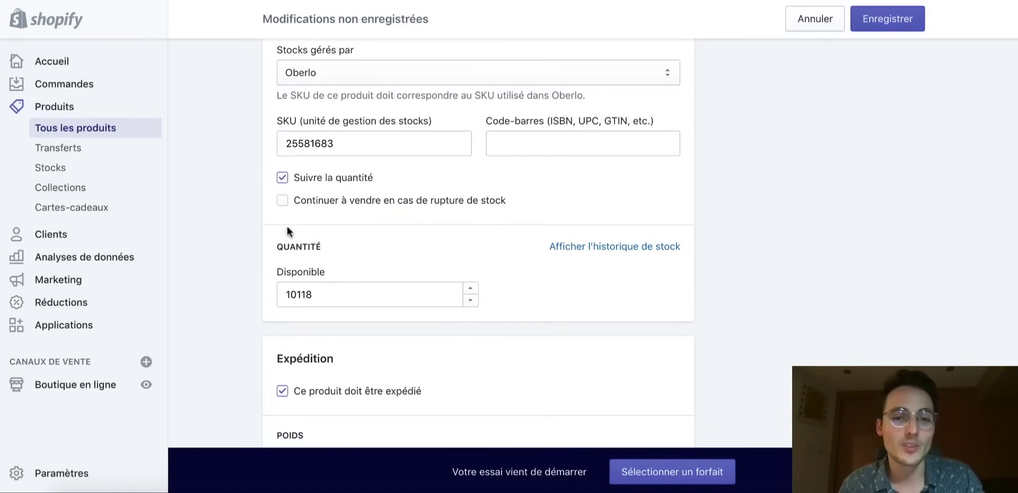
pyautogui.scroll(-2, 267, 274)
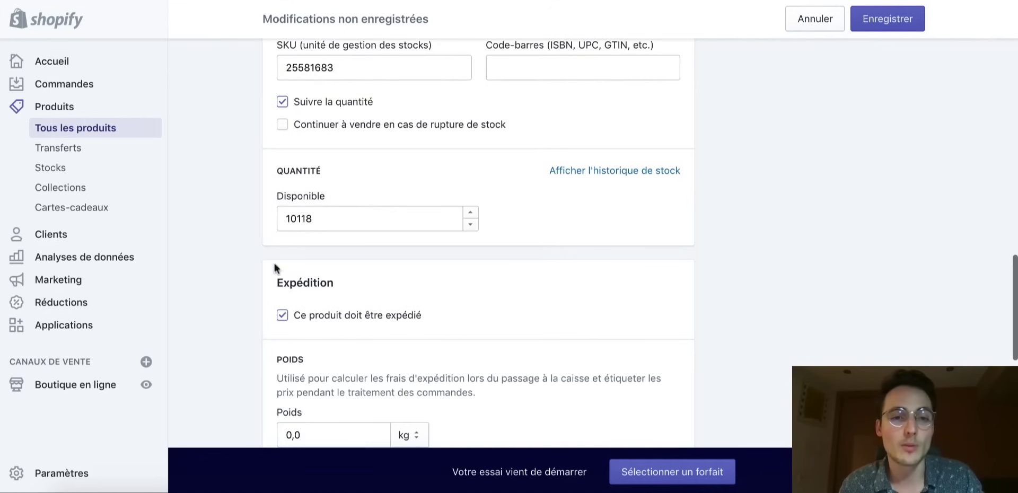
pyautogui.doubleClick(282, 219)
pyautogui.write('999')
pyautogui.click(256, 254)
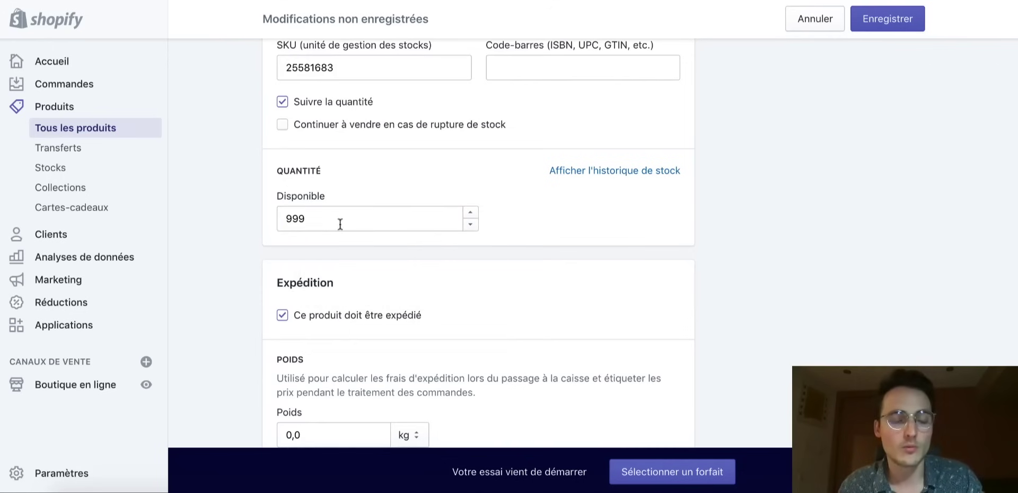
# - Look over the product's shipping, customs, variants and search engine listing sections
pyautogui.scroll(-3, 249, 252)
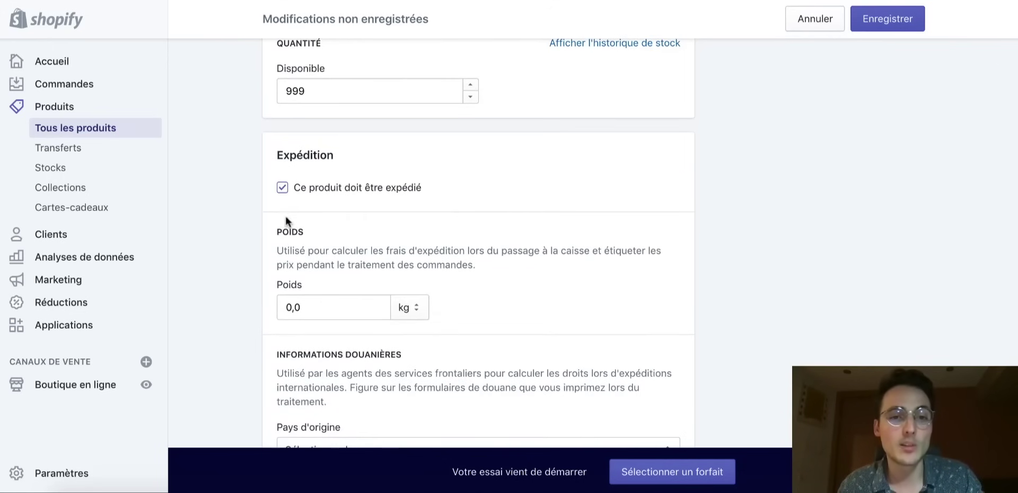
pyautogui.scroll(-5, 348, 279)
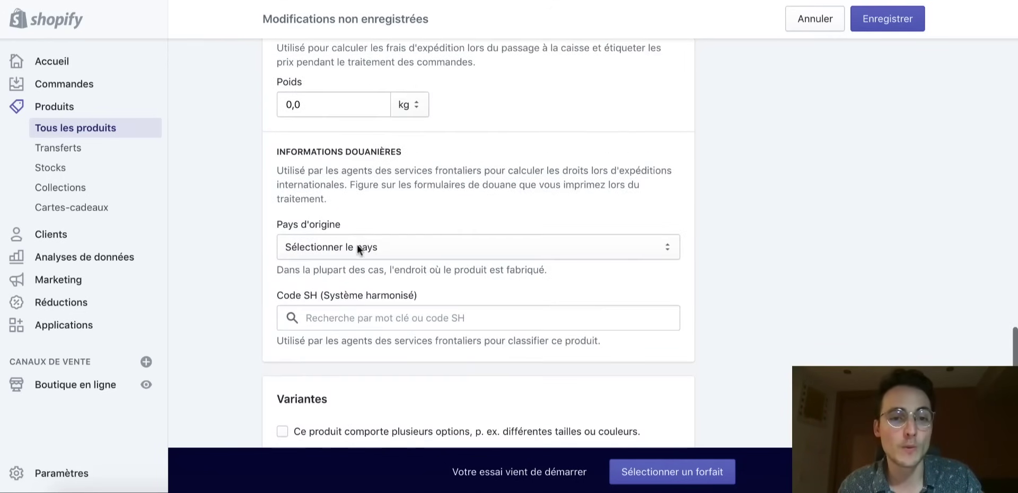
pyautogui.scroll(-5, 377, 259)
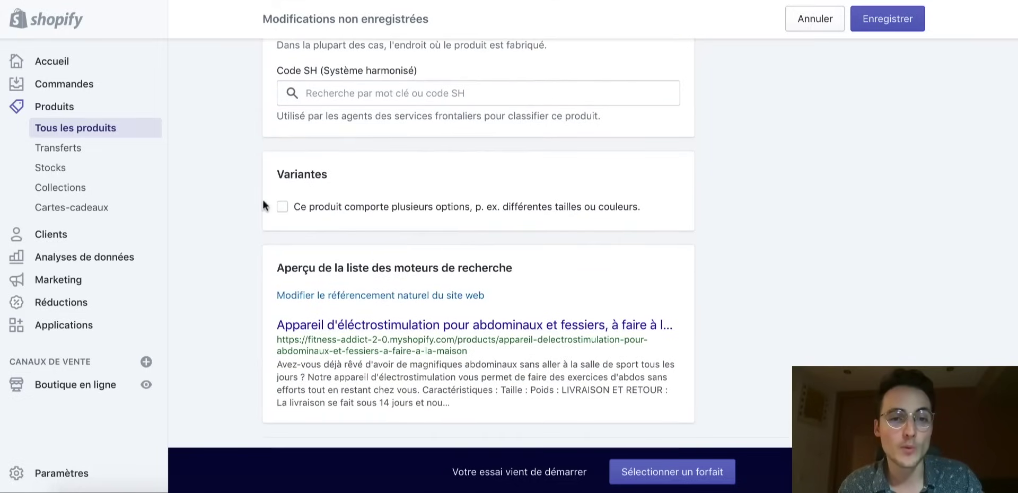
pyautogui.scroll(-2, 439, 252)
pyautogui.scroll(2, 763, 193)
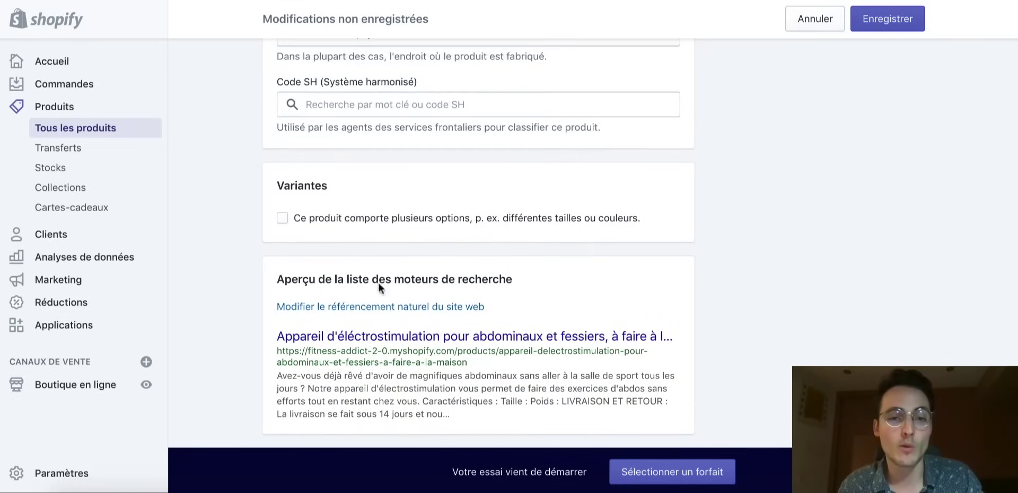
pyautogui.scroll(20, 666, 299)
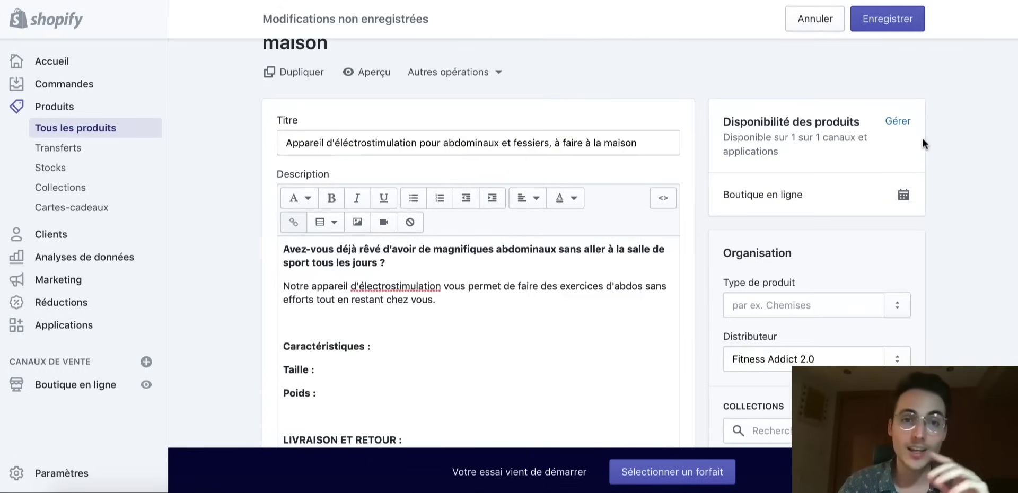
# - Preview the electrostimulation product in the online store and examine its title, price, purchase options and description layout
pyautogui.click(373, 71)
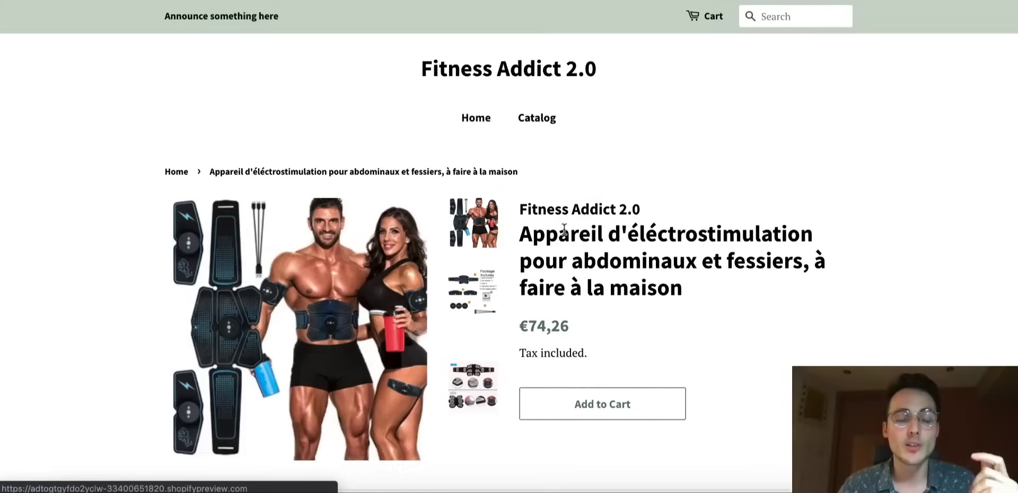
pyautogui.scroll(-2, 564, 229)
pyautogui.scroll(2, 616, 245)
pyautogui.scroll(-3, 569, 227)
pyautogui.scroll(-4, 568, 225)
pyautogui.scroll(8, 568, 227)
pyautogui.scroll(-3, 583, 261)
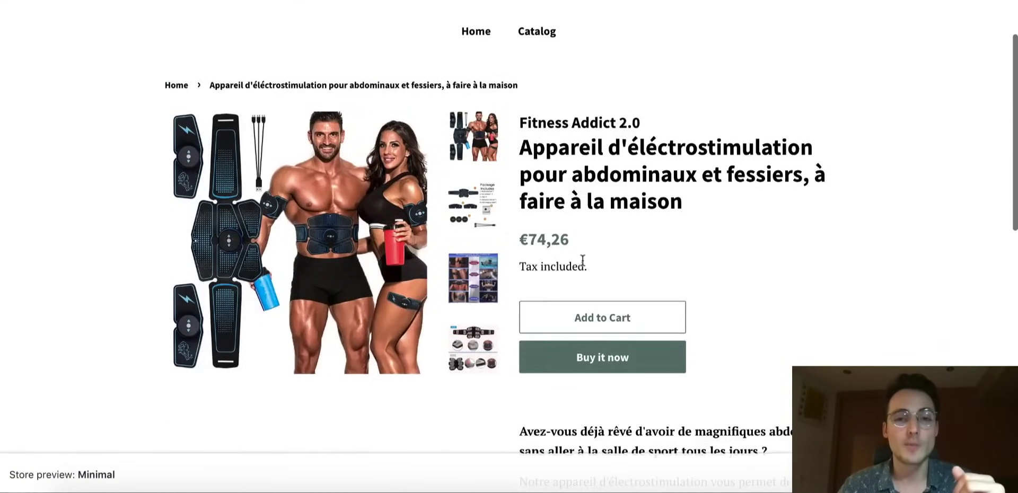
pyautogui.scroll(-7, 583, 260)
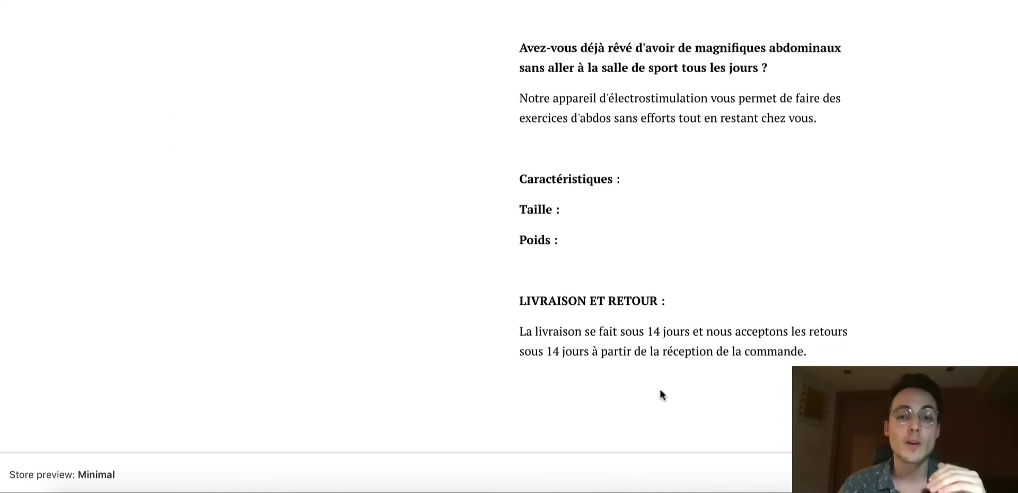
pyautogui.scroll(-4, 660, 392)
pyautogui.scroll(5, 659, 393)
pyautogui.scroll(-7, 588, 343)
pyautogui.scroll(5, 588, 340)
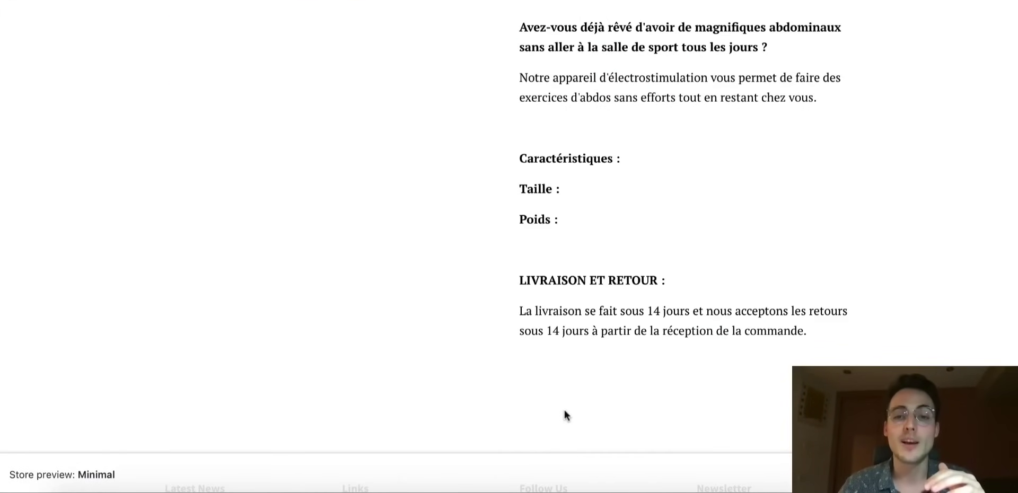
pyautogui.scroll(-3, 561, 418)
pyautogui.scroll(10, 692, 242)
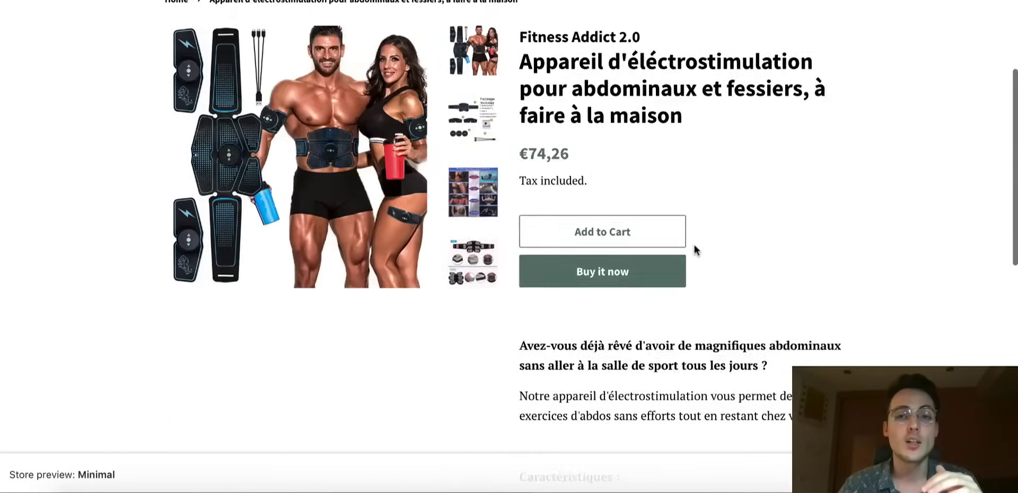
# - View the product's gallery images one after another in the store preview
pyautogui.click(465, 294)
pyautogui.click(471, 347)
pyautogui.click(467, 425)
pyautogui.click(469, 363)
pyautogui.click(471, 319)
pyautogui.click(475, 238)
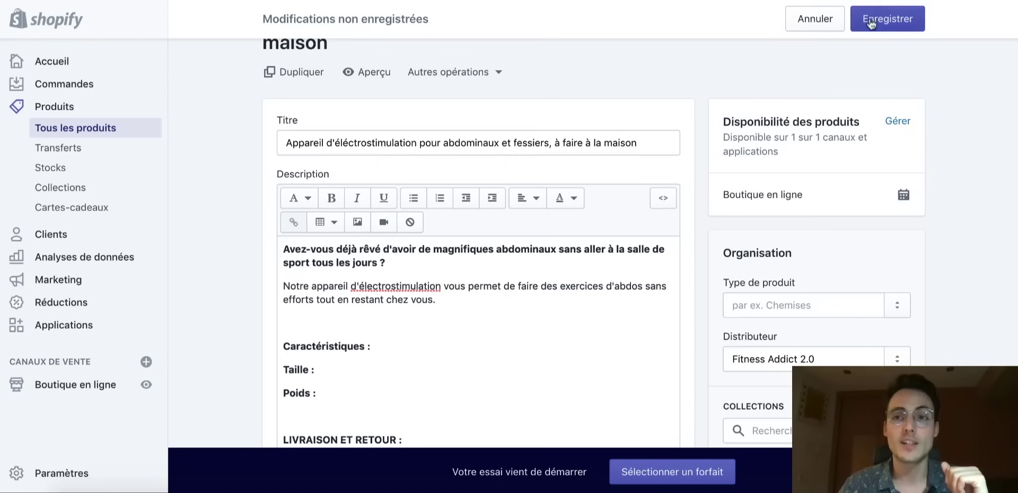
# - Save the changes to the electrostimulation product and go back to the list of all products
pyautogui.click(869, 17)
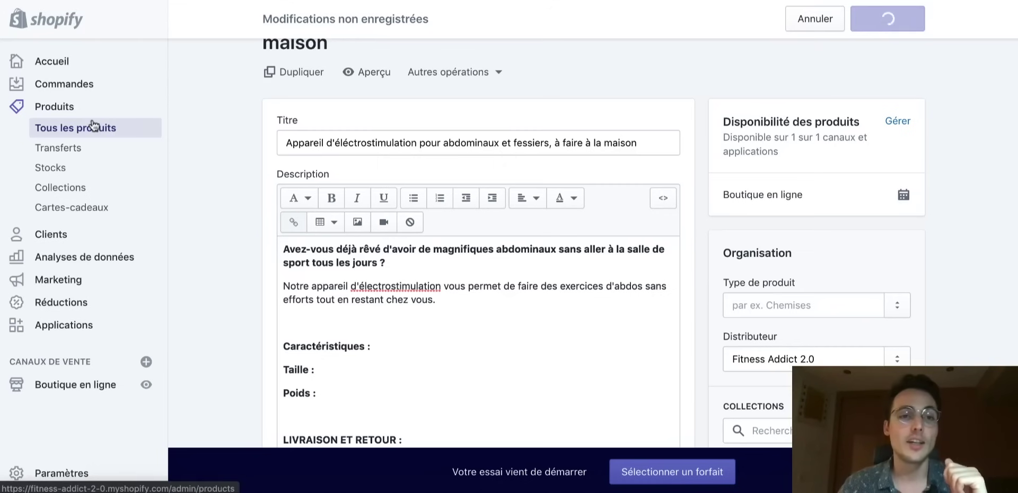
pyautogui.click(116, 133)
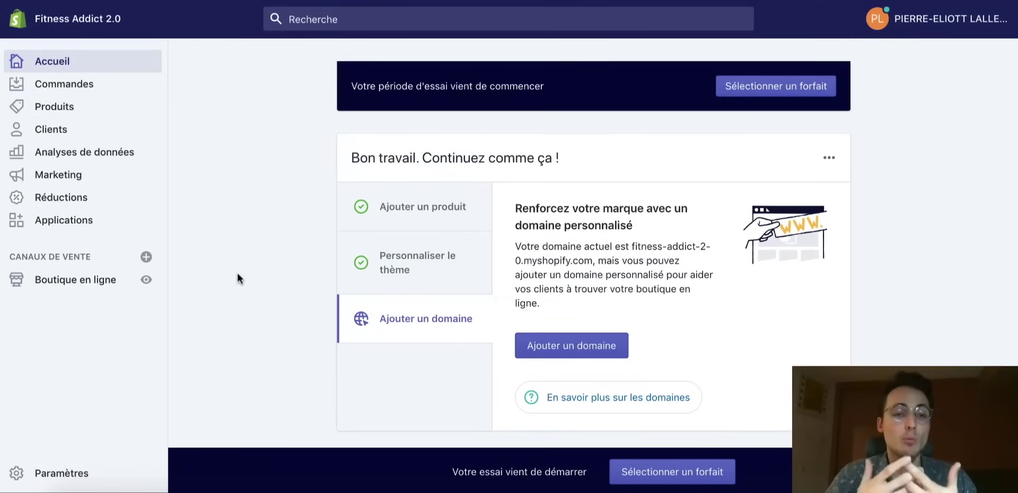
pyautogui.click(51, 105)
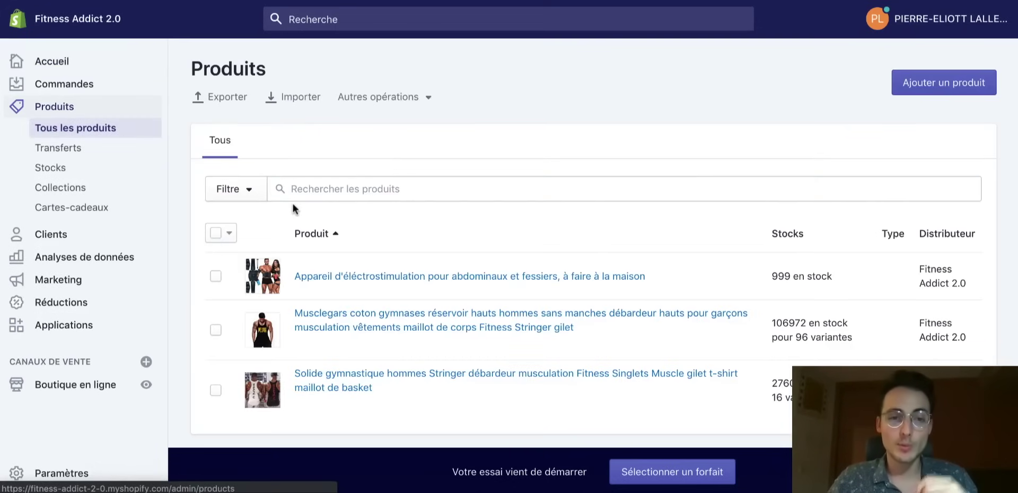
# - Add the "Solide gymnastique hommes Stringer débardeur" product to the "Débardeurs De Musculation" collection
pyautogui.click(357, 374)
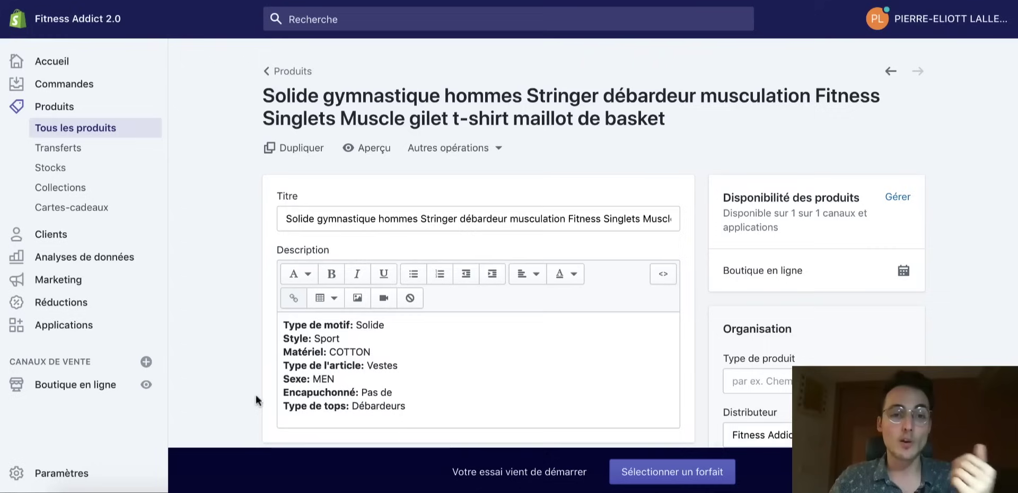
pyautogui.scroll(-4, 231, 340)
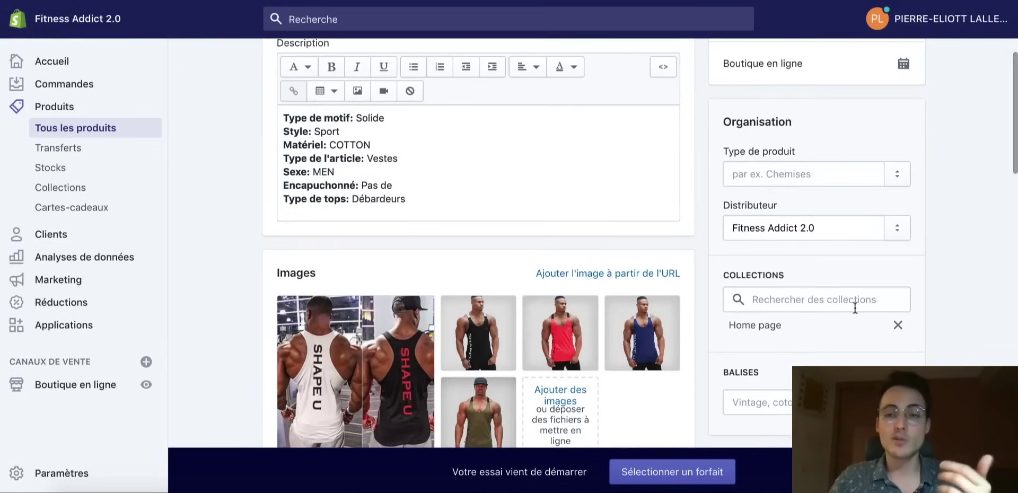
pyautogui.click(831, 301)
pyautogui.click(767, 361)
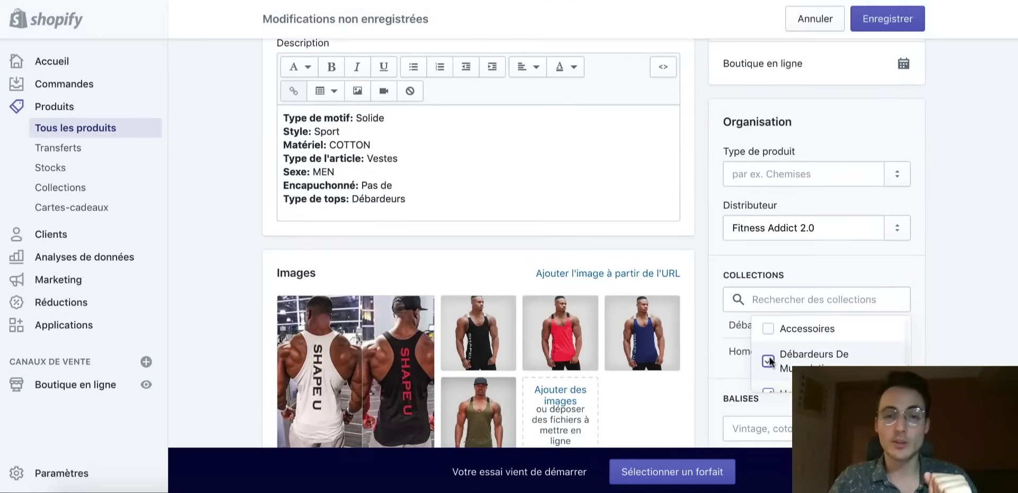
# - Make the photo of the black tank top the first image of the product
pyautogui.scroll(2, 338, 193)
pyautogui.moveTo(414, 320); pyautogui.dragTo(202, 252)
pyautogui.scroll(-7, 201, 253)
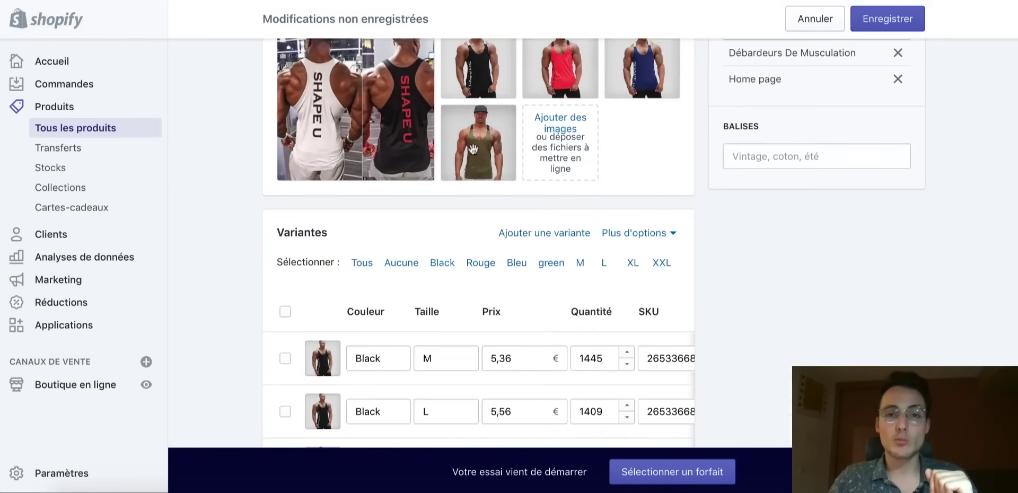
pyautogui.scroll(1, 479, 132)
pyautogui.moveTo(480, 132); pyautogui.dragTo(315, 170)
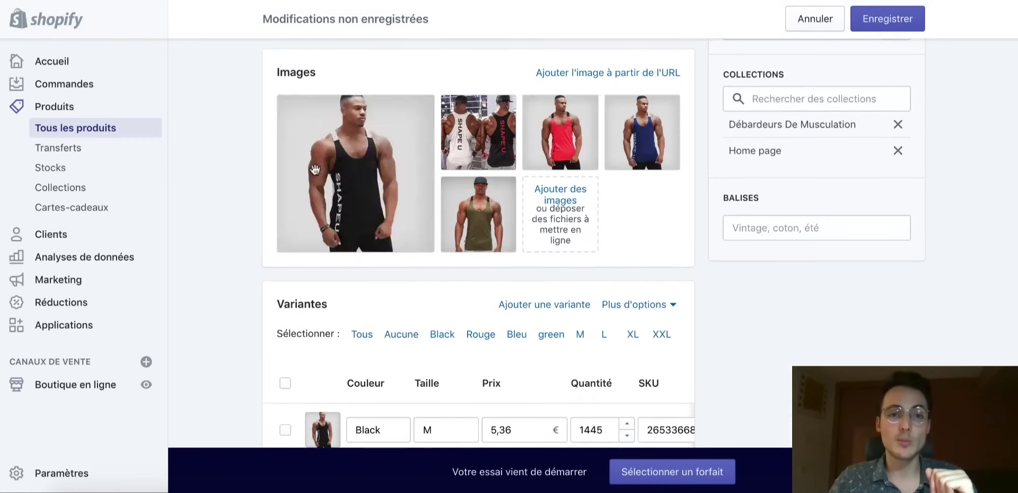
# - Rename the colour of the black size M variant as Noir
pyautogui.scroll(-5, 197, 314)
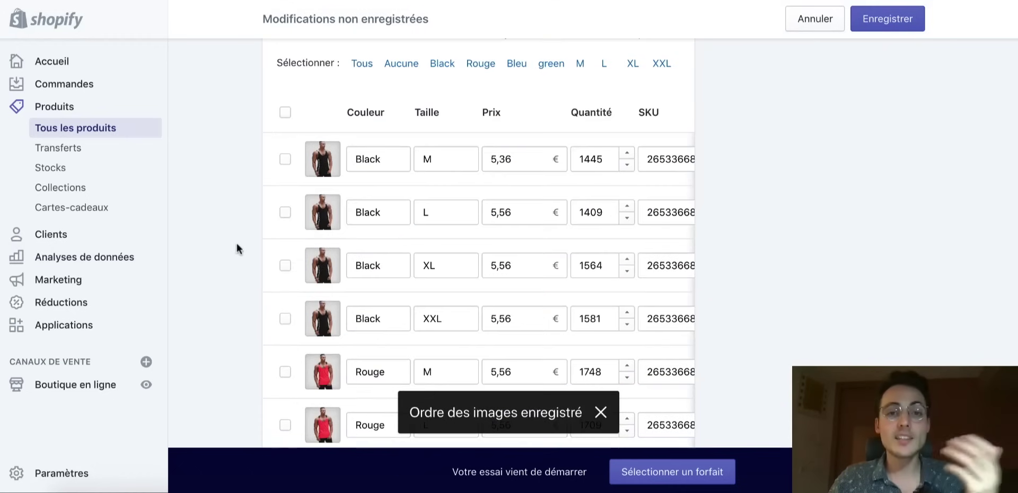
pyautogui.doubleClick(393, 161)
pyautogui.write('Noir')
pyautogui.click(242, 197)
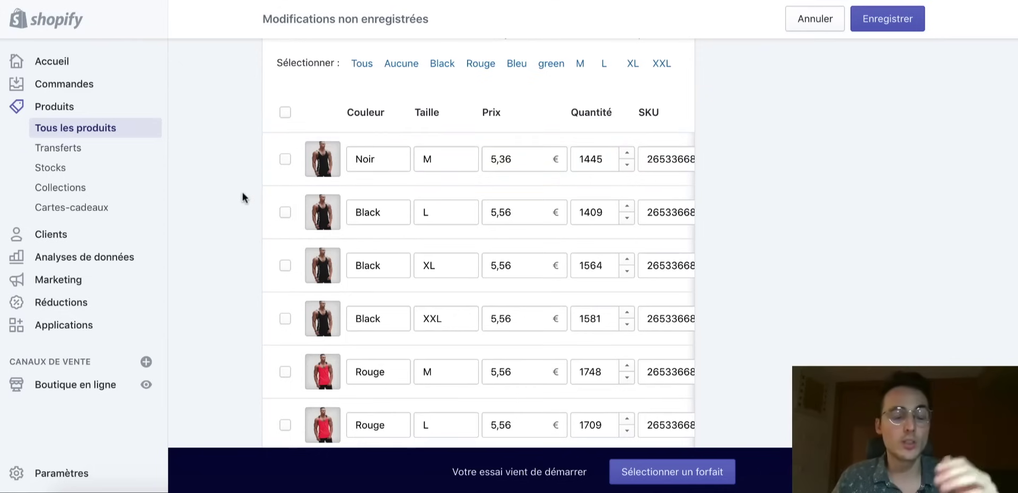
pyautogui.scroll(-2, 242, 197)
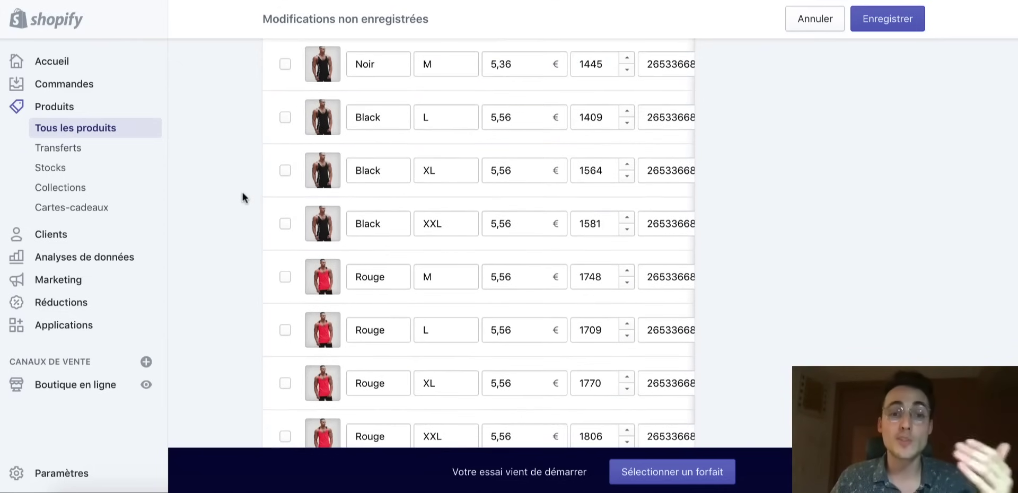
pyautogui.scroll(2, 242, 193)
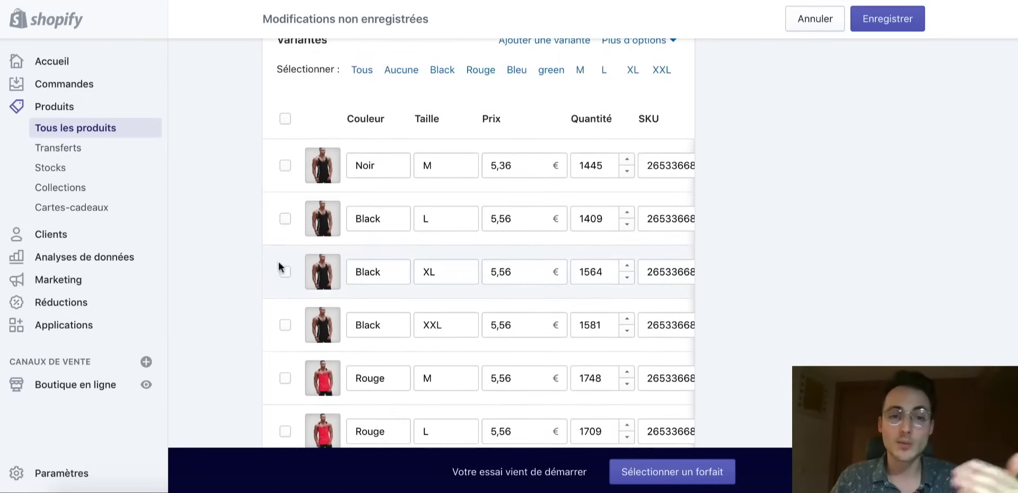
# - Delete the XXL variants of all four tank top colours
pyautogui.click(285, 325)
pyautogui.scroll(-5, 259, 333)
pyautogui.click(284, 292)
pyautogui.scroll(-4, 237, 287)
pyautogui.click(285, 301)
pyautogui.scroll(-5, 283, 303)
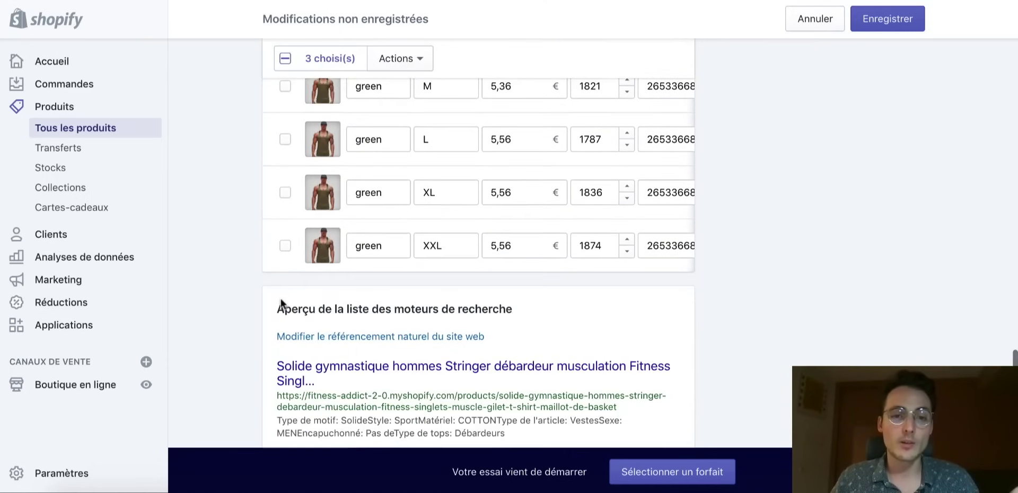
pyautogui.click(284, 245)
pyautogui.click(409, 57)
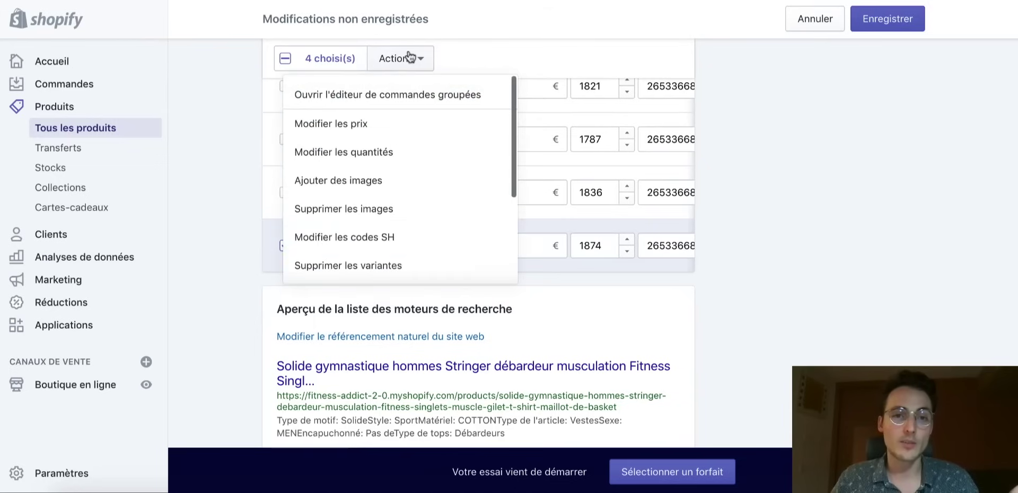
pyautogui.click(366, 249)
pyautogui.click(681, 309)
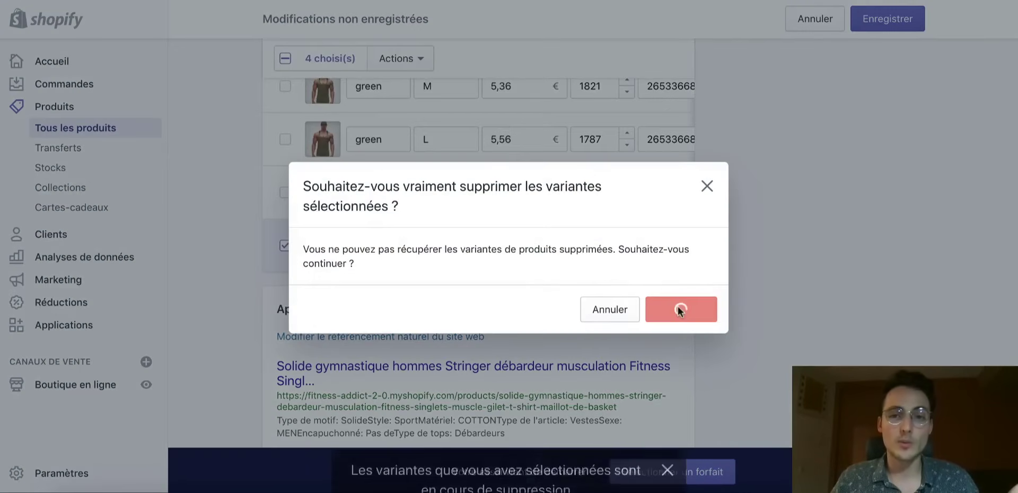
# - Set the price of the Black M and Black L variants to 14,99 €
pyautogui.scroll(8, 723, 214)
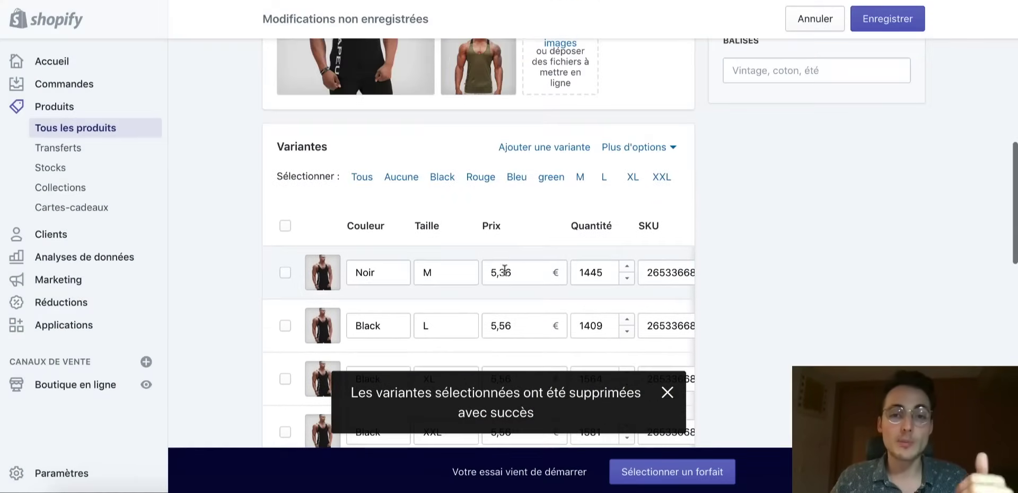
pyautogui.click(506, 272)
pyautogui.write('14,99')
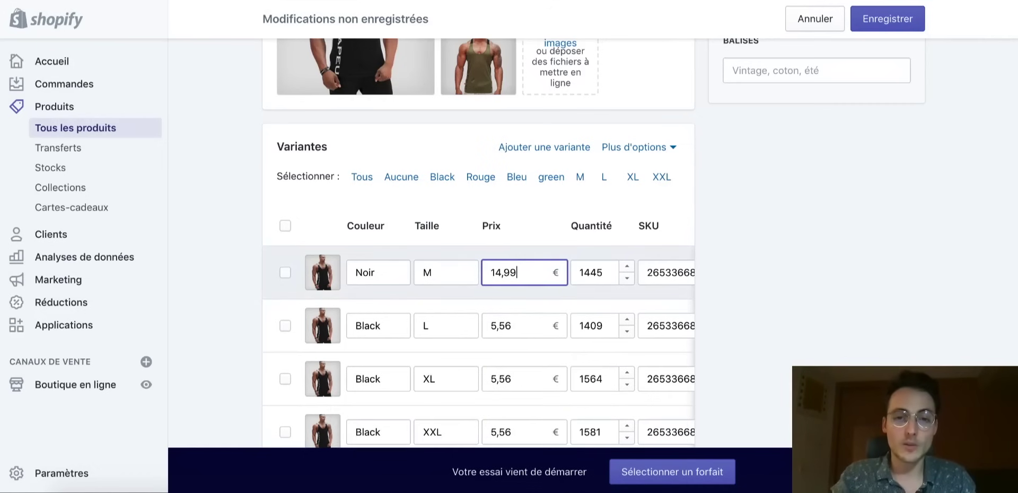
pyautogui.click(520, 324)
pyautogui.write('14,')
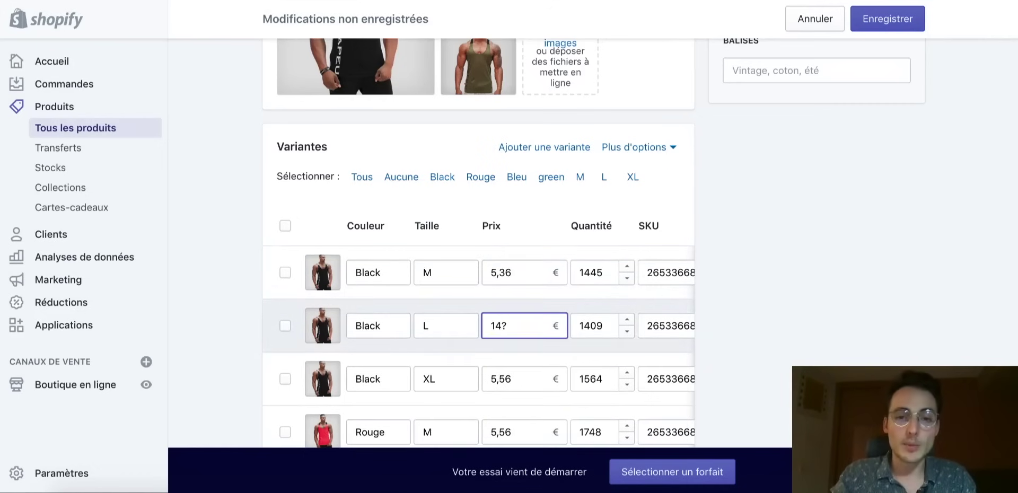
pyautogui.write('99')
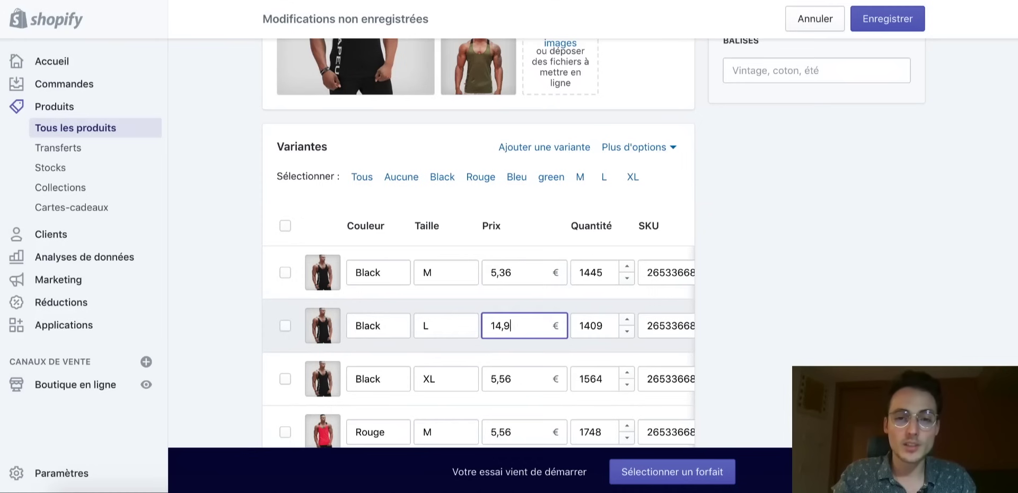
pyautogui.click(517, 272)
pyautogui.write('14,99')
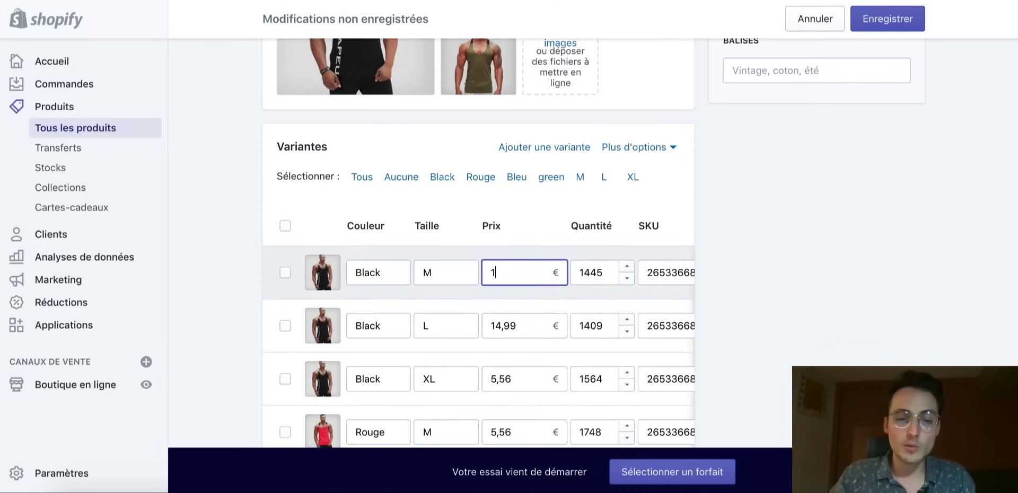
pyautogui.click(798, 234)
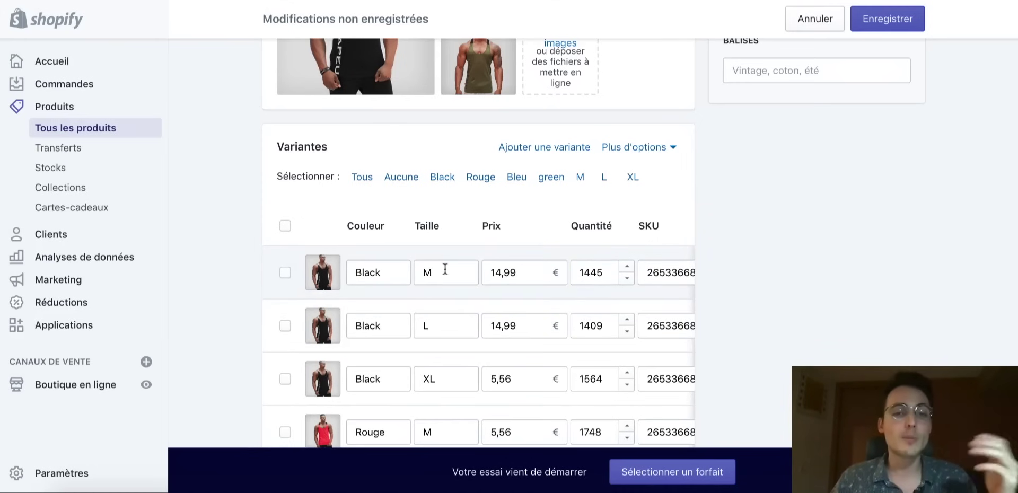
# - Review the remaining variants and images of the tank top, and save the product
pyautogui.scroll(-2, 443, 268)
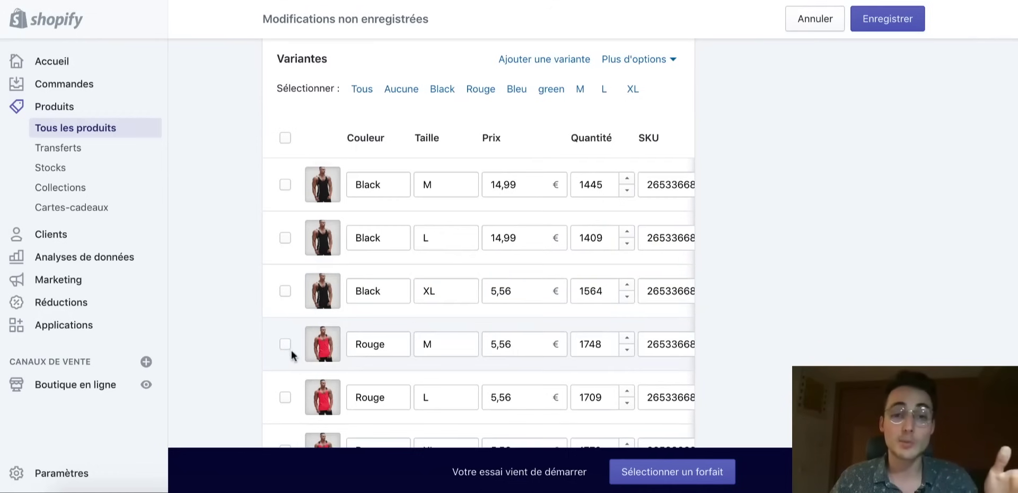
pyautogui.scroll(-3, 295, 364)
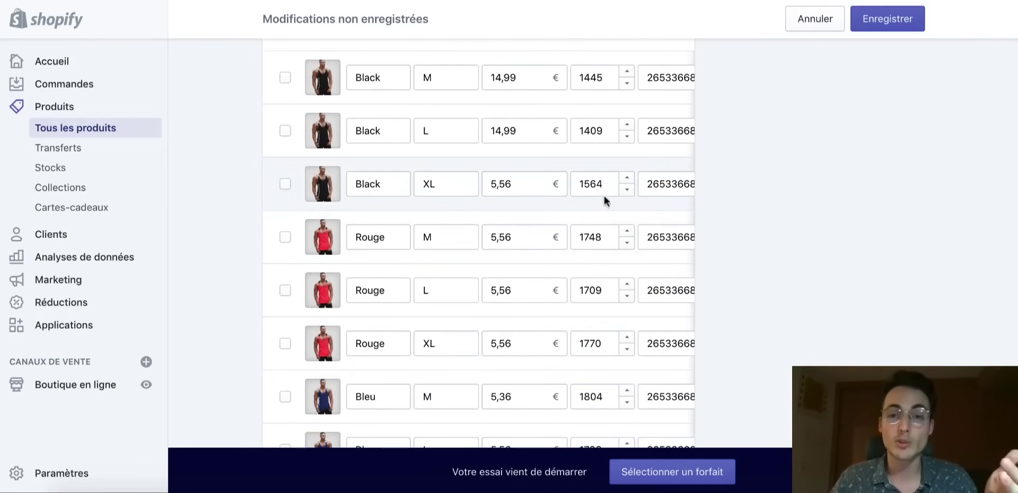
pyautogui.scroll(8, 609, 199)
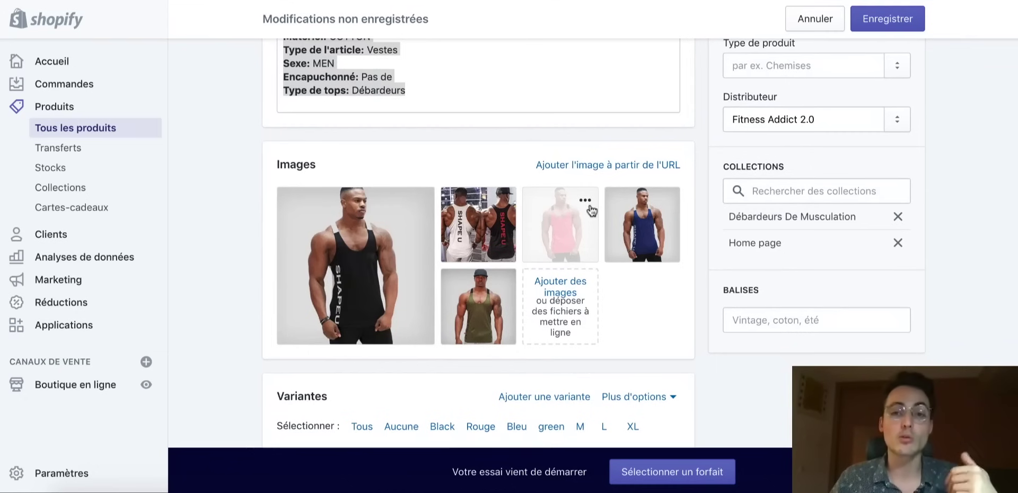
pyautogui.scroll(1, 591, 210)
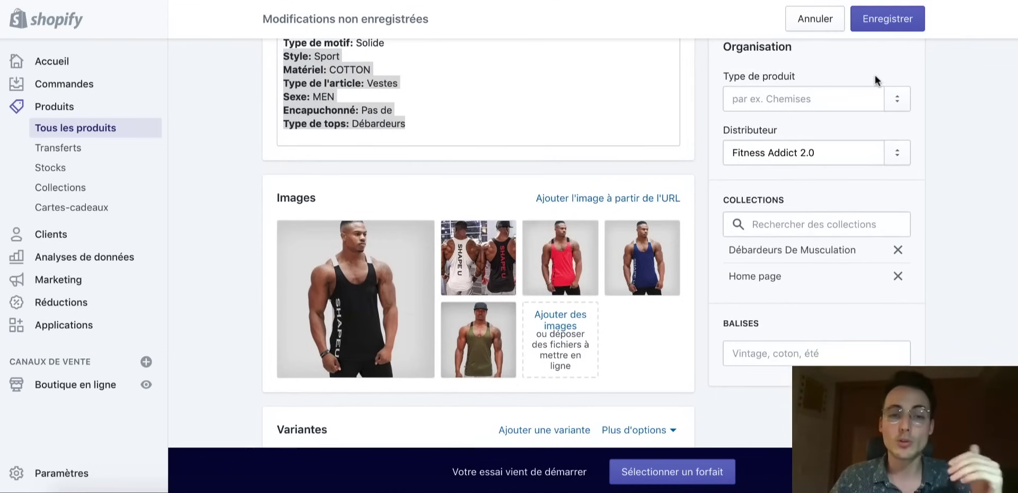
pyautogui.click(892, 24)
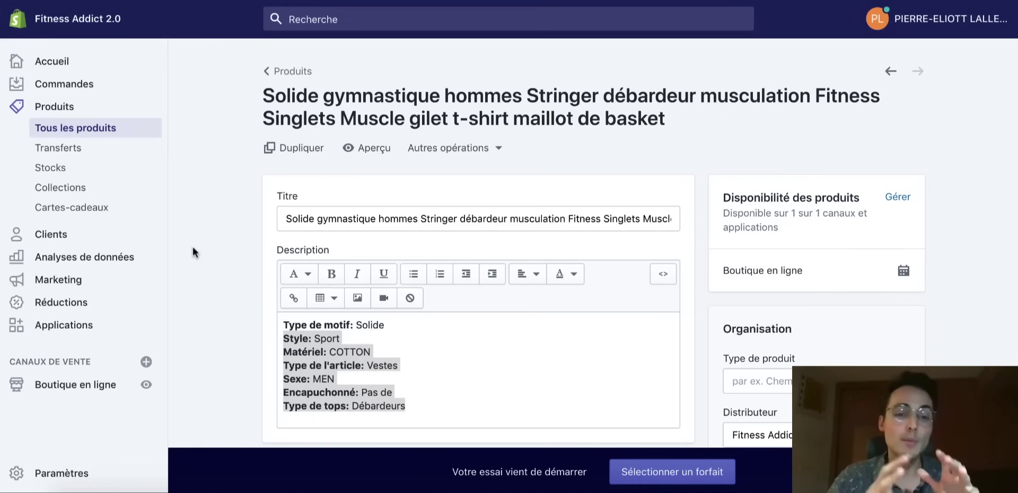
# - Go to the Shopify App Store and search for "free trust badge"
pyautogui.click(73, 323)
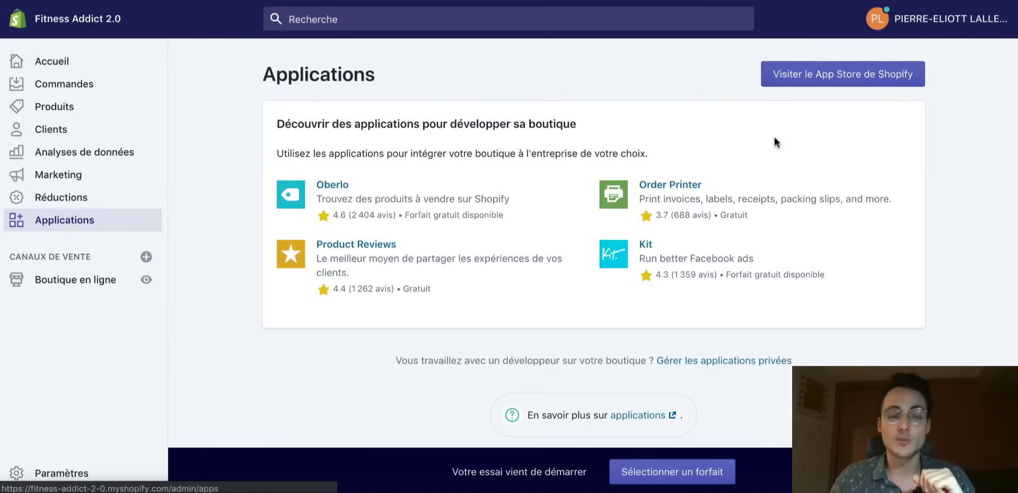
pyautogui.click(820, 79)
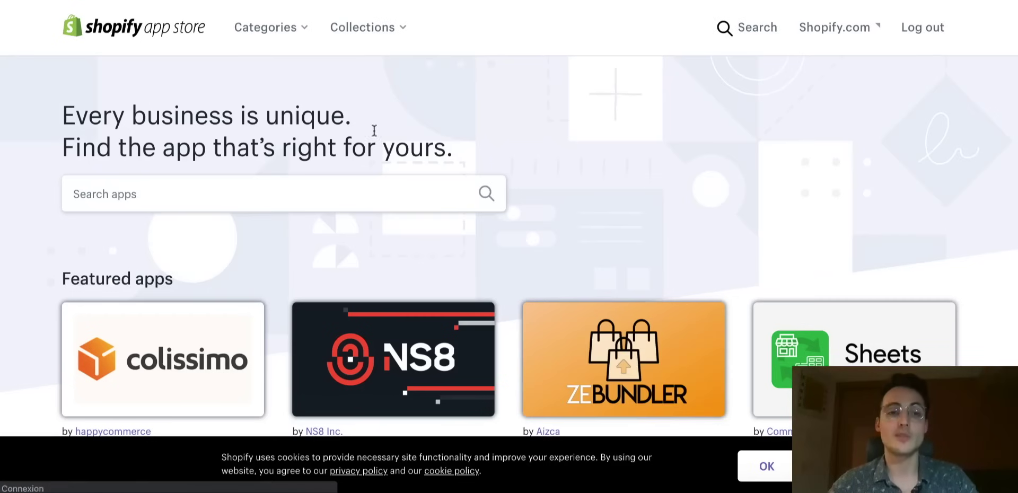
pyautogui.click(287, 192)
pyautogui.write('free trust')
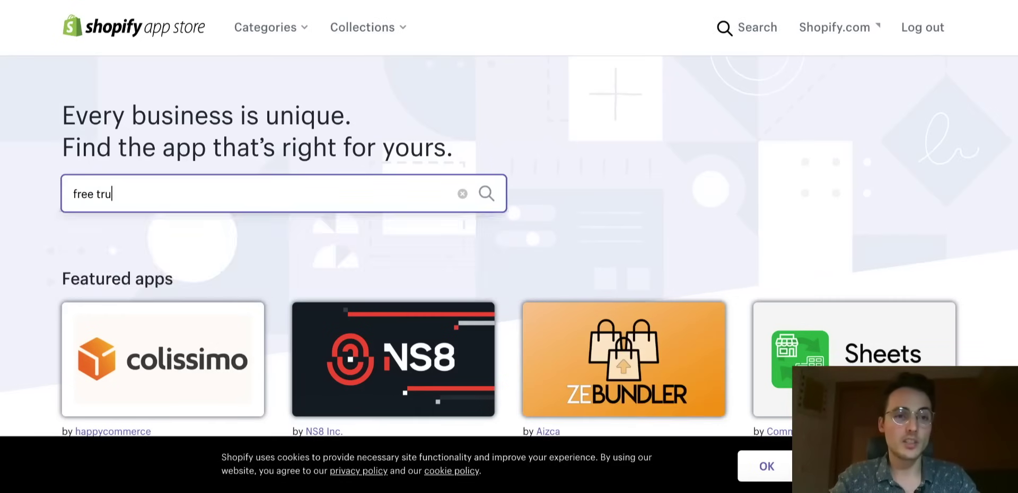
pyautogui.write(' badge')
pyautogui.press('Return')
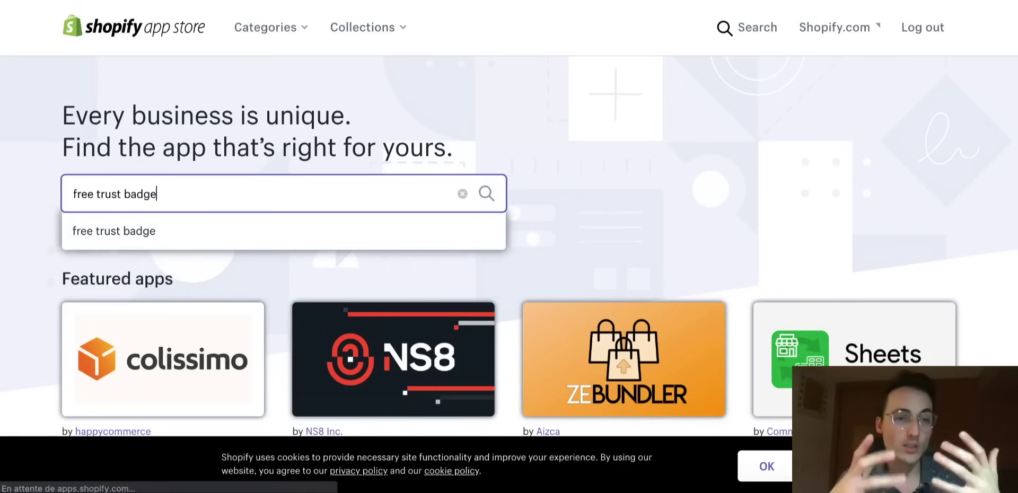
# - Choose the Free Trust Badge app by ShopClimb from the search results and install it in the store
pyautogui.scroll(-4, 695, 293)
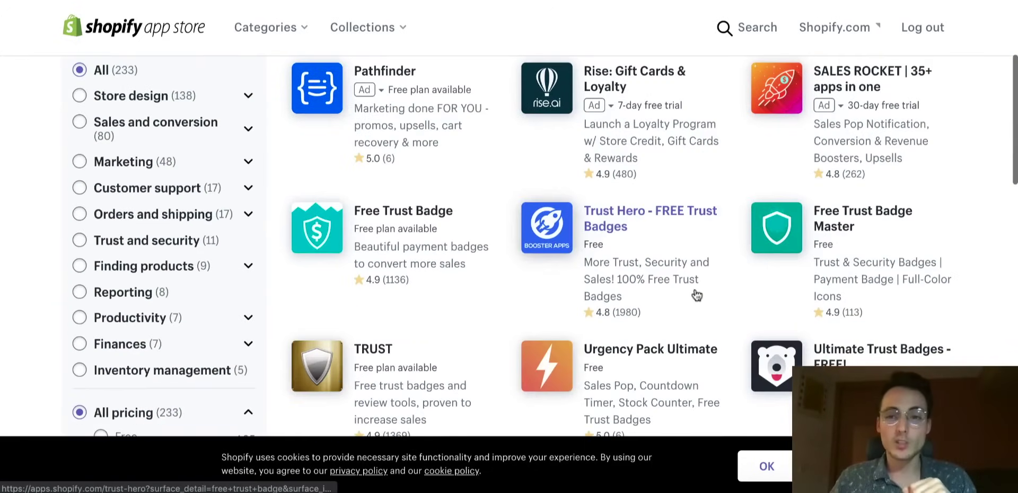
pyautogui.scroll(-1, 421, 312)
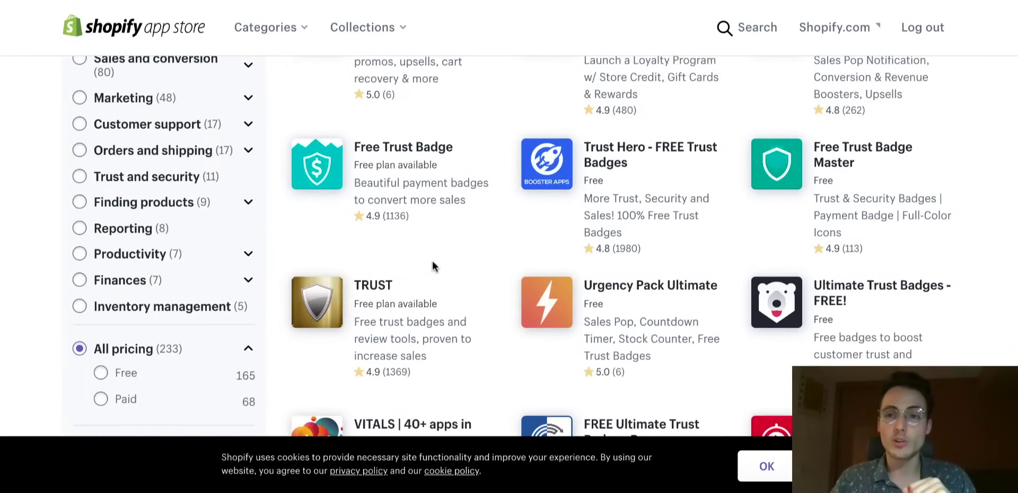
pyautogui.scroll(-4, 432, 262)
pyautogui.scroll(-3, 431, 265)
pyautogui.scroll(6, 418, 223)
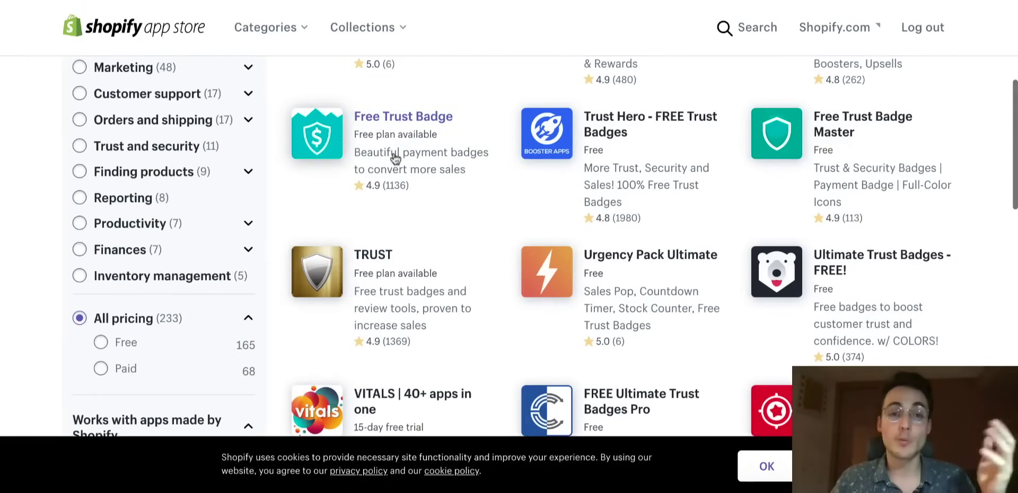
pyautogui.click(335, 130)
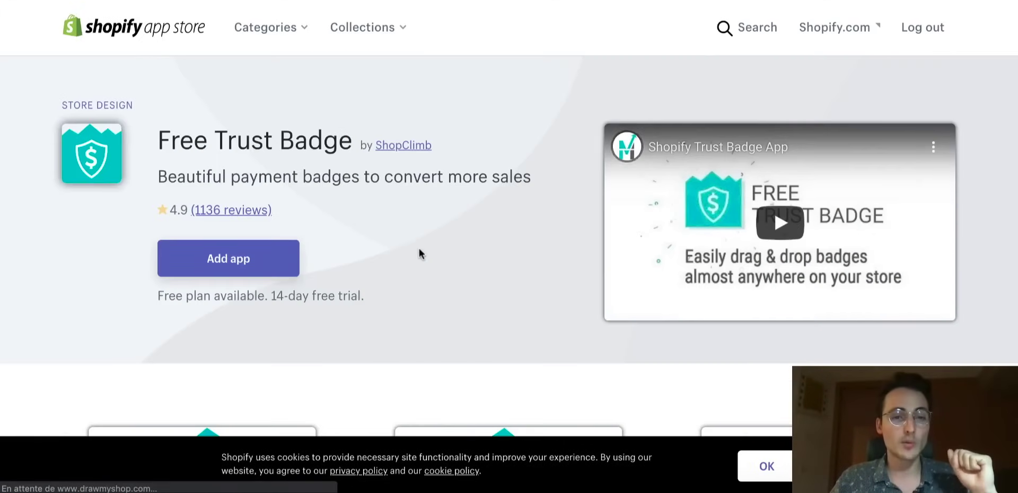
pyautogui.click(271, 257)
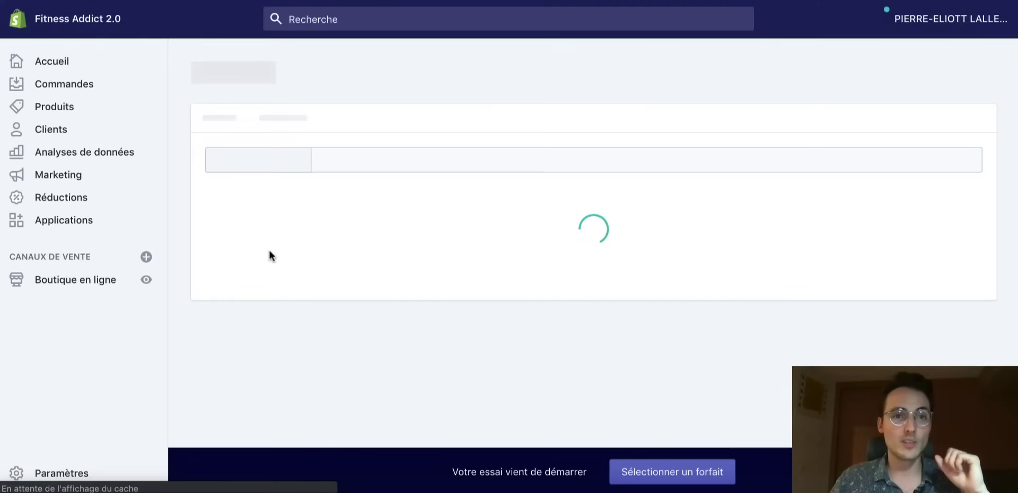
pyautogui.click(772, 411)
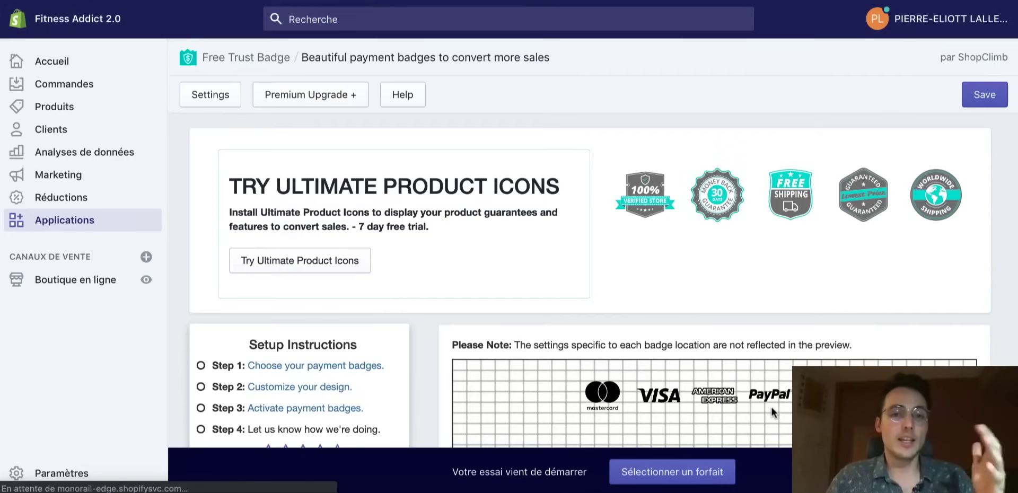
# - Look through the Free Trust Badge setup options and activate the payment badge
pyautogui.scroll(-2, 620, 339)
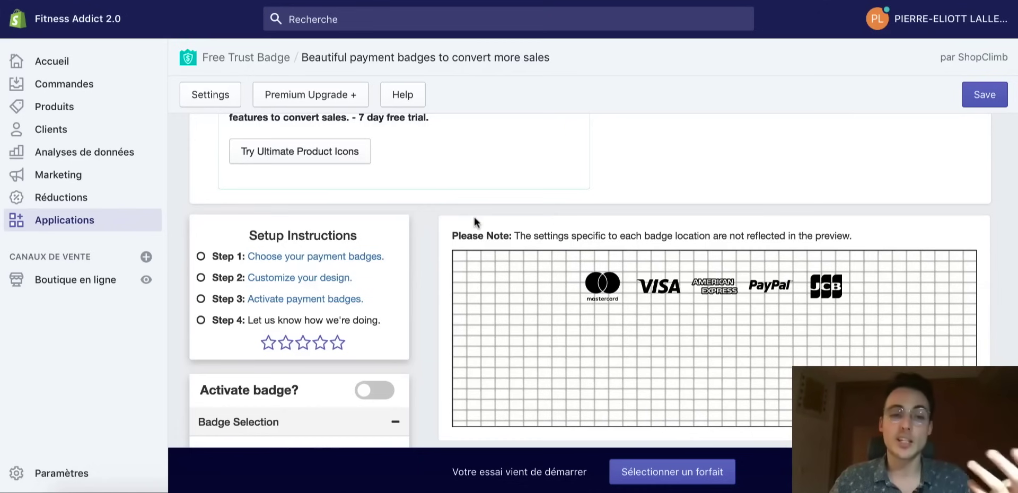
pyautogui.scroll(-3, 474, 216)
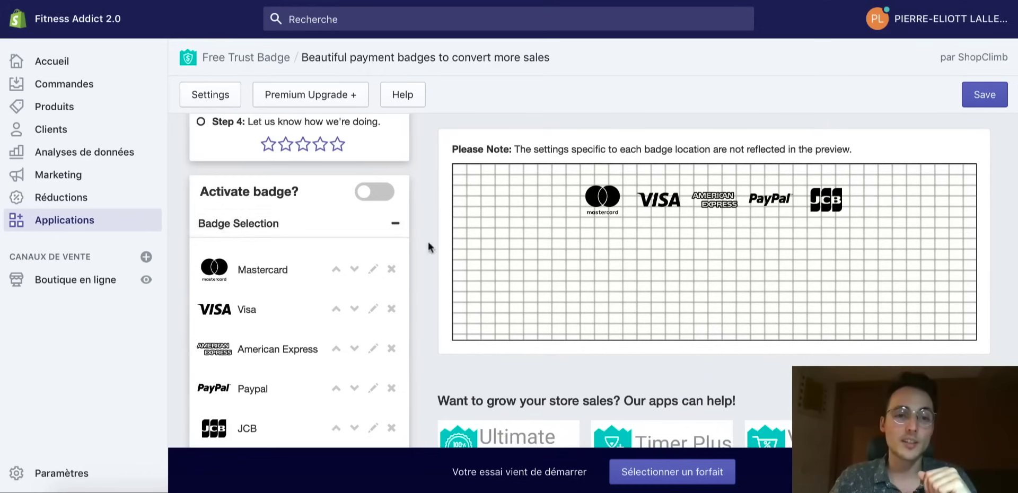
pyautogui.scroll(-4, 446, 263)
pyautogui.scroll(13, 445, 263)
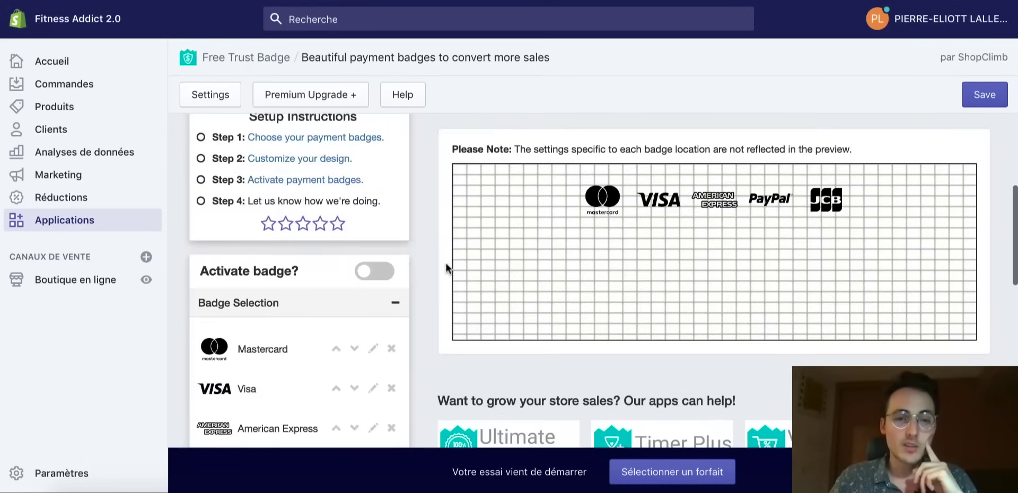
pyautogui.scroll(-3, 445, 268)
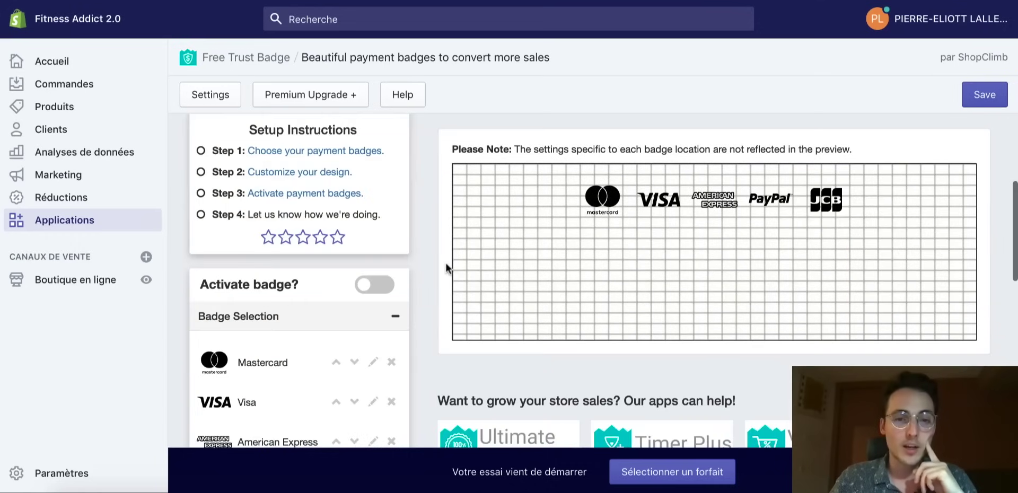
pyautogui.click(375, 286)
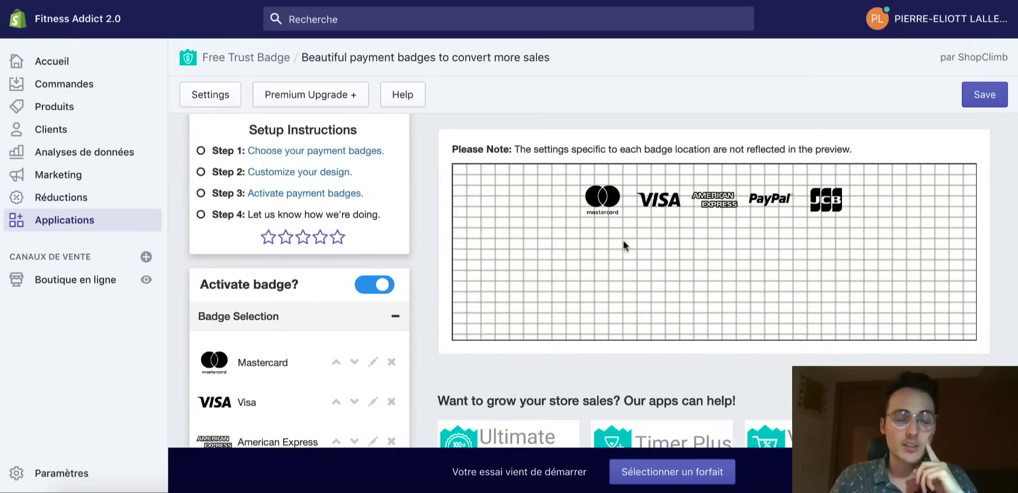
# - Save the Free Trust Badge settings with the payment badge activated
pyautogui.click(984, 94)
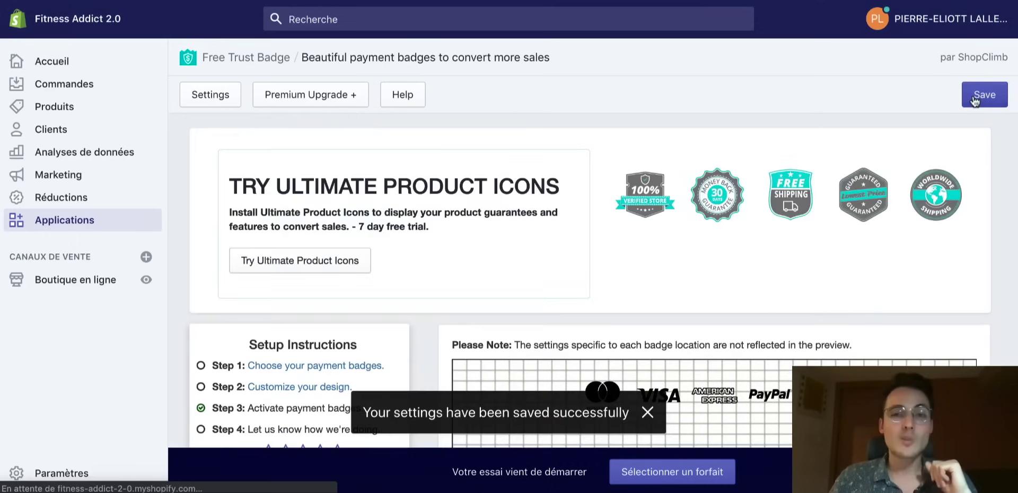
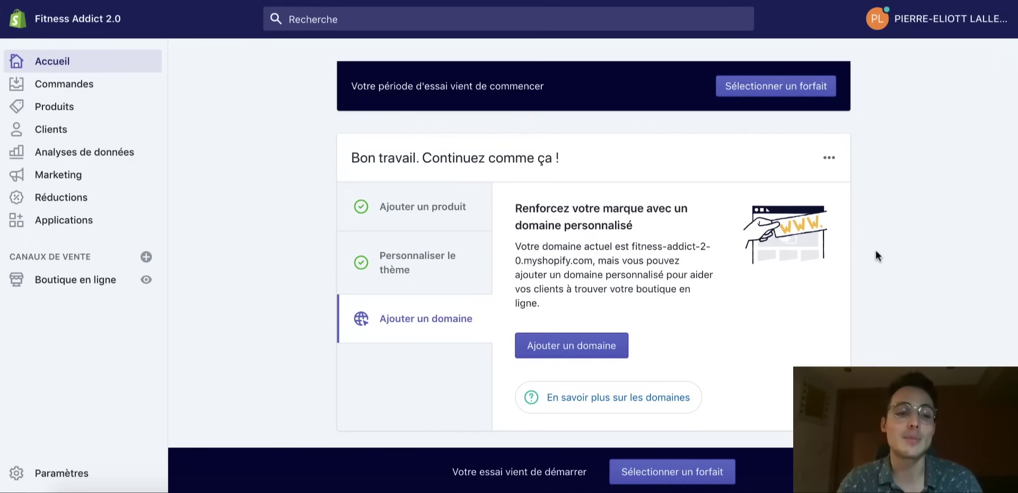
# - Go to the store's shipping settings and open the general shipping rates for management
pyautogui.click(59, 480)
pyautogui.scroll(-1, 400, 334)
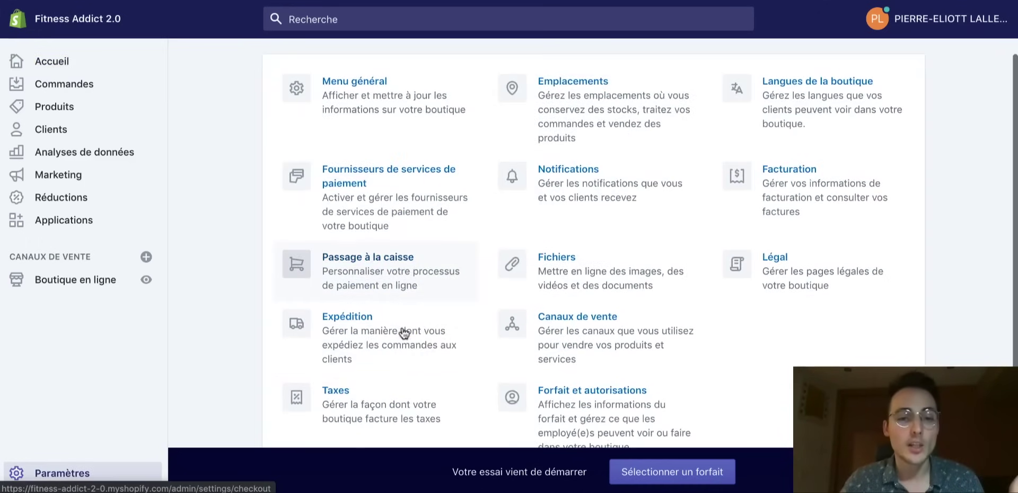
pyautogui.click(401, 336)
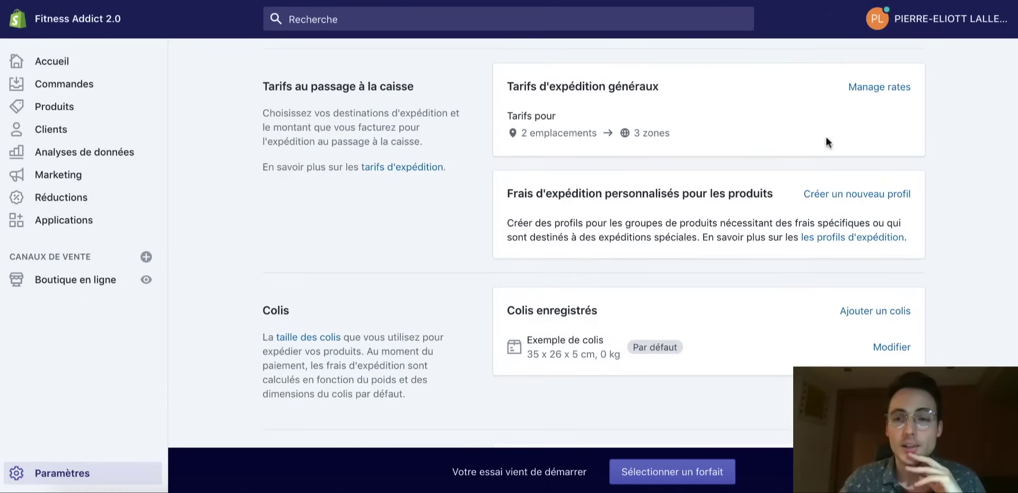
pyautogui.click(872, 88)
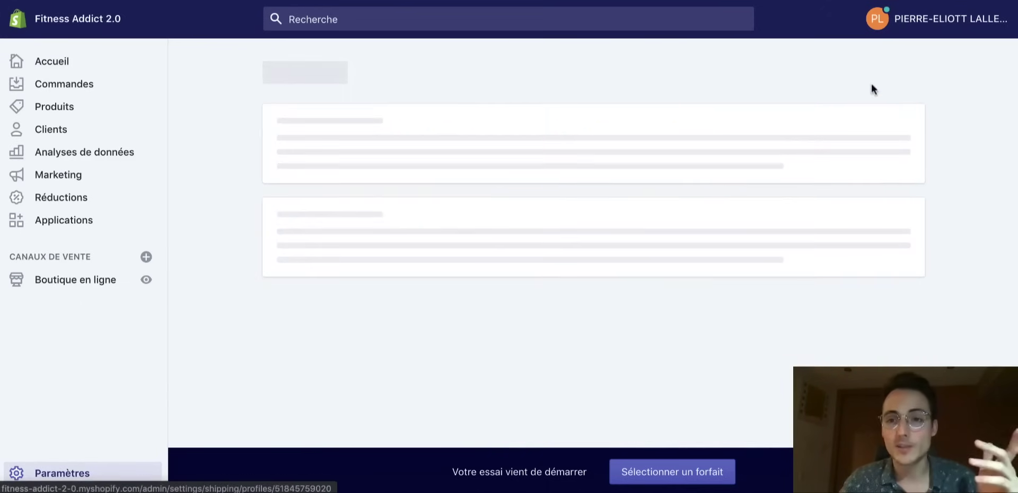
# - Delete the European Union and Rest of World shipping zones from the general shipping profile
pyautogui.scroll(-6, 500, 211)
pyautogui.scroll(-5, 498, 210)
pyautogui.scroll(1, 621, 151)
pyautogui.scroll(2, 609, 218)
pyautogui.scroll(-2, 686, 183)
pyautogui.click(673, 193)
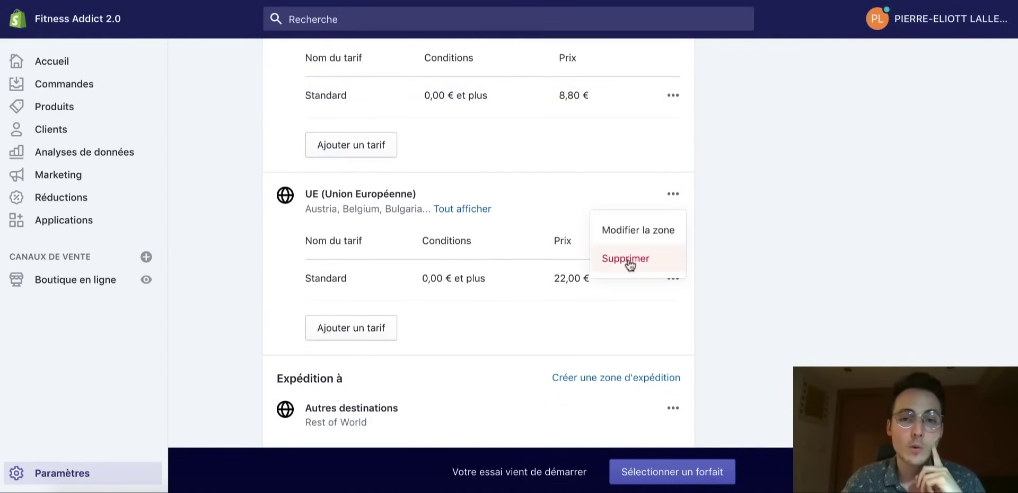
pyautogui.click(625, 260)
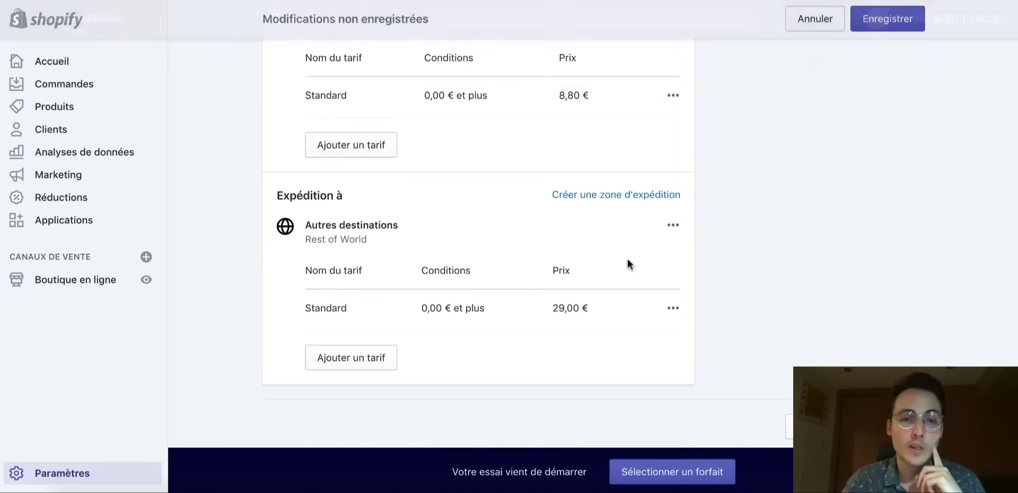
pyautogui.click(672, 227)
pyautogui.click(636, 291)
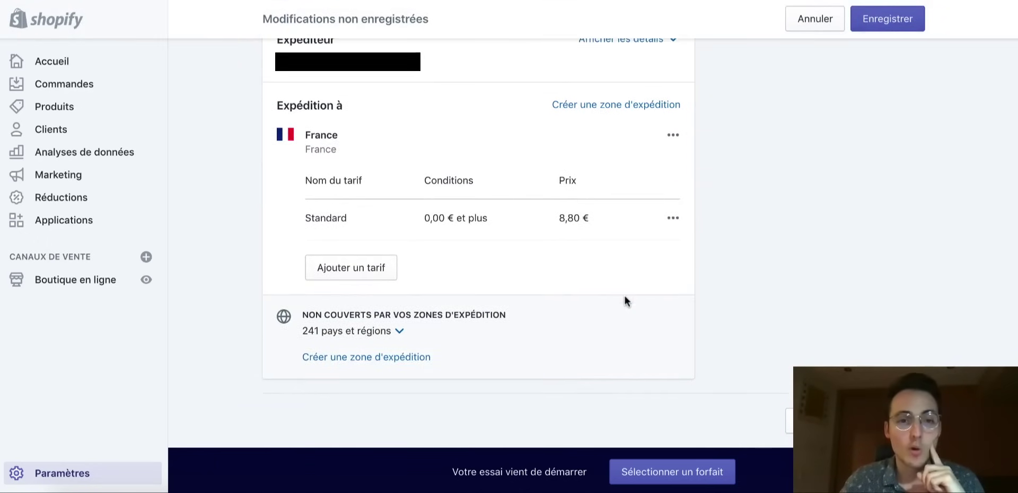
# - Set the price of France's Standard shipping rate to 0 € and save the shipping profile
pyautogui.click(673, 264)
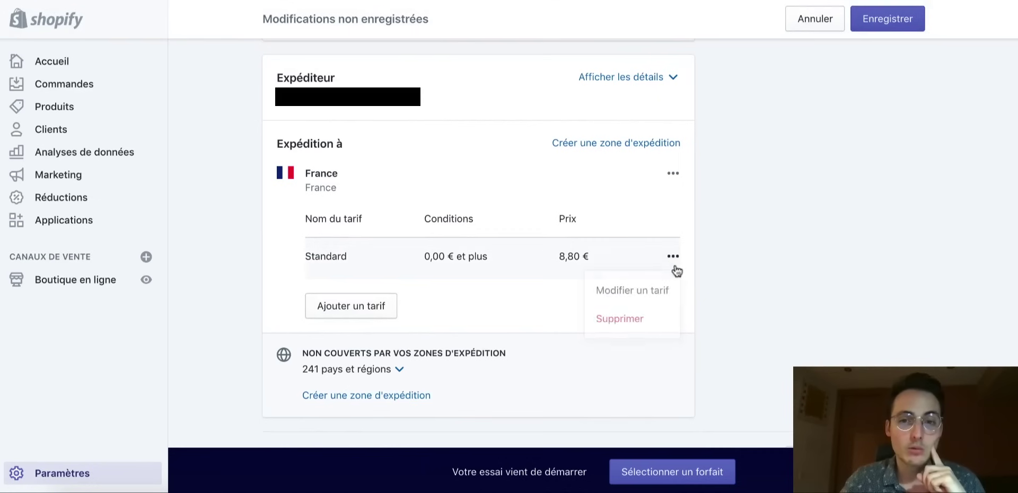
pyautogui.click(629, 290)
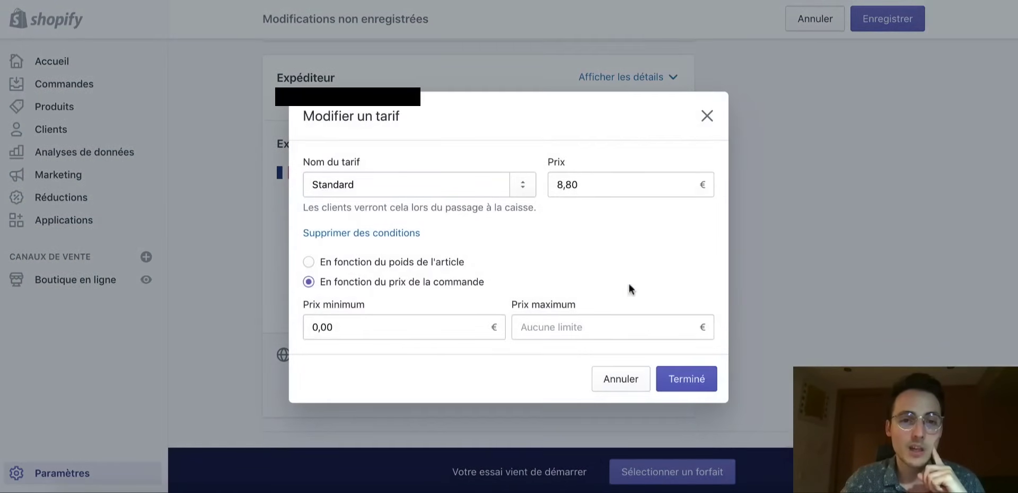
pyautogui.doubleClick(625, 186)
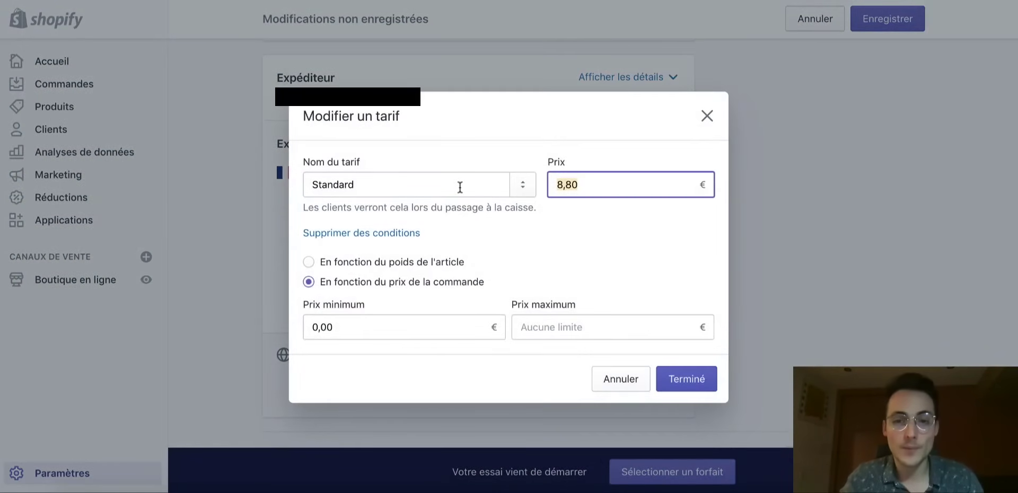
pyautogui.write('0')
pyautogui.click(599, 319)
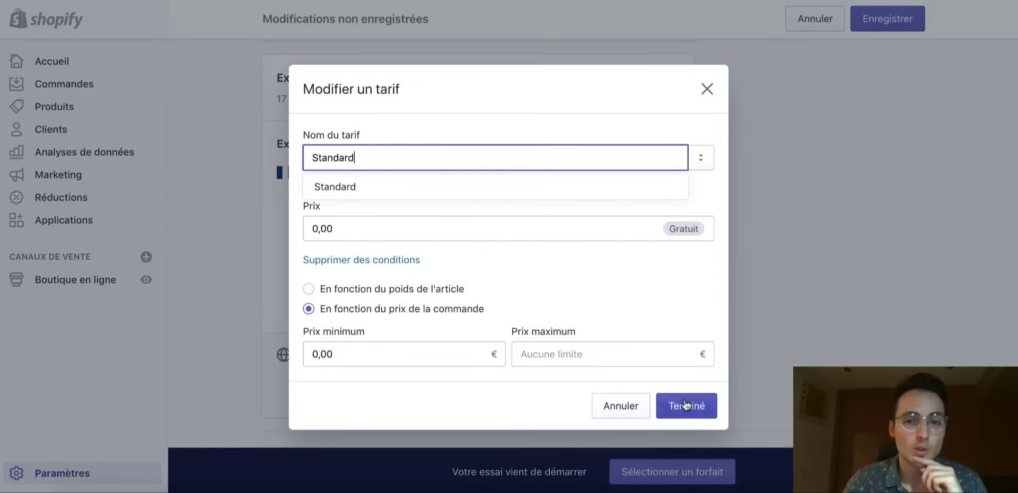
pyautogui.click(685, 405)
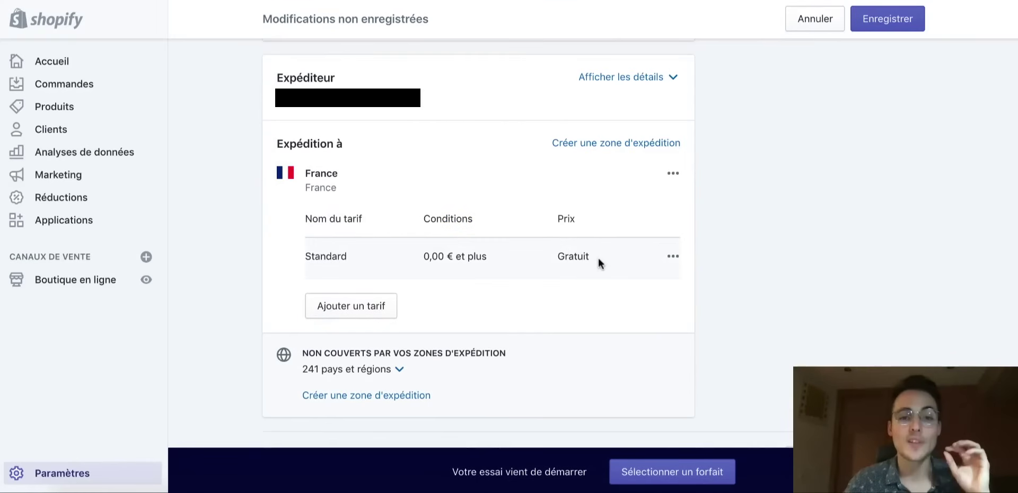
pyautogui.scroll(3, 739, 240)
pyautogui.click(889, 23)
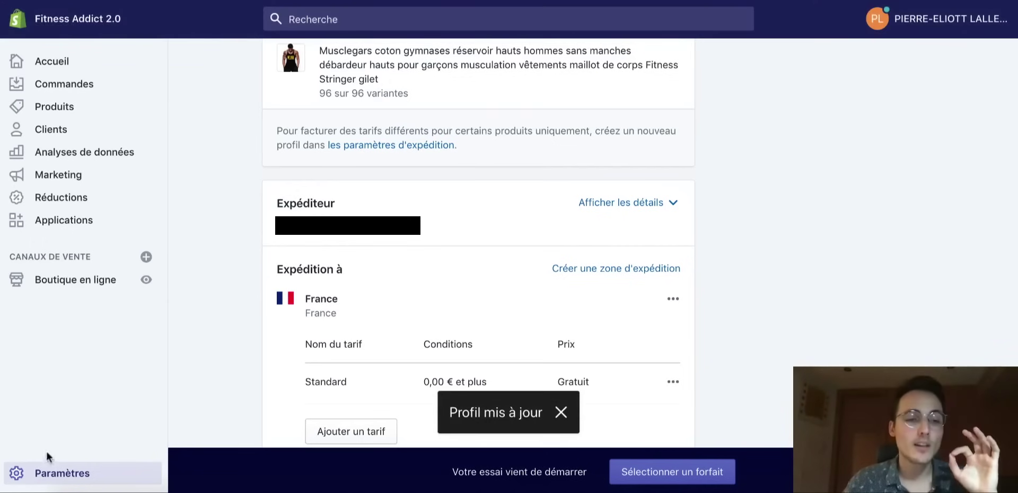
# - Open the payment provider settings and review the PayPal express checkout and third-party provider sections
pyautogui.click(42, 471)
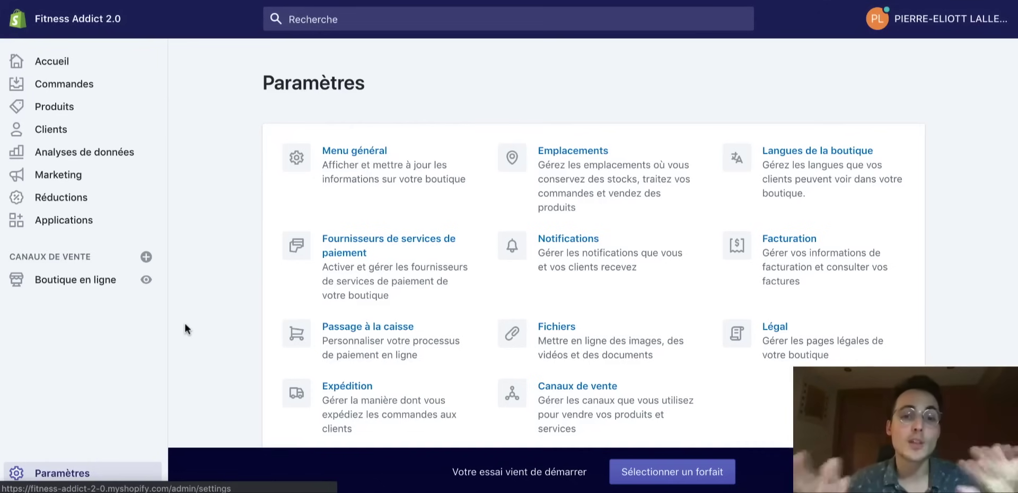
pyautogui.click(402, 262)
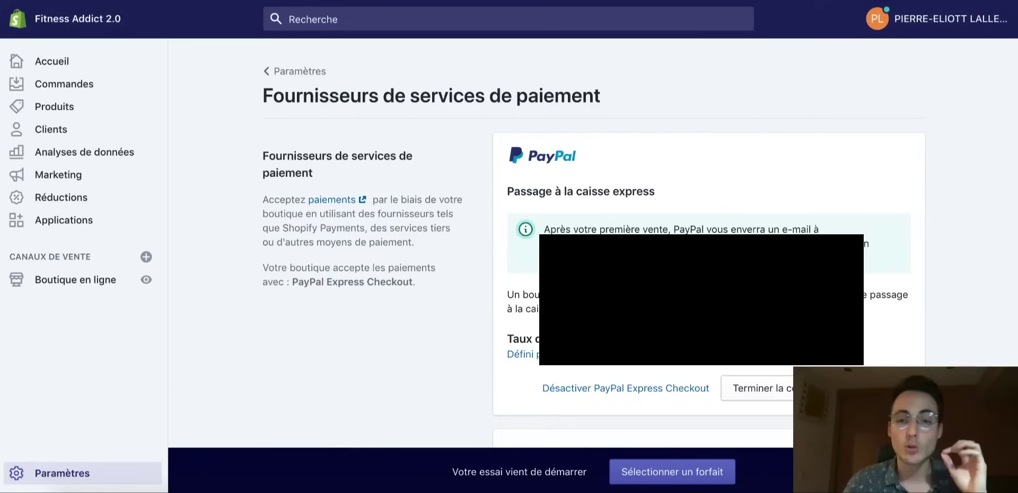
pyautogui.scroll(-2, 799, 293)
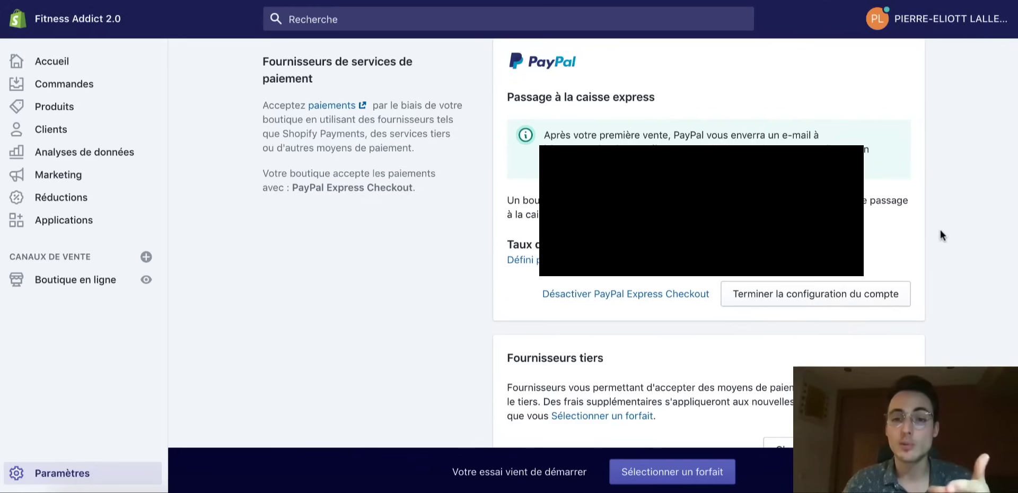
pyautogui.scroll(-3, 940, 234)
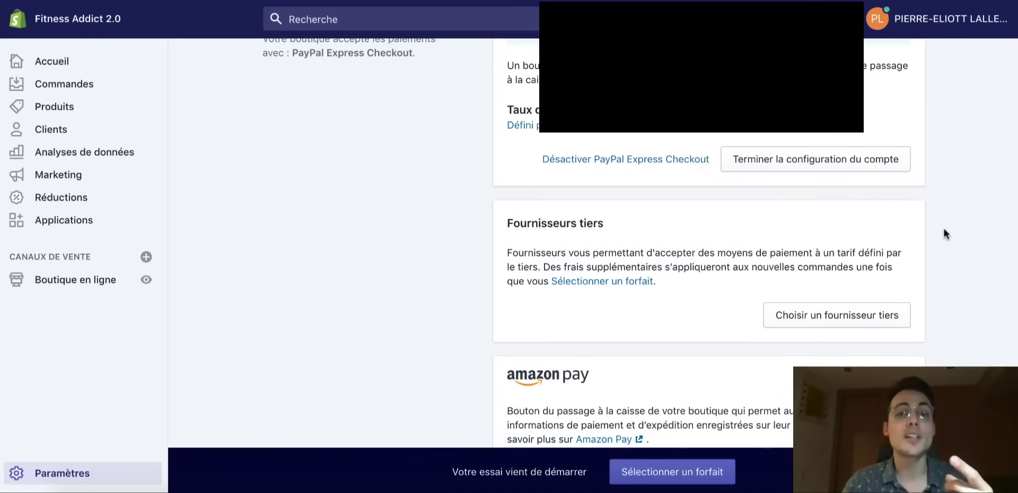
pyautogui.scroll(5, 944, 229)
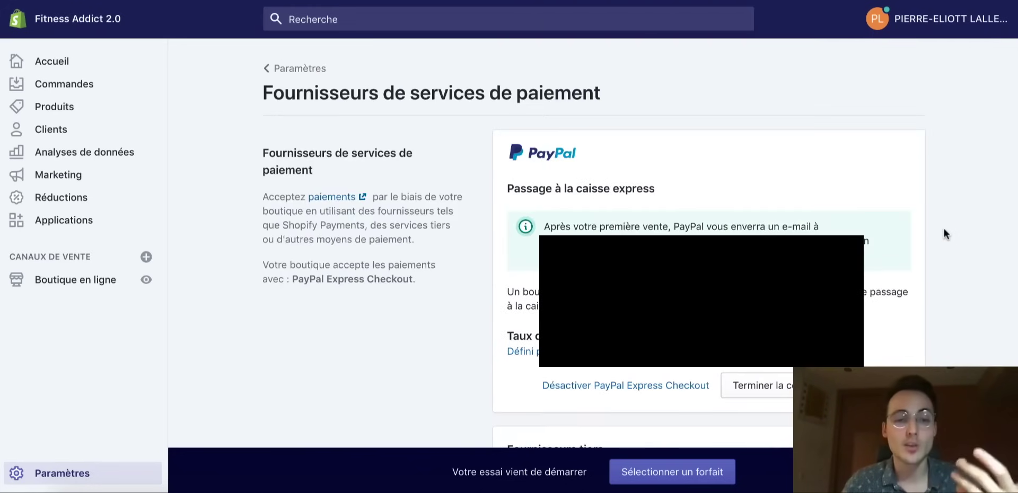
# - Open the choice of third-party payment providers and start the Stripe configuration
pyautogui.scroll(-7, 944, 229)
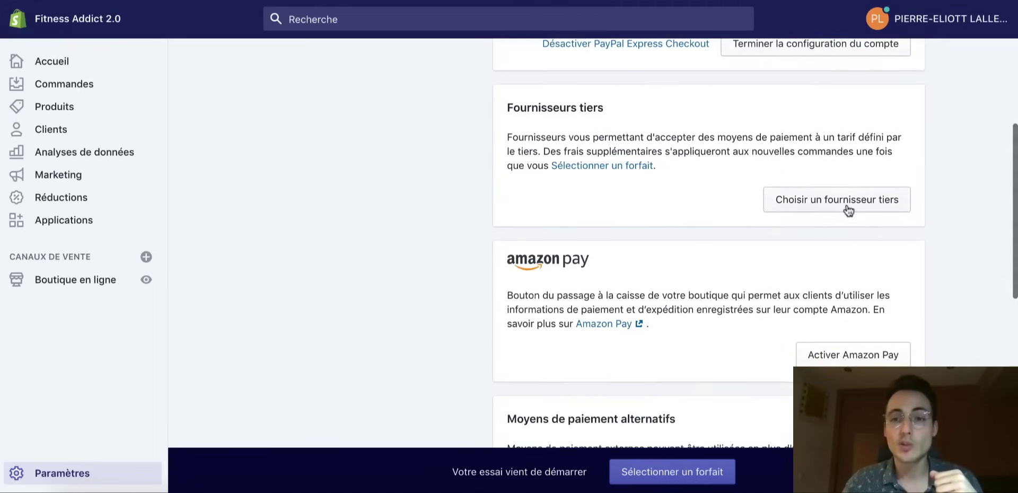
pyautogui.click(847, 207)
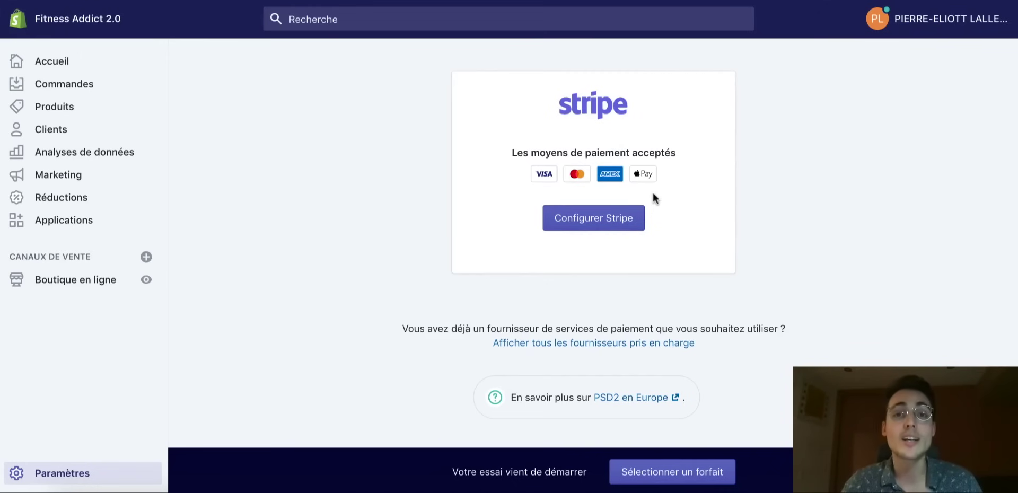
pyautogui.click(592, 218)
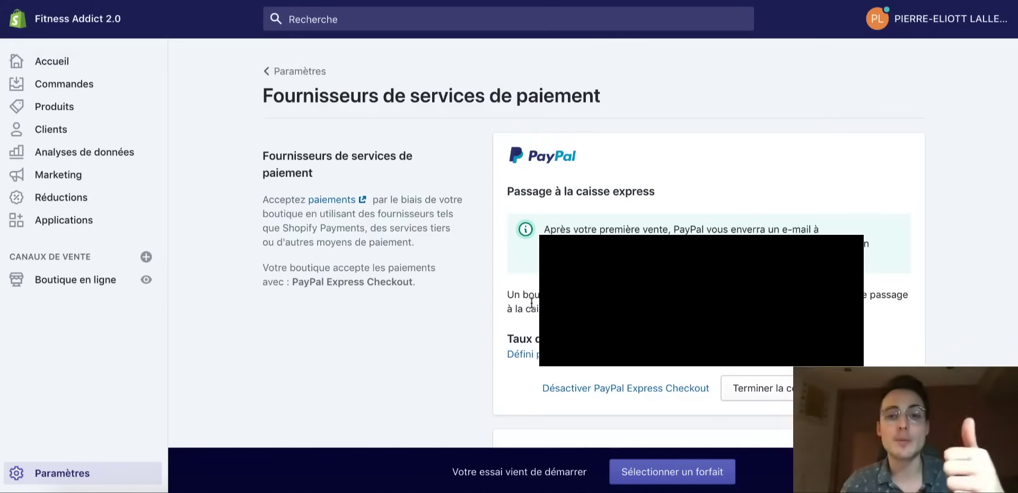
# - Review the remaining payment options: Amazon Pay, alternative and manual payment methods, and payment capture
pyautogui.scroll(-4, 531, 302)
pyautogui.scroll(3, 531, 302)
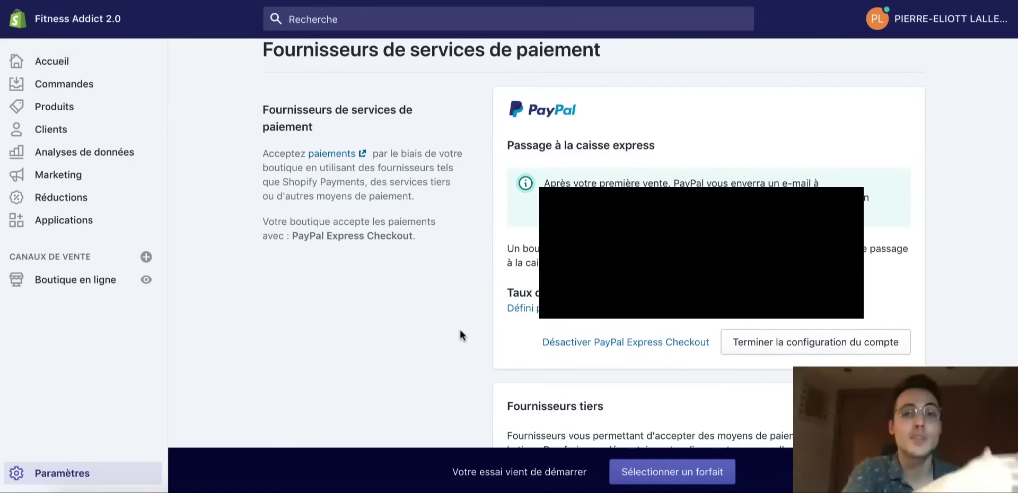
pyautogui.scroll(-10, 460, 335)
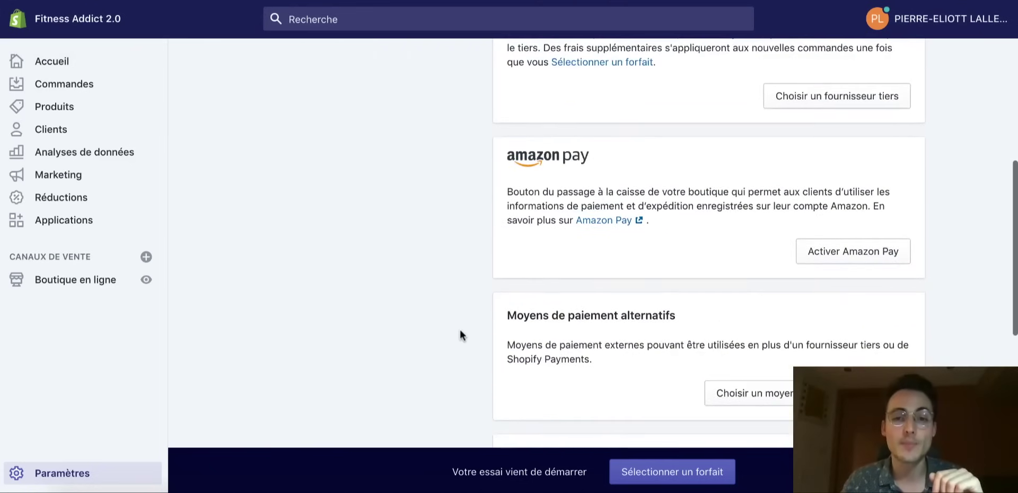
pyautogui.scroll(-2, 460, 335)
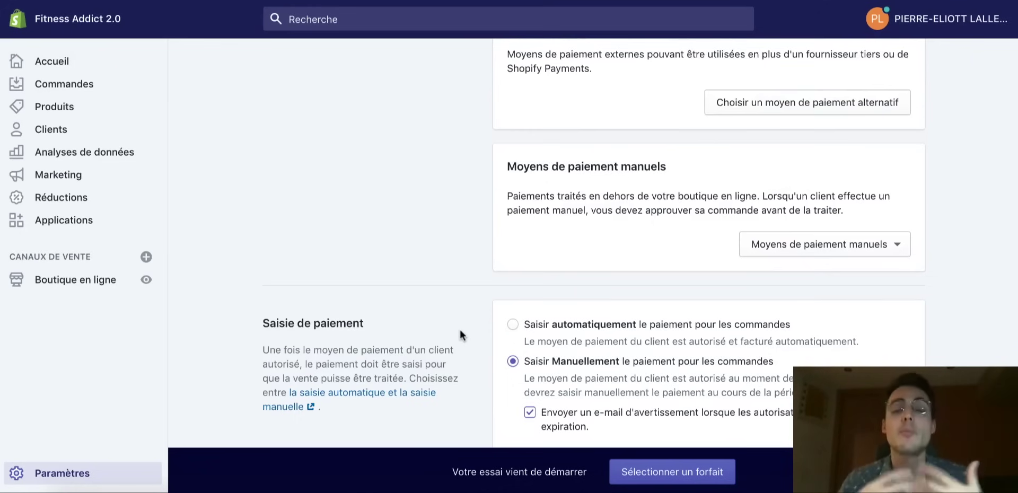
pyautogui.scroll(4, 644, 285)
pyautogui.scroll(5, 644, 285)
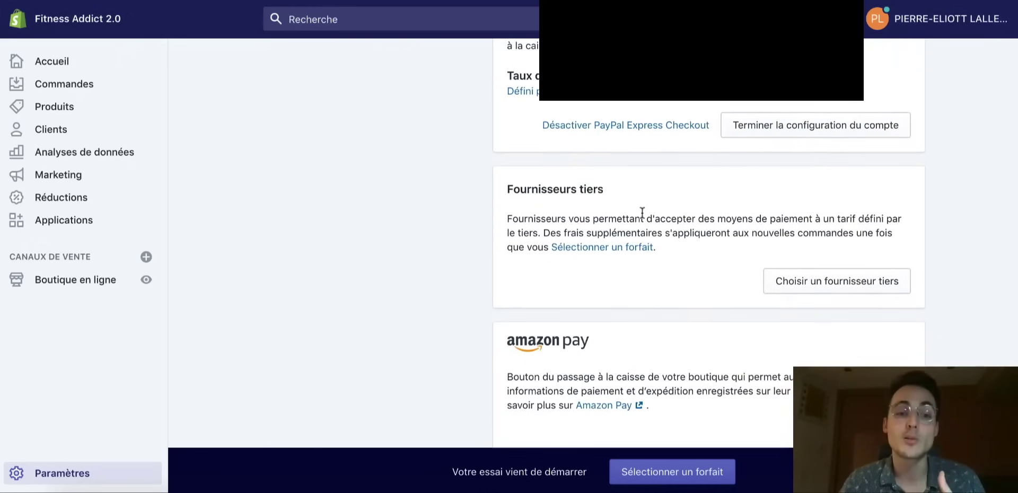
pyautogui.scroll(-10, 642, 212)
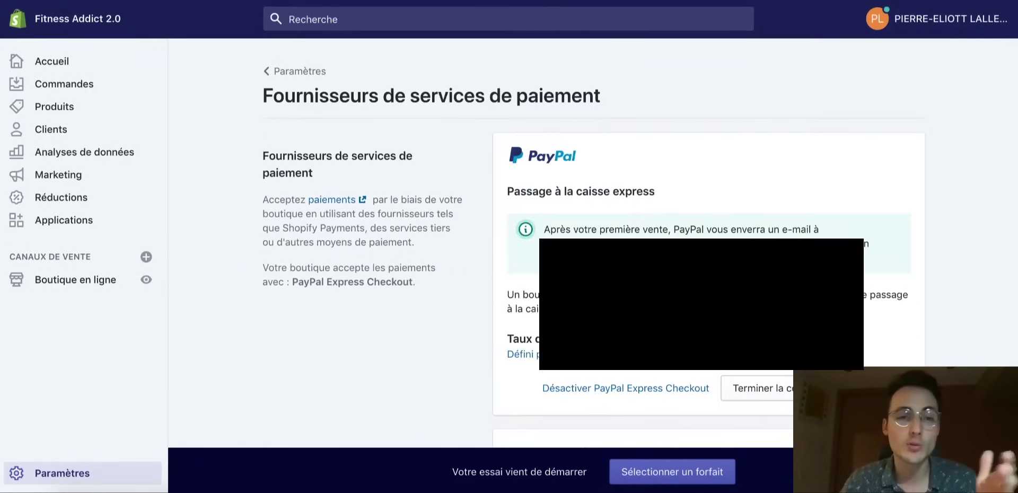
# - Open the store's general settings and review the store information, address, and standards and formats
pyautogui.click(55, 474)
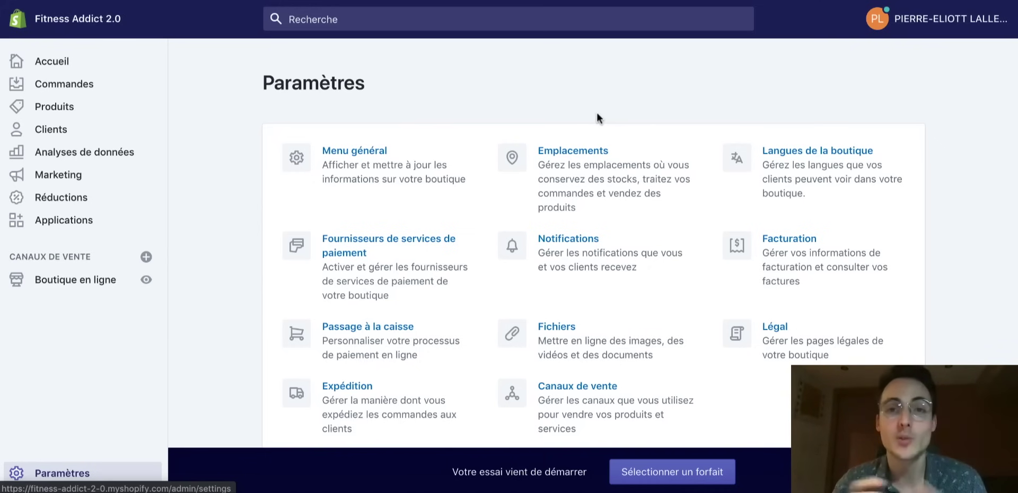
pyautogui.click(392, 174)
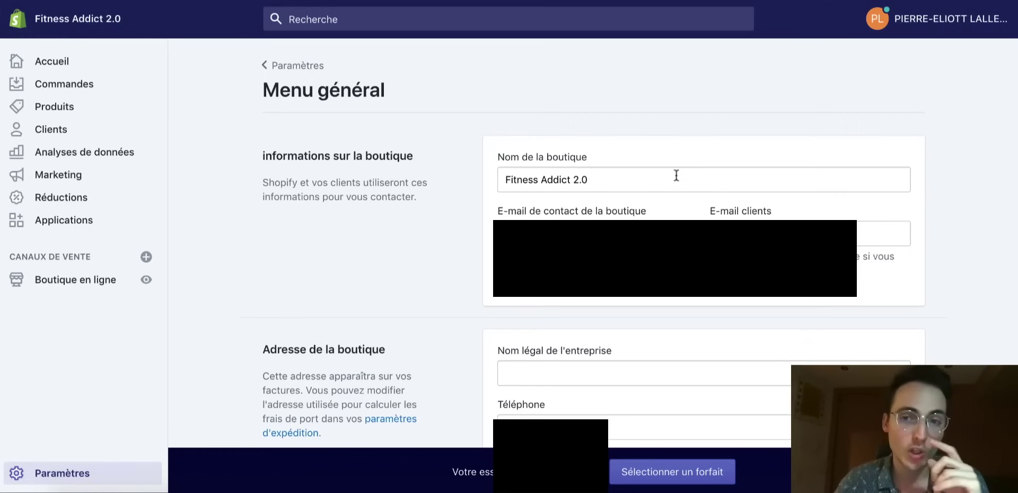
pyautogui.scroll(-2, 467, 233)
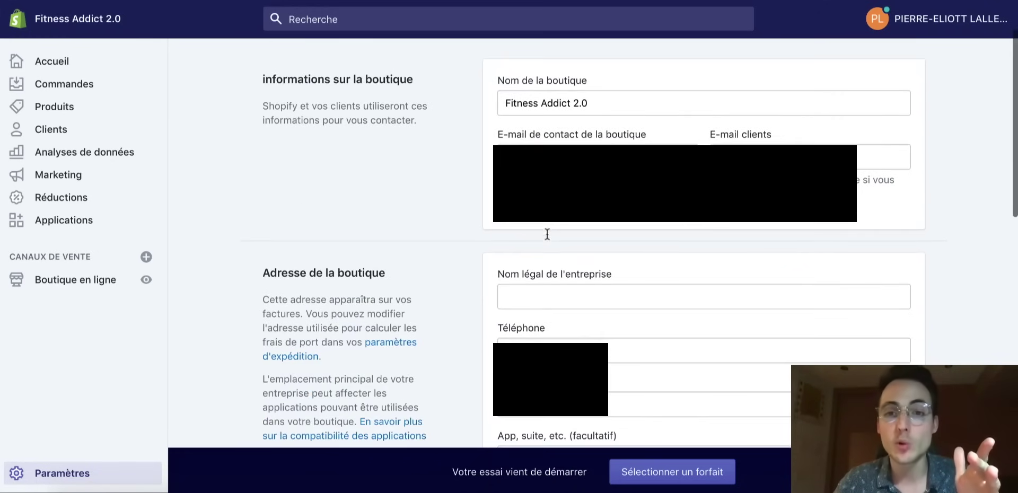
pyautogui.click(504, 156)
pyautogui.click(454, 162)
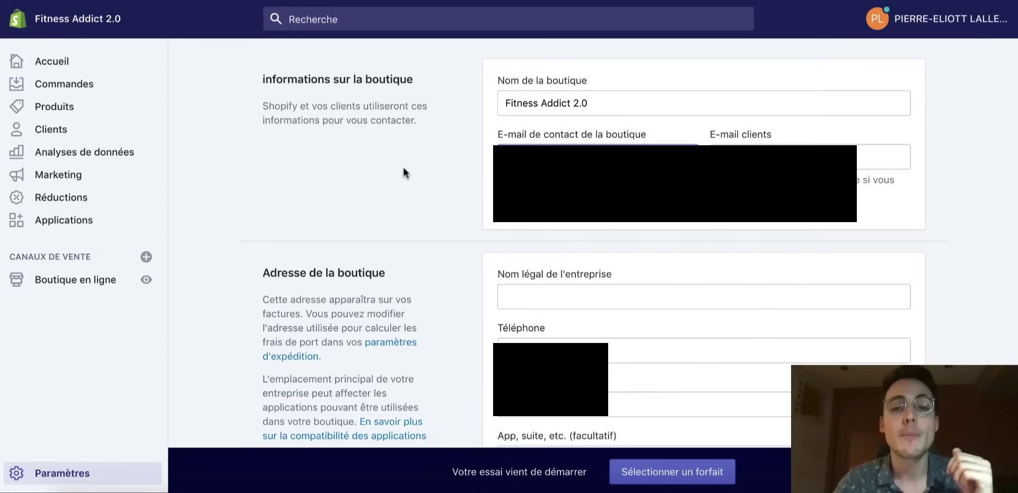
pyautogui.scroll(-3, 436, 191)
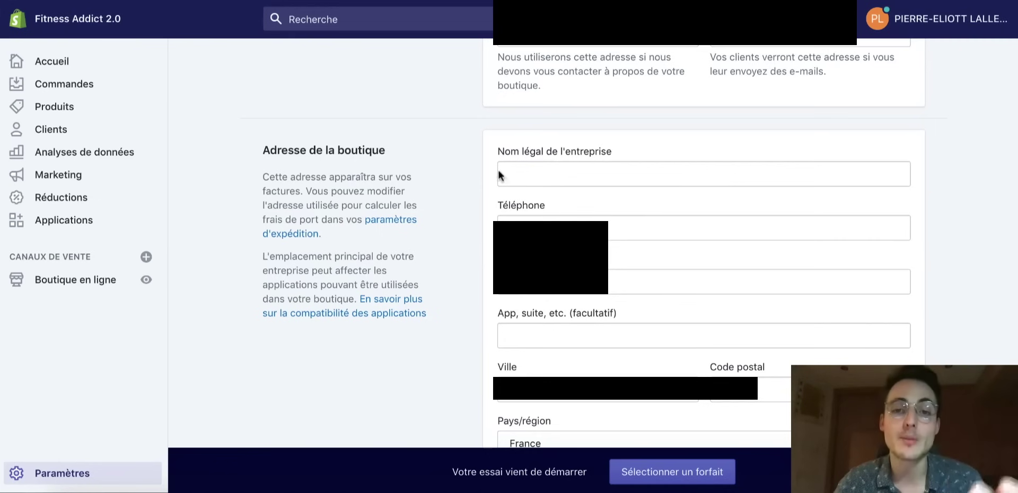
pyautogui.scroll(-3, 444, 231)
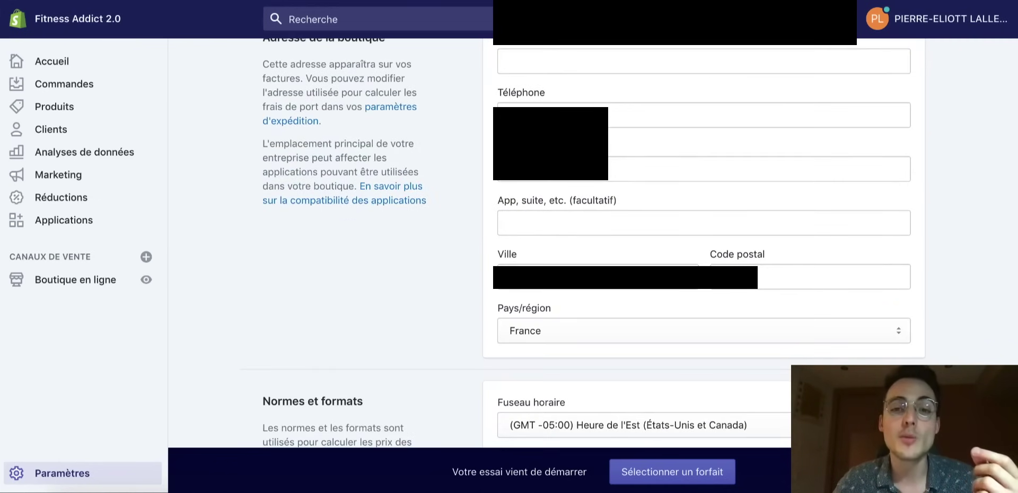
pyautogui.scroll(1, 503, 181)
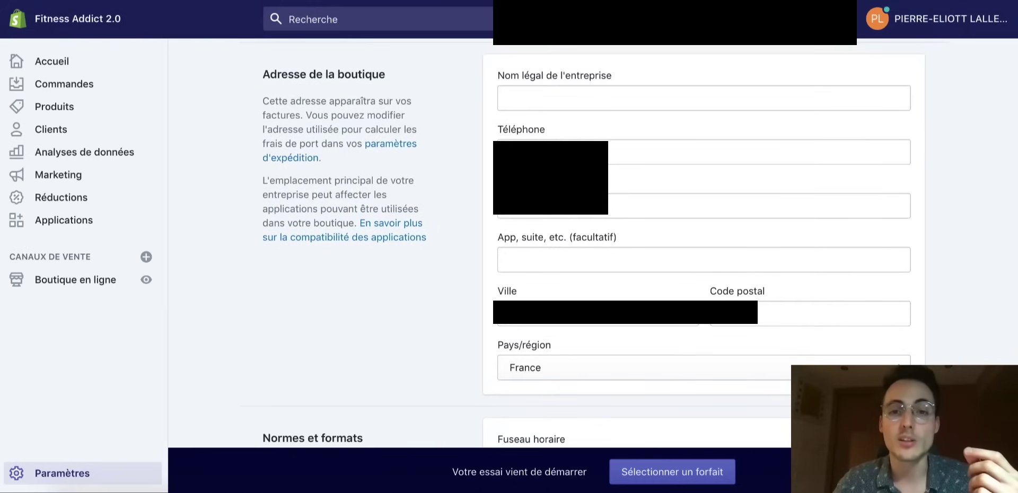
pyautogui.scroll(-2, 476, 212)
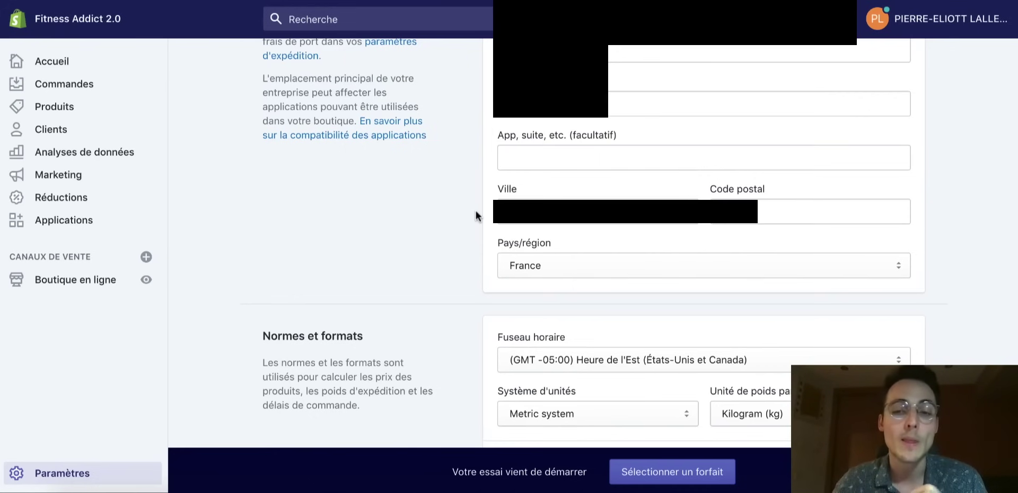
# - Set the store's time zone to (GMT +01:00) Bruxelles in the standards and formats section and save the general settings
pyautogui.scroll(-2, 445, 253)
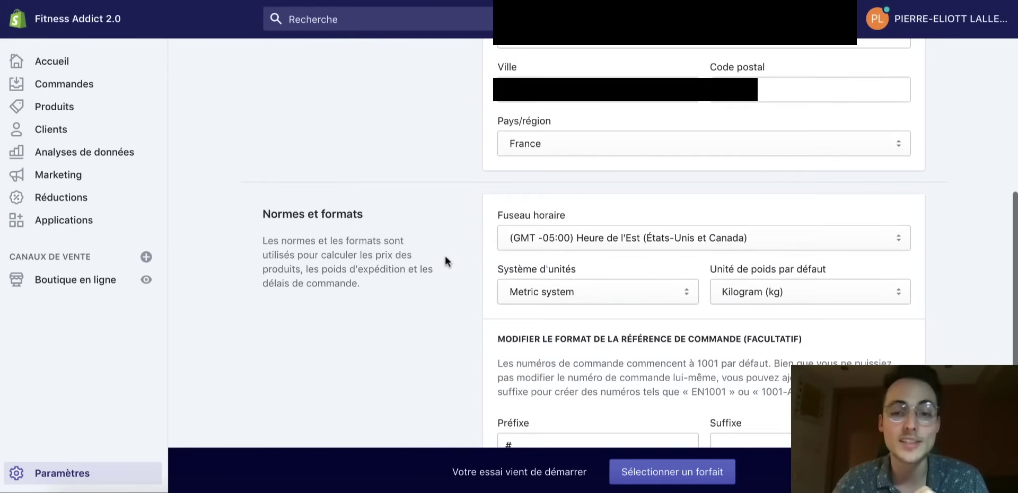
pyautogui.click(602, 236)
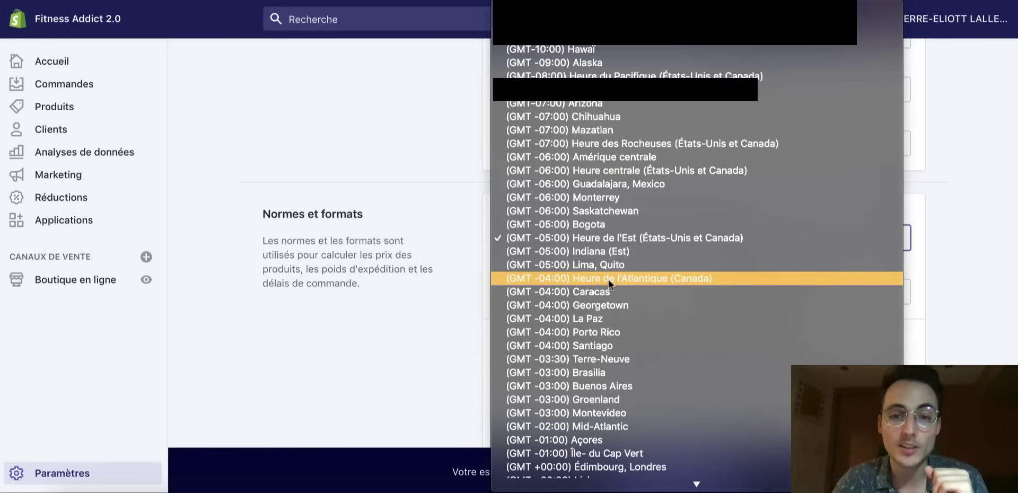
pyautogui.scroll(-4, 608, 279)
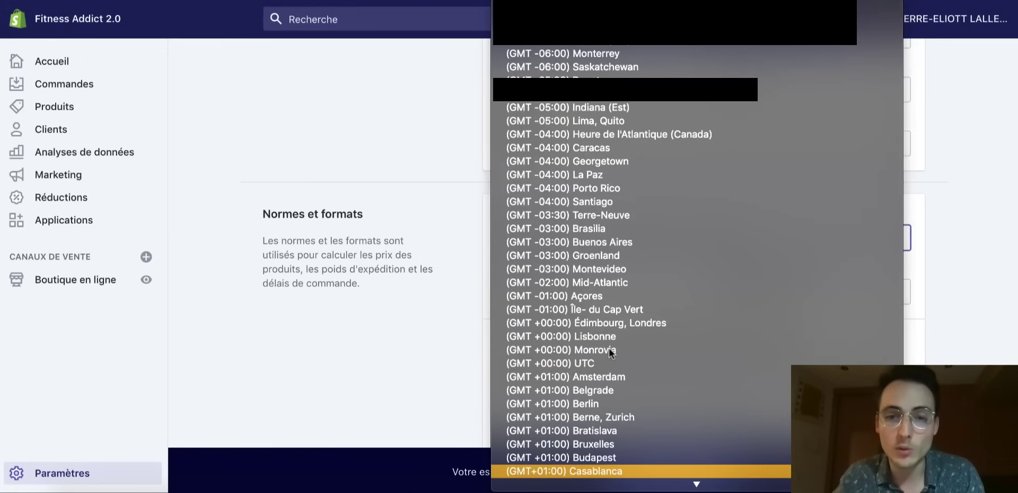
pyautogui.scroll(-4, 605, 377)
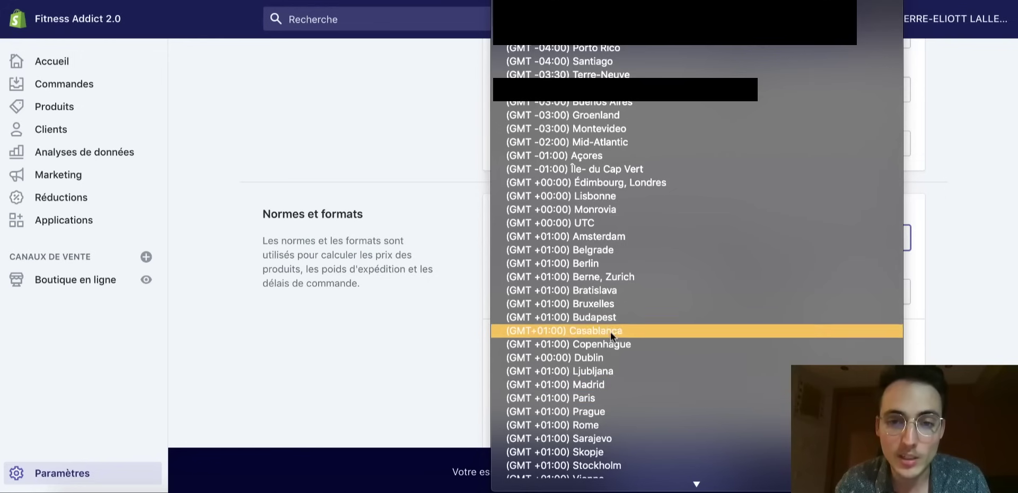
pyautogui.click(616, 304)
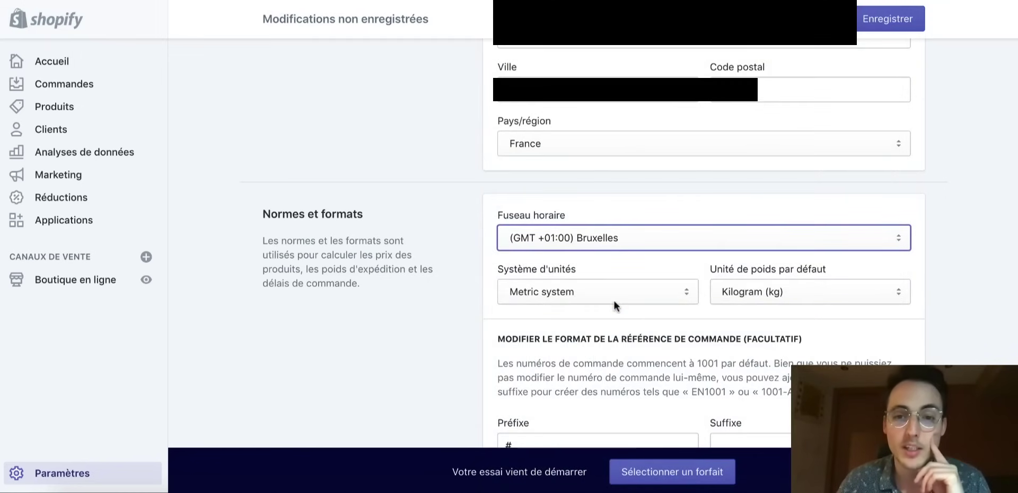
pyautogui.scroll(-2, 689, 255)
pyautogui.scroll(-5, 757, 230)
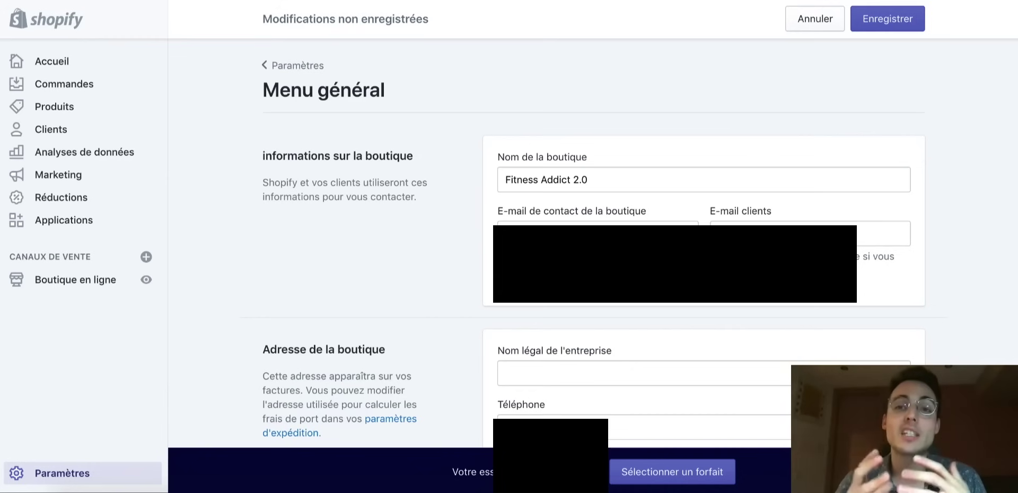
pyautogui.click(878, 25)
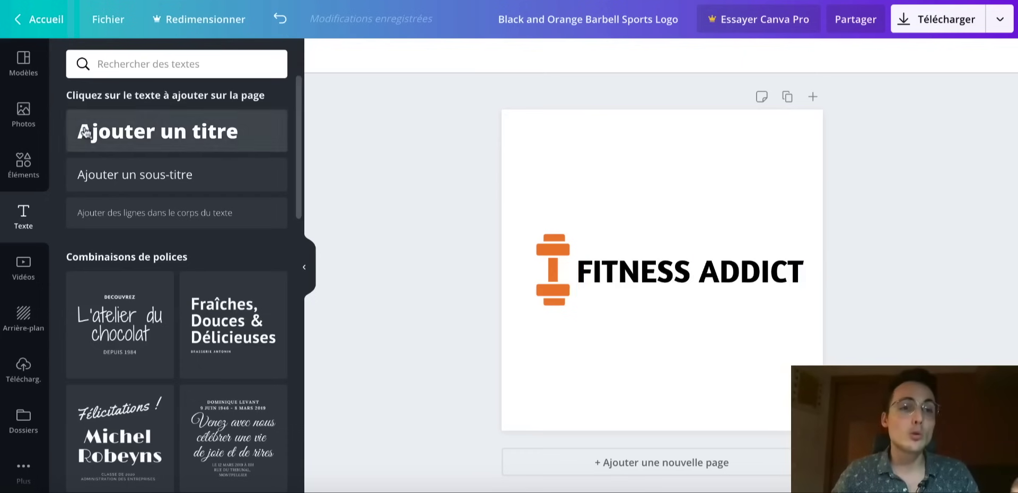
# - Switch to Canva and browse the design templates for the Fitness Addict logo
pyautogui.click(23, 68)
pyautogui.scroll(-5, 186, 229)
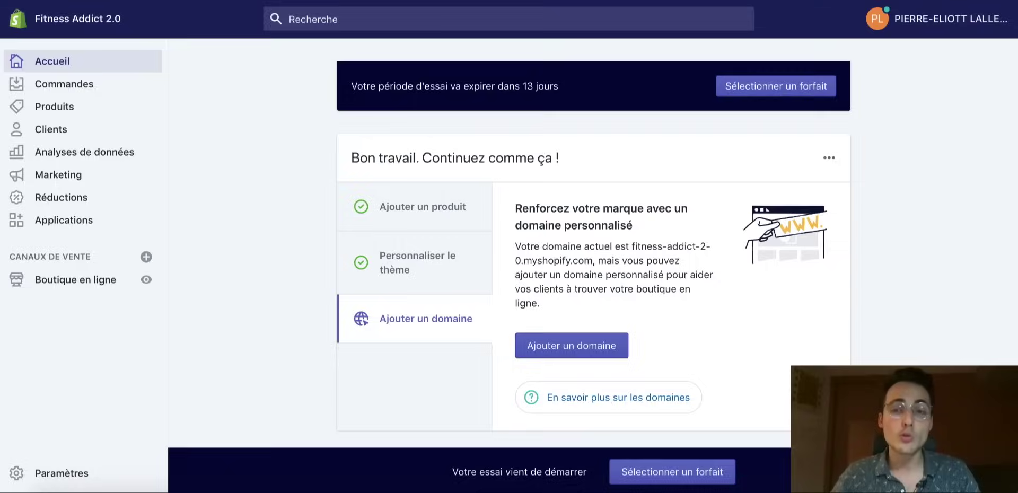
# - Open the online store's current Minimal theme for customization in Shopify and preview the cart through to the checkout information page
pyautogui.click(95, 279)
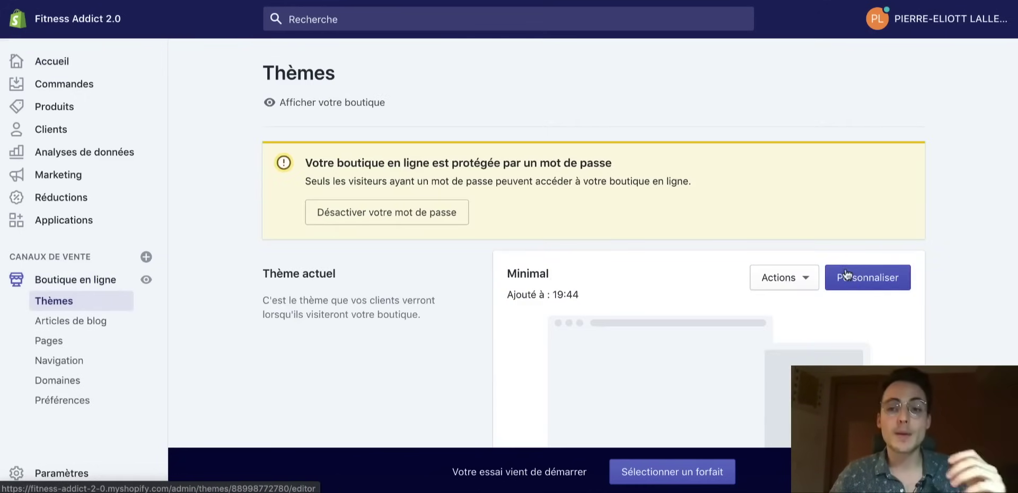
pyautogui.click(846, 274)
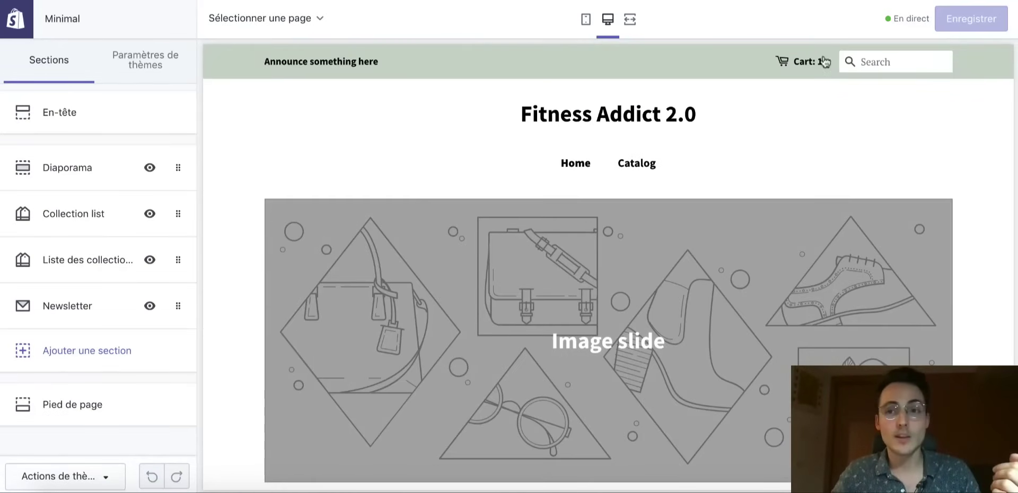
pyautogui.click(808, 66)
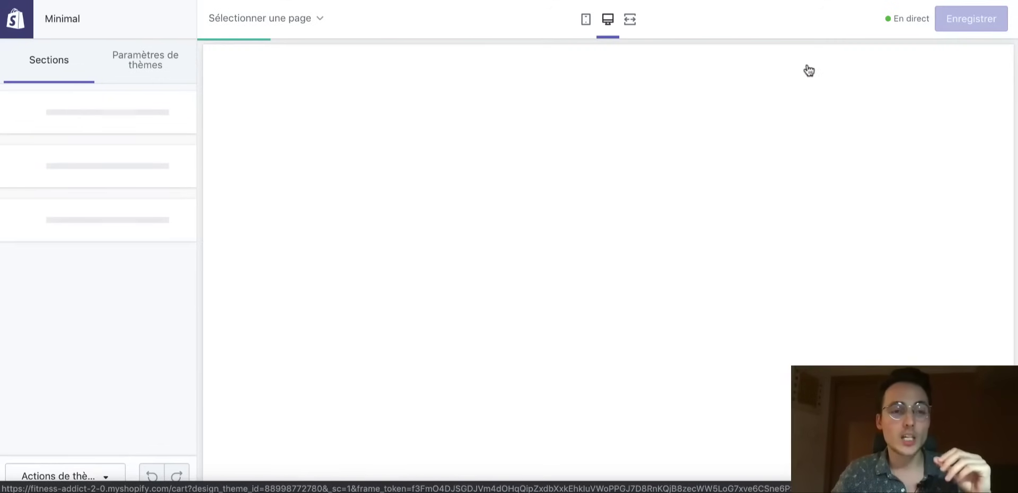
pyautogui.scroll(-4, 710, 196)
pyautogui.scroll(-2, 707, 204)
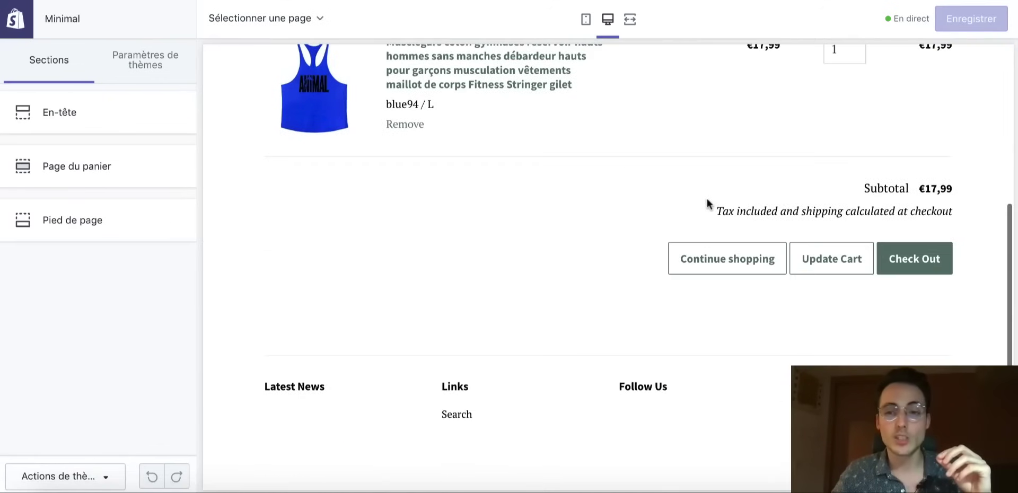
pyautogui.click(943, 267)
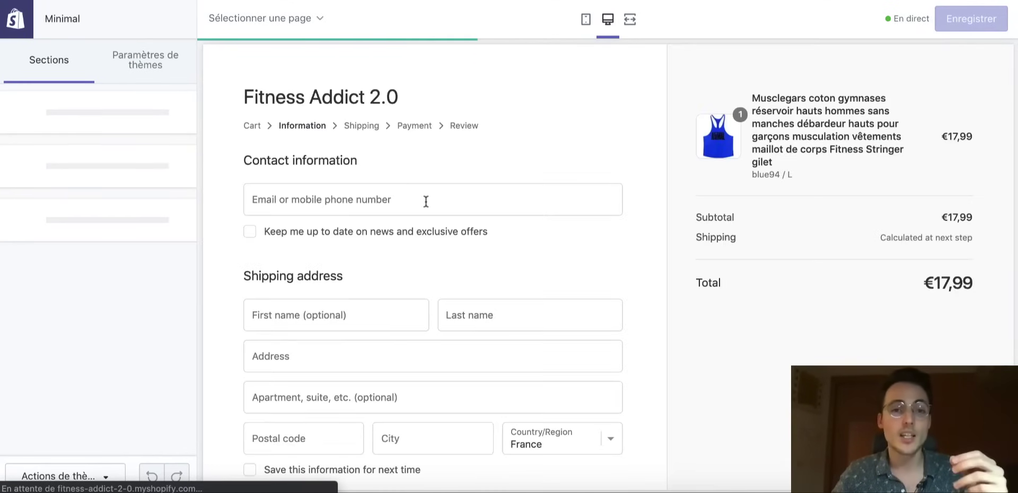
pyautogui.scroll(-3, 425, 201)
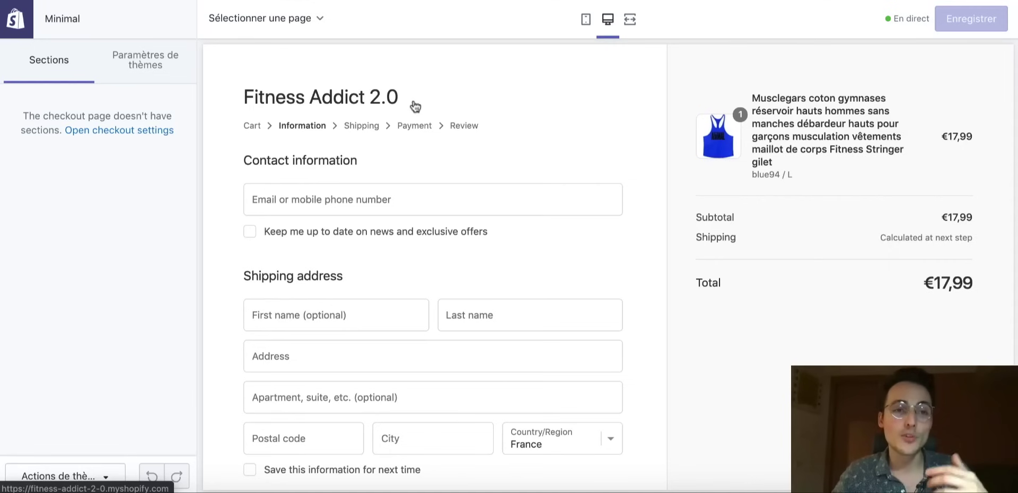
# - Open the checkout settings (Passage à la caisse) in the Minimal theme's general settings
pyautogui.click(125, 61)
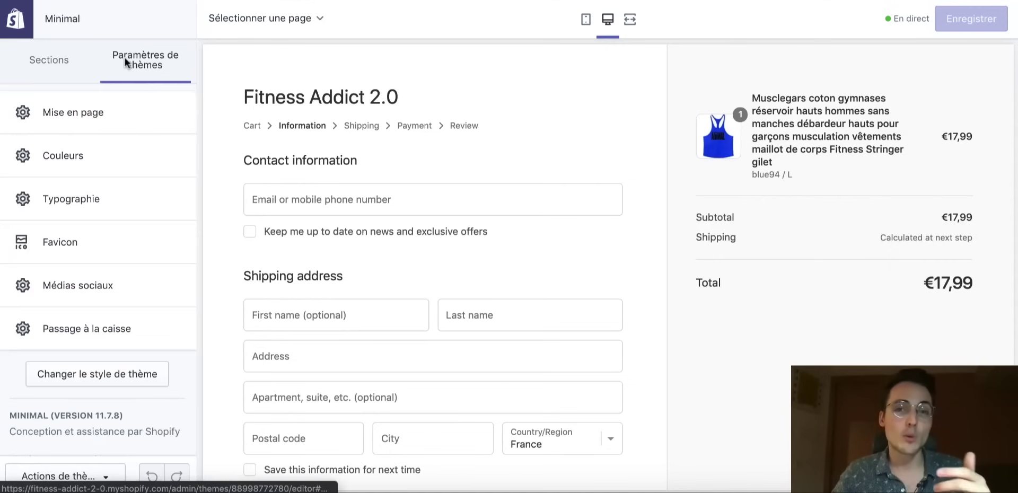
pyautogui.click(106, 331)
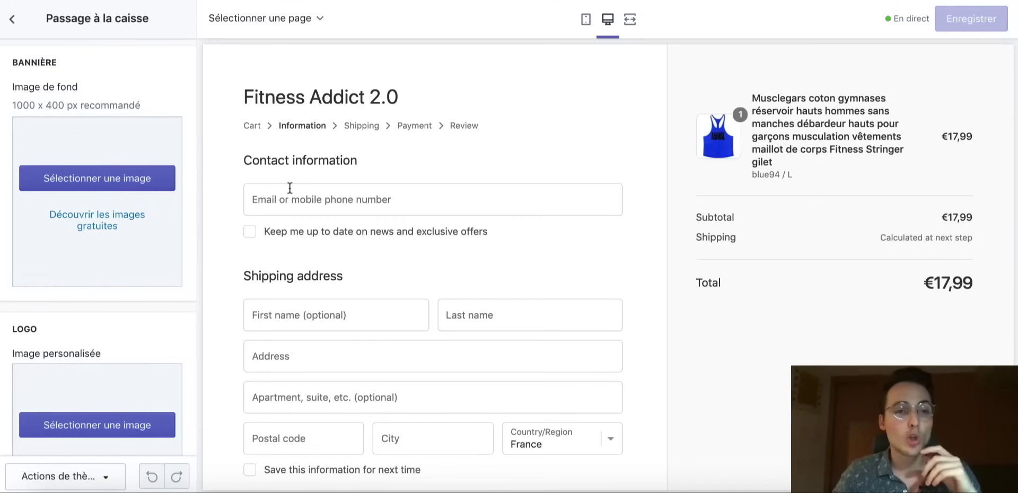
# - Set the Fitness Addict logo from the library as the checkout's custom logo image
pyautogui.scroll(-3, 51, 234)
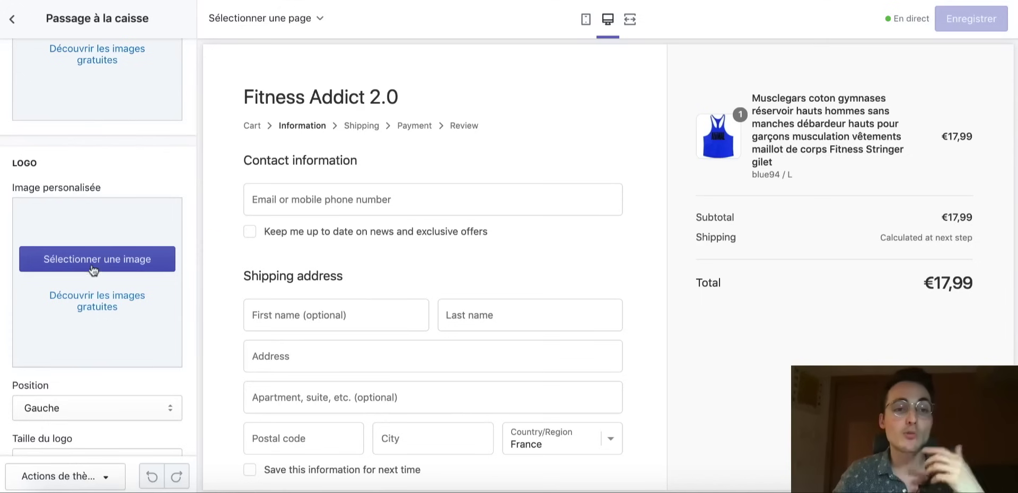
pyautogui.click(93, 269)
pyautogui.click(61, 231)
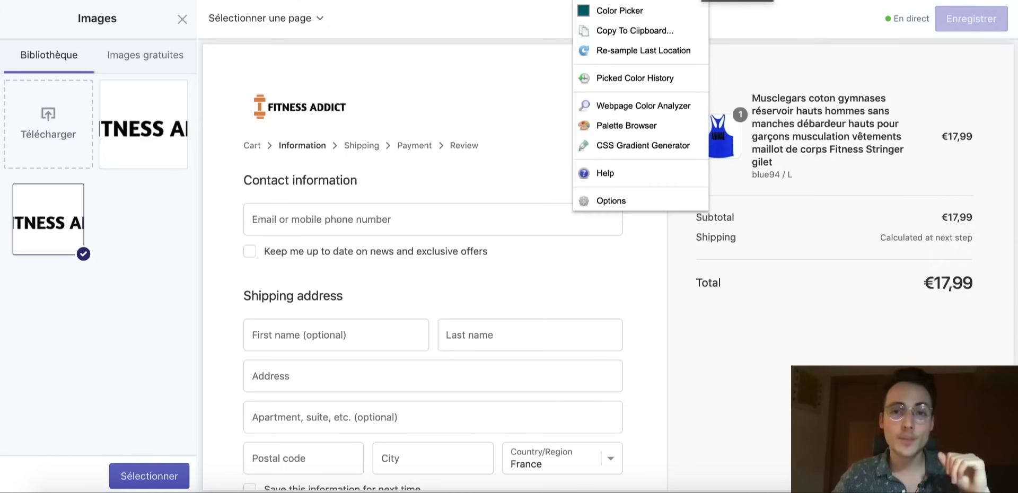
# - Sample the orange #E78A40 from the dumbbell in the checkout logo and copy its colour code
pyautogui.click(642, 11)
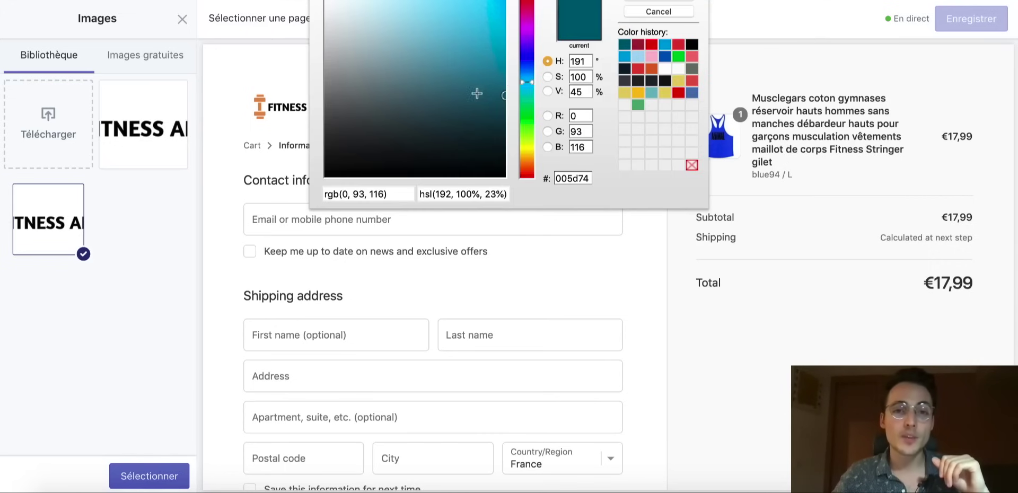
pyautogui.click(720, 12)
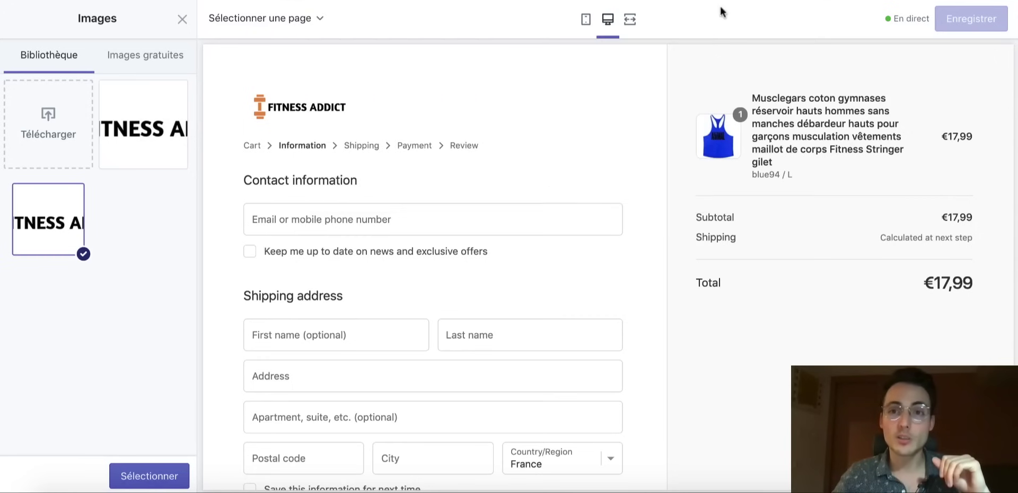
pyautogui.click(705, 1)
pyautogui.click(599, 10)
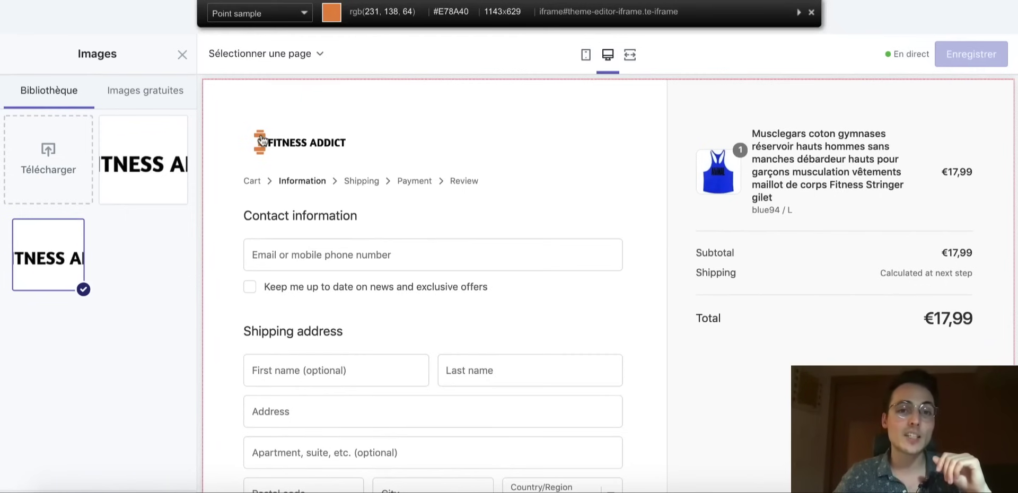
pyautogui.click(260, 135)
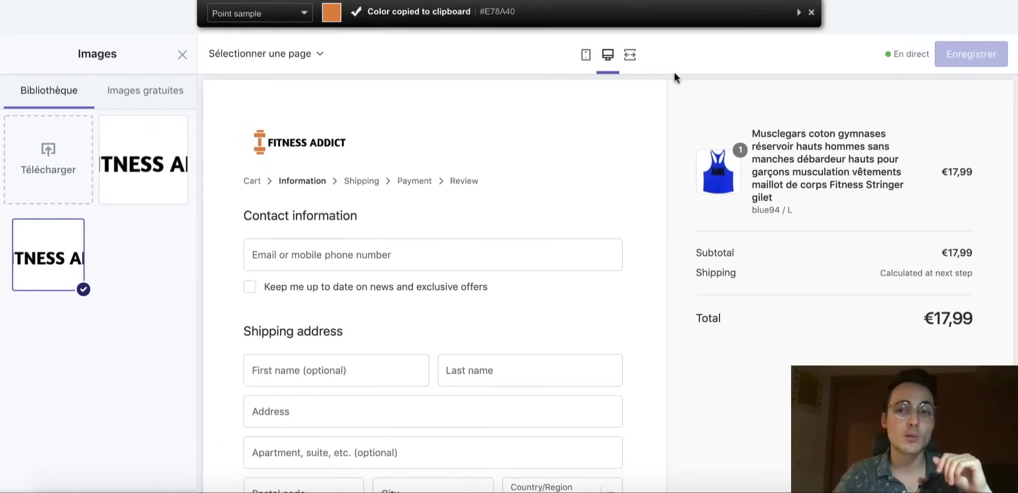
# - Submit the empty checkout form in the preview and reopen the theme's checkout settings
pyautogui.scroll(-3, 371, 310)
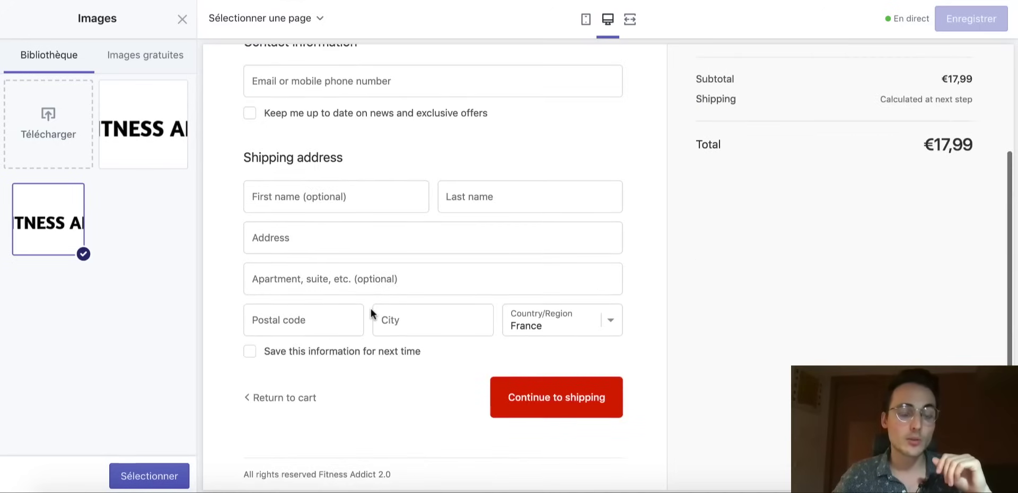
pyautogui.click(547, 412)
pyautogui.click(181, 19)
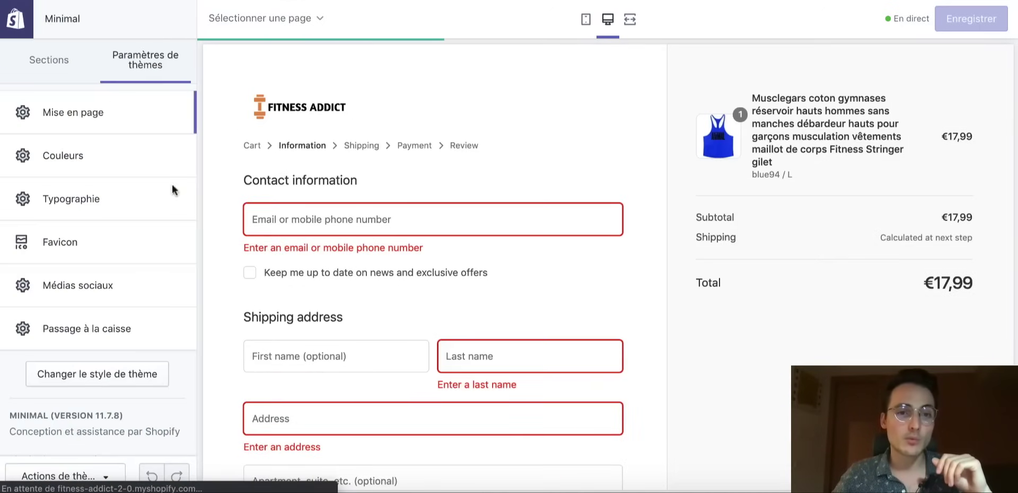
pyautogui.scroll(-2, 98, 232)
pyautogui.scroll(-4, 254, 309)
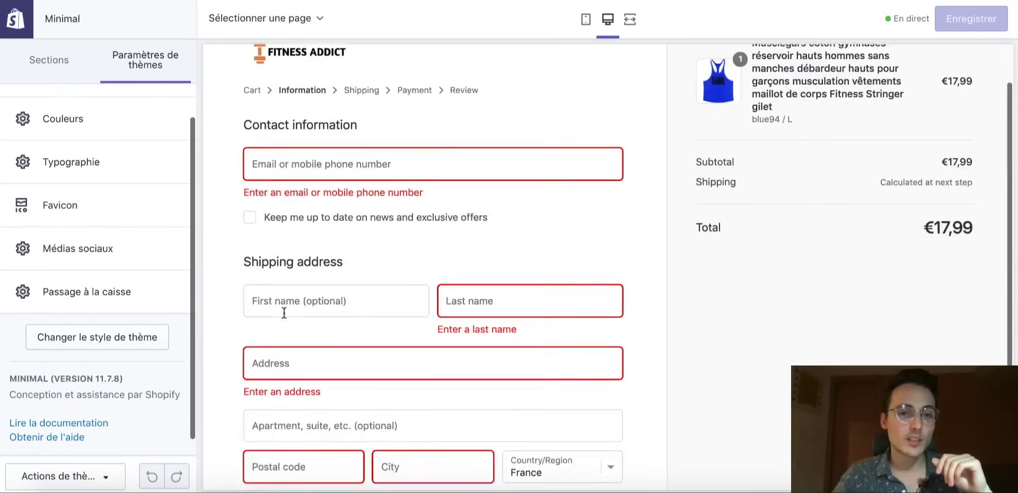
pyautogui.click(106, 305)
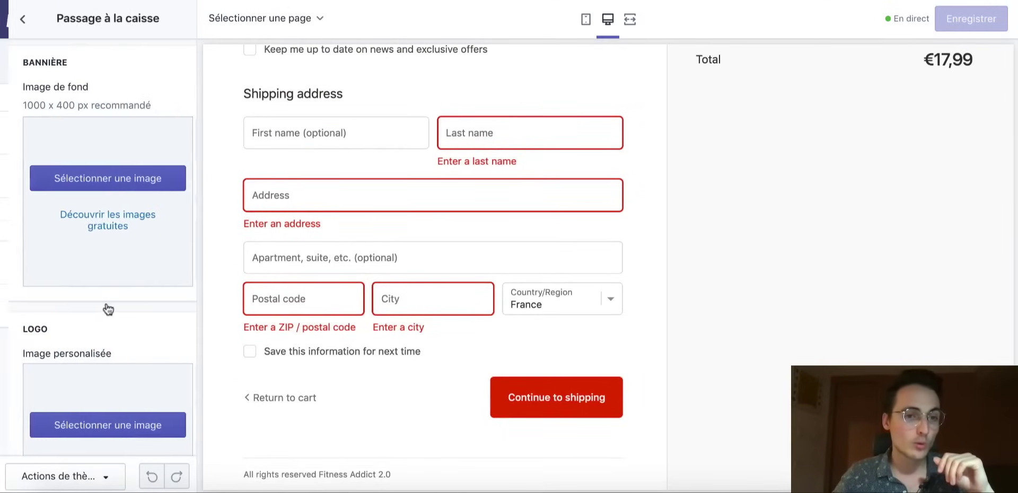
# - Set the checkout button colour to #E78A40
pyautogui.scroll(-6, 106, 303)
pyautogui.scroll(-10, 105, 300)
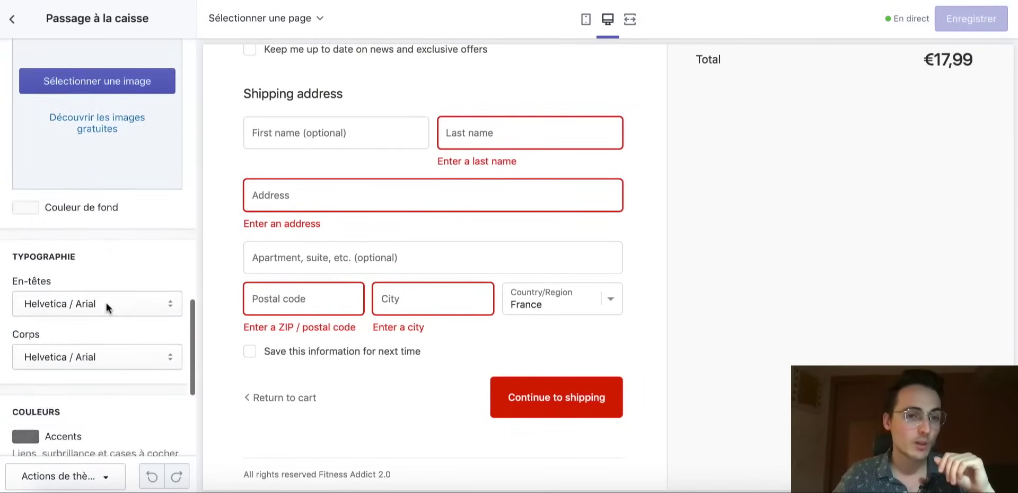
pyautogui.click(33, 280)
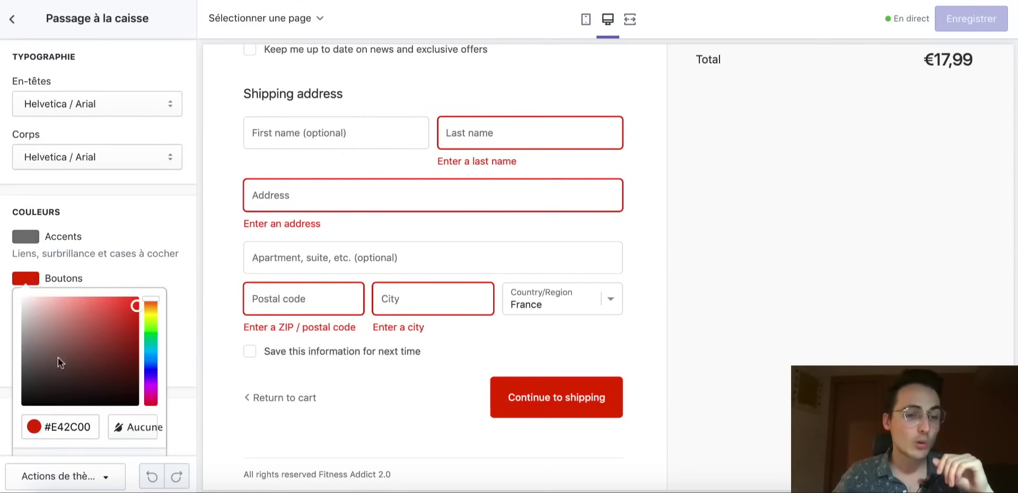
pyautogui.scroll(-1, 58, 360)
pyautogui.click(4, 374)
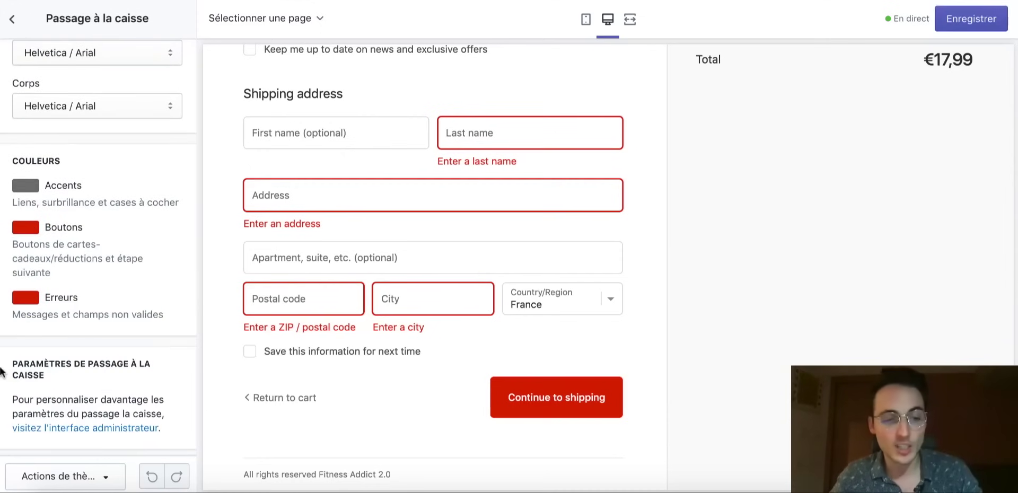
pyautogui.click(21, 232)
pyautogui.click(37, 366)
pyautogui.hotkey('ctrl', 'v')
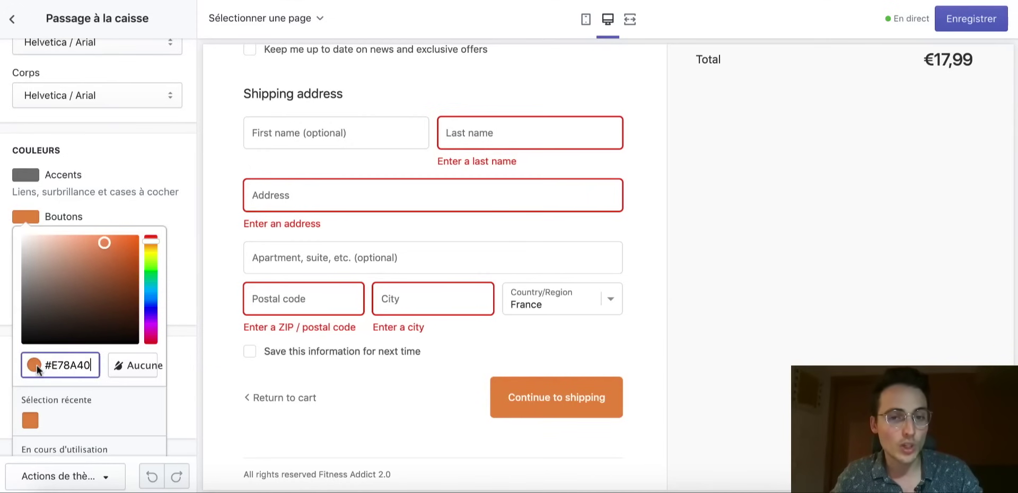
# - Save the checkout customizations and exit the theme editor
pyautogui.click(129, 207)
pyautogui.click(22, 300)
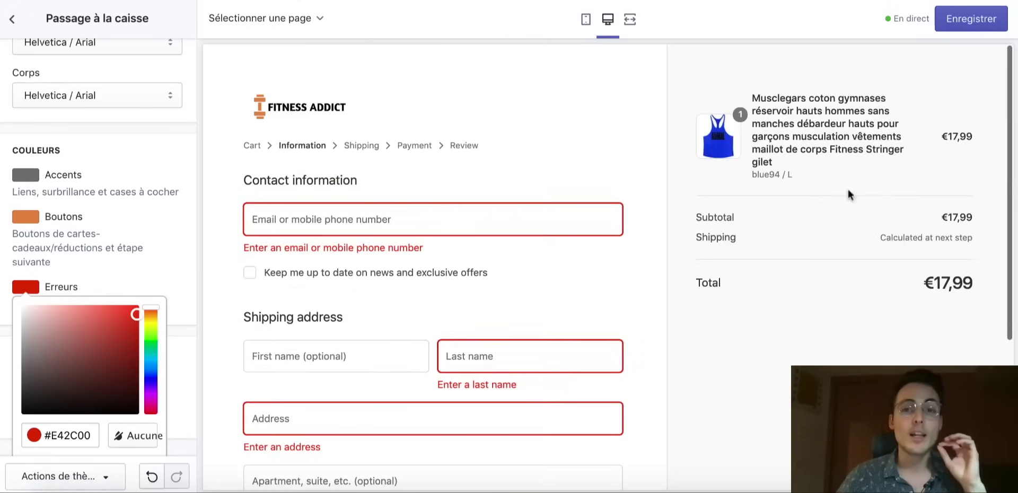
pyautogui.click(977, 19)
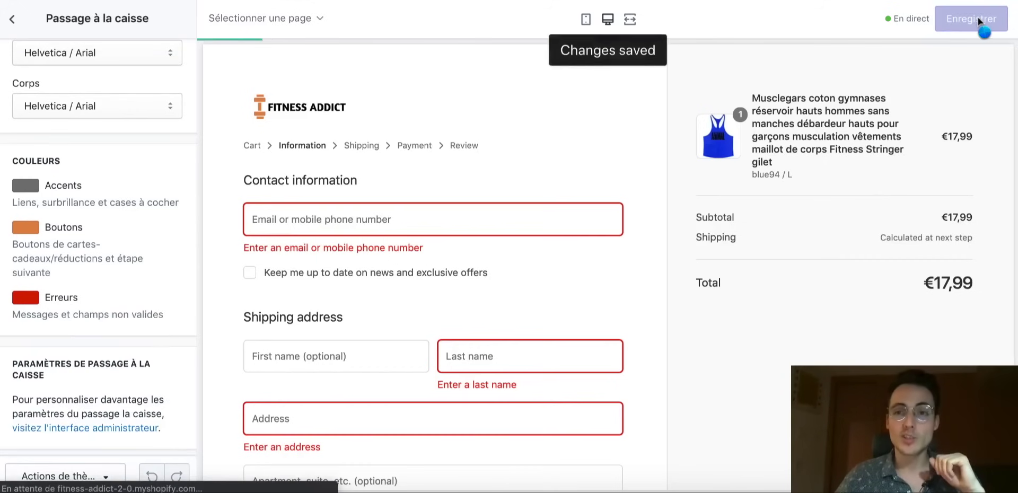
pyautogui.click(12, 19)
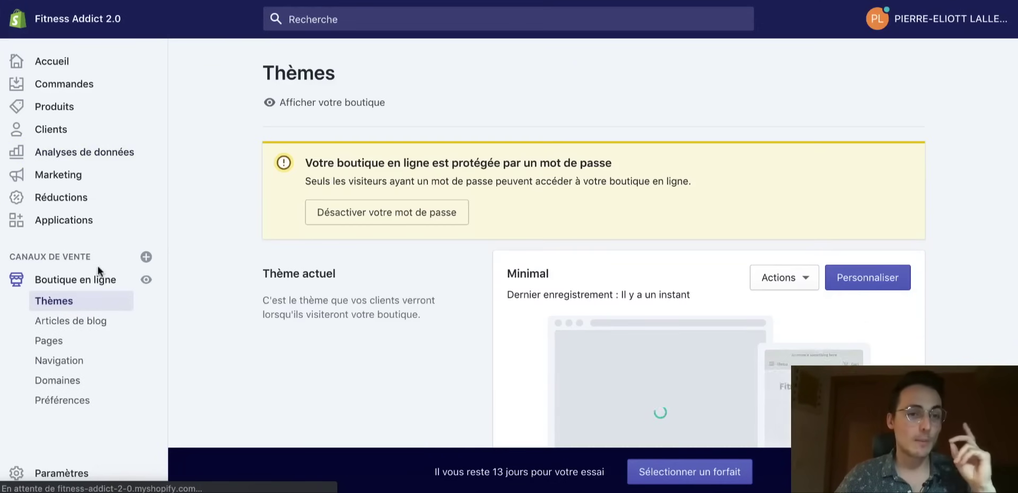
# - Add a new online store page titled "Contactez-nous"
pyautogui.click(55, 346)
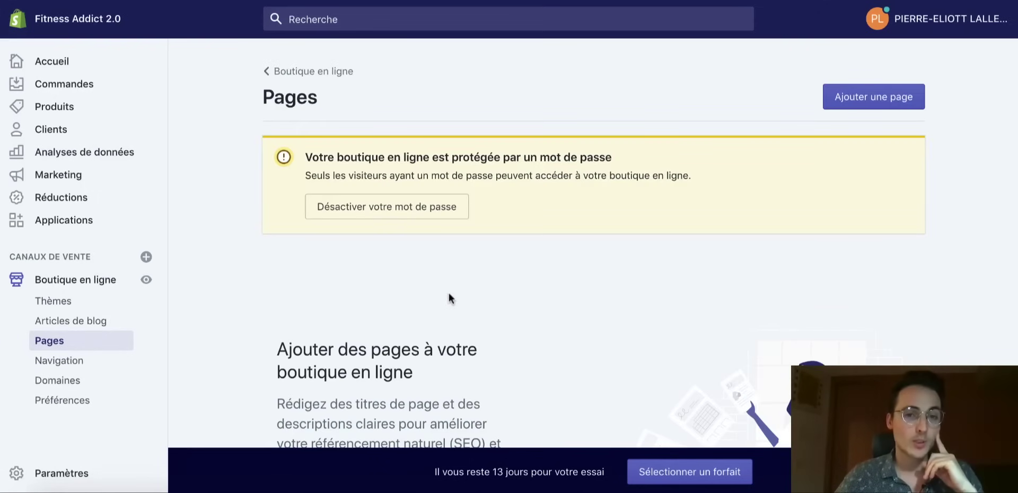
pyautogui.click(862, 97)
pyautogui.click(438, 196)
pyautogui.write('Cob')
pyautogui.write('ntactez-nous')
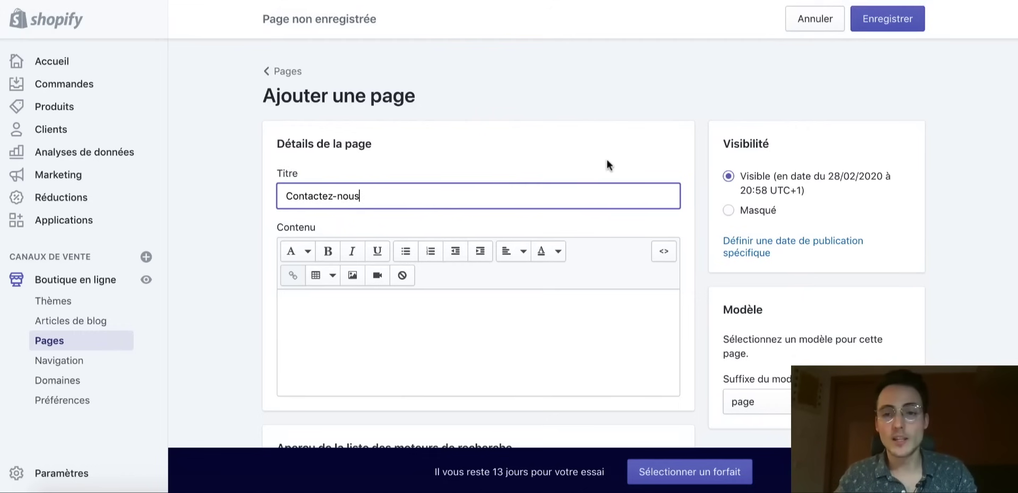
# - Assign the page.contact template to the Contactez-nous page and save it
pyautogui.scroll(-2, 609, 165)
pyautogui.click(779, 313)
pyautogui.click(771, 324)
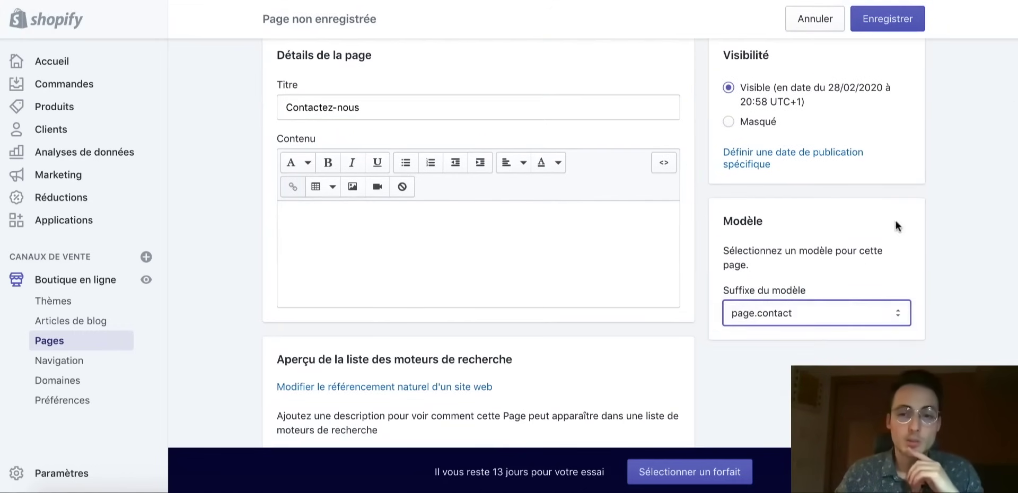
pyautogui.scroll(1, 903, 48)
pyautogui.click(903, 24)
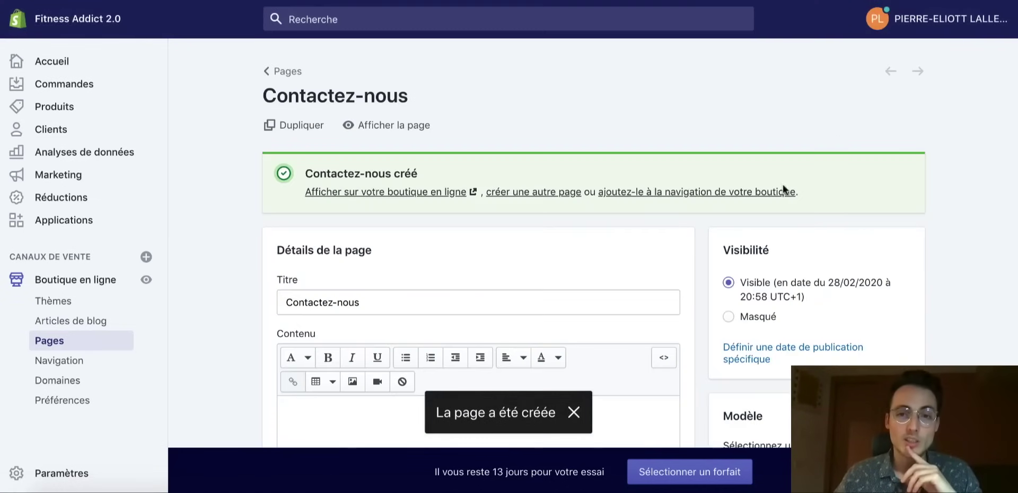
# - Preview the Contactez-nous page in the store, check its contact form and close the preview
pyautogui.scroll(-2, 705, 228)
pyautogui.click(400, 77)
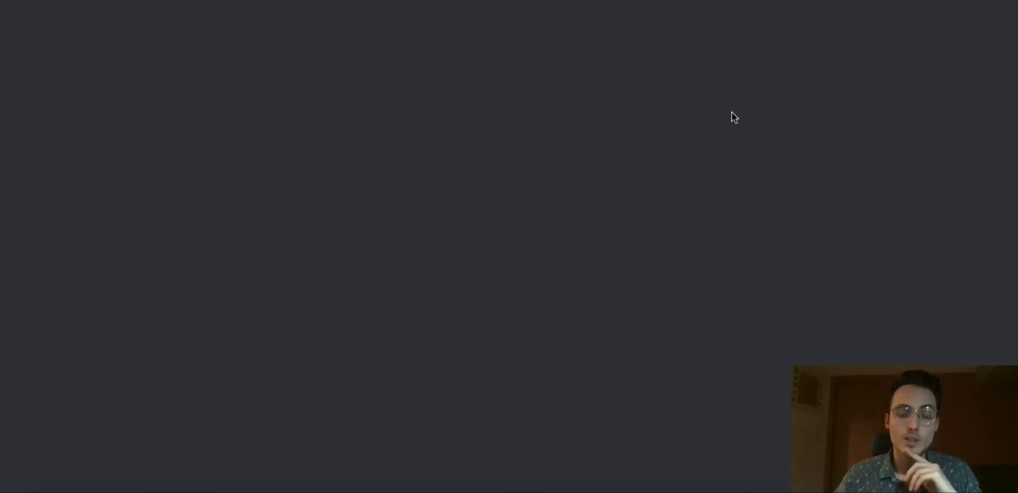
pyautogui.scroll(-2, 607, 180)
pyautogui.scroll(-2, 607, 180)
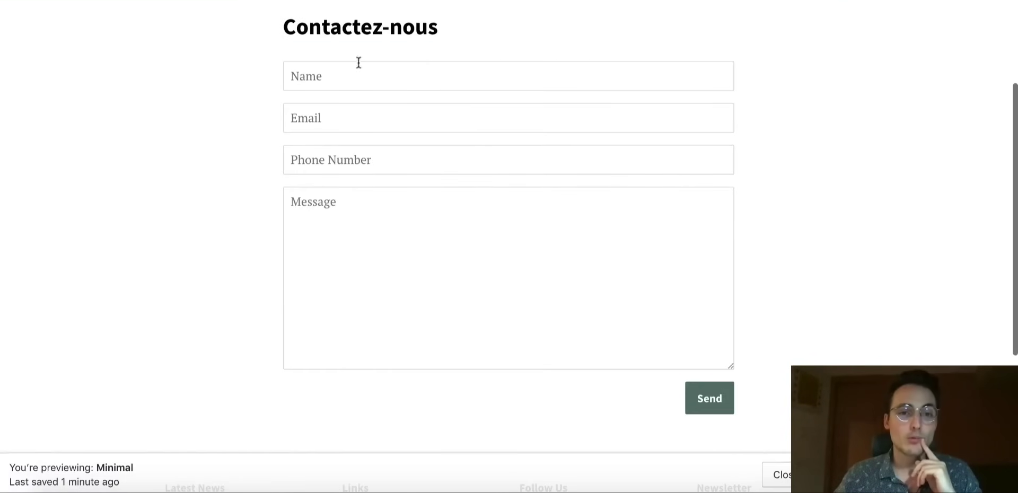
pyautogui.scroll(3, 429, 286)
pyautogui.scroll(2, 488, 170)
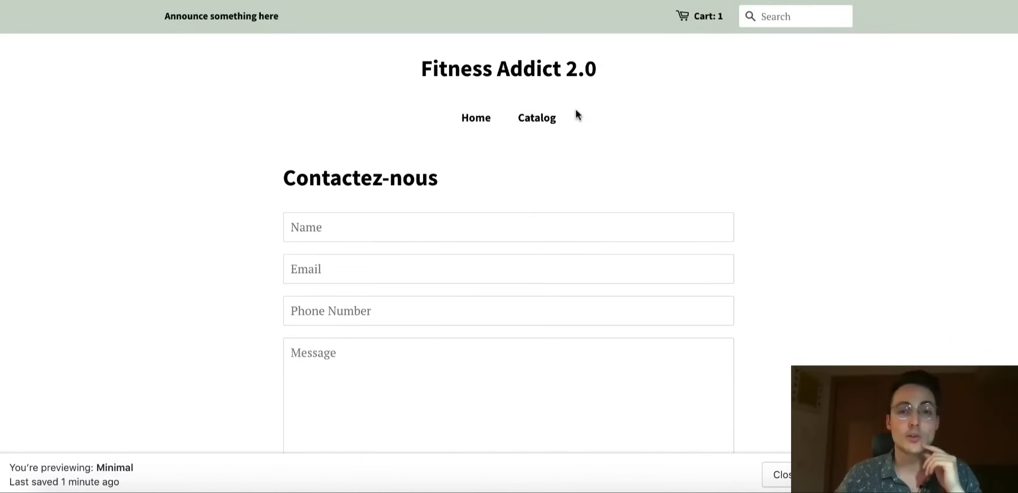
pyautogui.hotkey('ctrl', 'w')
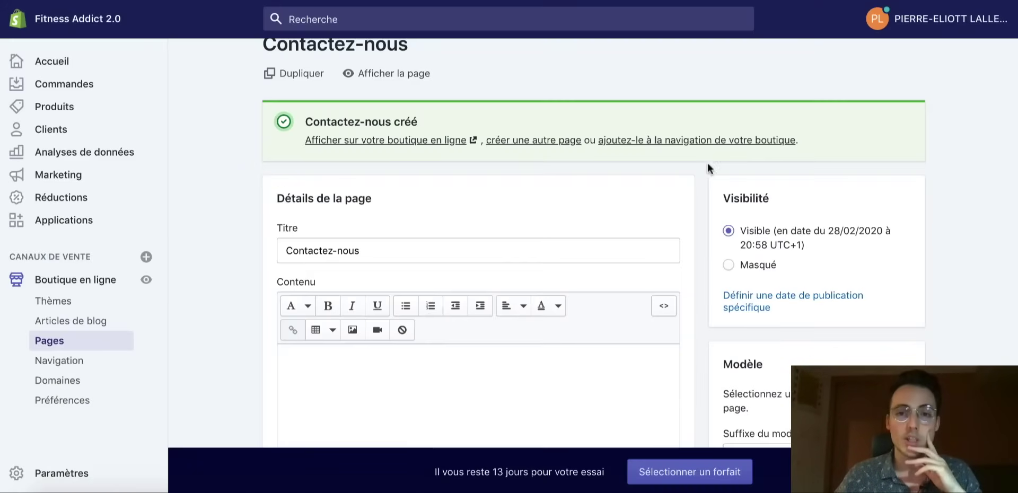
# - Add another online store page titled "À propos de nous"
pyautogui.scroll(-3, 617, 233)
pyautogui.scroll(-2, 443, 256)
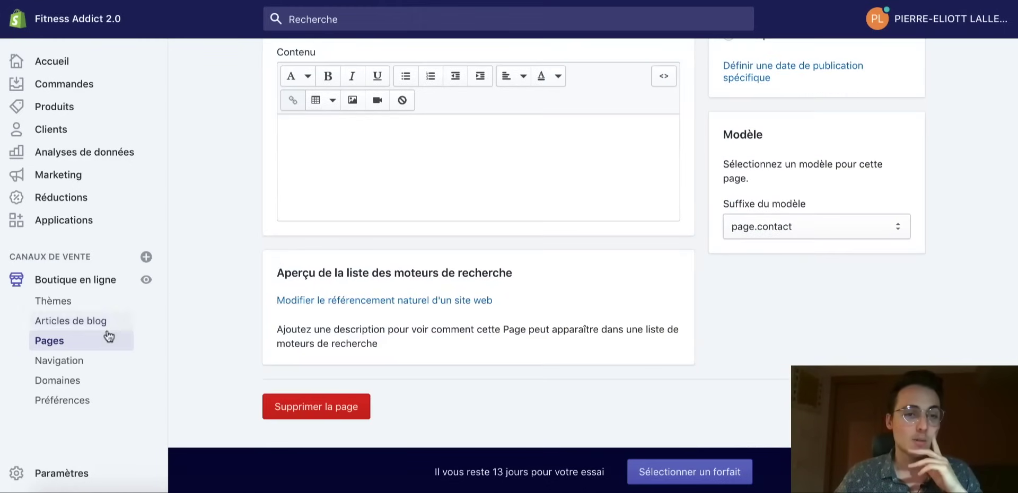
pyautogui.click(83, 340)
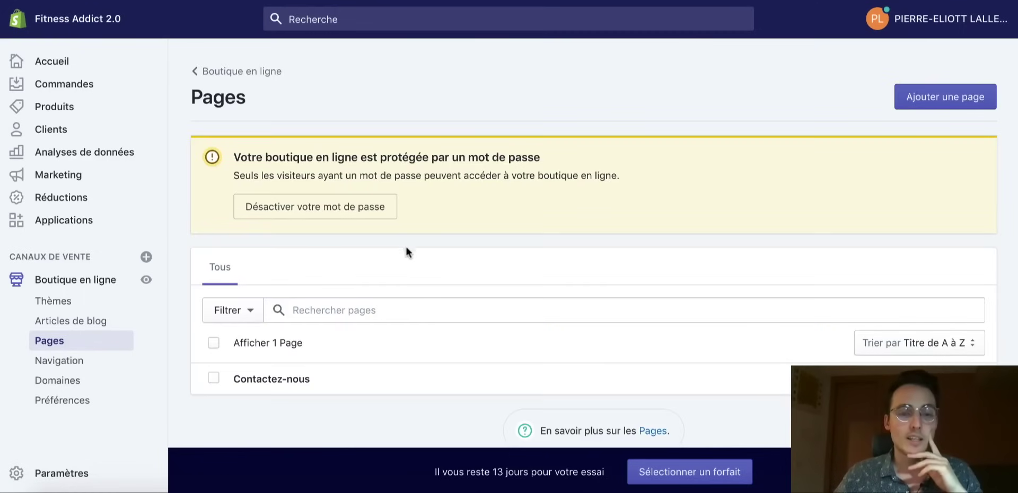
pyautogui.scroll(-1, 371, 265)
pyautogui.click(928, 79)
pyautogui.click(417, 192)
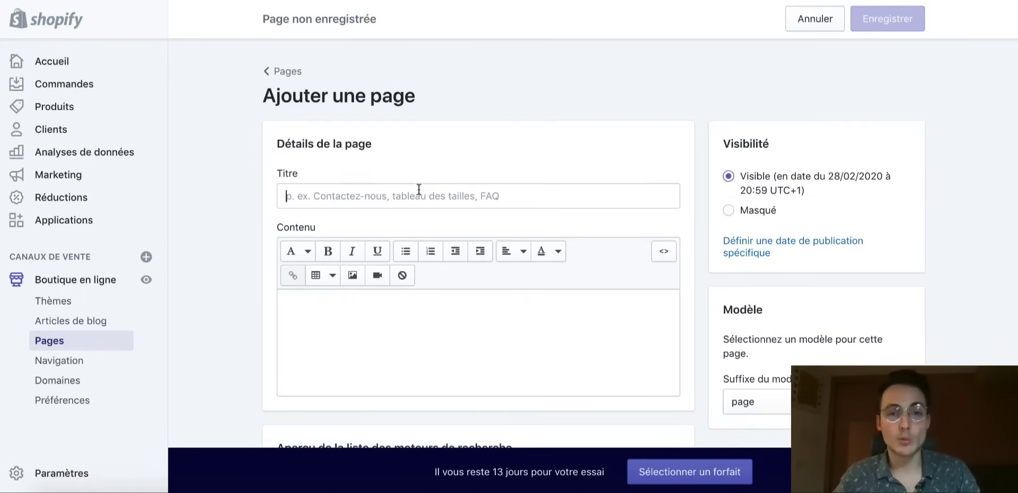
pyautogui.write('À notre')
pyautogui.press('BackSpace')
pyautogui.press('BackSpace')
pyautogui.press('BackSpace')
pyautogui.press('BackSpace')
pyautogui.press('BackSpace')
pyautogui.press('BackSpace')
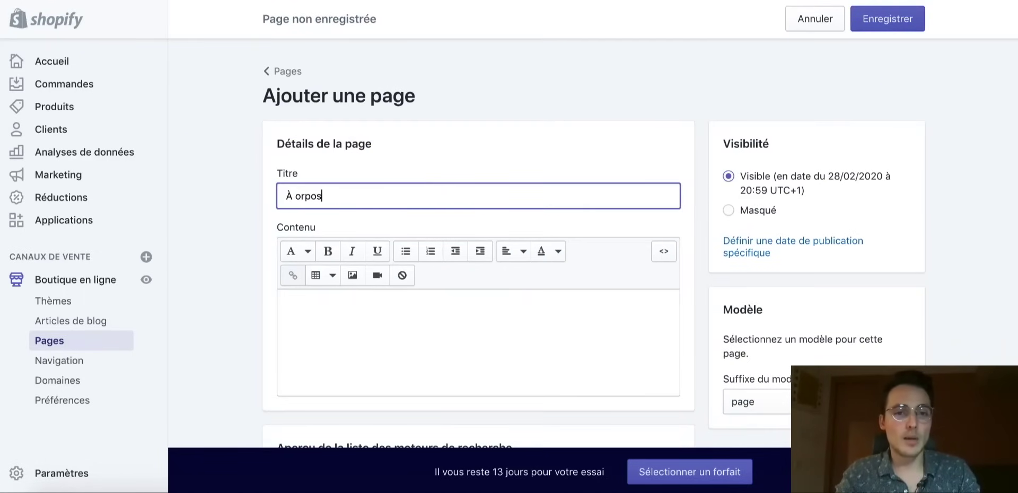
pyautogui.write('propos de nous')
pyautogui.click(465, 323)
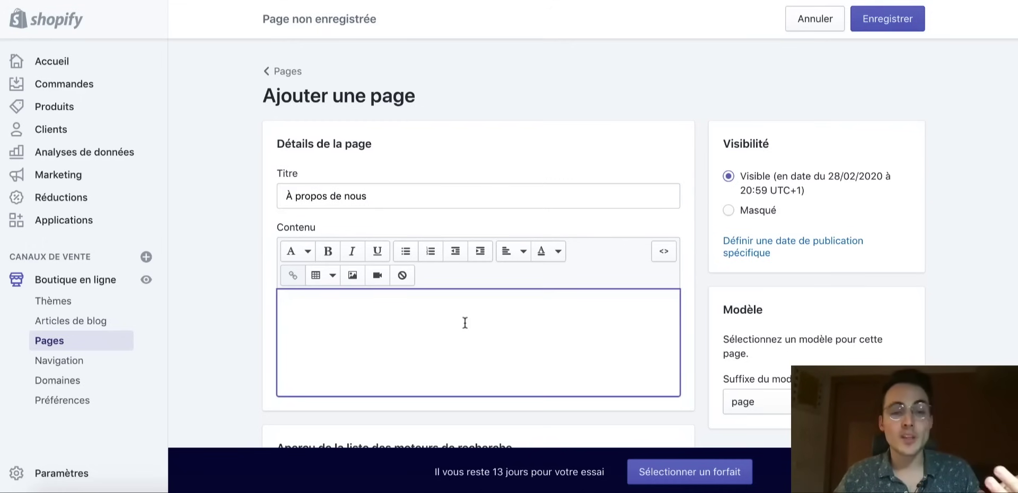
pyautogui.scroll(-1, 465, 322)
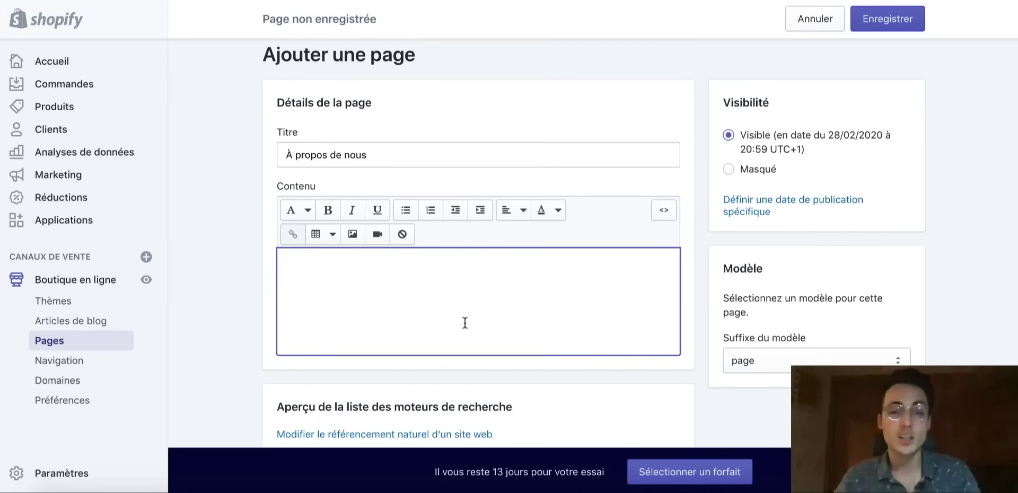
pyautogui.click(352, 233)
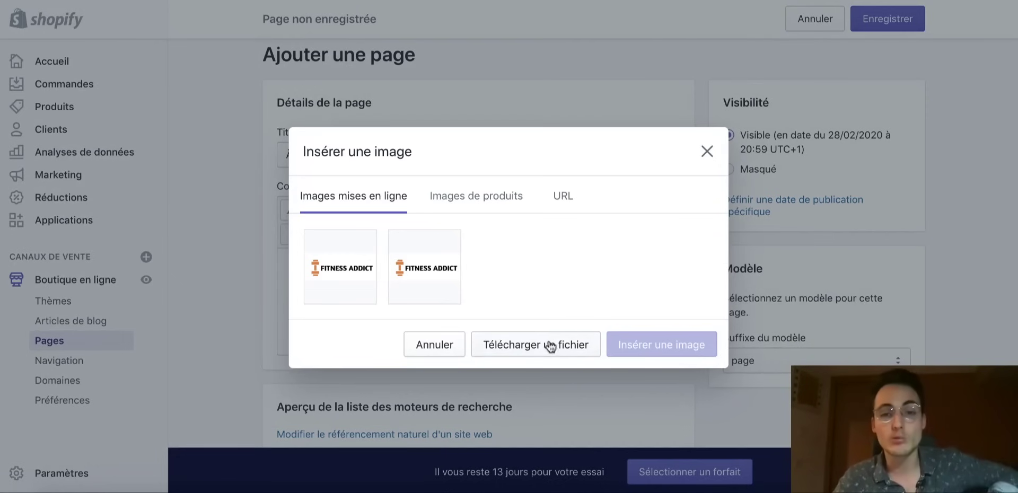
pyautogui.click(702, 155)
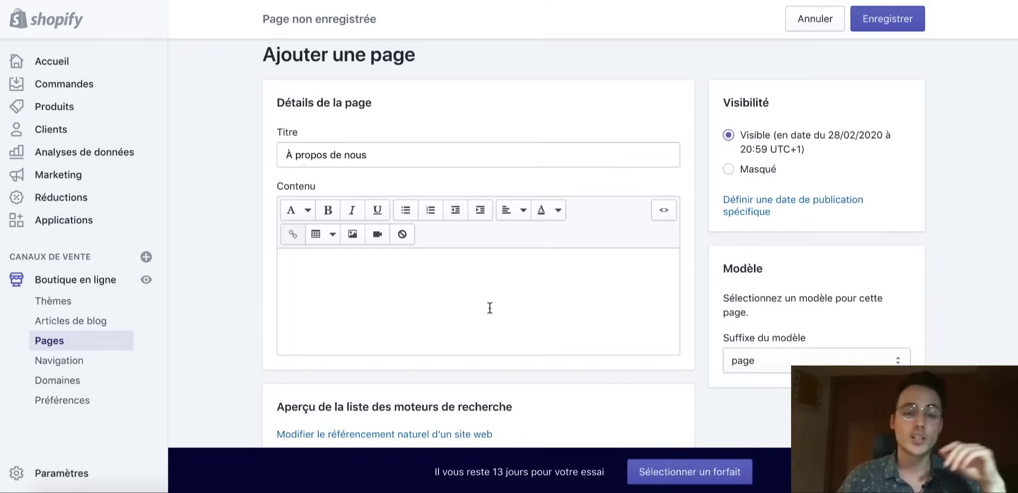
# - Enter the bold heading "TITRE" in the content of the À propos de nous page
pyautogui.scroll(-2, 488, 306)
pyautogui.click(427, 231)
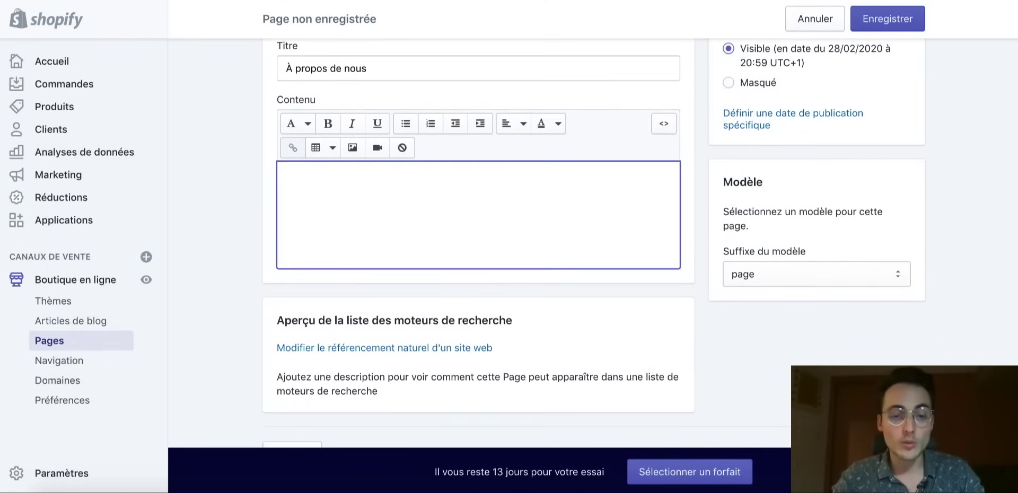
pyautogui.write('TITRE')
pyautogui.moveTo(314, 175); pyautogui.dragTo(255, 173)
pyautogui.hotkey('ctrl', 'b')
pyautogui.click(342, 174)
# - Add the lines "Texte ....." and "Texte ..." below the heading in regular, non-bold text
pyautogui.press('Return')
pyautogui.write('Textste')
pyautogui.press('BackSpace')
pyautogui.press('BackSpace')
pyautogui.press('BackSpace')
pyautogui.press('BackSpace')
pyautogui.write('e .....')
pyautogui.press('Return')
pyautogui.write('Texte')
pyautogui.moveTo(330, 228); pyautogui.dragTo(282, 198)
pyautogui.hotkey('ctrl', 'b')
pyautogui.click(311, 253)
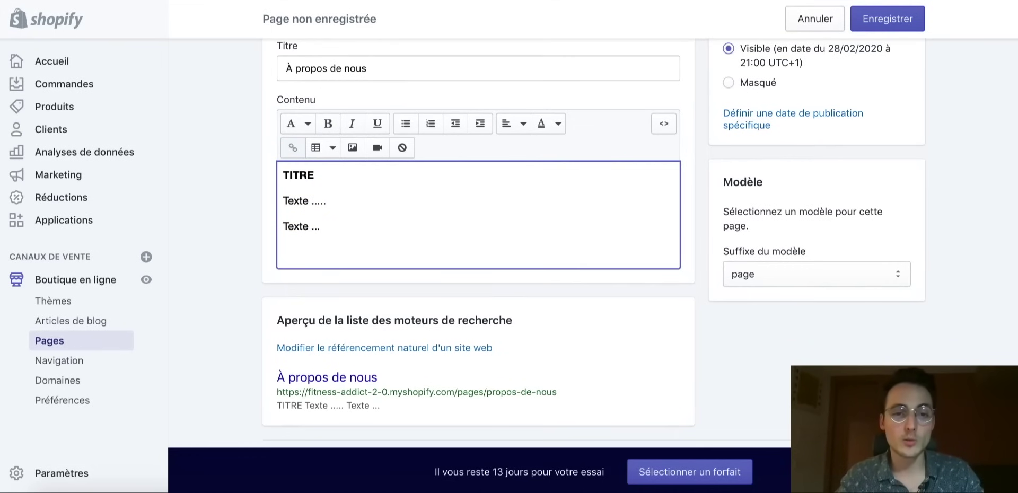
# - Add a second heading "TITRE" below the text lines of the page content, in bold and underlined
pyautogui.press('Return')
pyautogui.press('Return')
pyautogui.press('BackSpace')
pyautogui.press('BackSpace')
pyautogui.moveTo(316, 278); pyautogui.dragTo(242, 279)
pyautogui.click(328, 124)
pyautogui.click(377, 123)
pyautogui.click(329, 275)
# - Underline the first "TITRE" heading and save the À propos de nous page
pyautogui.moveTo(328, 174); pyautogui.dragTo(238, 175)
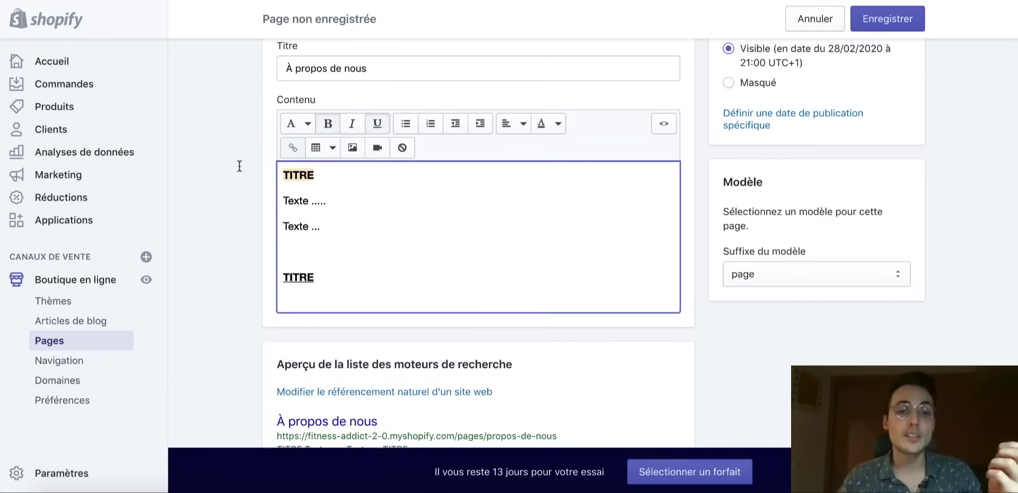
pyautogui.click(377, 124)
pyautogui.click(364, 221)
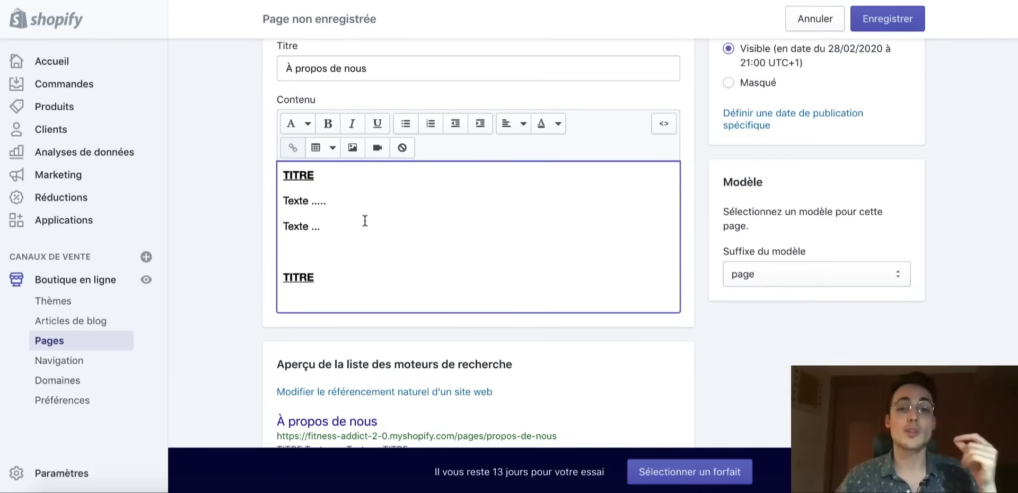
pyautogui.scroll(-2, 695, 364)
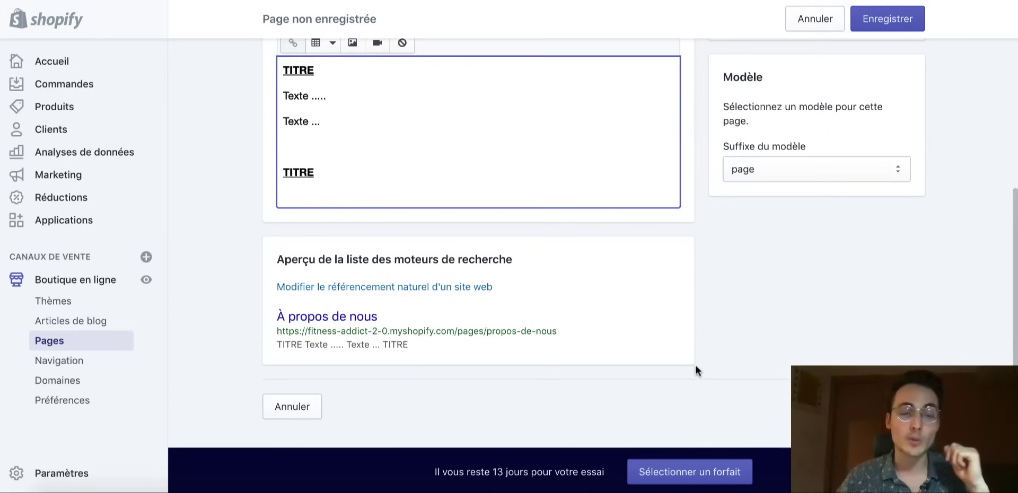
pyautogui.scroll(4, 696, 345)
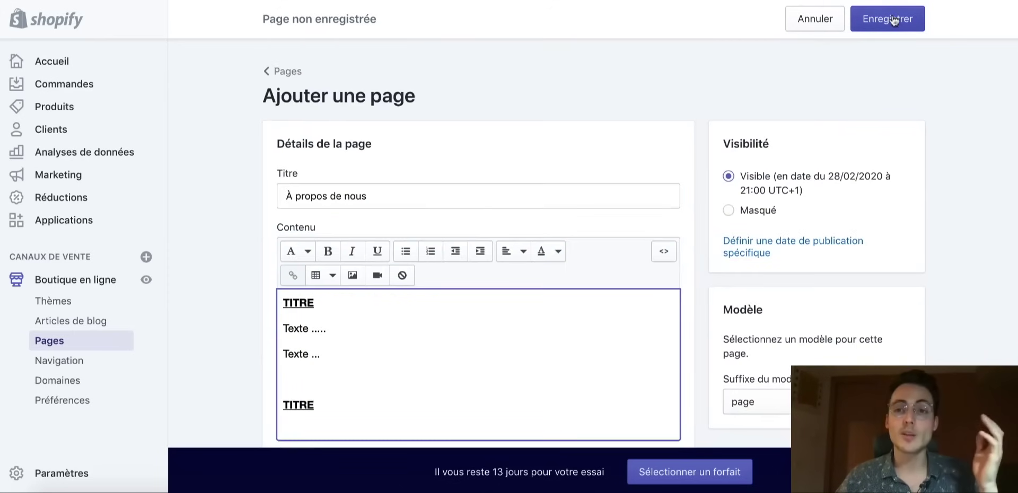
pyautogui.click(892, 17)
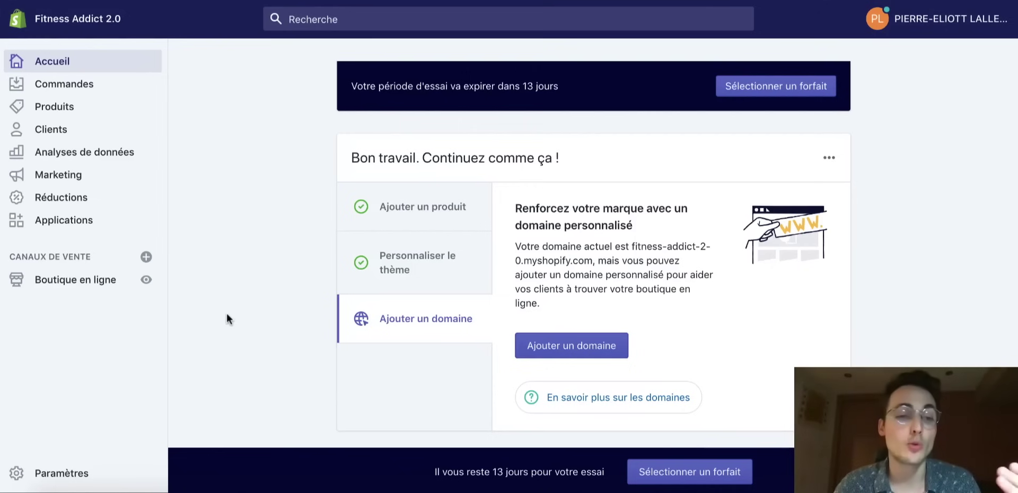
# - Open the Main menu in the online store's navigation and rename its Home item as "Accueil", keeping the Home page link
pyautogui.click(112, 285)
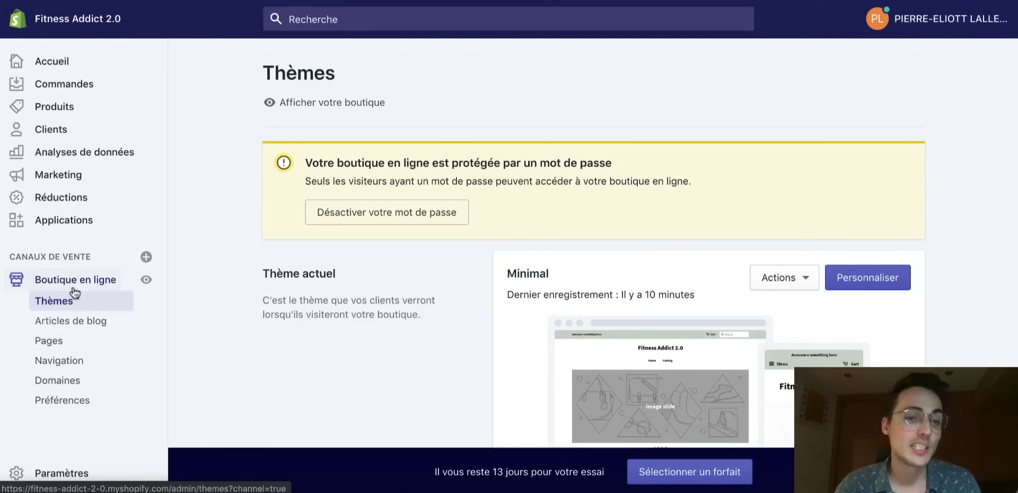
pyautogui.click(71, 361)
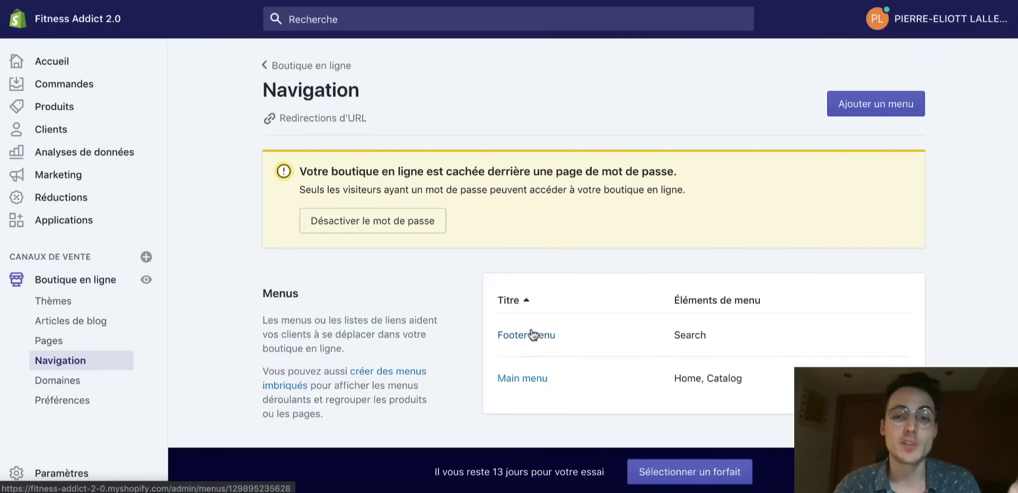
pyautogui.scroll(-2, 477, 297)
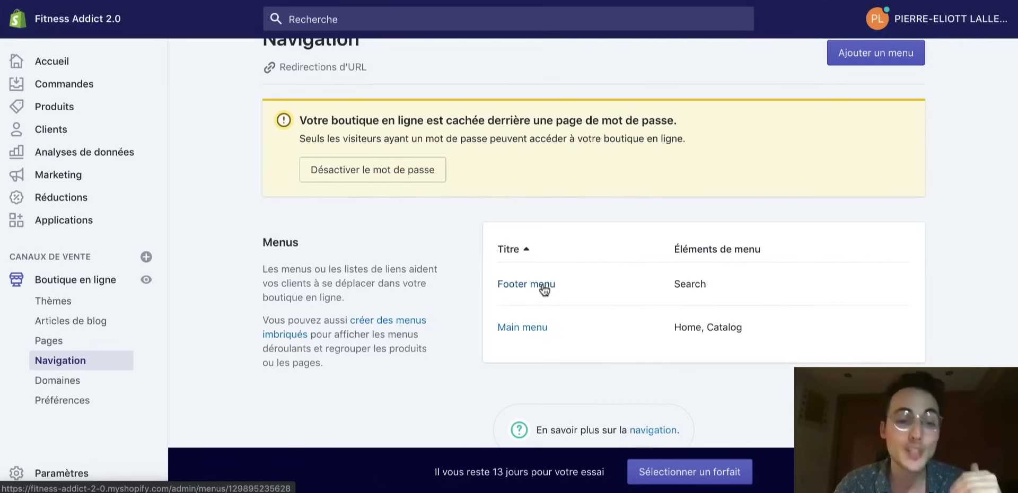
pyautogui.click(536, 328)
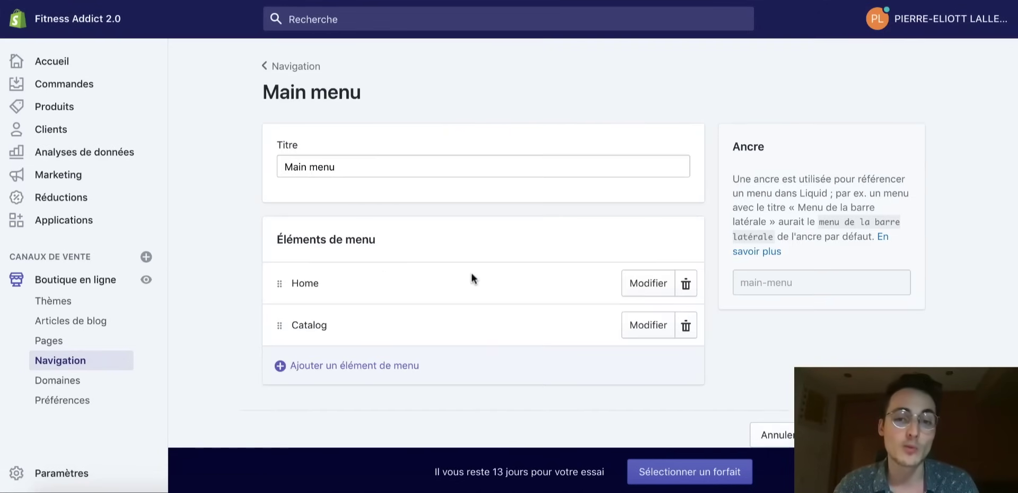
pyautogui.click(636, 281)
pyautogui.moveTo(373, 248); pyautogui.dragTo(253, 245)
pyautogui.write('Accueil')
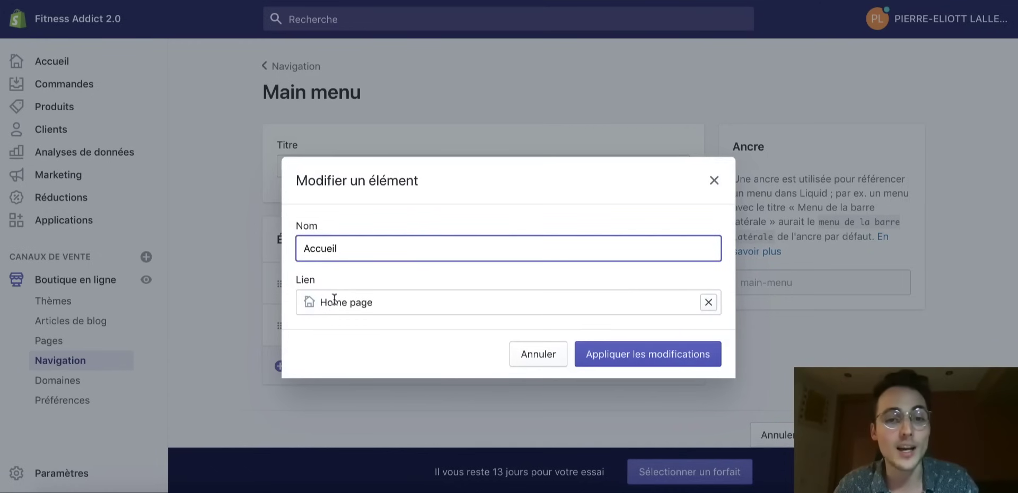
pyautogui.click(399, 297)
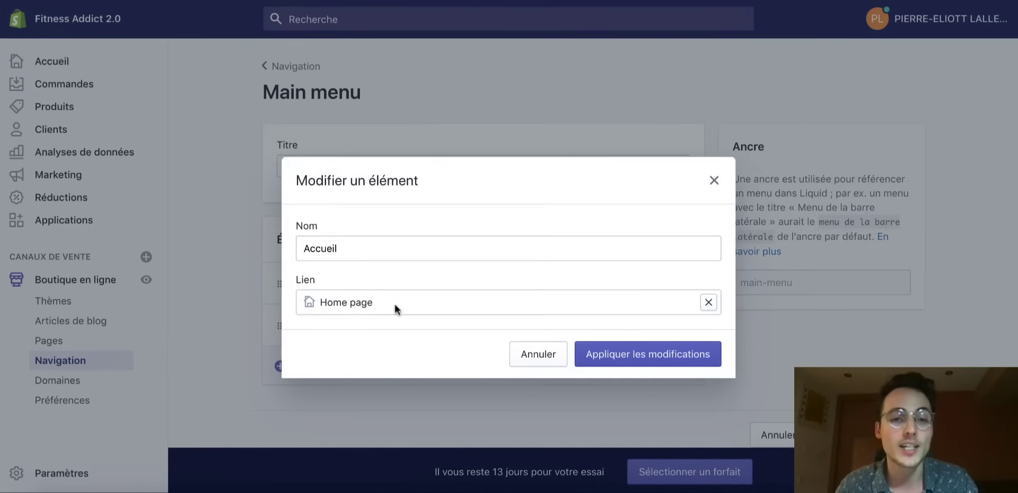
pyautogui.click(595, 355)
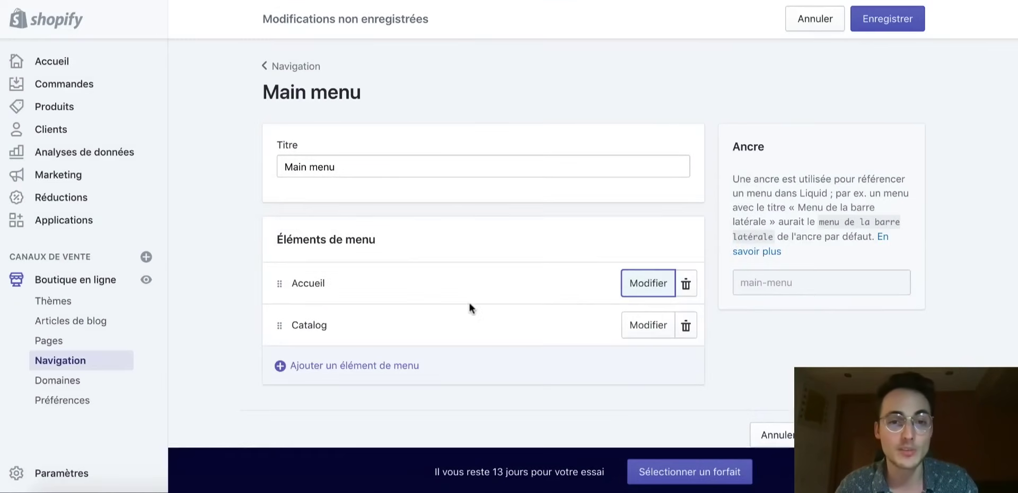
# - Rename the Catalog item of the Main menu as "Catalogue produits"
pyautogui.click(645, 325)
pyautogui.click(373, 248)
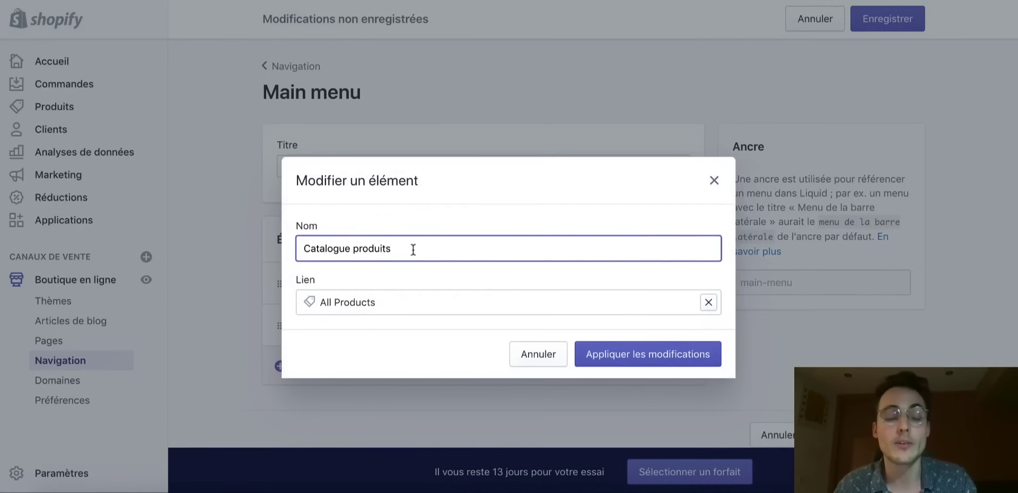
pyautogui.click(631, 355)
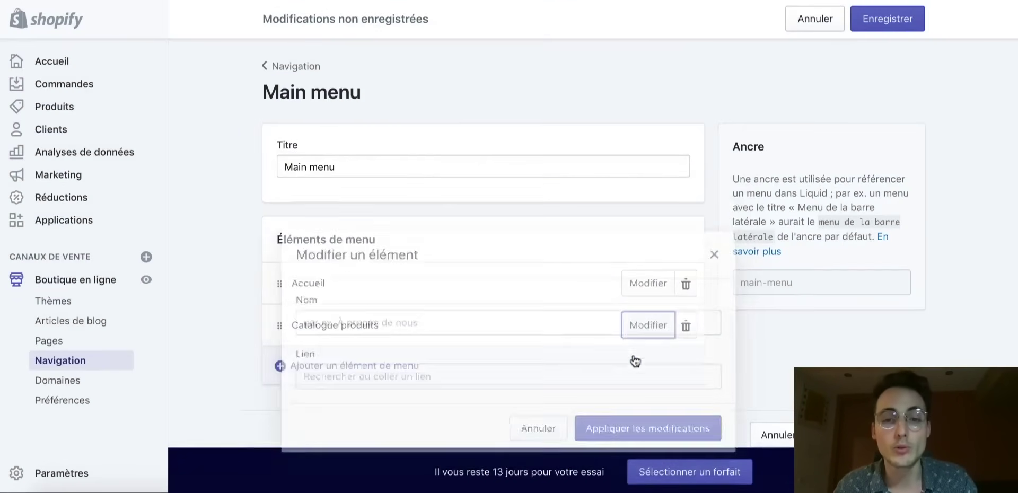
# - Add a Main menu item named "Débardeurs" linked to the collection Débardeurs De Musculation
pyautogui.click(362, 366)
pyautogui.click(355, 242)
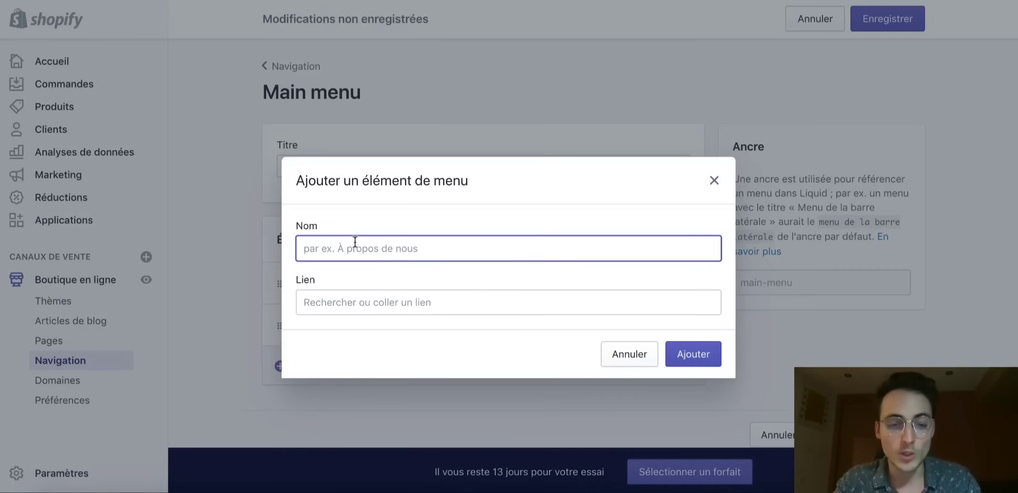
pyautogui.write('Débardeurs')
pyautogui.click(386, 302)
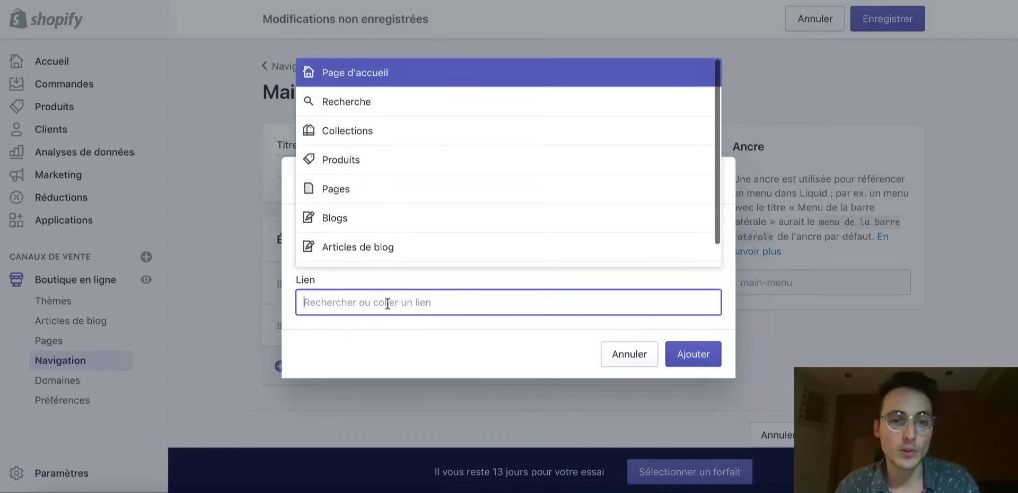
pyautogui.click(394, 160)
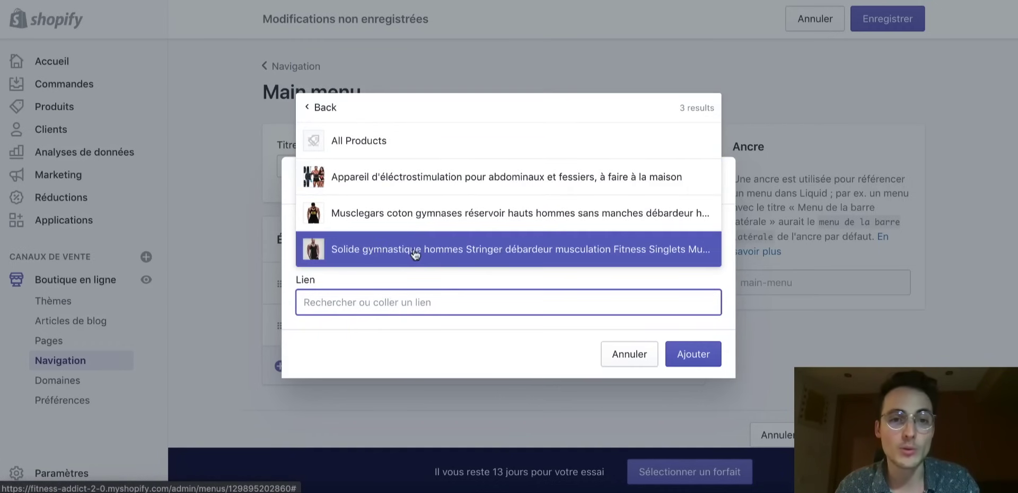
pyautogui.click(313, 106)
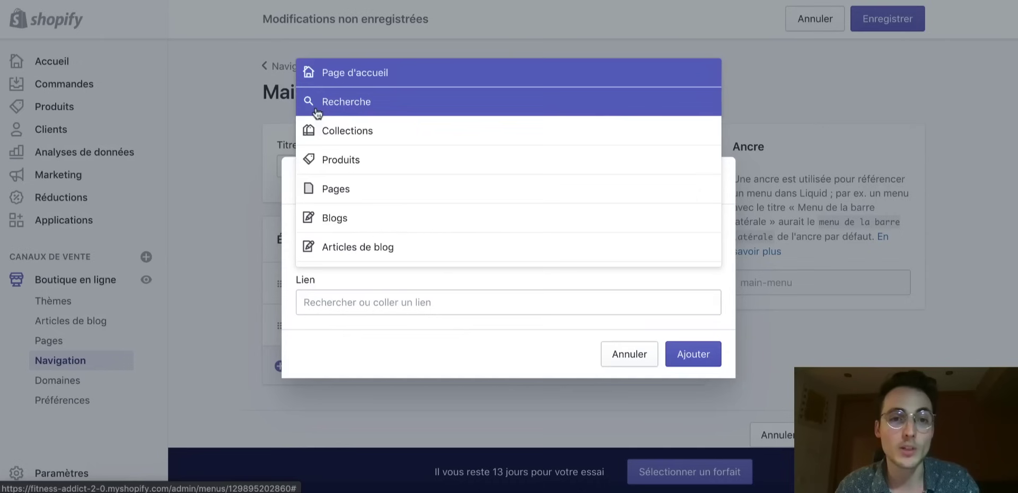
pyautogui.click(395, 132)
pyautogui.click(390, 218)
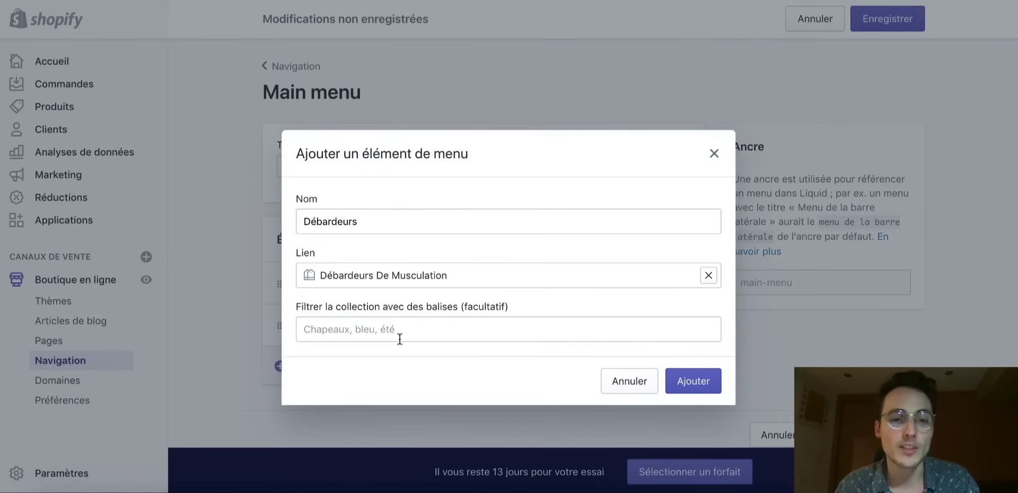
pyautogui.click(693, 382)
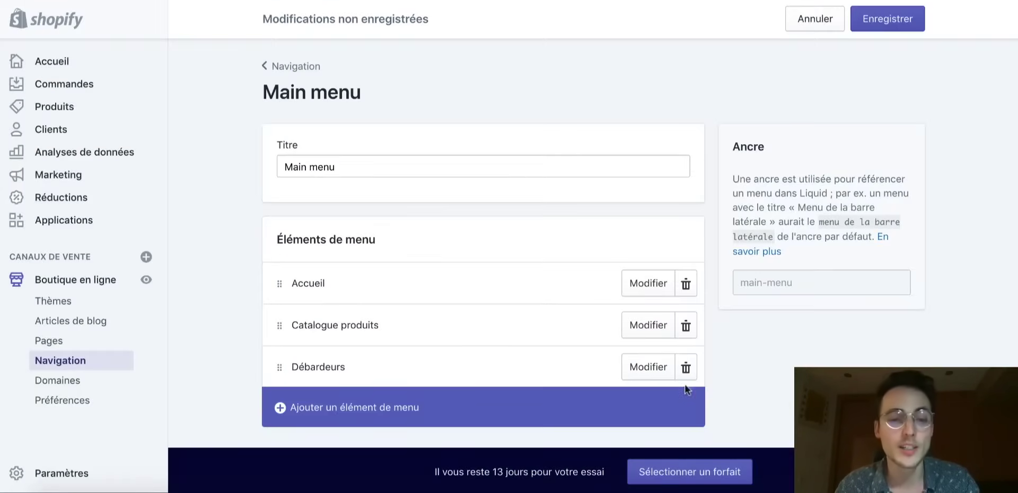
# - Nest the Débardeurs item under Catalogue produits as a submenu entry
pyautogui.moveTo(320, 371); pyautogui.dragTo(344, 329)
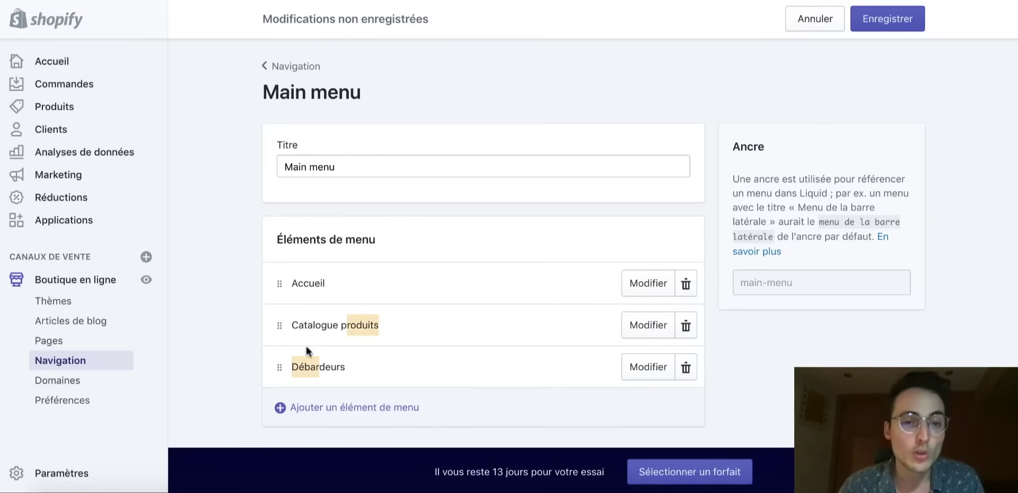
pyautogui.moveTo(279, 365); pyautogui.dragTo(316, 341)
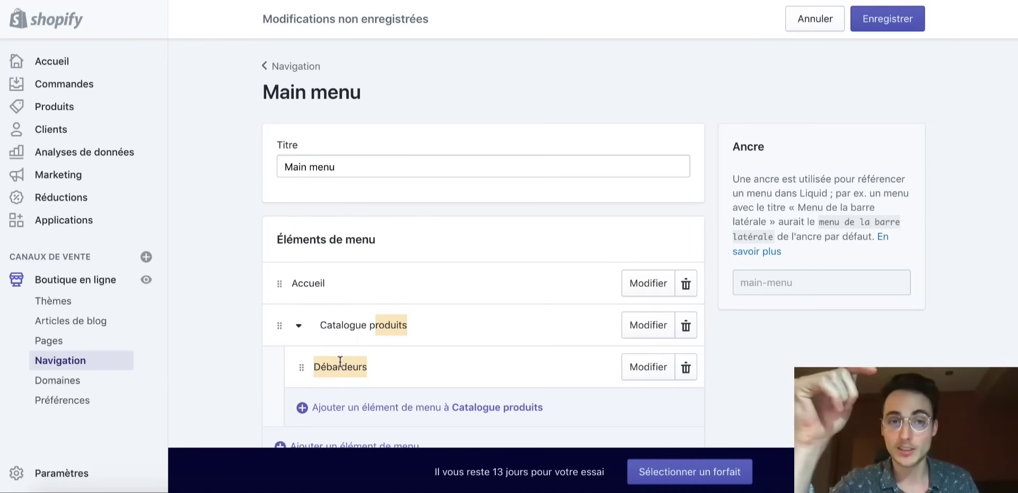
pyautogui.scroll(-1, 385, 329)
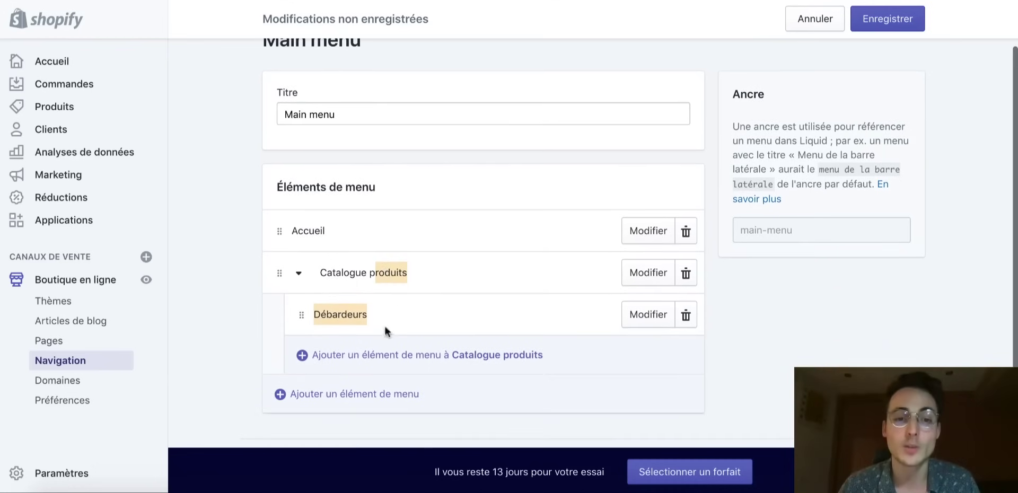
# - Add a top-level Main menu item named "À propos de nous" linked to the À propos de nous page
pyautogui.click(376, 393)
pyautogui.click(384, 248)
pyautogui.write('À propos de nous')
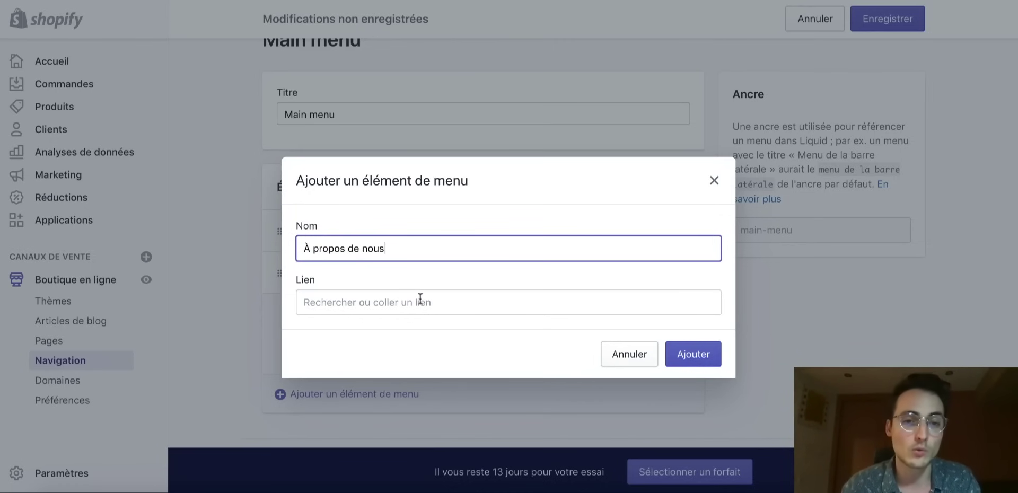
pyautogui.click(420, 301)
pyautogui.click(391, 189)
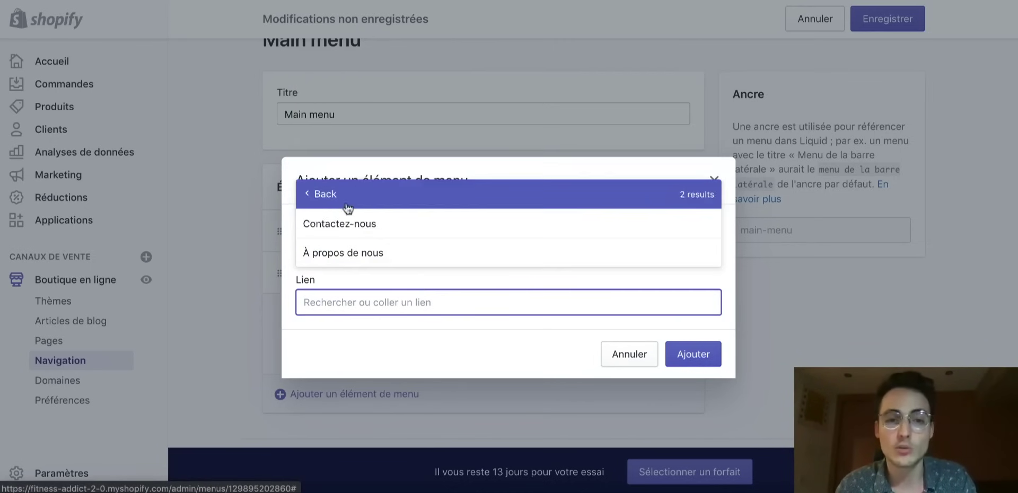
pyautogui.click(370, 253)
pyautogui.click(679, 350)
# - Add a top-level item named "Contactez-nous" linked to the Contactez-nous page and save the Main menu
pyautogui.click(495, 389)
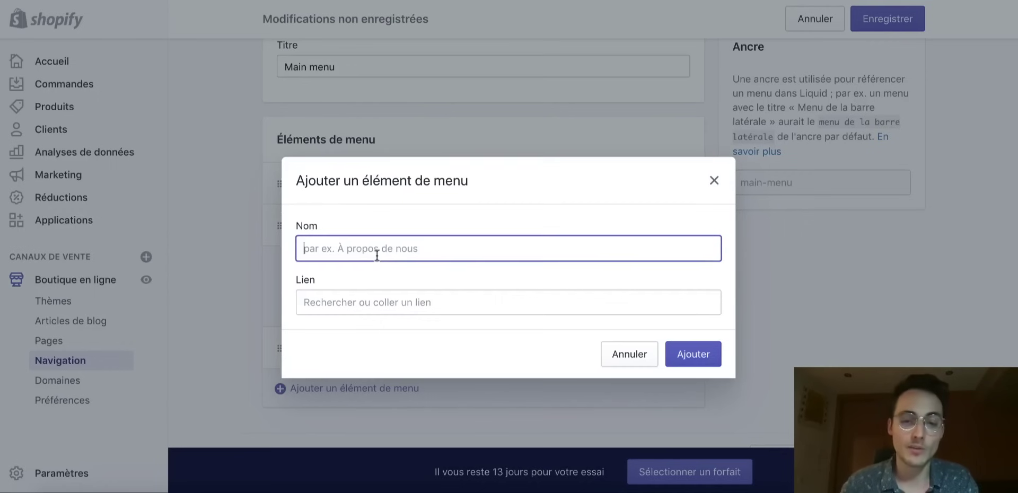
pyautogui.write('Contactez-nous')
pyautogui.click(386, 294)
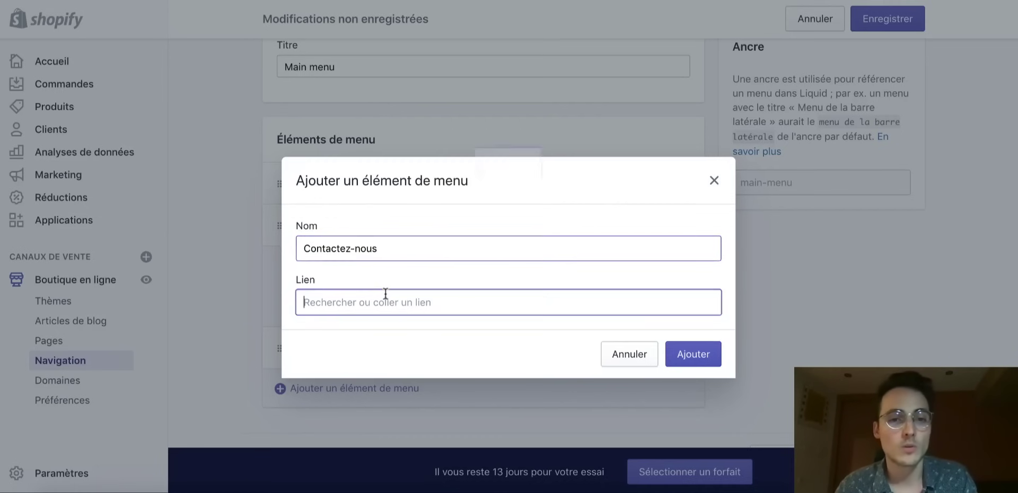
pyautogui.click(383, 192)
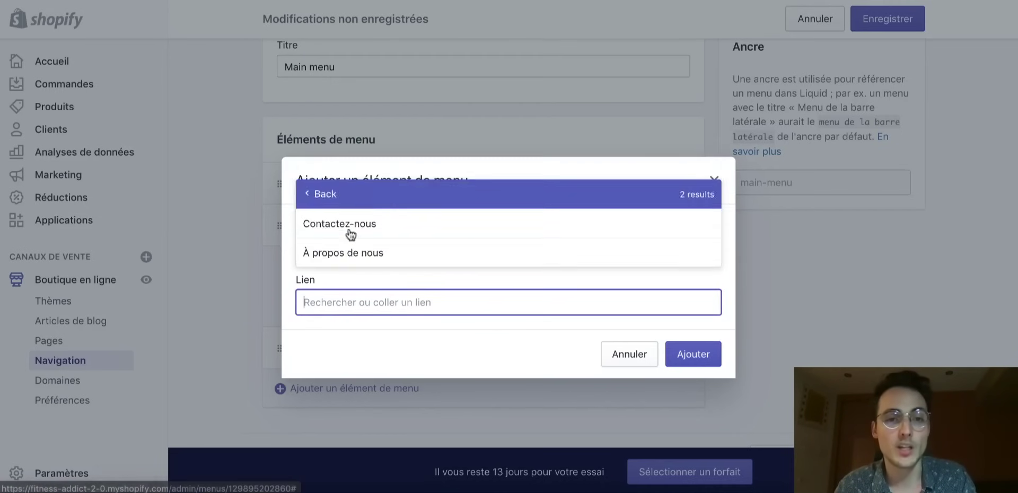
pyautogui.click(391, 223)
pyautogui.click(680, 354)
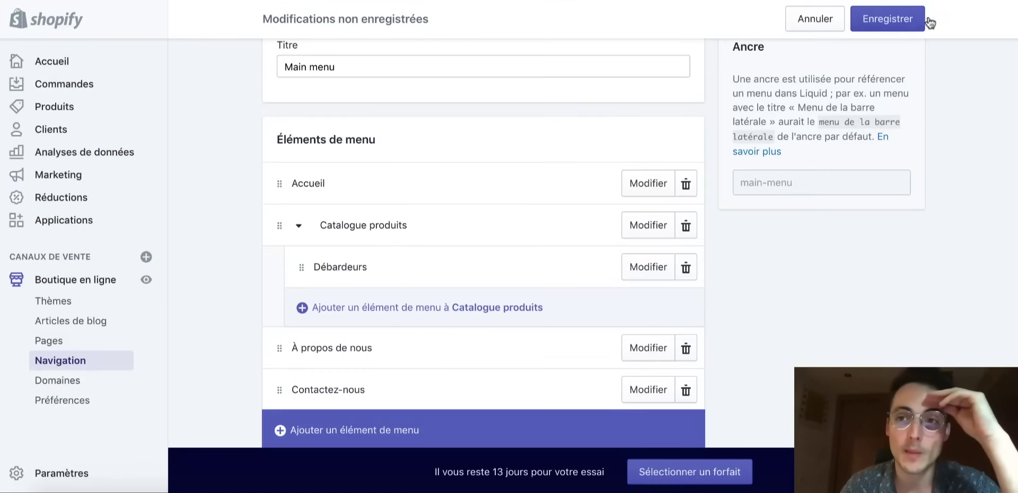
pyautogui.click(898, 18)
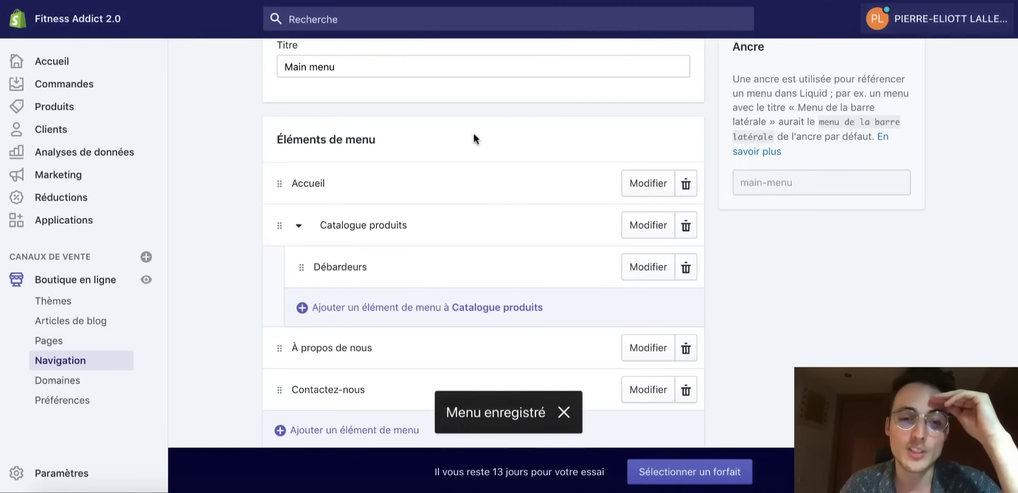
# - Open the Footer menu in the store's navigation and rename its Search item as "Recherche"
pyautogui.click(61, 361)
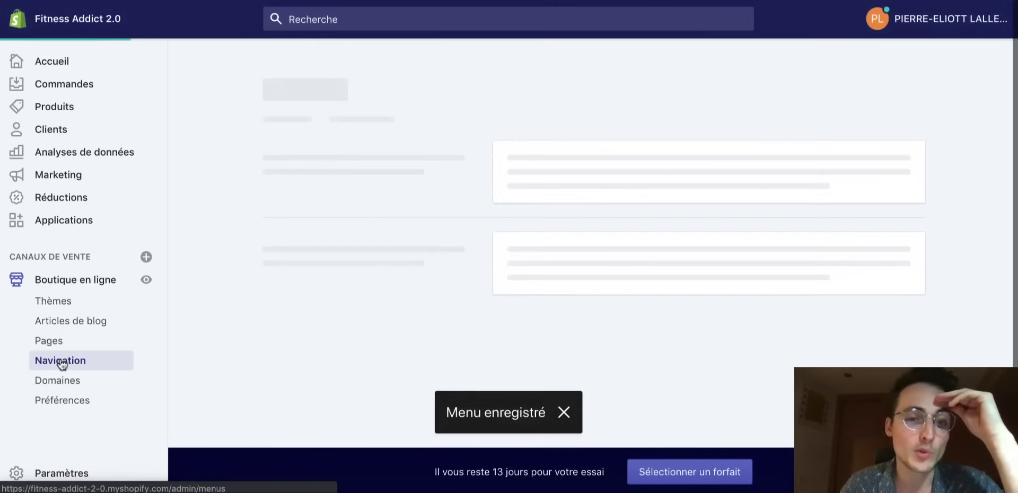
pyautogui.scroll(-1, 559, 282)
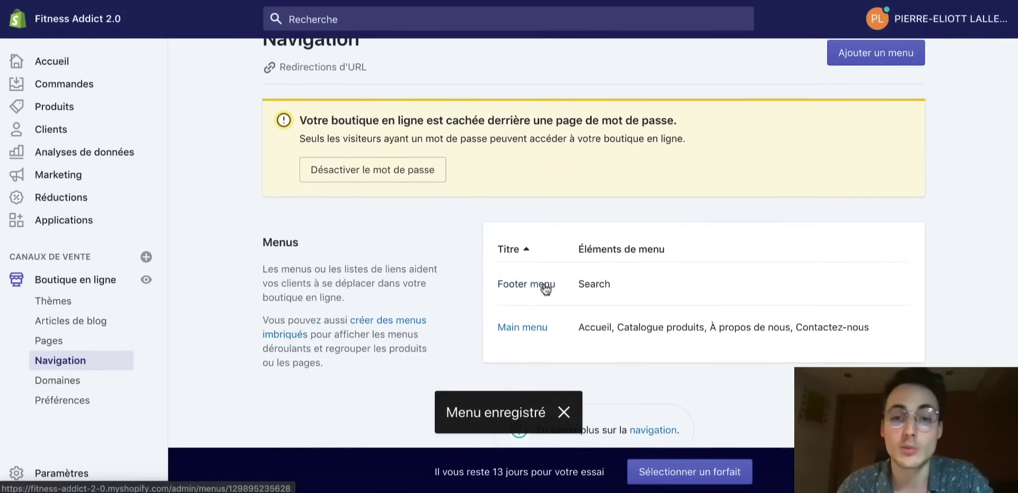
pyautogui.click(543, 285)
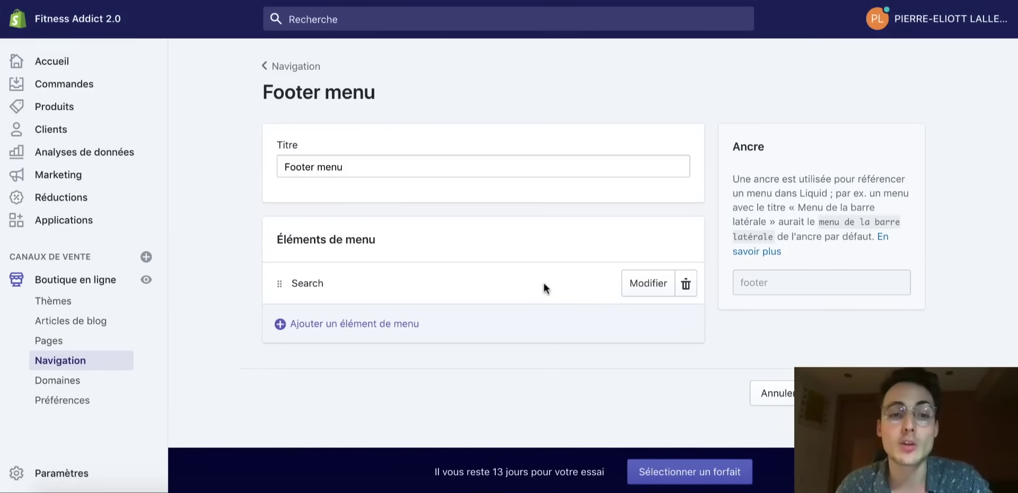
pyautogui.click(642, 287)
pyautogui.write('Recherche')
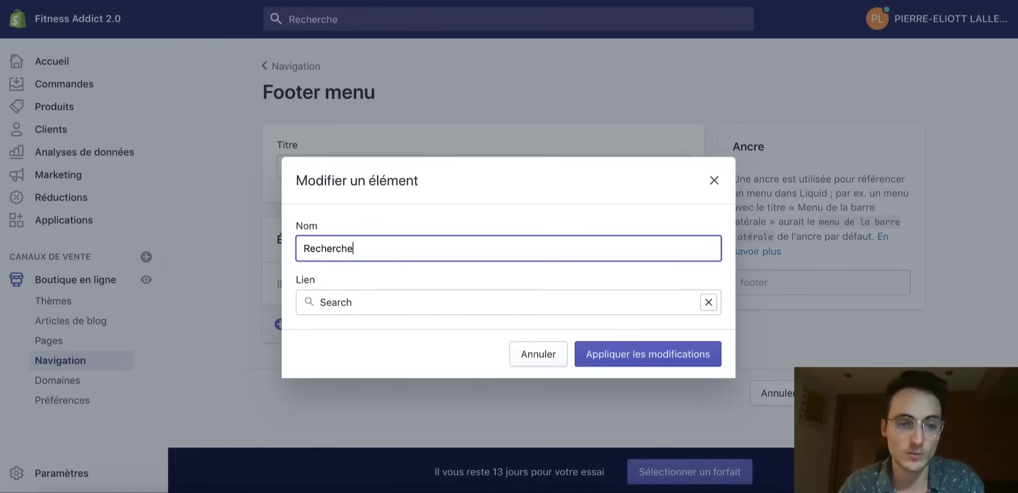
pyautogui.click(587, 354)
# - Add a Footer menu item named "Catalogue produits" linked to All Collections
pyautogui.click(335, 323)
pyautogui.click(357, 254)
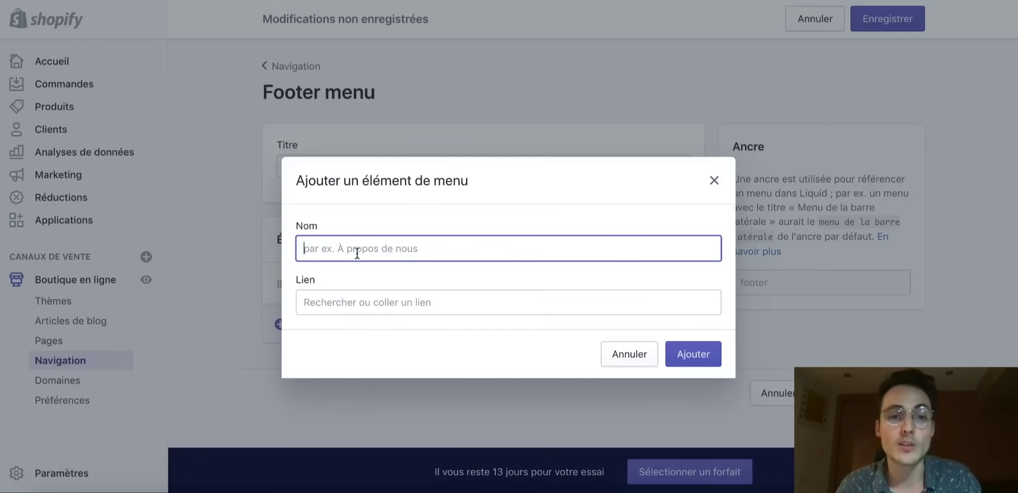
pyautogui.write('Catalogue produits')
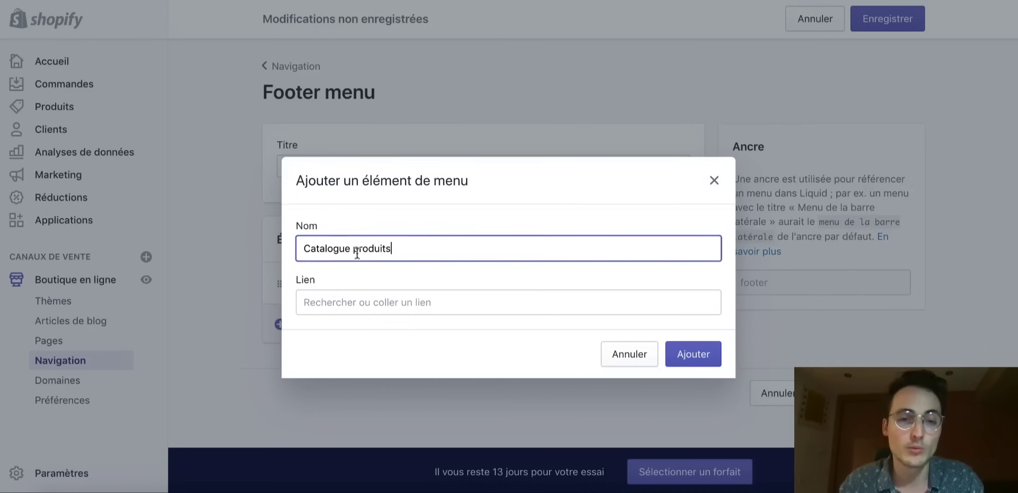
pyautogui.click(377, 302)
pyautogui.click(367, 133)
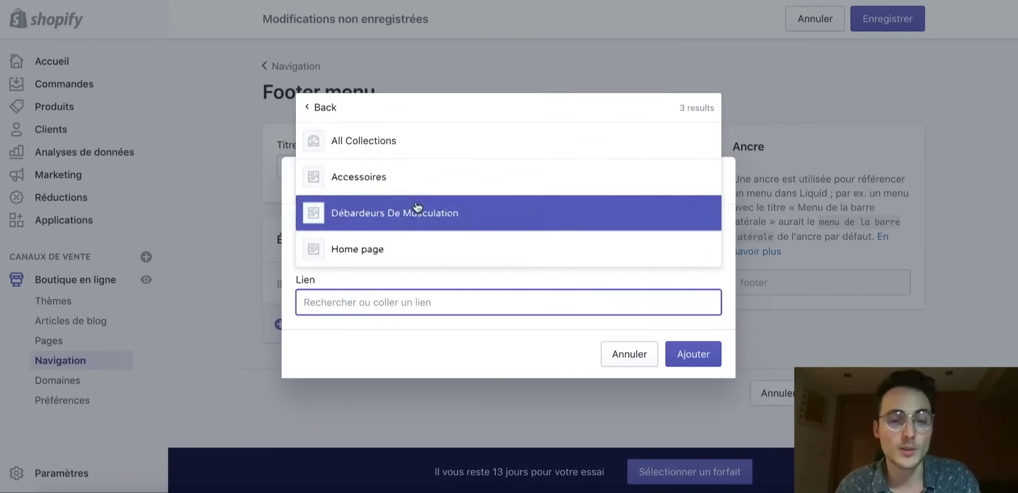
pyautogui.click(361, 141)
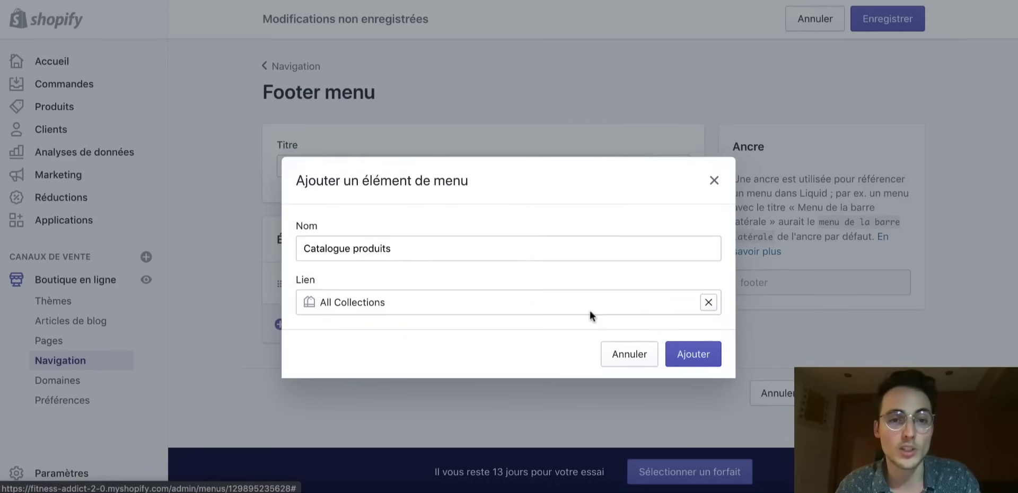
pyautogui.click(695, 353)
# - Add a Footer menu item named "Accueil" linked to the Home page and save the Footer menu
pyautogui.click(326, 373)
pyautogui.click(347, 301)
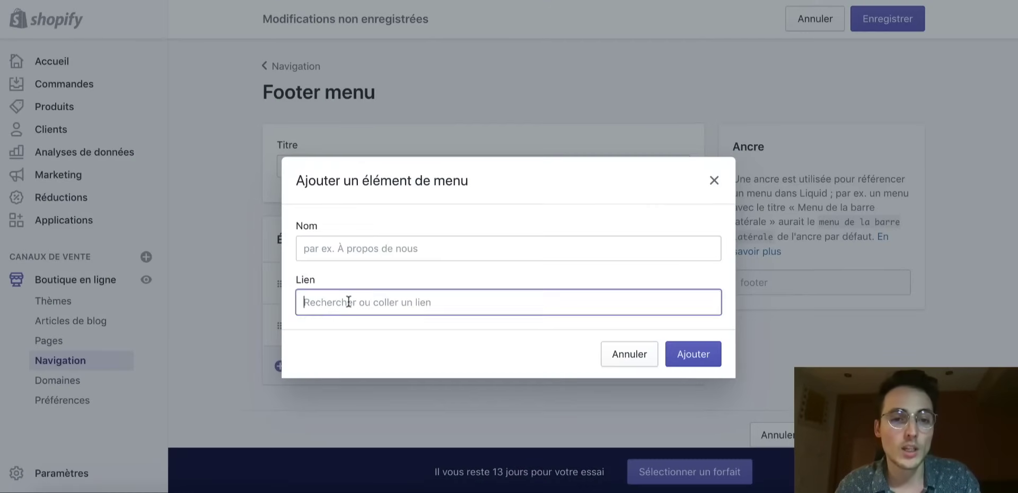
pyautogui.scroll(-1, 390, 253)
pyautogui.scroll(1, 399, 209)
pyautogui.scroll(-1, 411, 228)
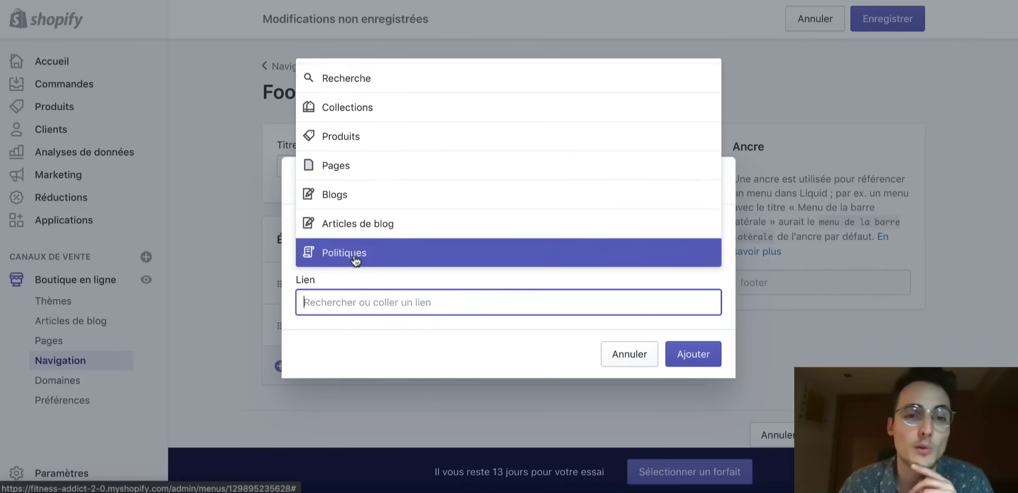
pyautogui.scroll(1, 386, 100)
pyautogui.click(396, 65)
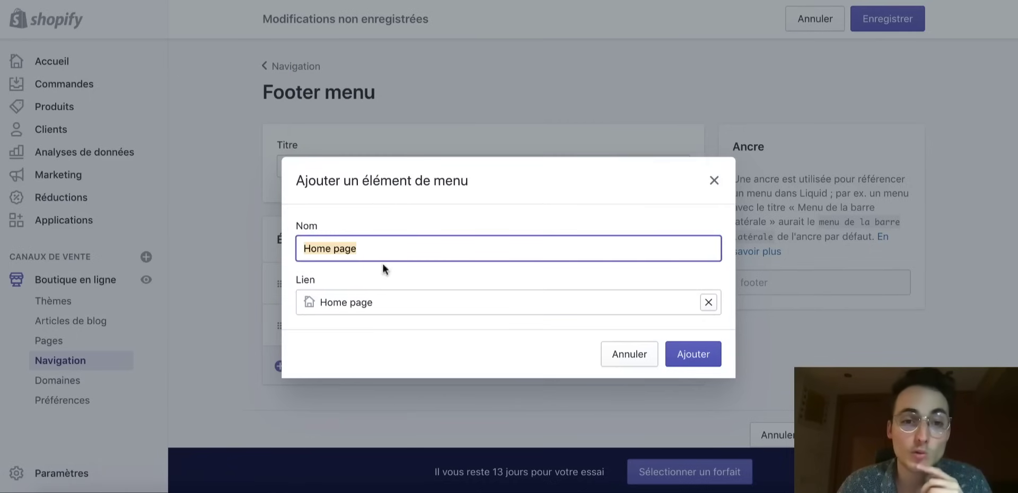
pyautogui.write('Accueil')
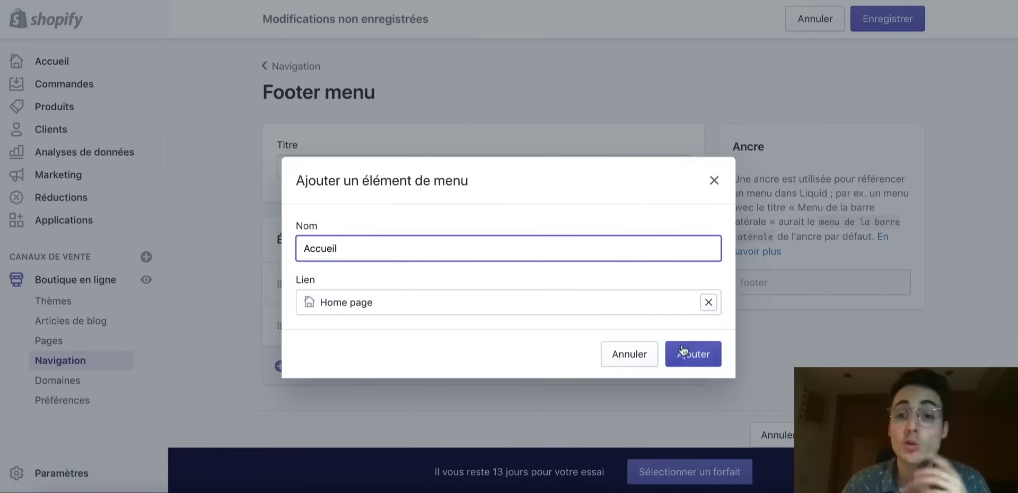
pyautogui.click(683, 352)
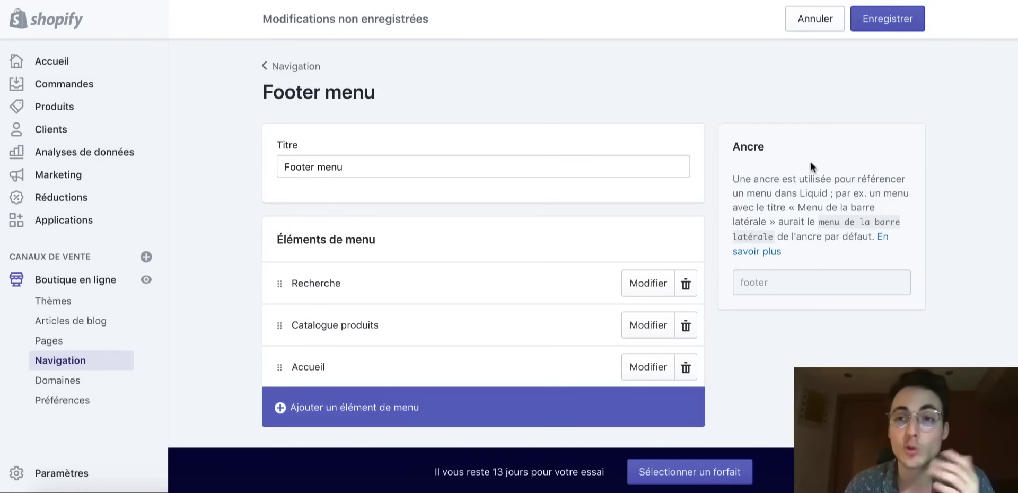
pyautogui.click(880, 26)
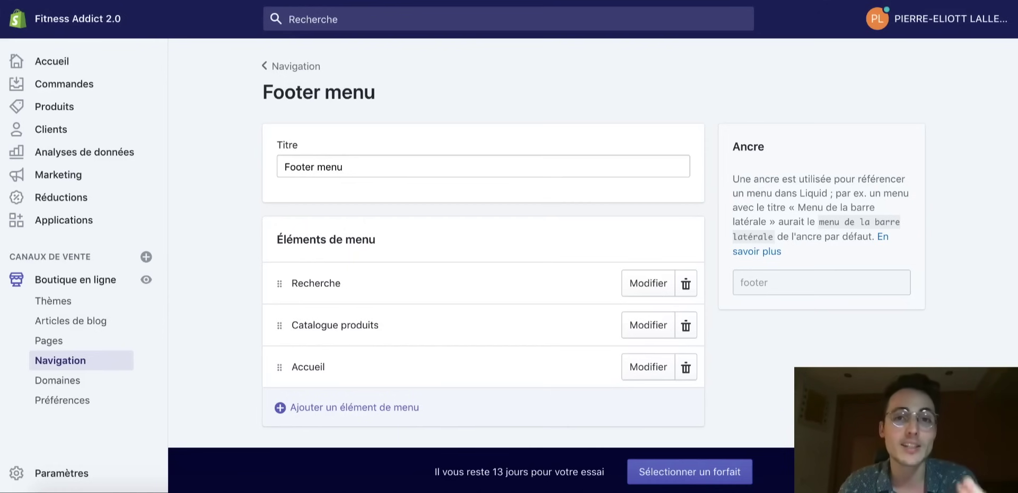
# - Open the Minimal theme for customization and set the Fitness Addict logo from the image library as the header logo
pyautogui.click(106, 301)
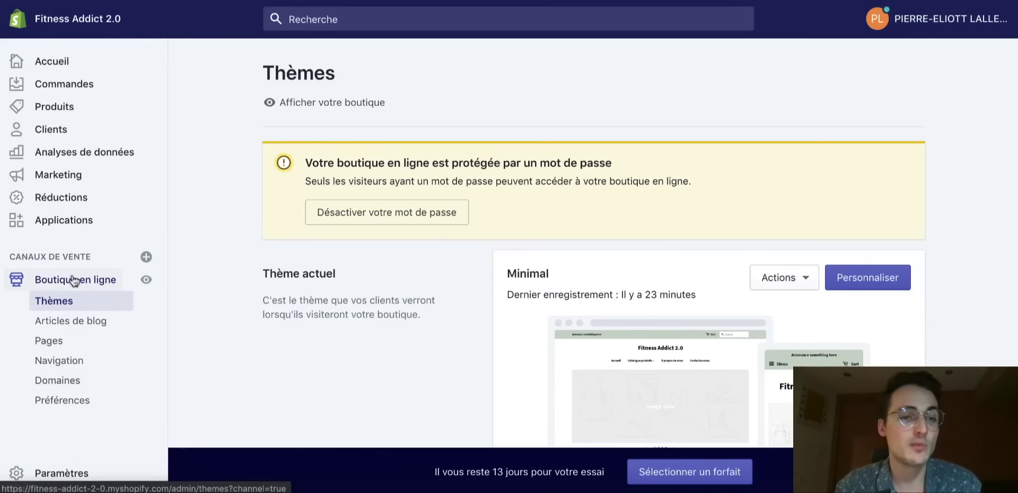
pyautogui.click(836, 278)
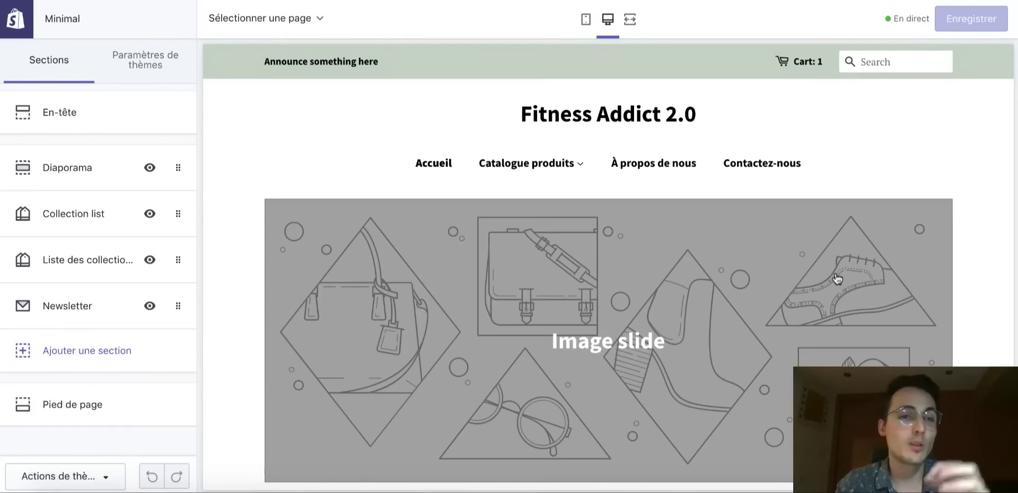
pyautogui.click(99, 120)
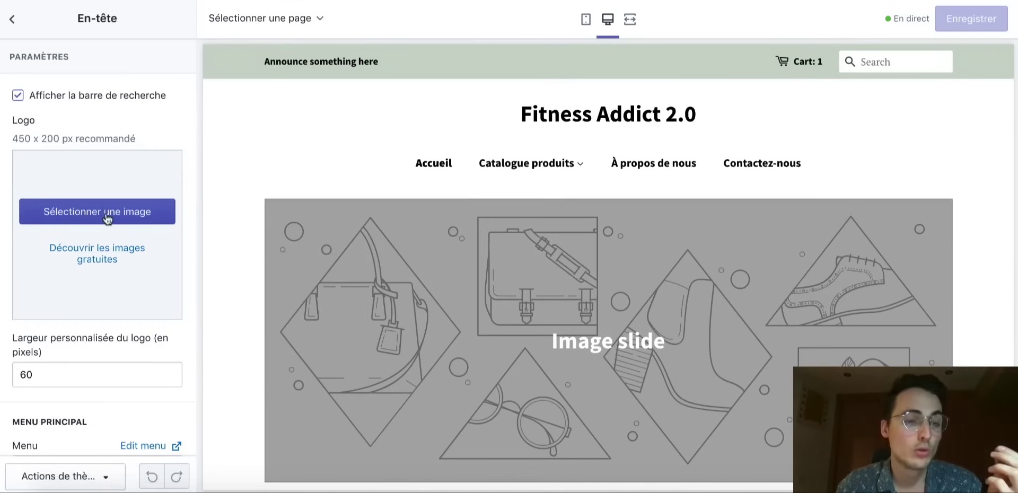
pyautogui.click(86, 215)
pyautogui.click(128, 289)
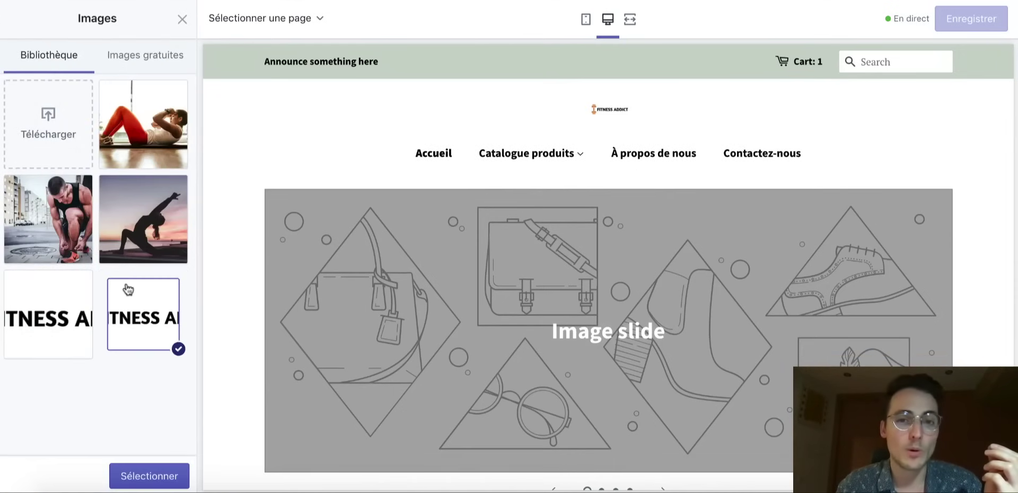
pyautogui.click(130, 475)
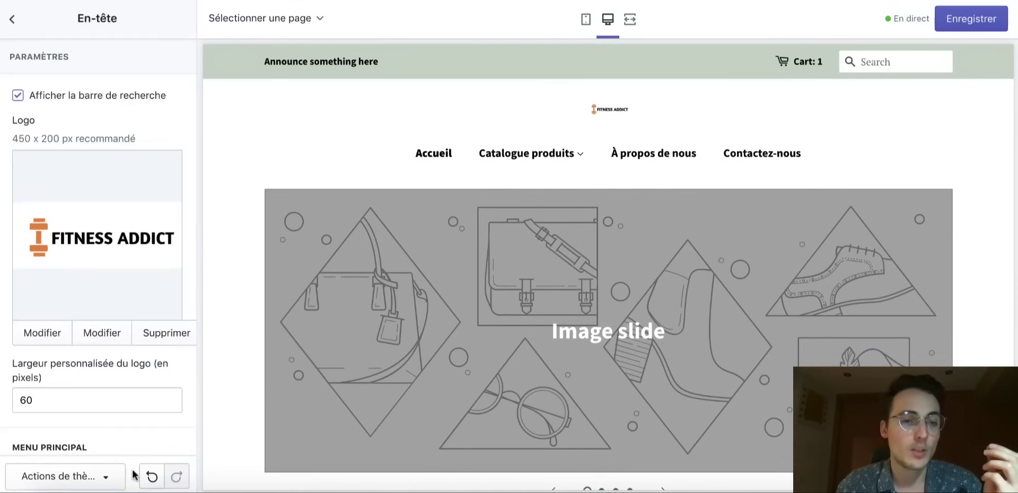
# - Set the header logo's custom width to 220 pixels
pyautogui.doubleClick(66, 400)
pyautogui.write('200')
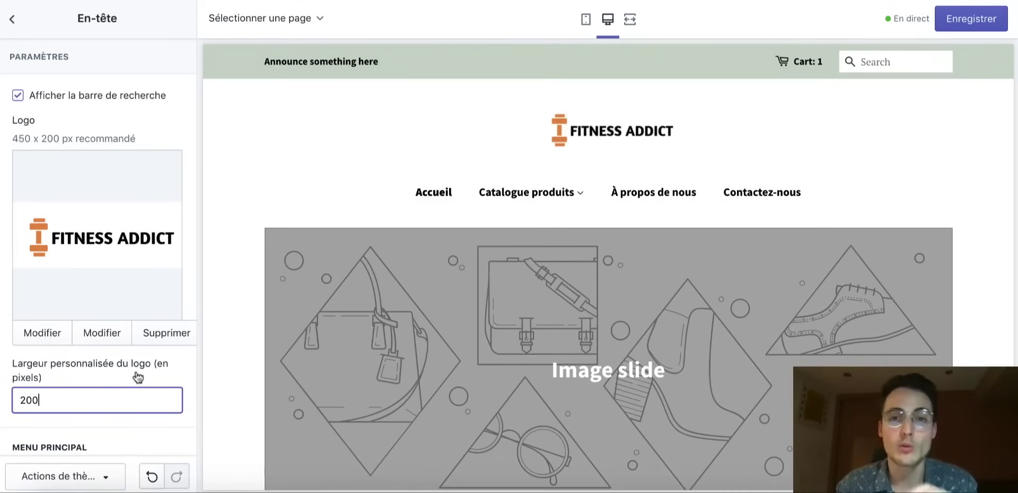
pyautogui.moveTo(41, 401); pyautogui.dragTo(2, 401)
pyautogui.write('2')
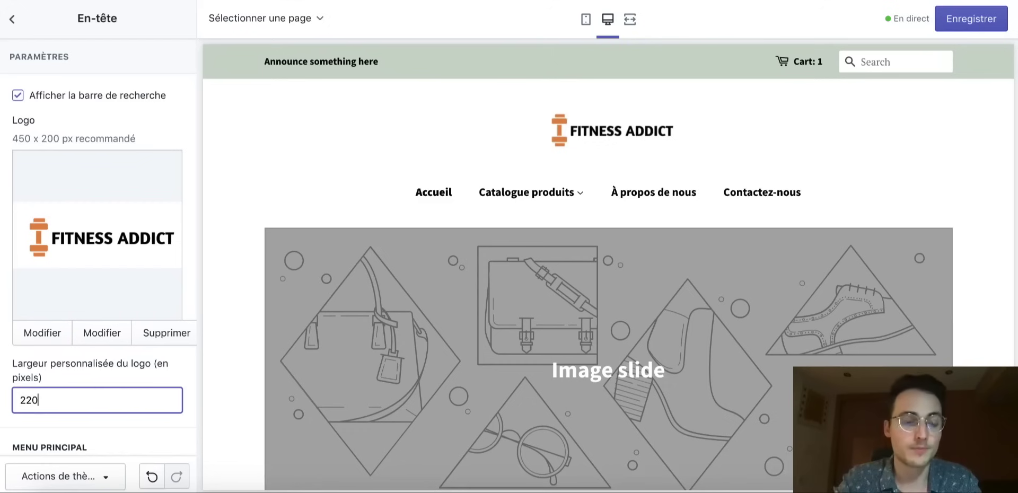
# - Turn off the announcement display in the header settings
pyautogui.scroll(-8, 34, 306)
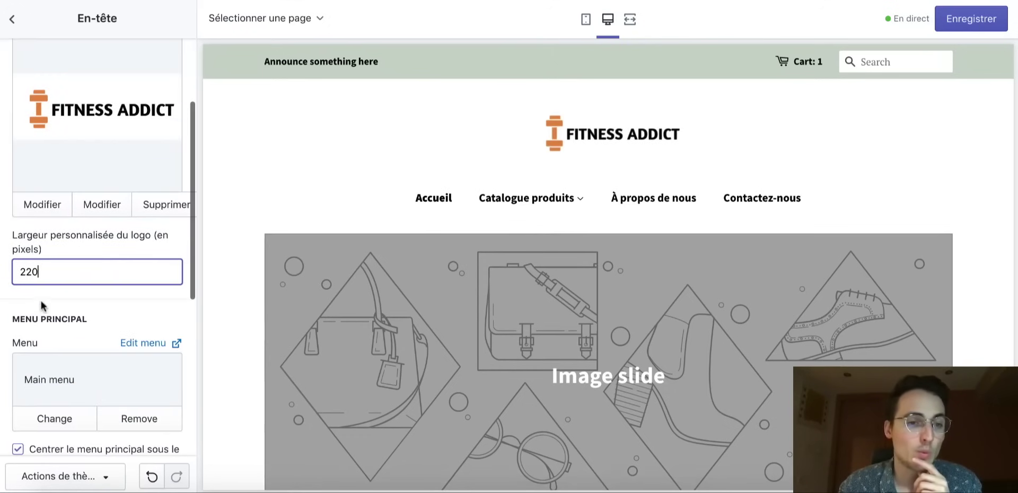
pyautogui.click(18, 318)
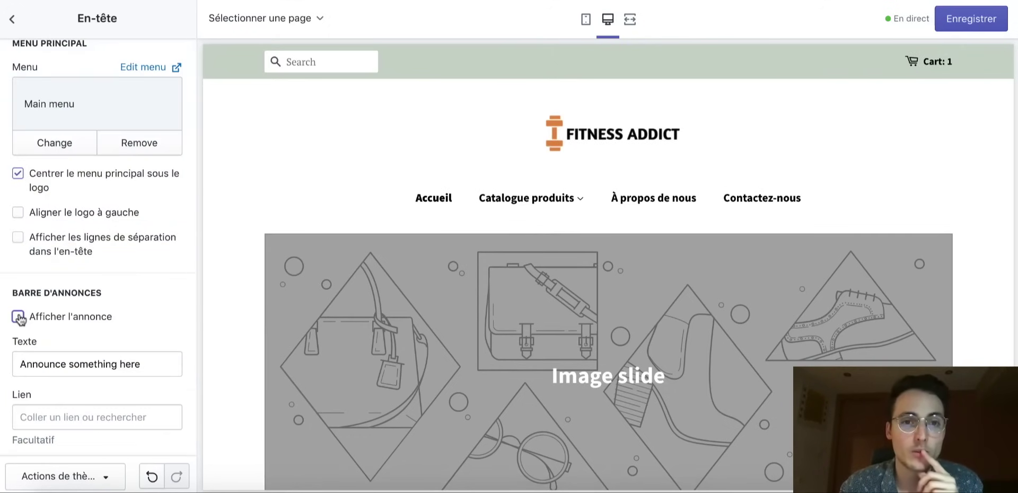
pyautogui.scroll(-1, 38, 325)
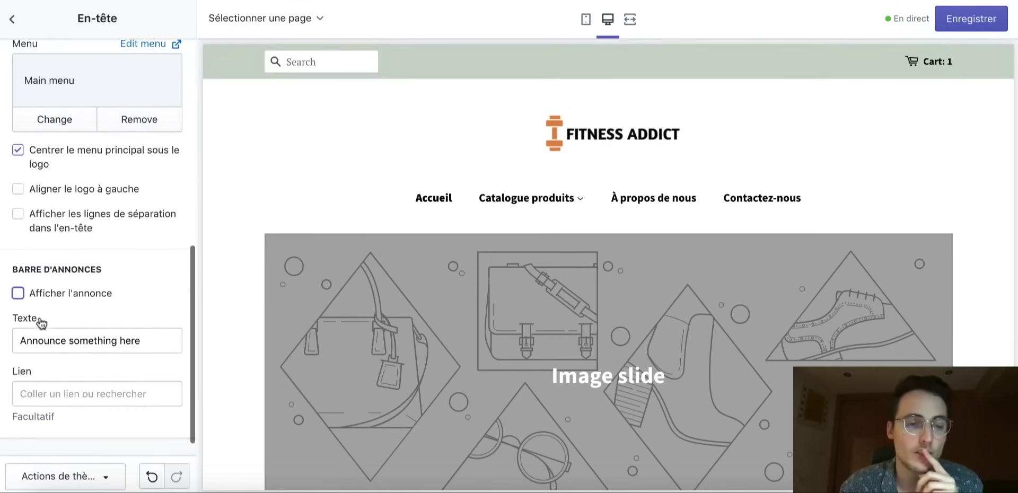
pyautogui.scroll(8, 91, 289)
pyautogui.scroll(-2, 94, 292)
pyautogui.scroll(-6, 93, 292)
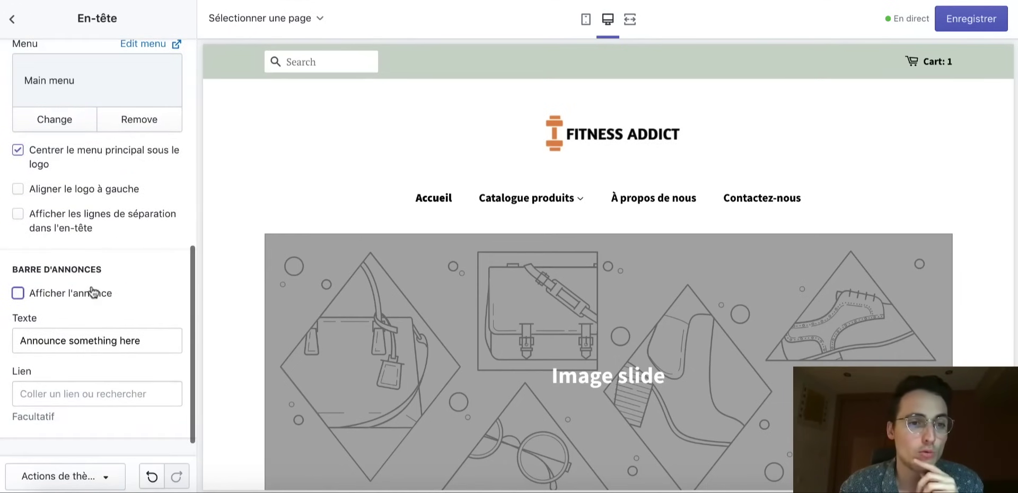
# - Try aligning the header logo to the left
pyautogui.scroll(5, 91, 290)
pyautogui.scroll(-2, 91, 291)
pyautogui.click(18, 300)
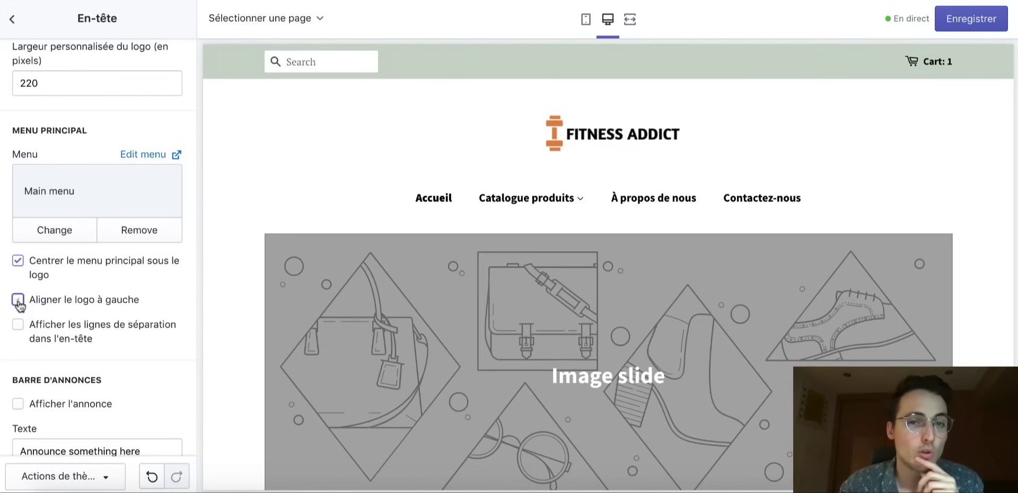
pyautogui.click(18, 300)
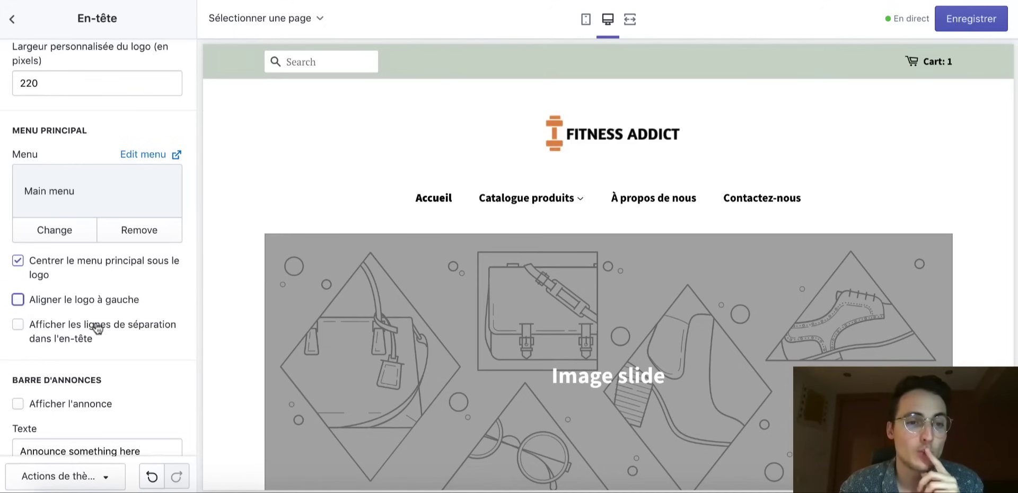
pyautogui.scroll(5, 98, 329)
# - Leave the header settings and open the Diaporama section of the home page
pyautogui.click(12, 19)
pyautogui.scroll(-2, 307, 353)
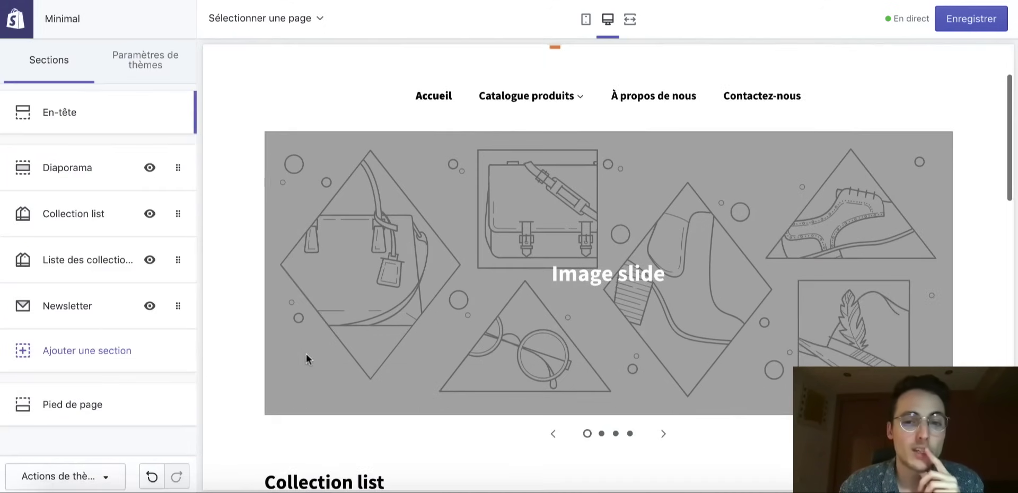
pyautogui.click(73, 159)
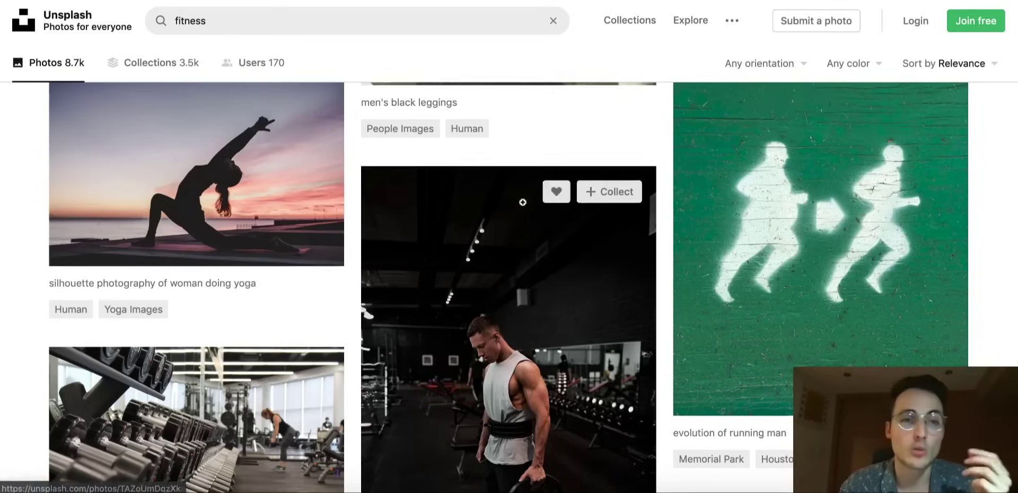
# - Switch to Unsplash and browse the fitness photos as sources for slideshow images
pyautogui.scroll(20, 522, 202)
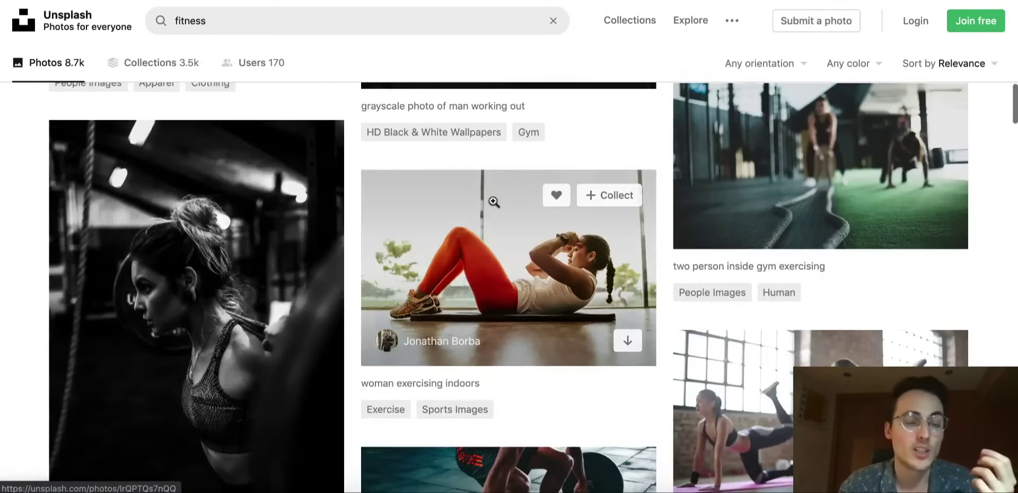
pyautogui.scroll(-15, 177, 154)
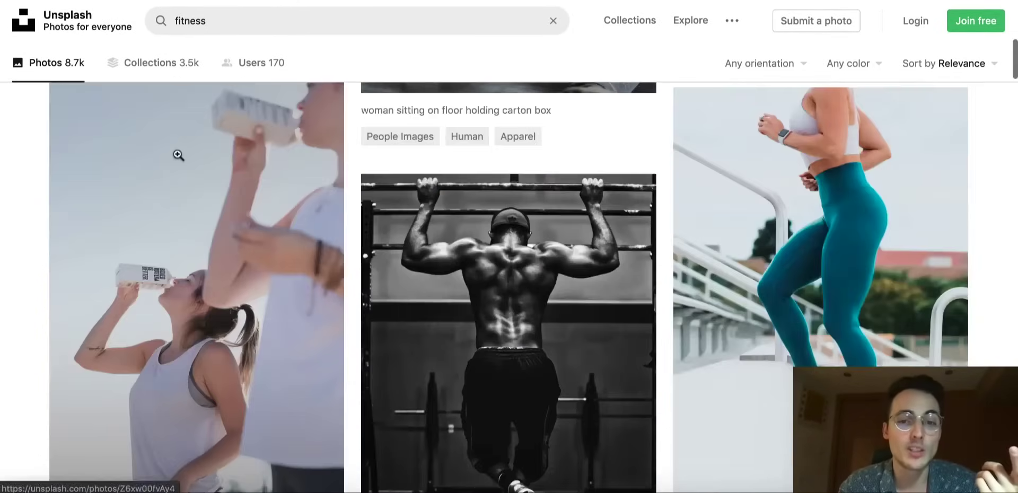
pyautogui.scroll(3, 357, 164)
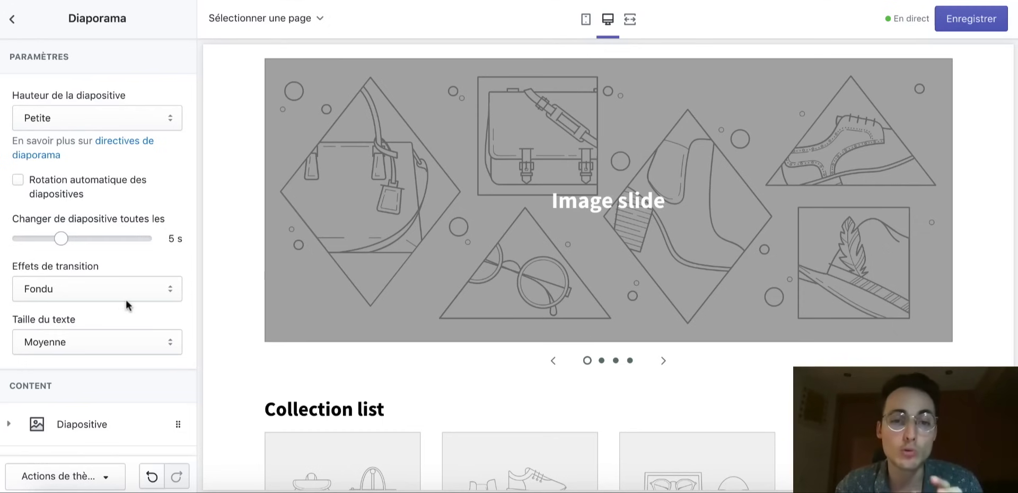
# - Set the library photo of the woman doing sit-ups in red leggings as the first slide's image
pyautogui.scroll(4, 422, 332)
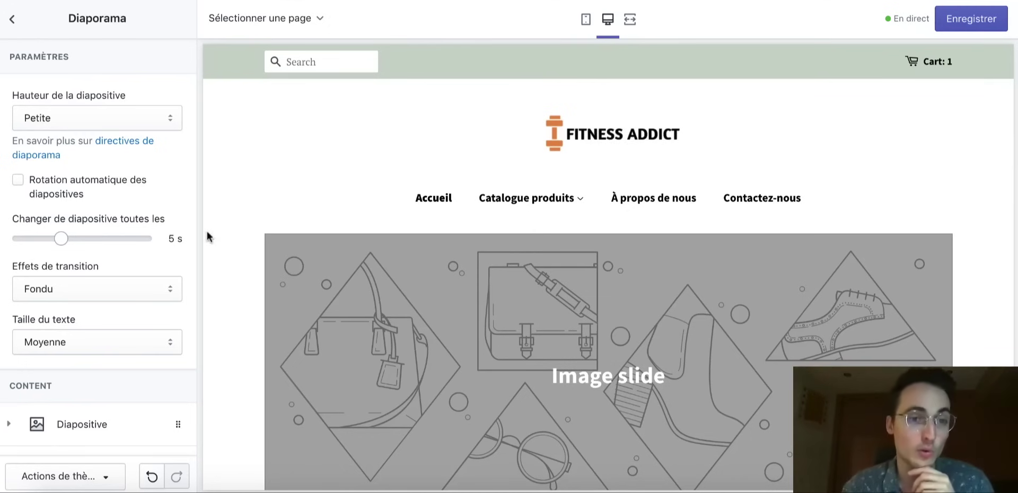
pyautogui.scroll(-4, 156, 157)
pyautogui.click(93, 234)
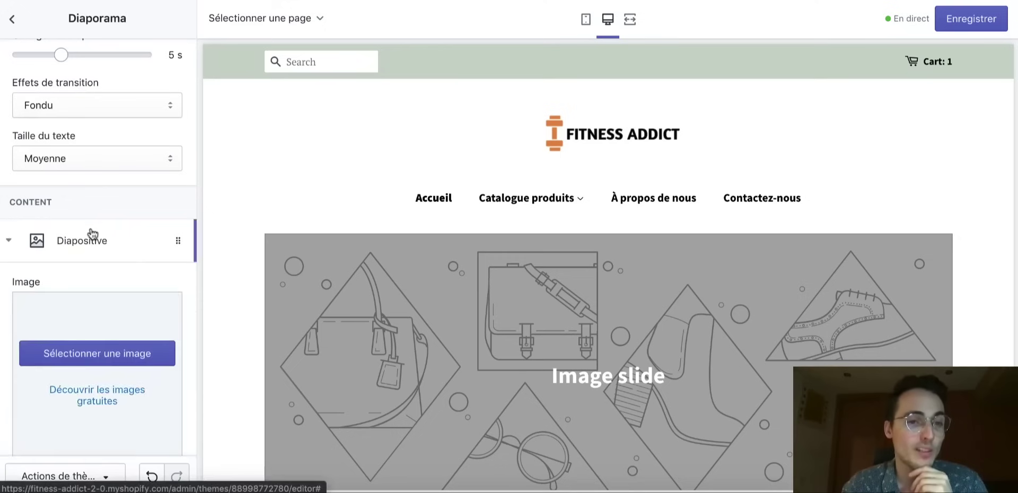
pyautogui.click(97, 353)
pyautogui.click(143, 124)
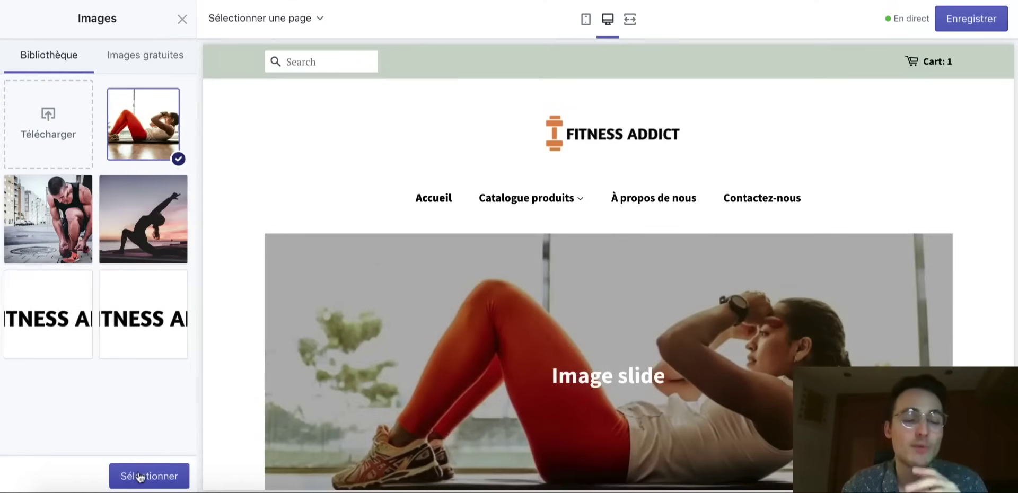
pyautogui.click(141, 476)
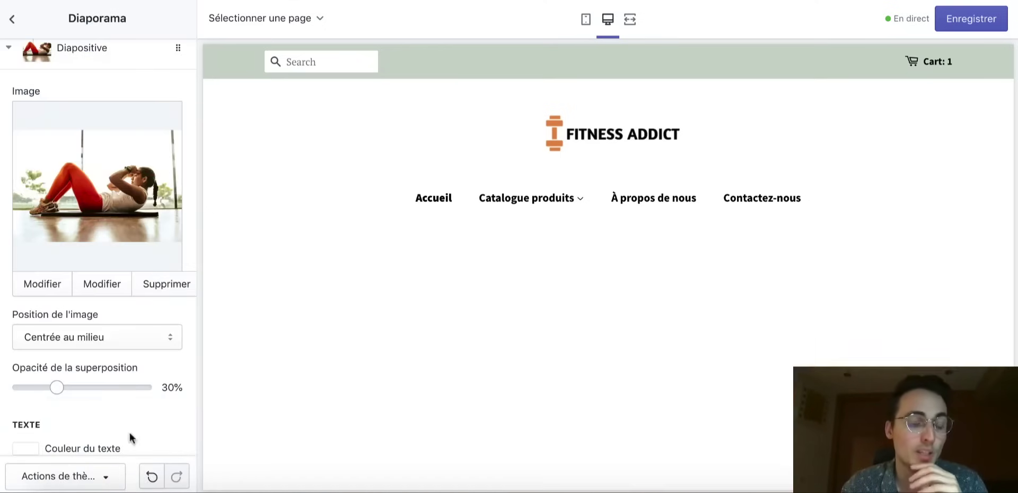
# - Delete the fourth slide, which has no image, from the home page slideshow
pyautogui.scroll(-3, 97, 346)
pyautogui.scroll(8, 97, 346)
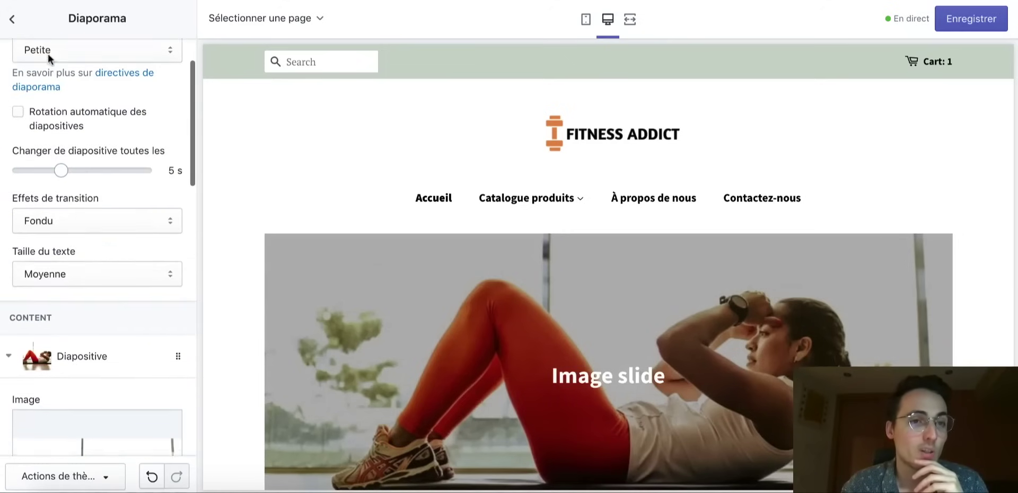
pyautogui.click(12, 19)
pyautogui.click(94, 177)
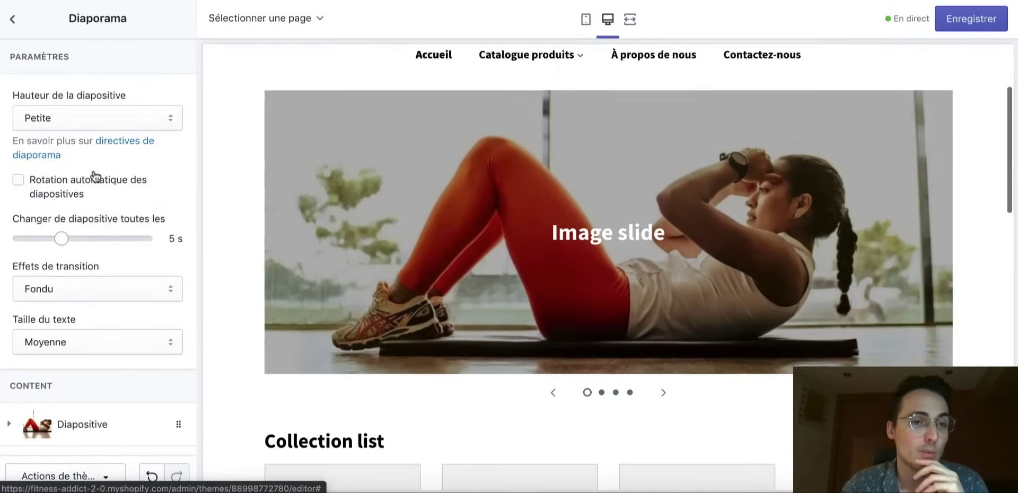
pyautogui.scroll(-5, 94, 206)
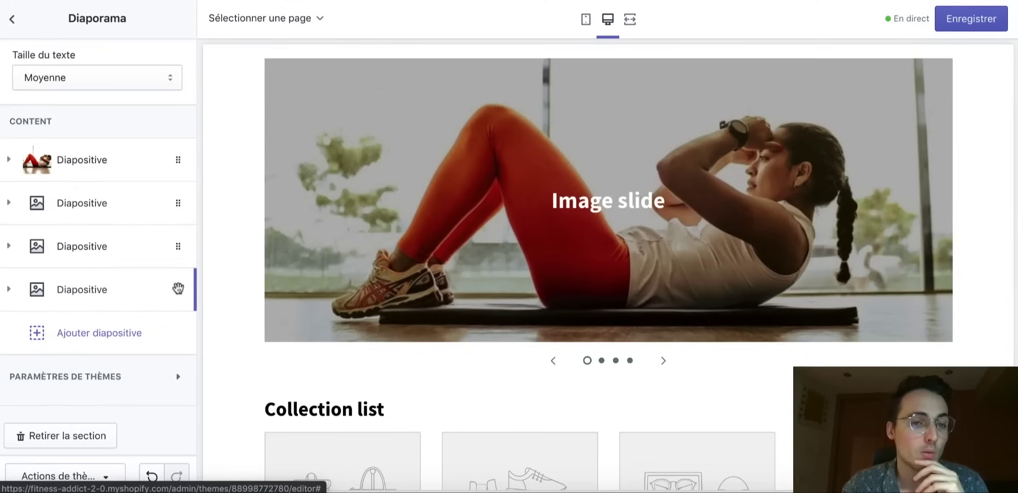
pyautogui.click(177, 289)
pyautogui.scroll(-6, 121, 313)
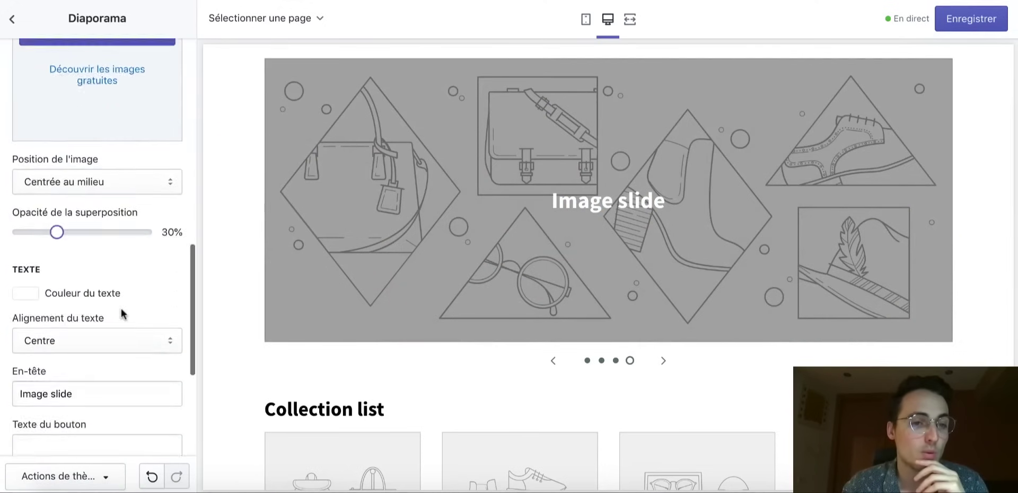
pyautogui.scroll(-5, 121, 314)
pyautogui.click(105, 284)
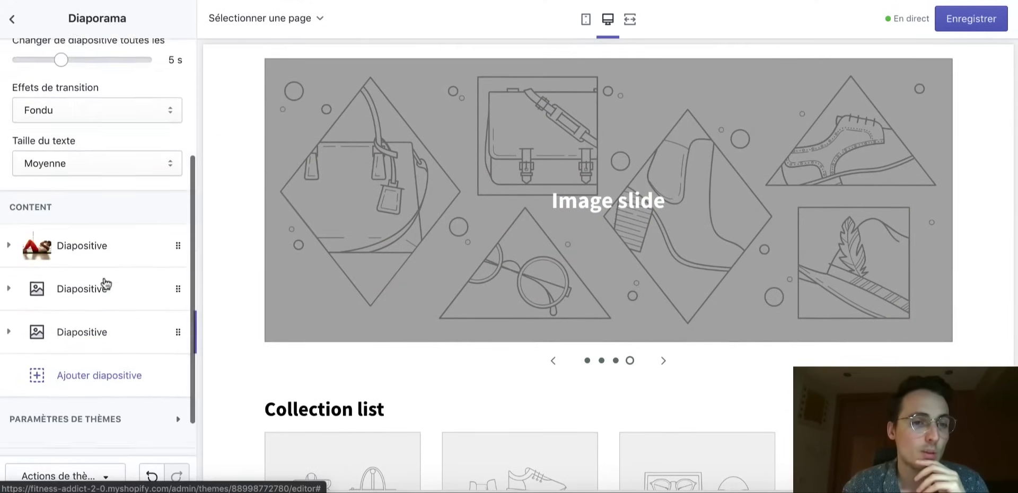
# - Set the library photo of the muscular man tying his shoe as the second slide's image
pyautogui.click(101, 324)
pyautogui.scroll(-2, 98, 340)
pyautogui.click(116, 391)
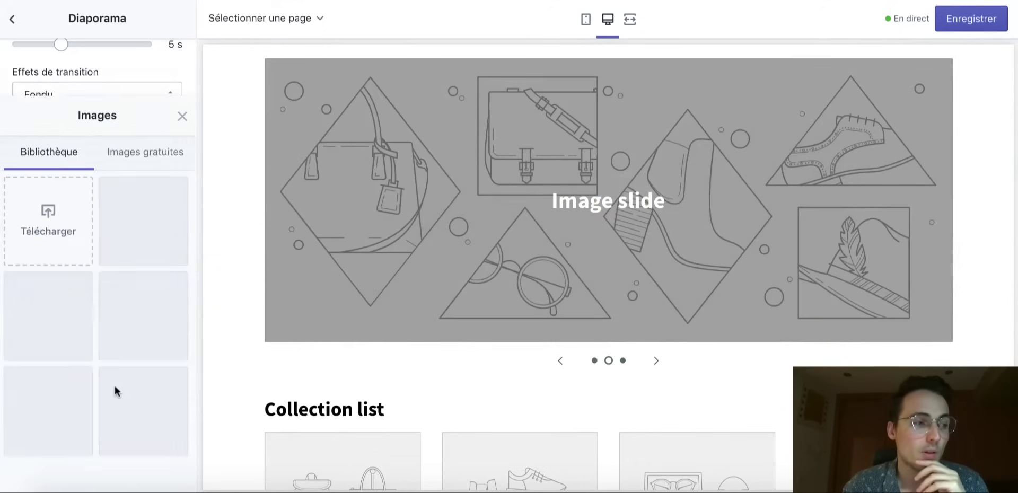
pyautogui.click(88, 215)
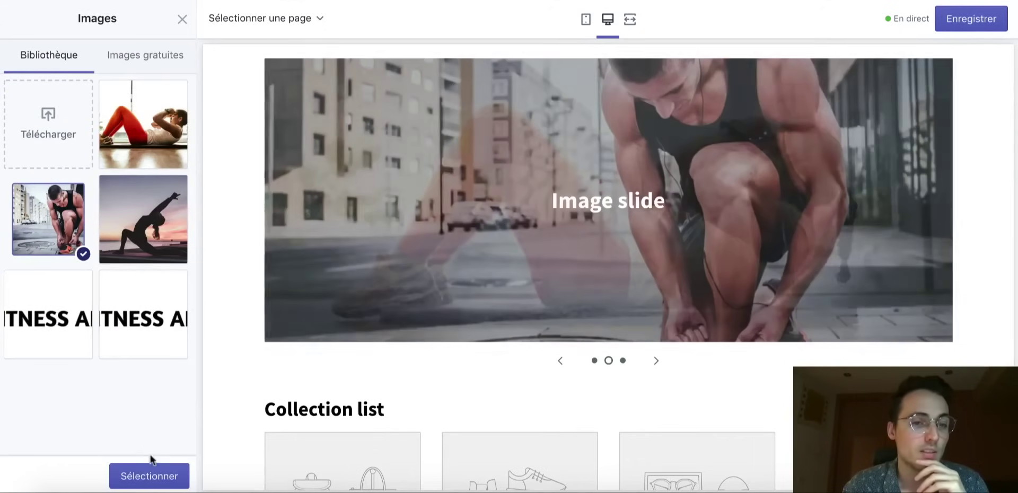
pyautogui.click(150, 475)
# - Set the library photo of the yoga silhouette at sunset as the third slide's image
pyautogui.scroll(-8, 120, 318)
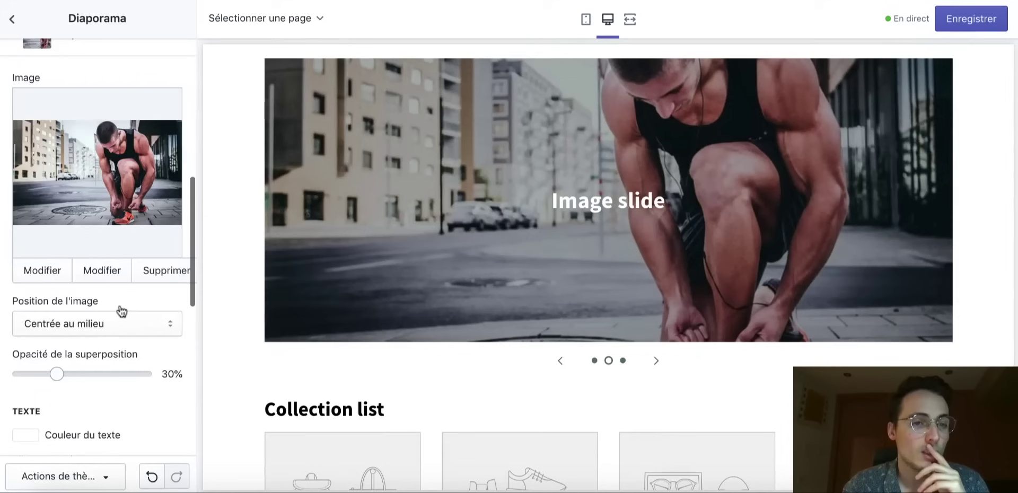
pyautogui.scroll(-4, 119, 304)
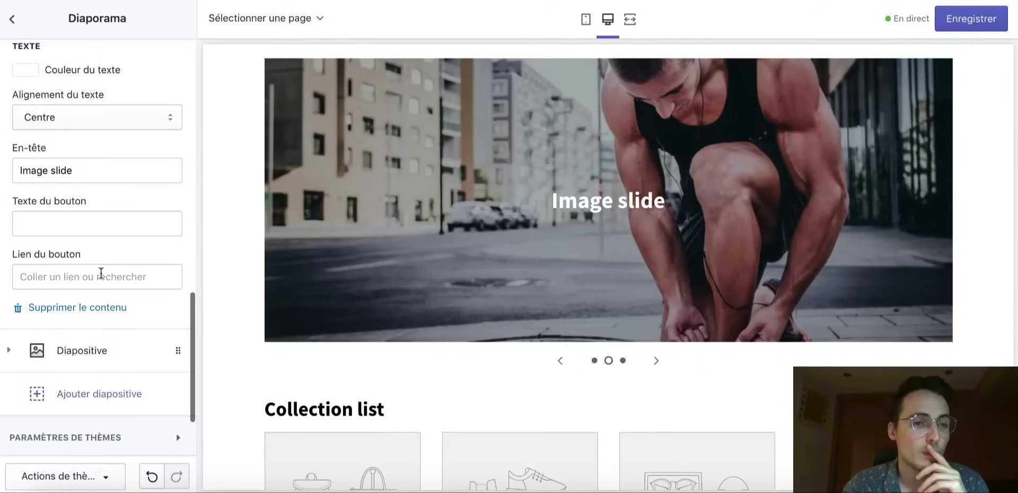
pyautogui.click(84, 348)
pyautogui.scroll(2, 112, 348)
pyautogui.click(109, 348)
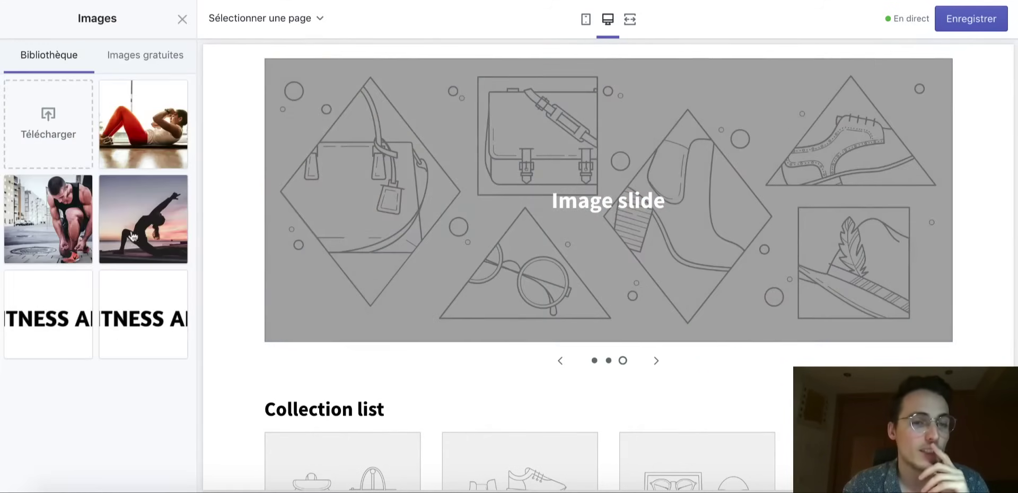
pyautogui.click(140, 228)
pyautogui.click(142, 469)
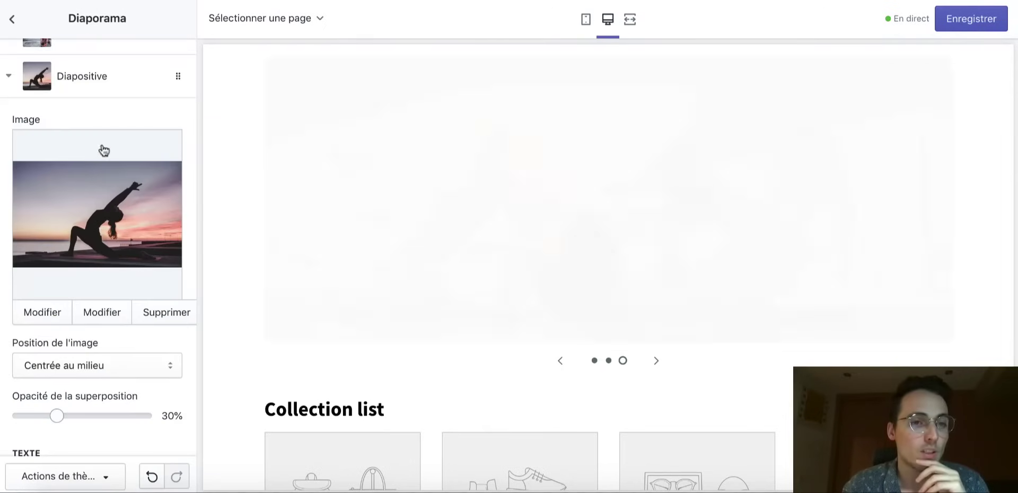
# - Try entering "100%" as the third slide's button text and clear the text again
pyautogui.scroll(-3, 100, 147)
pyautogui.scroll(-4, 117, 271)
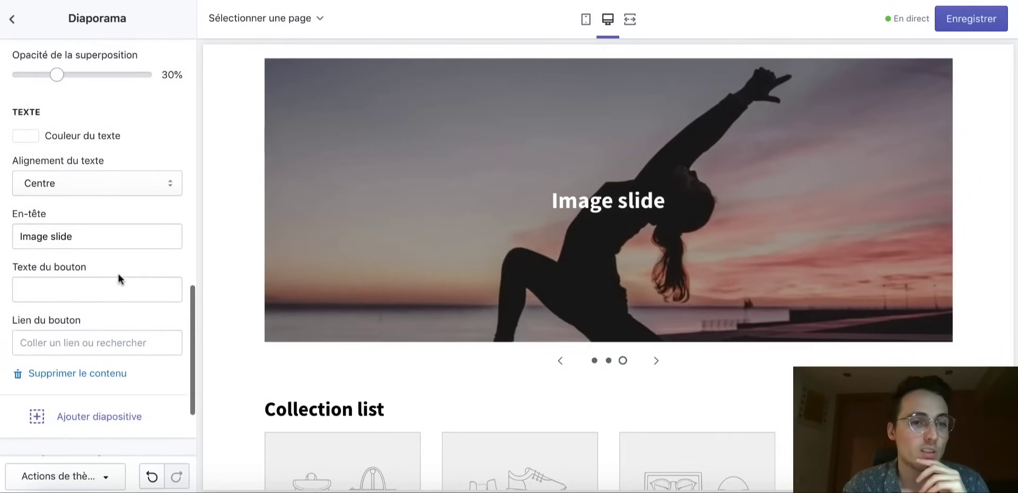
pyautogui.scroll(2, 84, 245)
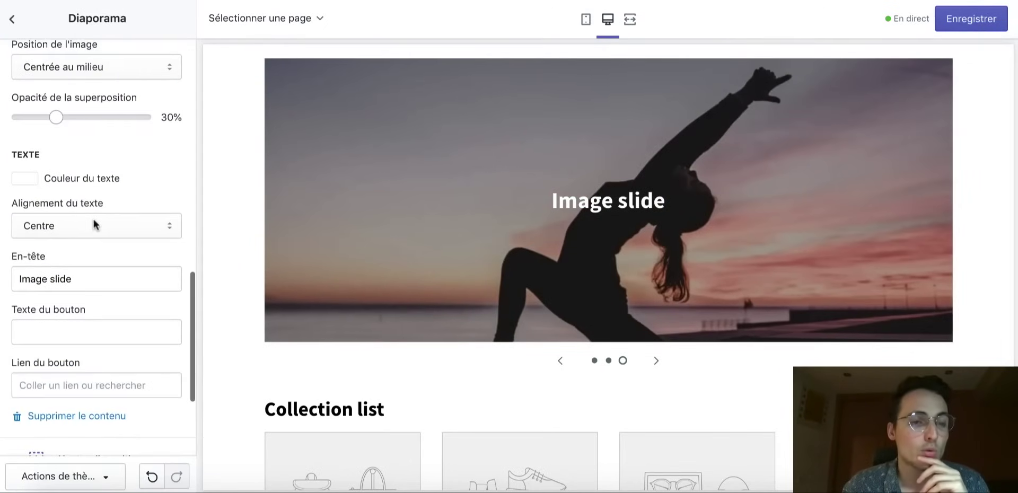
pyautogui.scroll(2, 92, 216)
pyautogui.scroll(-3, 94, 224)
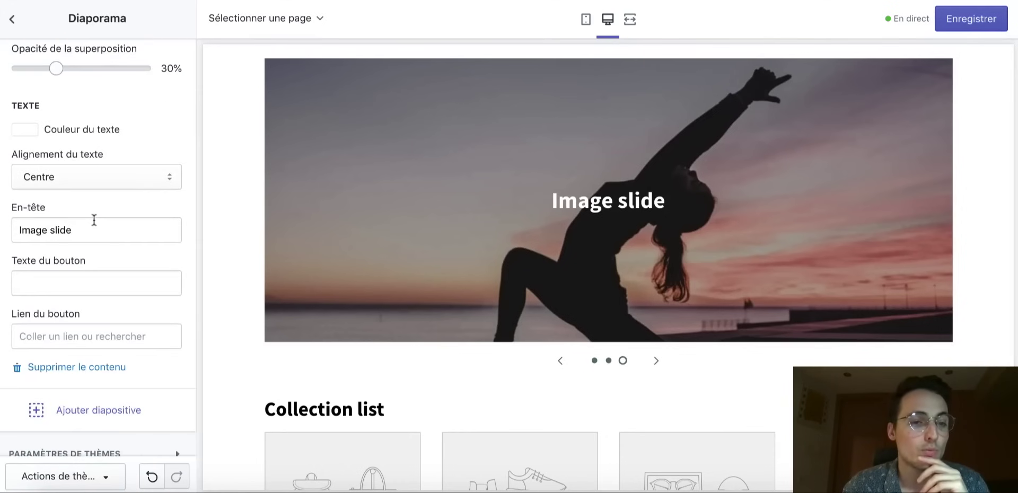
pyautogui.click(79, 285)
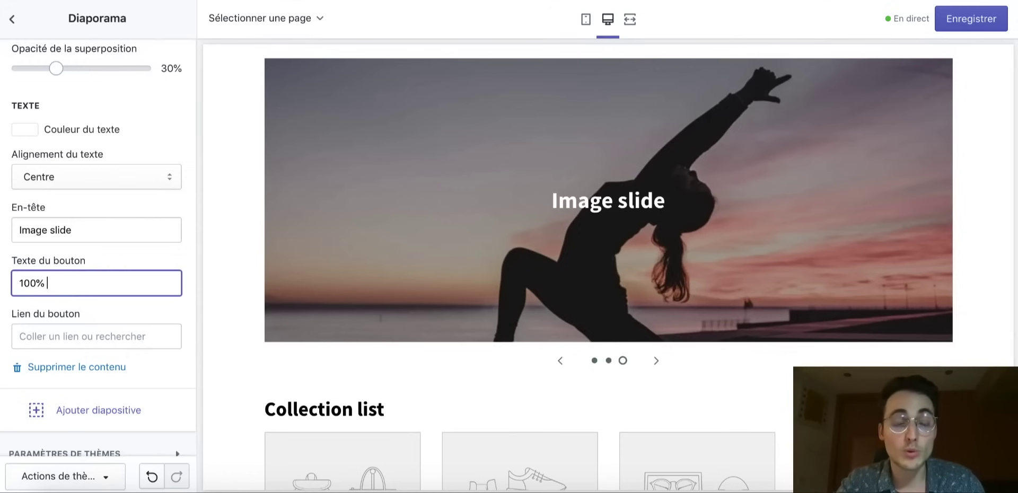
pyautogui.click(185, 265)
pyautogui.click(108, 283)
pyautogui.hotkey('ctrl', 'a')
pyautogui.press('BackSpace')
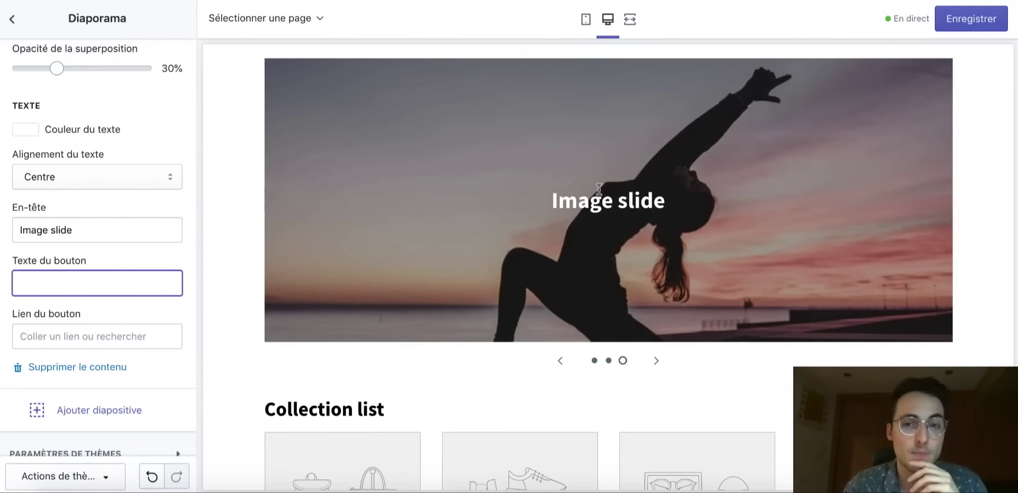
# - Look through the kinds of link targets offered for the third slide's button
pyautogui.scroll(-2, 95, 265)
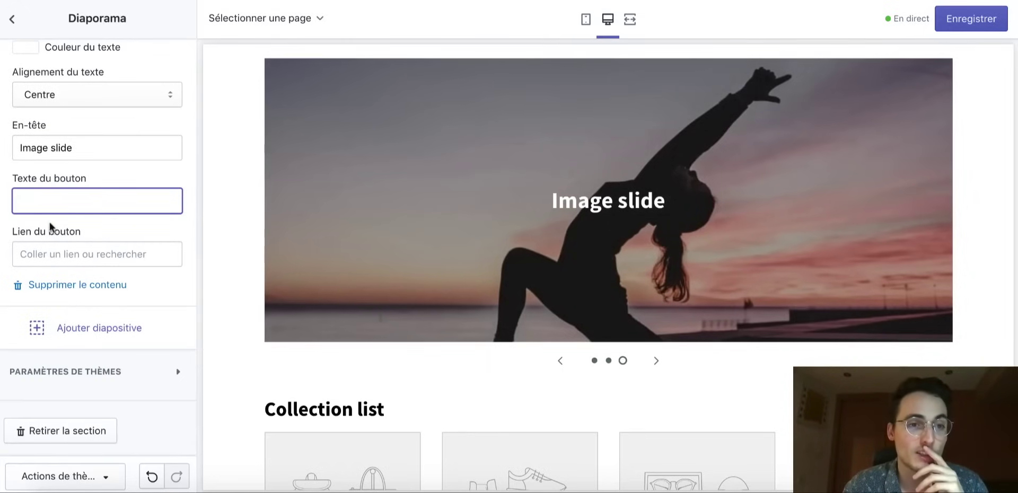
pyautogui.scroll(1, 111, 232)
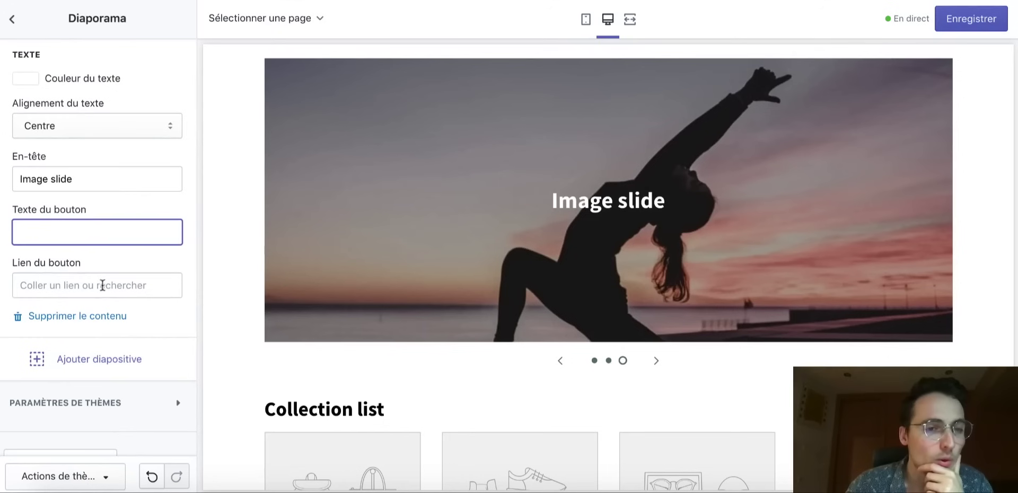
pyautogui.click(102, 285)
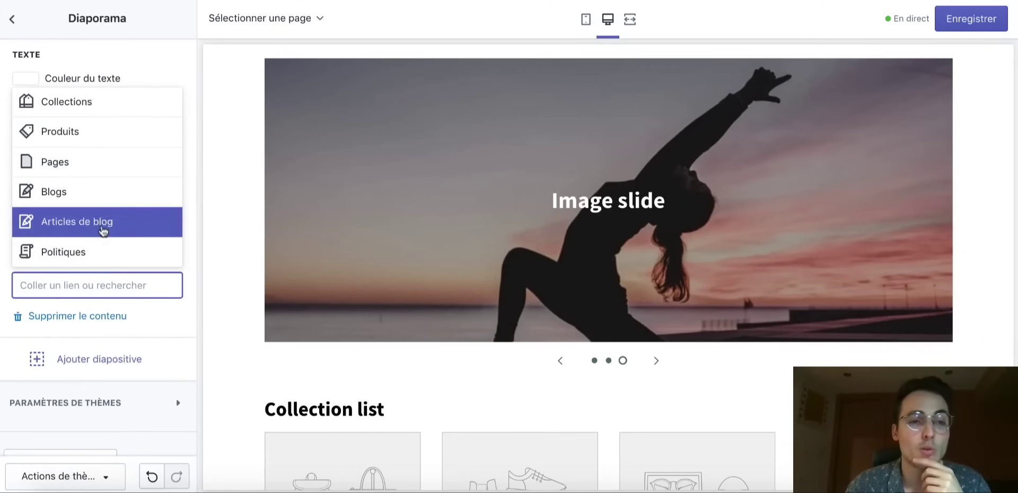
pyautogui.click(154, 70)
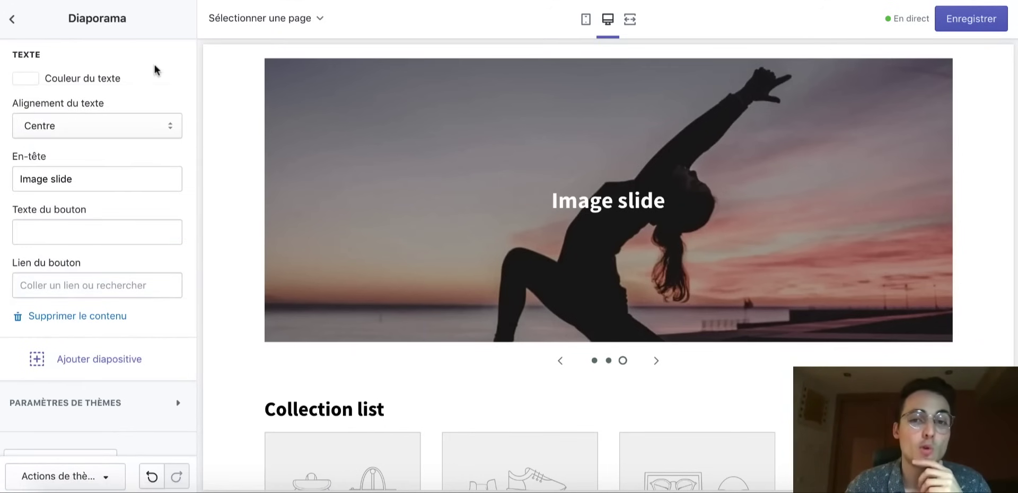
pyautogui.click(98, 276)
pyautogui.click(137, 54)
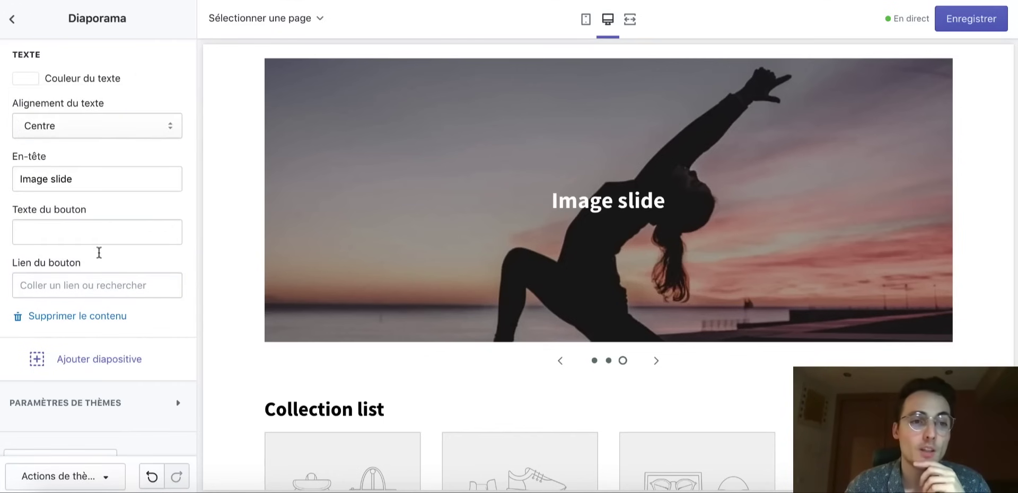
# - Review the slideshow's general settings and check its first slide in the store preview
pyautogui.scroll(10, 112, 273)
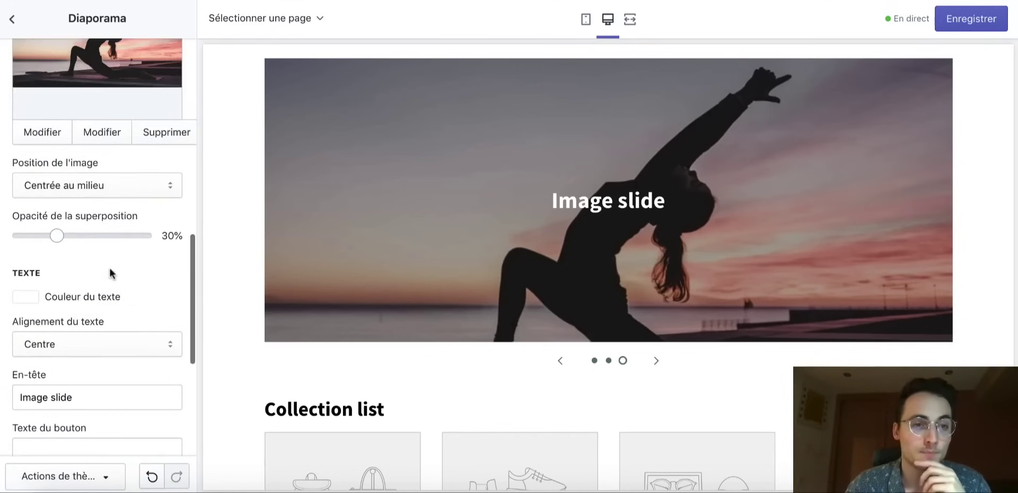
pyautogui.scroll(4, 483, 257)
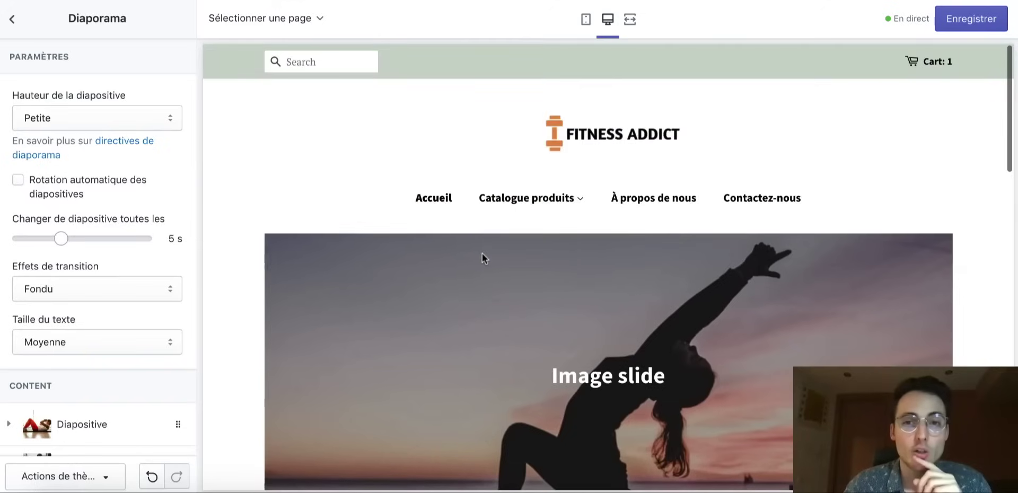
pyautogui.scroll(-3, 740, 197)
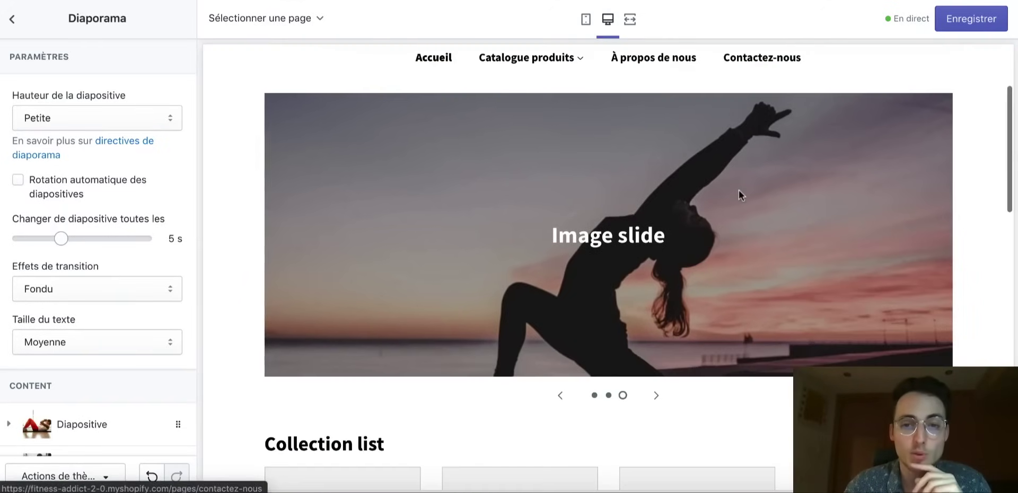
pyautogui.click(594, 396)
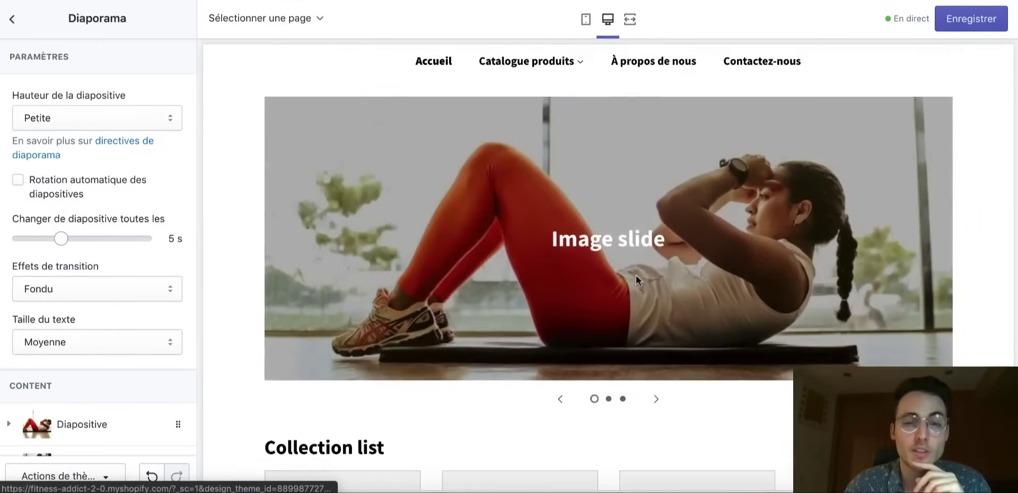
pyautogui.scroll(3, 477, 265)
# - Preview the store's navigation, checking the À propos de nous page and the Contactez-nous page down to its footer
pyautogui.moveTo(541, 192)
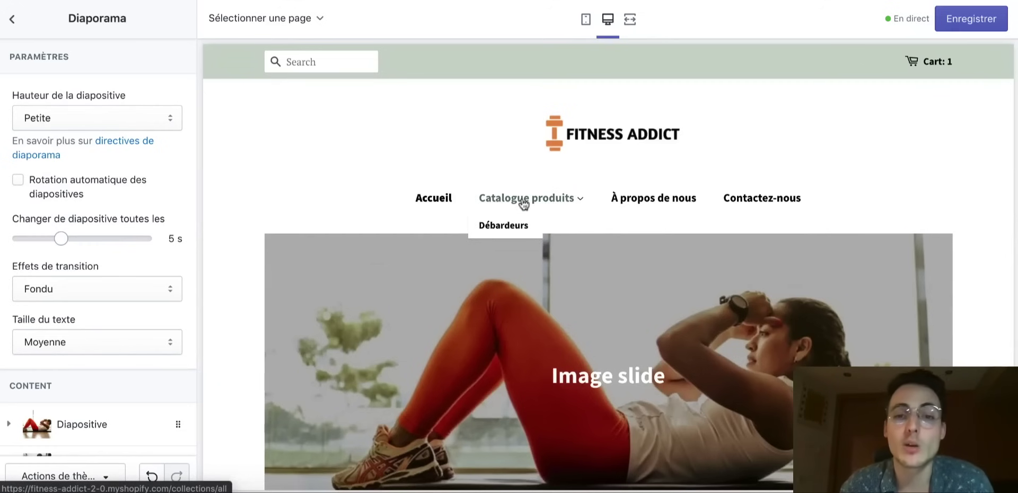
pyautogui.click(643, 208)
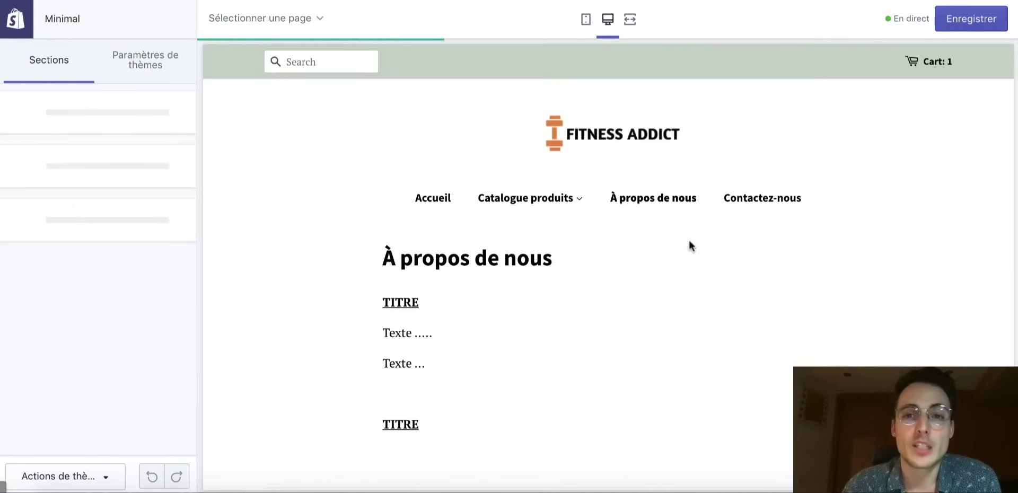
pyautogui.click(751, 206)
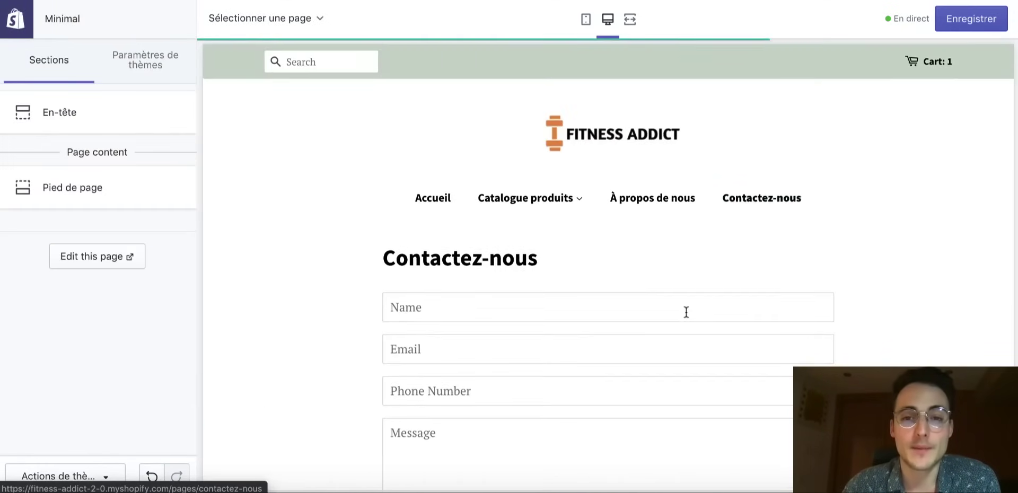
pyautogui.scroll(-8, 685, 310)
pyautogui.scroll(3, 670, 307)
pyautogui.scroll(-4, 669, 307)
pyautogui.scroll(10, 669, 308)
pyautogui.scroll(-10, 670, 307)
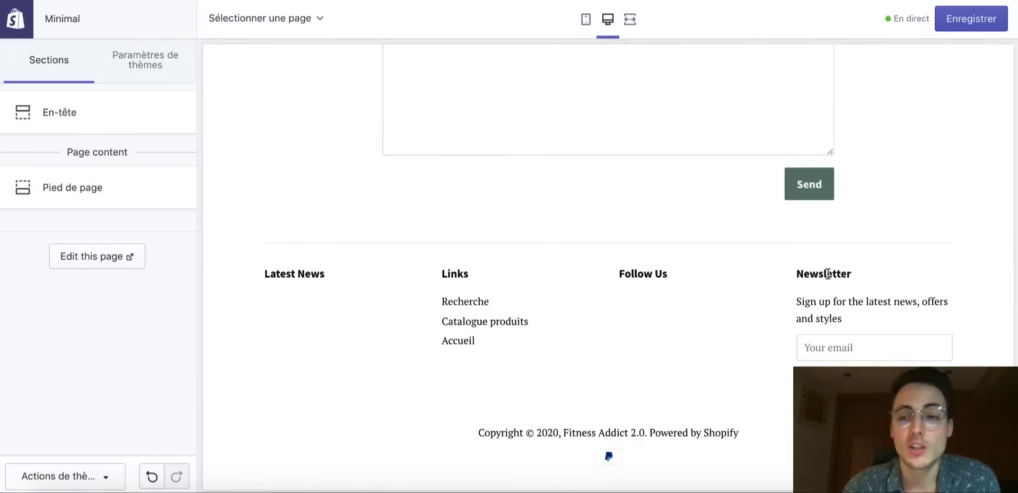
pyautogui.scroll(10, 739, 313)
pyautogui.click(534, 202)
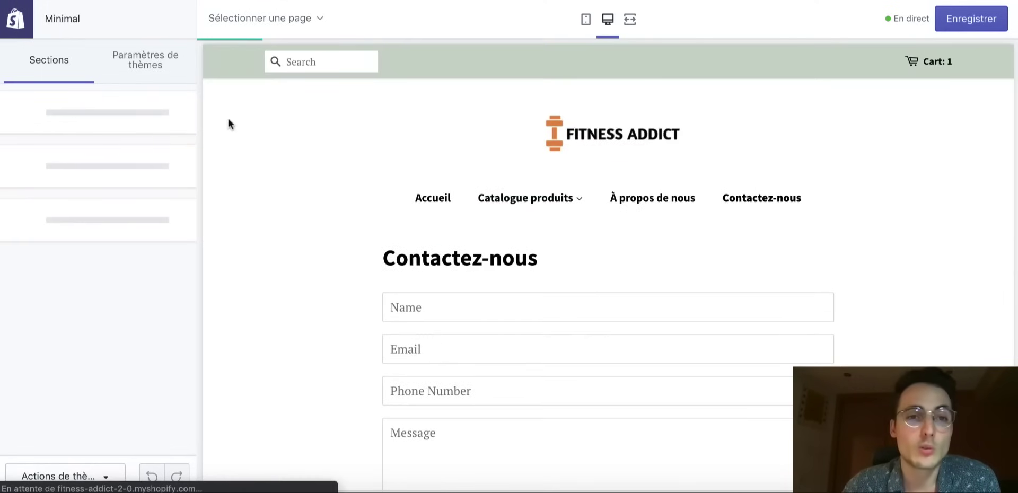
# - Set the top bar's background colour to #e78a40 in the theme's colour settings
pyautogui.click(145, 62)
pyautogui.click(98, 116)
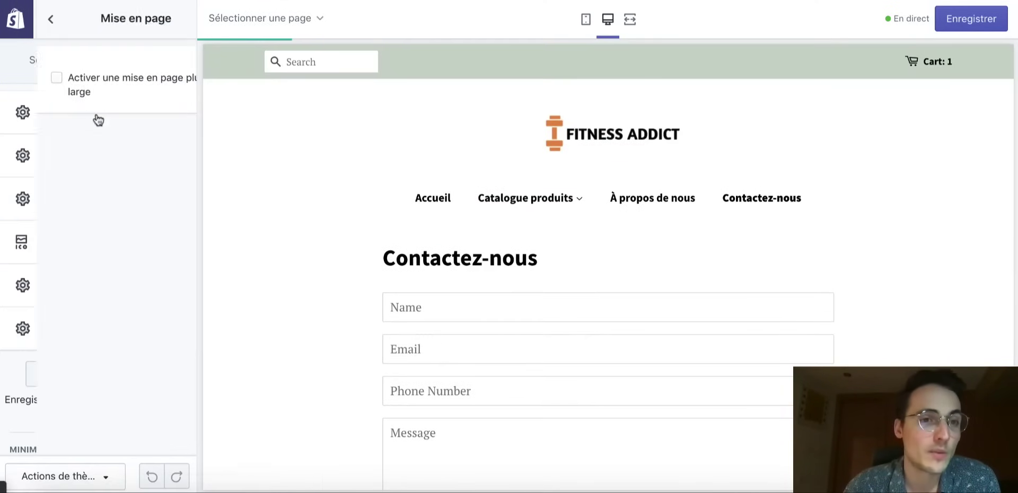
pyautogui.click(15, 20)
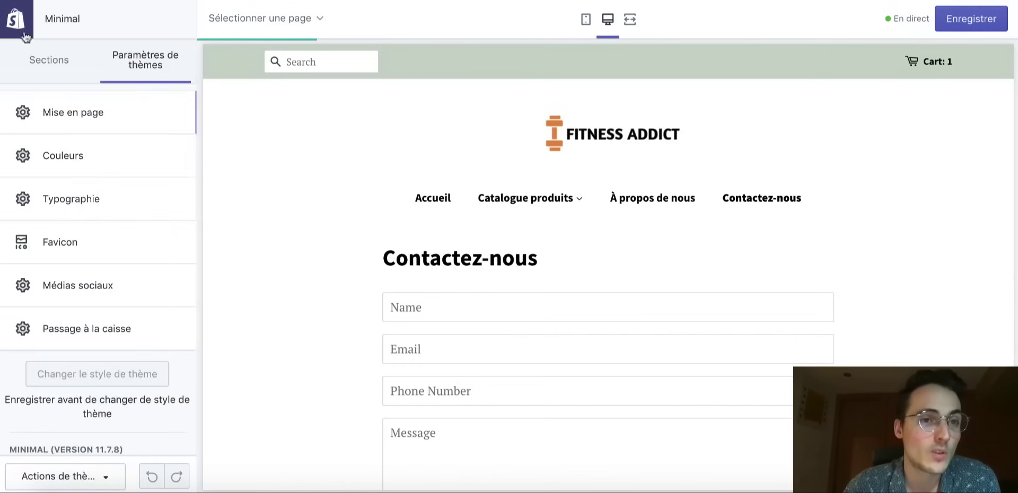
pyautogui.click(73, 158)
pyautogui.click(25, 94)
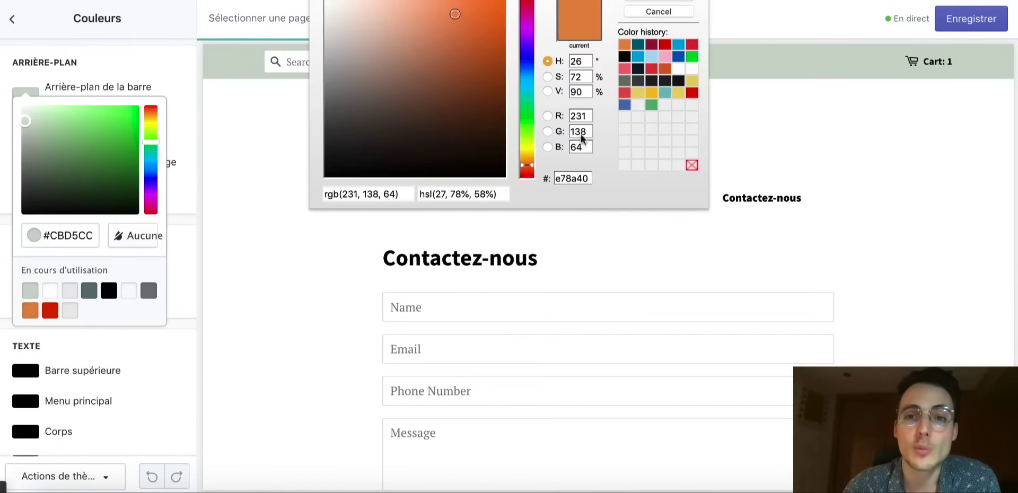
pyautogui.click(95, 241)
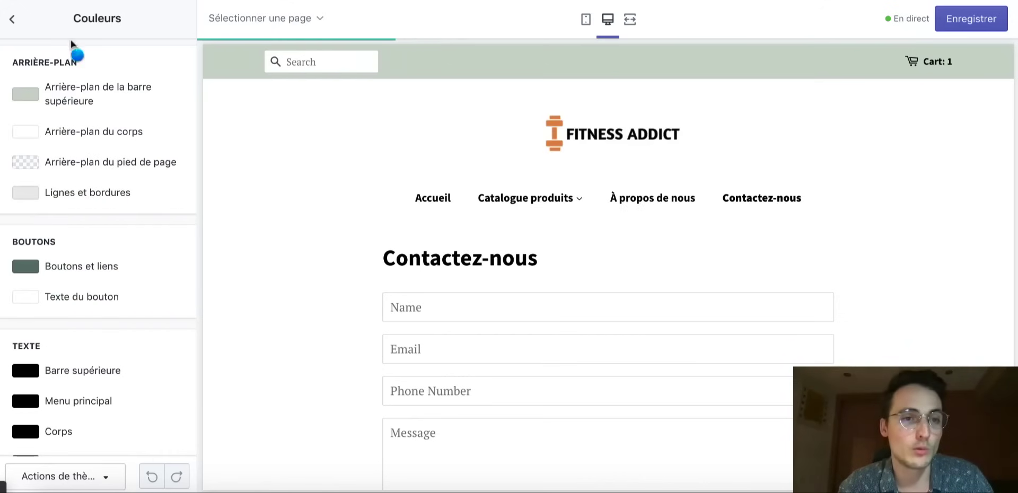
pyautogui.click(26, 95)
pyautogui.click(51, 235)
pyautogui.write('e78a40')
pyautogui.click(456, 61)
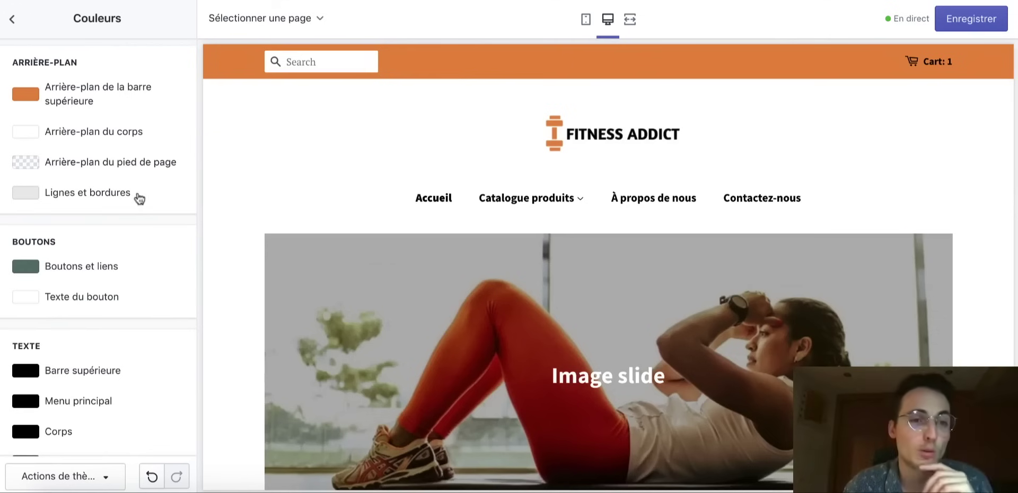
# - Set the top bar's background colour to black, #000000
pyautogui.click(21, 95)
pyautogui.click(111, 341)
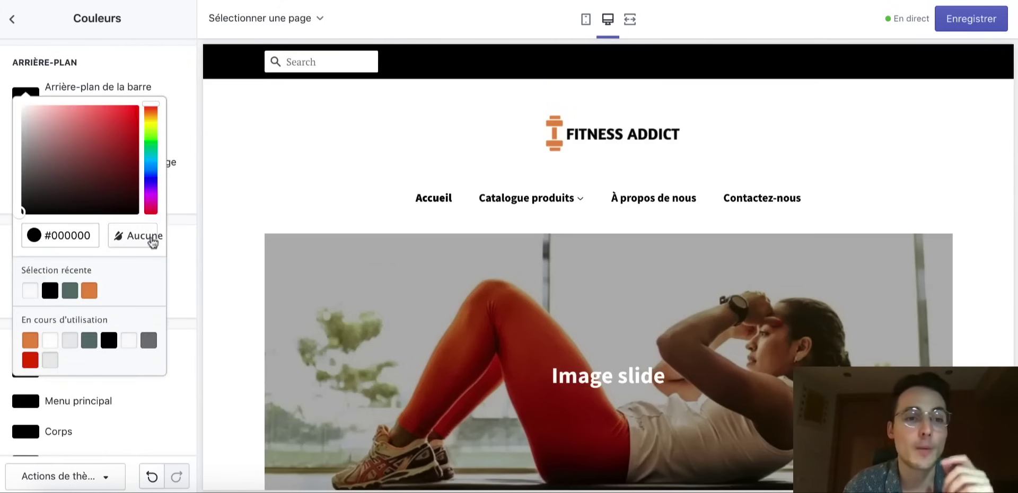
pyautogui.click(178, 152)
# - Set the colour of buttons and links to the recently used orange, #E78A40, and check it in the store preview
pyautogui.scroll(-9, 306, 248)
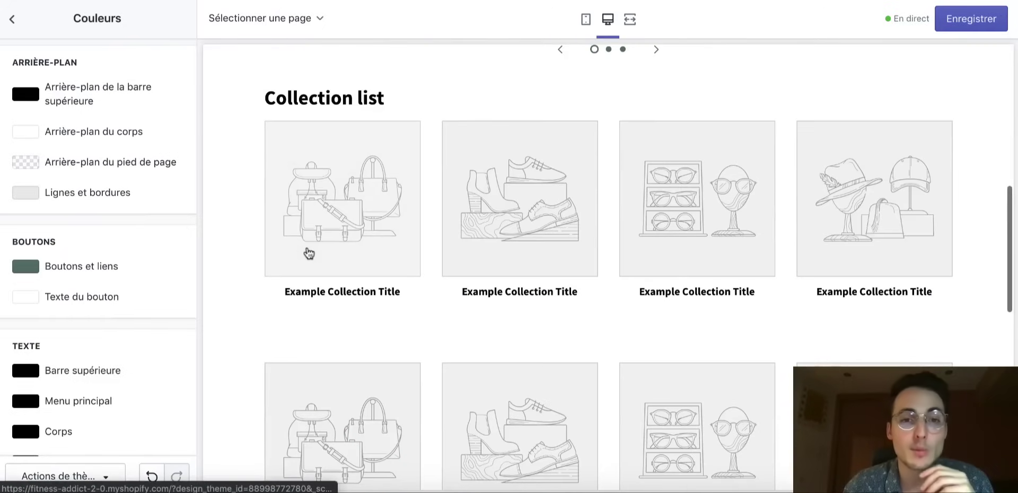
pyautogui.scroll(-1, 238, 266)
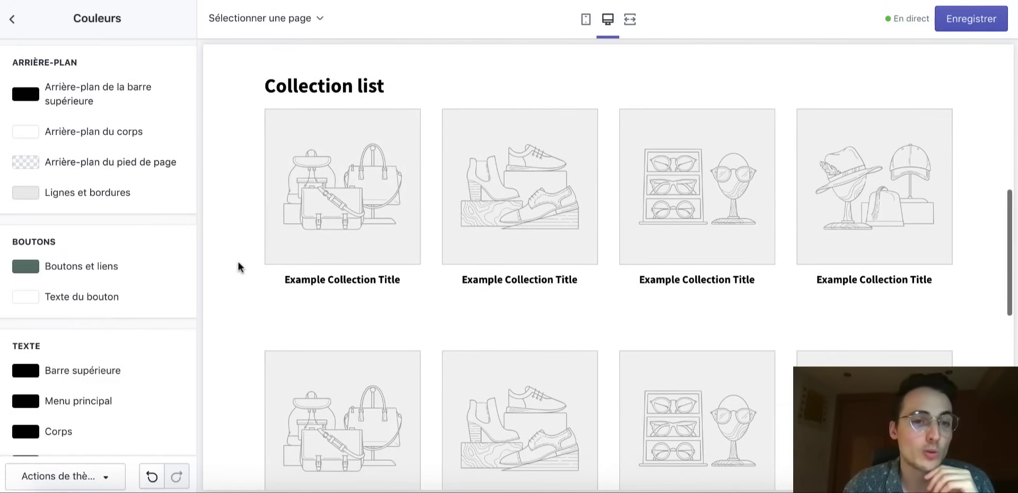
pyautogui.click(26, 268)
pyautogui.scroll(-2, 104, 370)
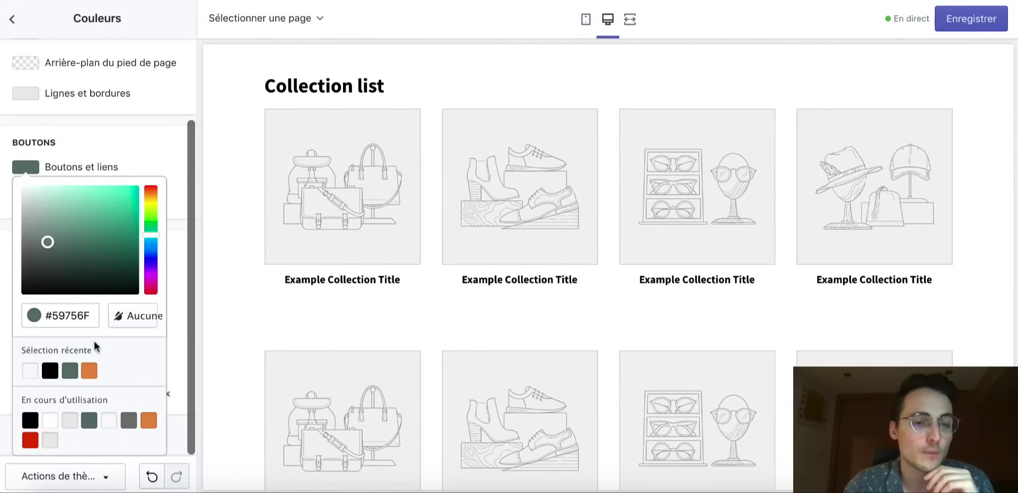
pyautogui.click(91, 370)
pyautogui.click(229, 218)
pyautogui.scroll(2, 148, 230)
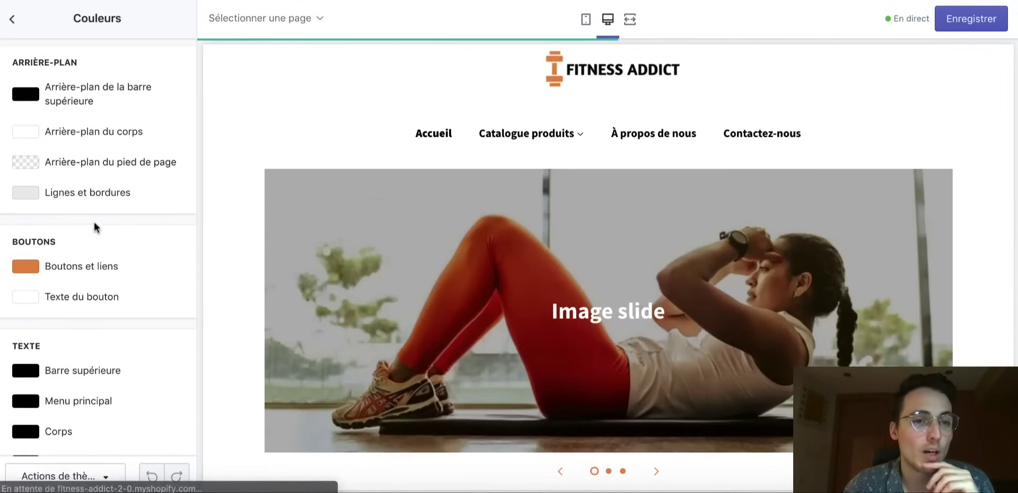
pyautogui.scroll(-1, 94, 236)
pyautogui.scroll(-8, 250, 348)
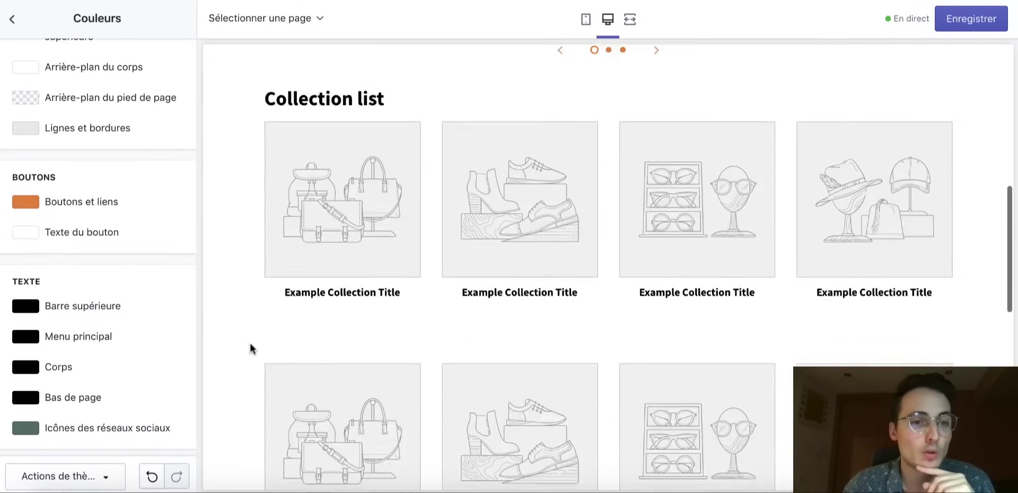
# - Set the social network icons' colour to the orange #E78A40
pyautogui.click(30, 337)
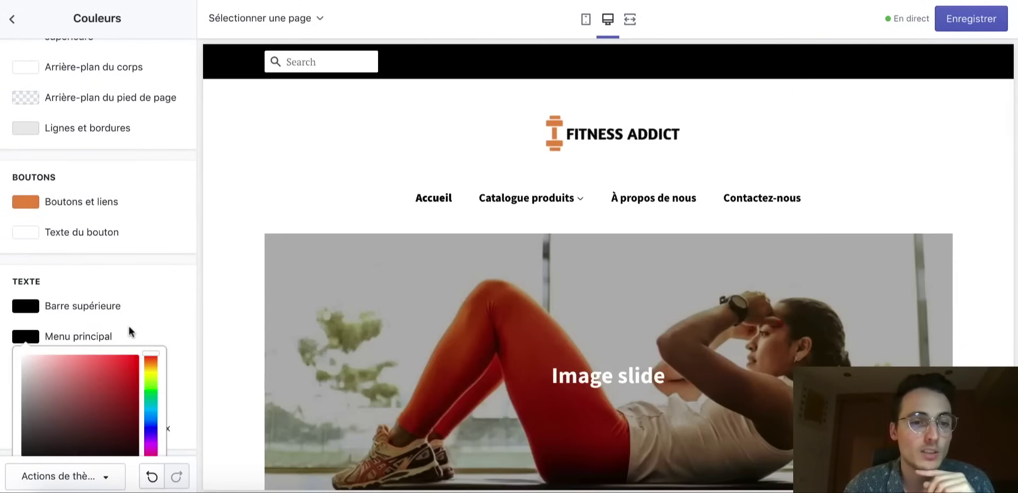
pyautogui.click(133, 328)
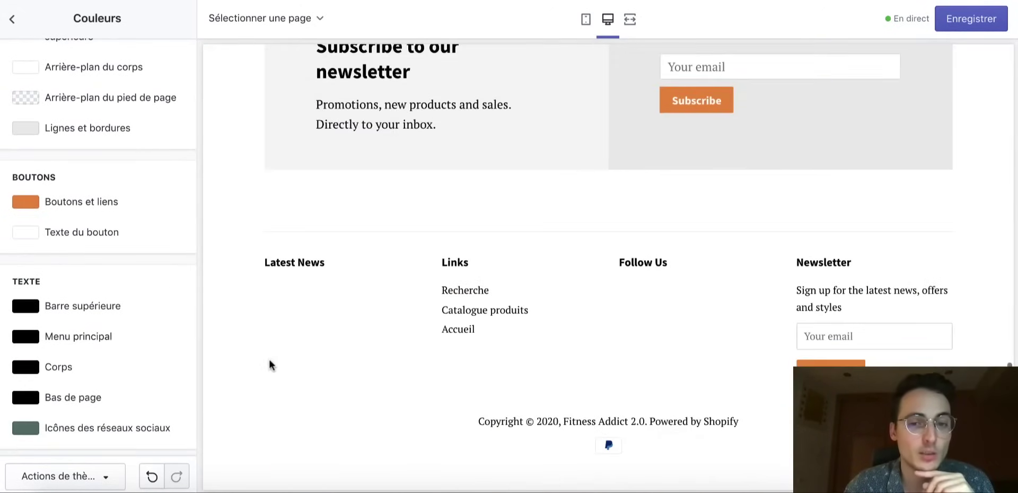
pyautogui.click(45, 428)
pyautogui.scroll(-5, 100, 421)
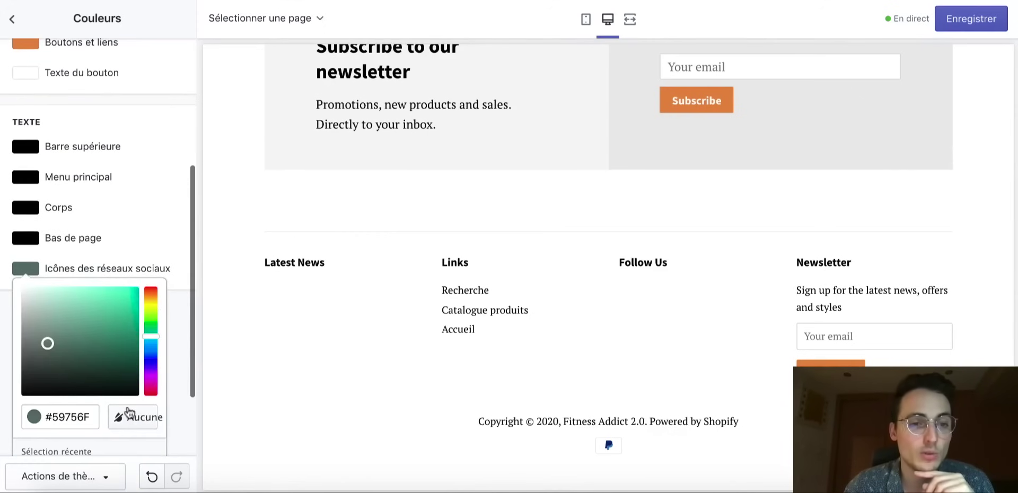
pyautogui.click(89, 394)
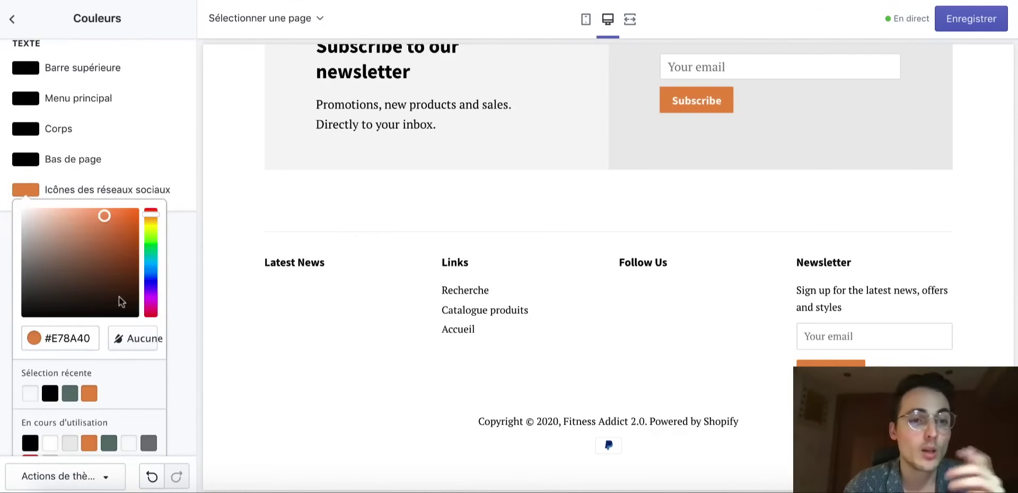
pyautogui.click(185, 277)
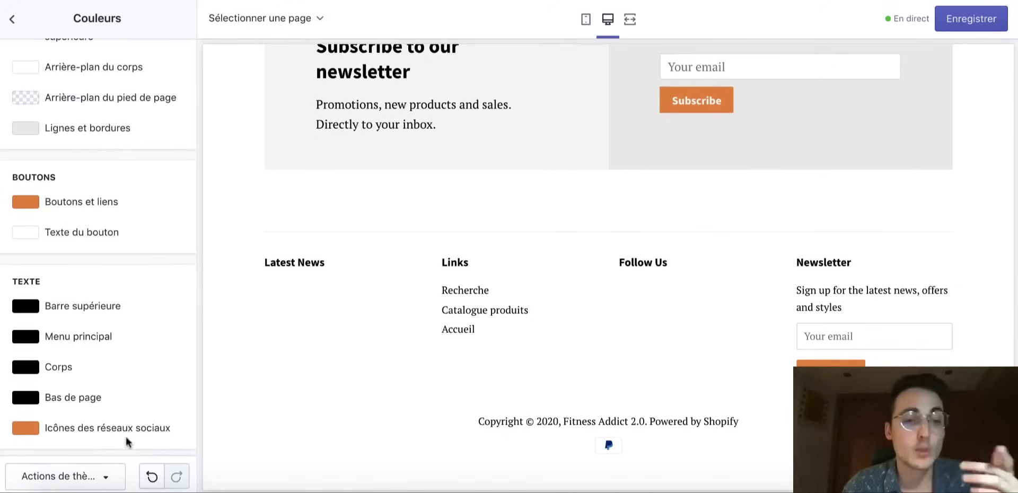
pyautogui.scroll(2, 148, 320)
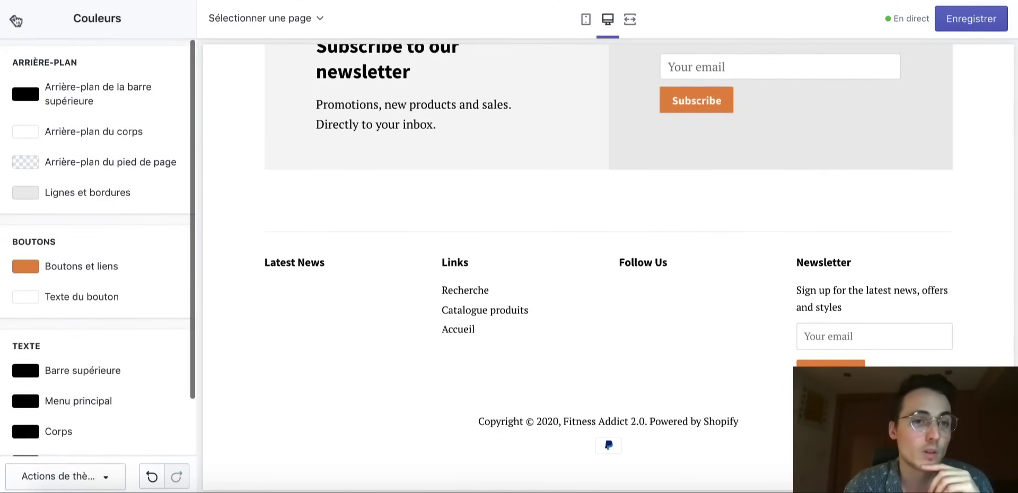
# - Set the body text font to Asap Regular in the theme's typography settings
pyautogui.click(16, 20)
pyautogui.scroll(-10, 360, 233)
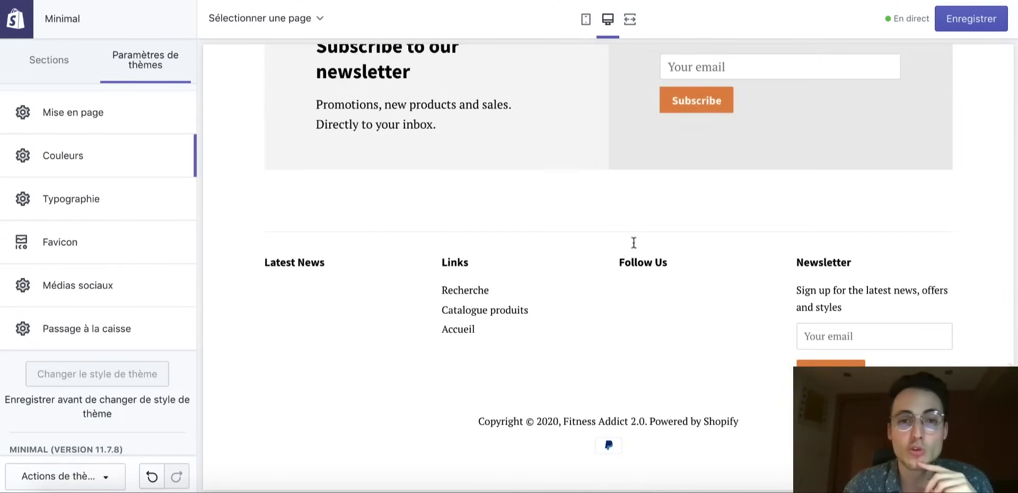
pyautogui.scroll(15, 633, 242)
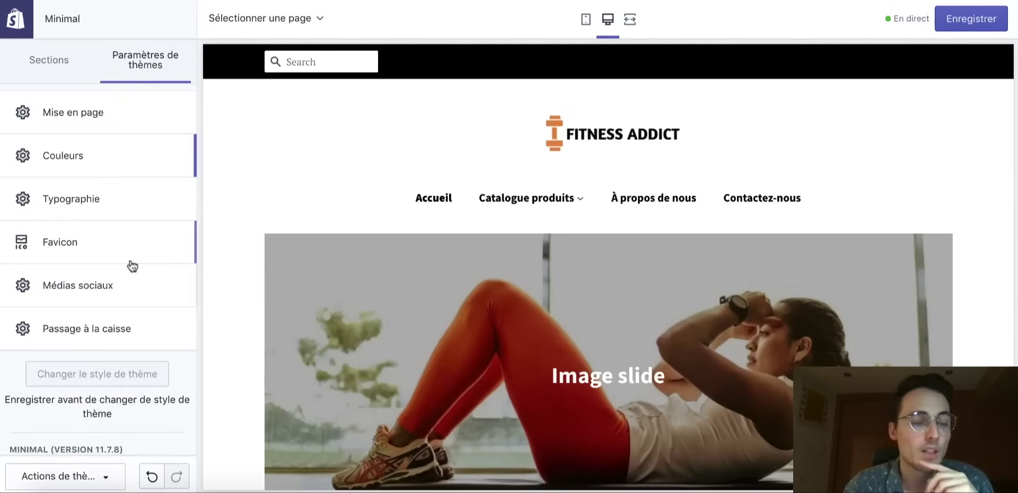
pyautogui.click(93, 206)
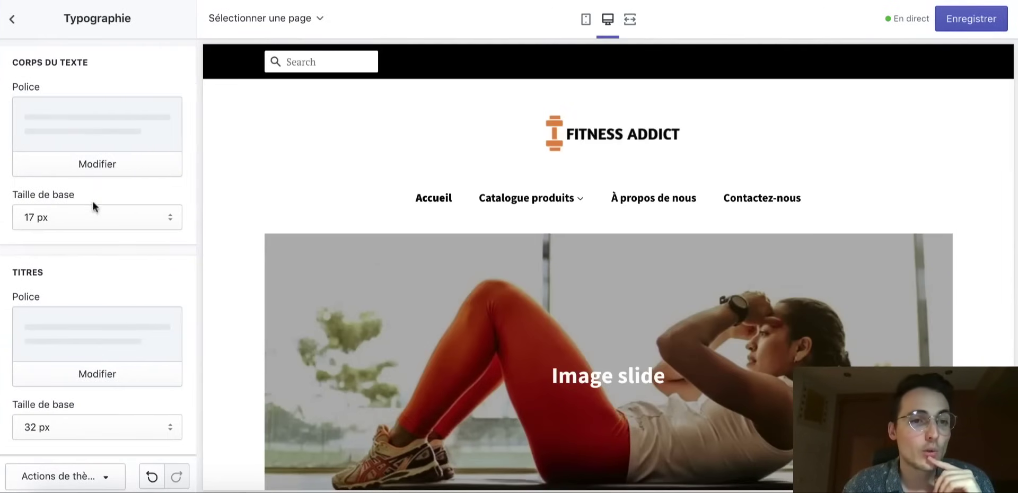
pyautogui.click(98, 166)
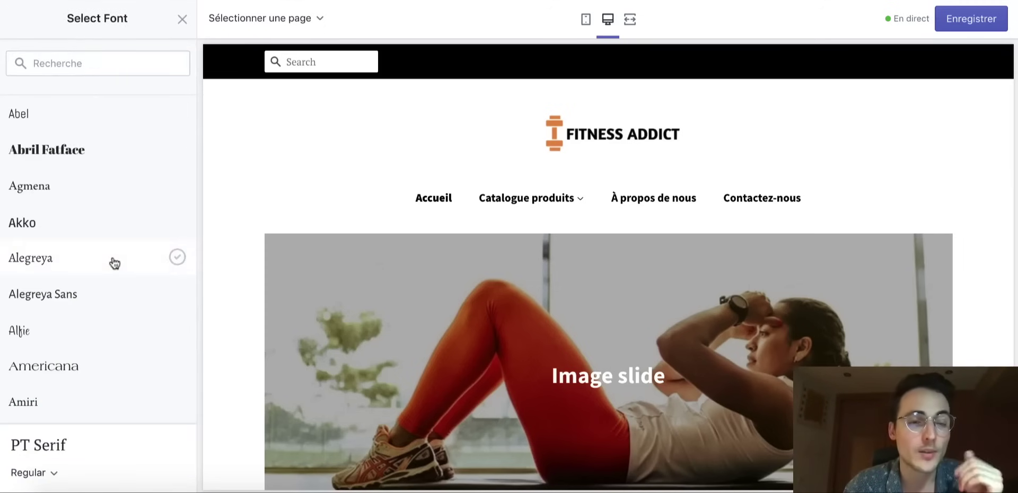
pyautogui.scroll(-8, 71, 260)
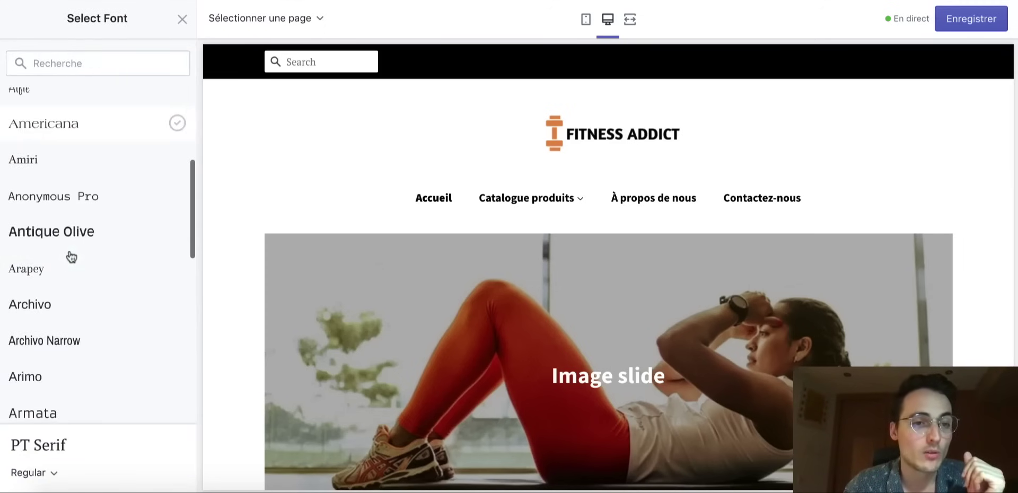
pyautogui.scroll(-3, 71, 257)
pyautogui.click(43, 254)
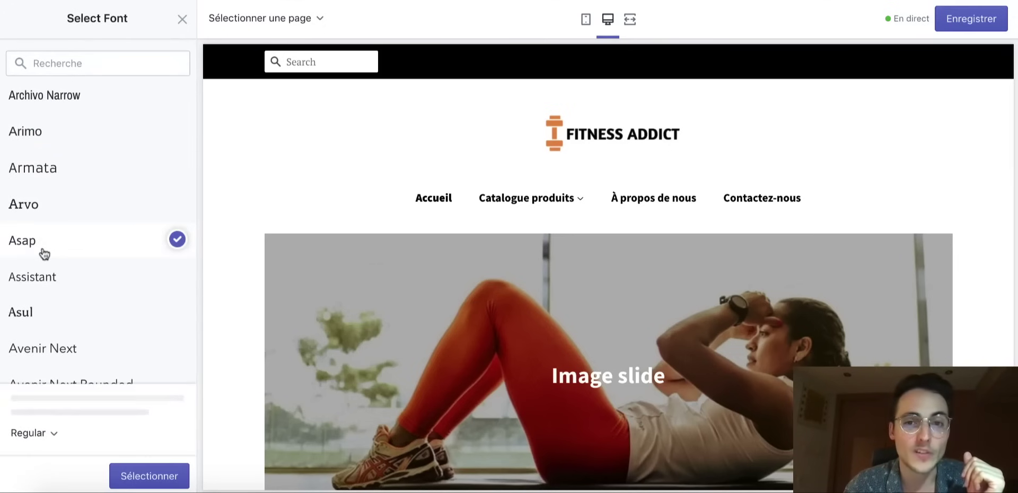
pyautogui.click(159, 479)
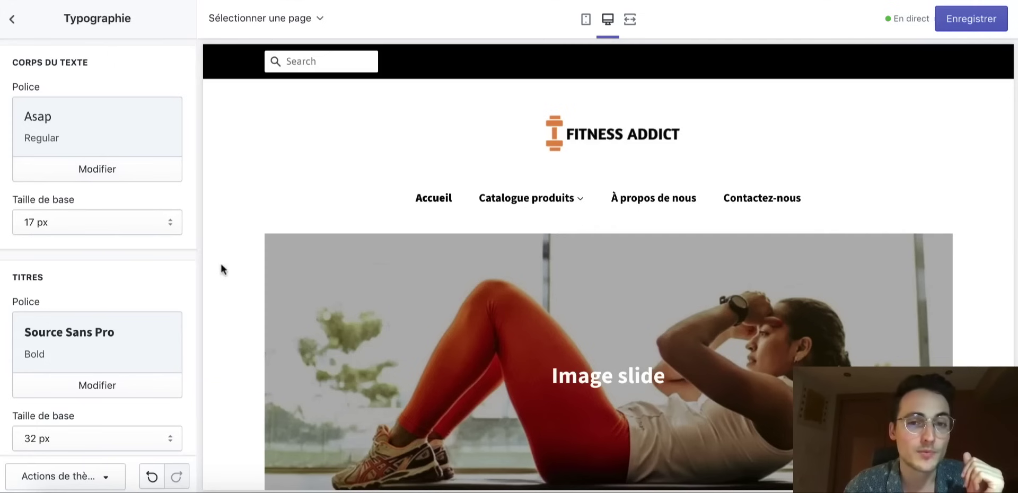
# - Set the font of the headings to Amiri Regular
pyautogui.scroll(-3, 122, 216)
pyautogui.click(97, 239)
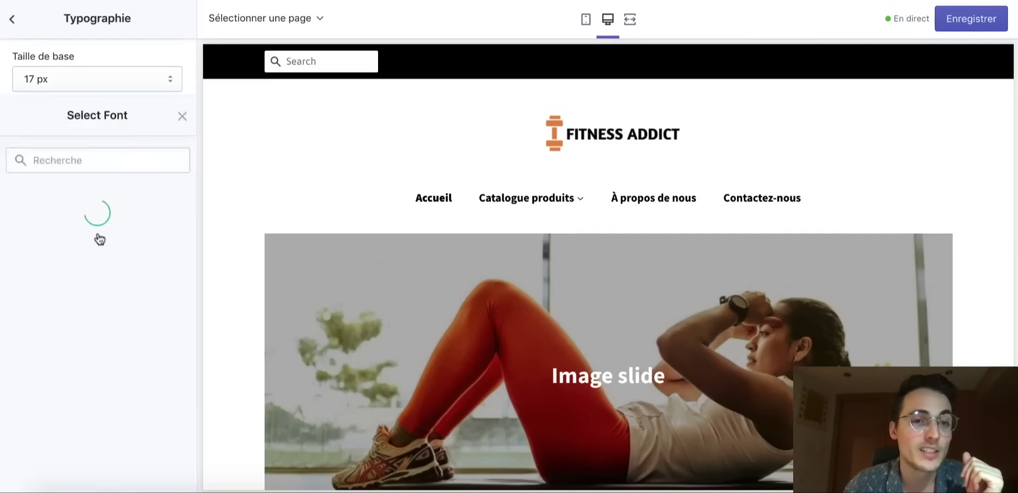
pyautogui.scroll(-3, 79, 237)
pyautogui.click(75, 197)
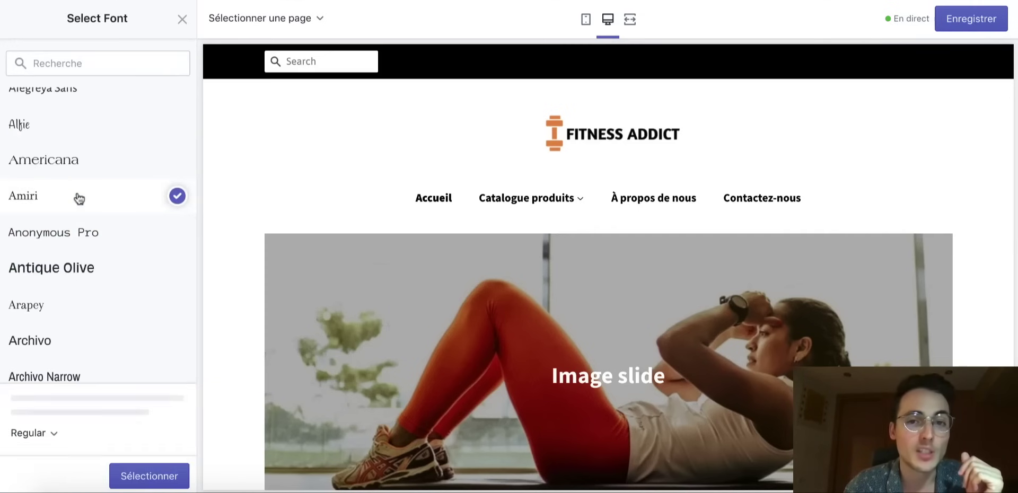
pyautogui.click(150, 476)
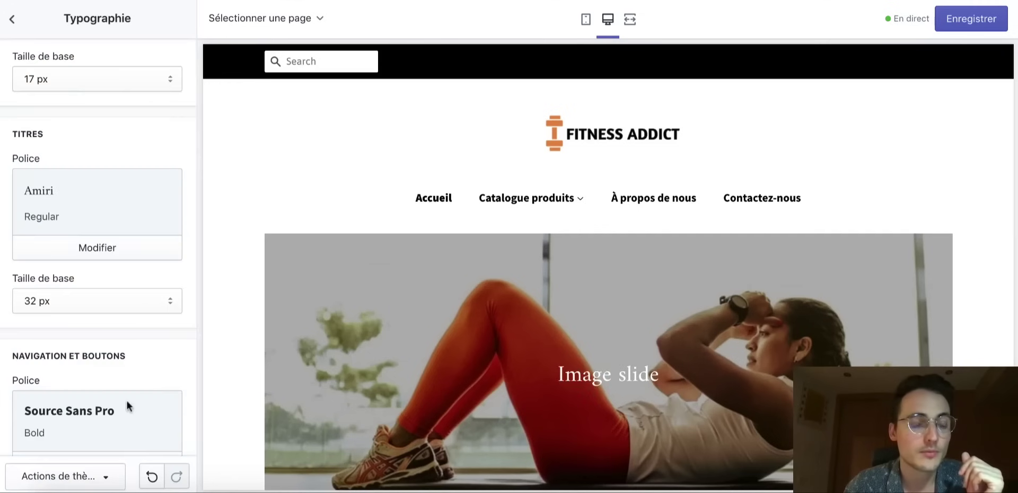
# - Set the navigation and buttons font to Amiri Regular and check the new fonts in the home page preview
pyautogui.scroll(-3, 141, 336)
pyautogui.scroll(-5, 324, 361)
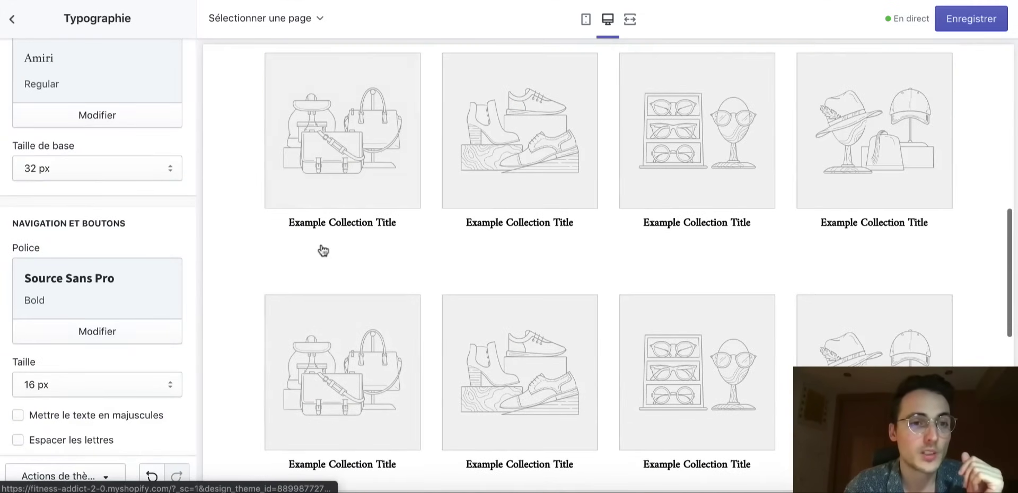
pyautogui.scroll(3, 91, 142)
pyautogui.scroll(-3, 83, 207)
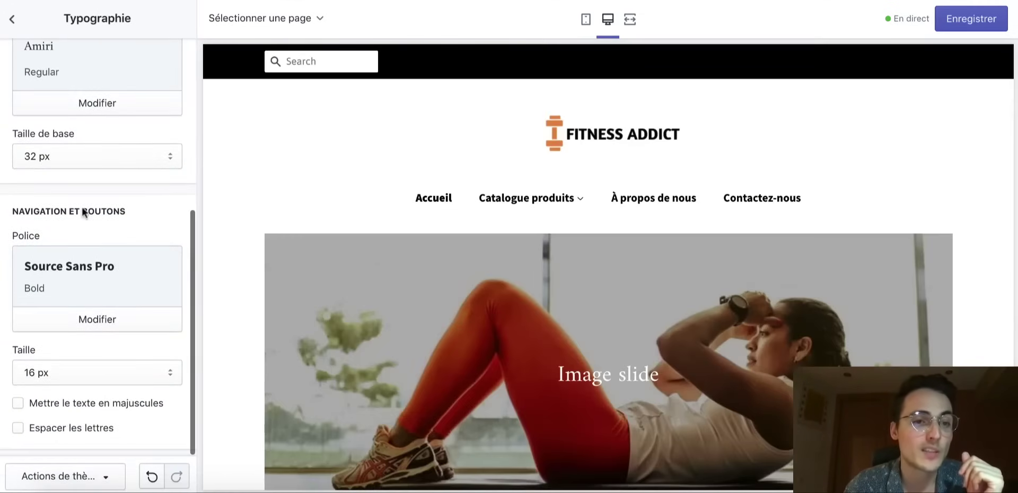
pyautogui.click(84, 318)
pyautogui.scroll(-2, 86, 335)
pyautogui.click(54, 327)
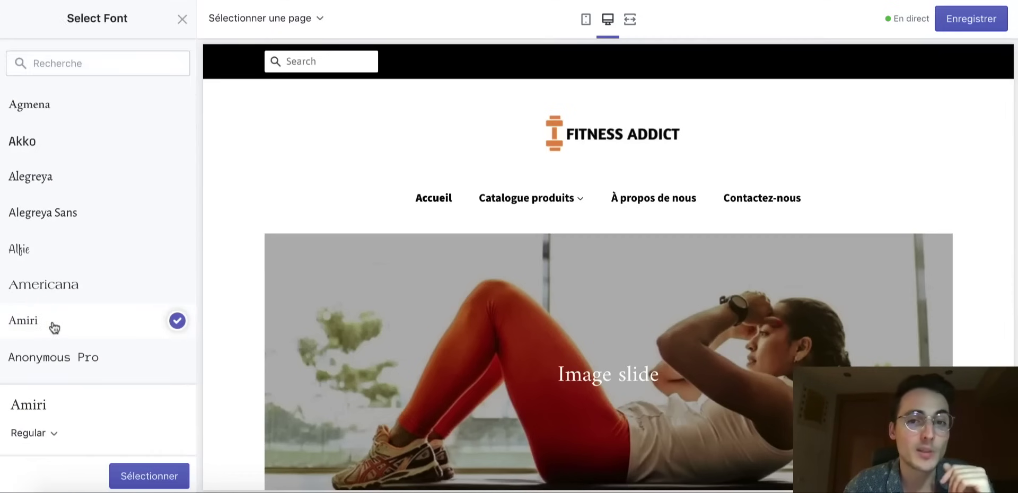
pyautogui.click(157, 472)
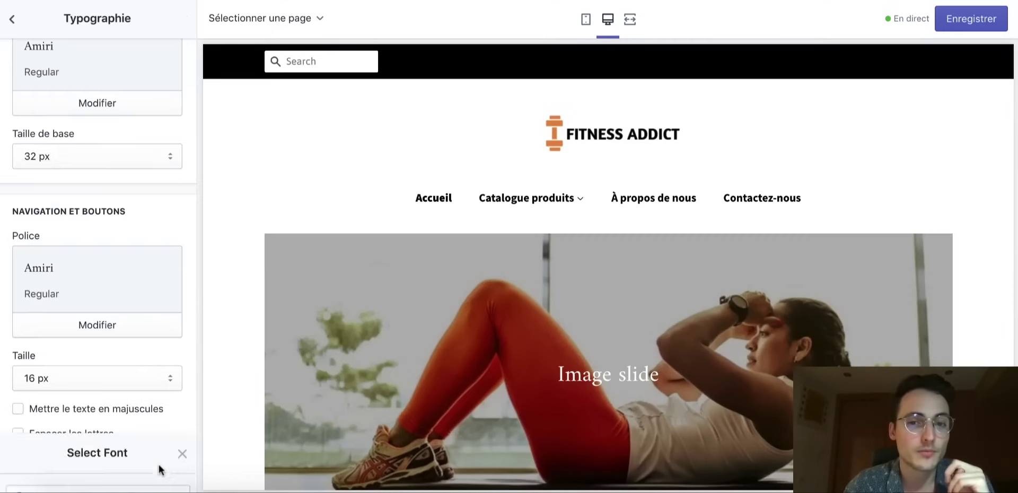
pyautogui.scroll(-1, 175, 338)
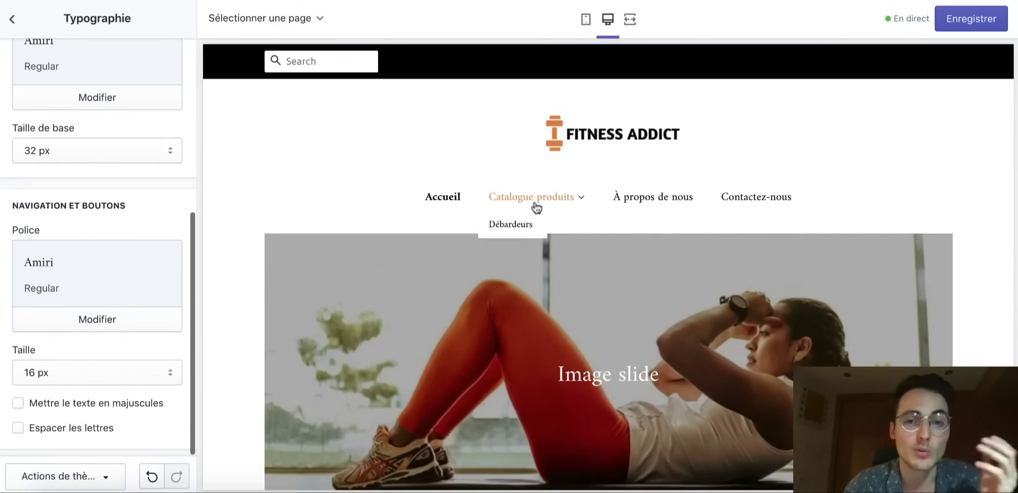
pyautogui.scroll(-10, 380, 289)
pyautogui.scroll(-3, 382, 291)
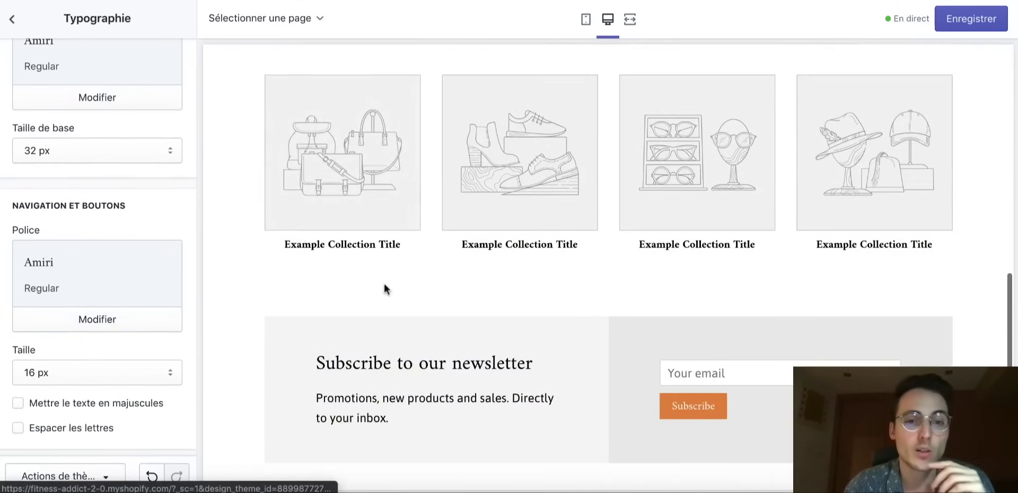
pyautogui.scroll(15, 366, 250)
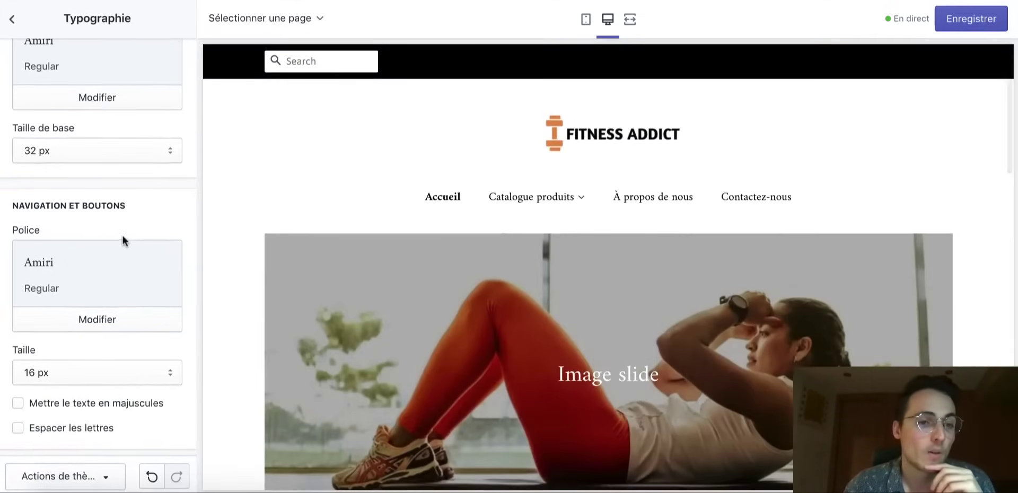
# - Remove the section titled Collection list from the home page
pyautogui.scroll(3, 122, 240)
pyautogui.click(12, 19)
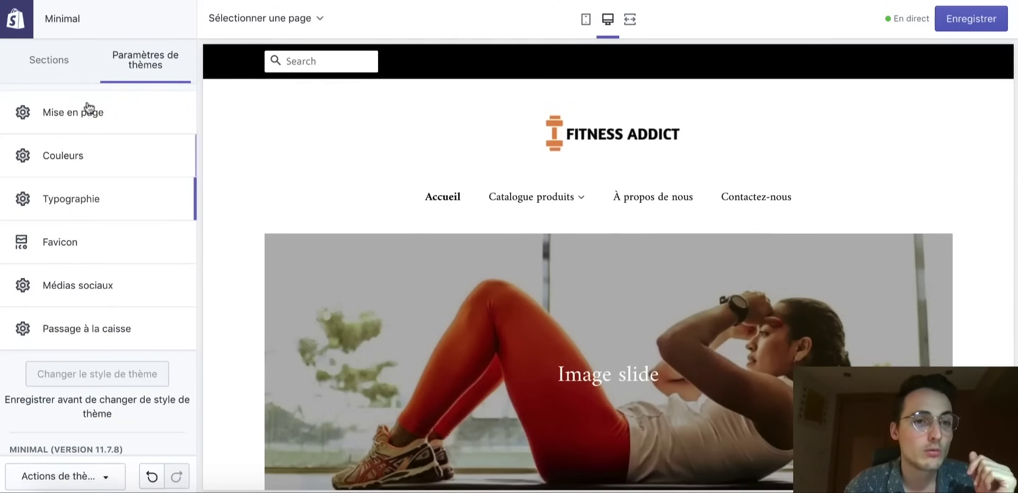
pyautogui.click(50, 69)
pyautogui.scroll(-10, 332, 149)
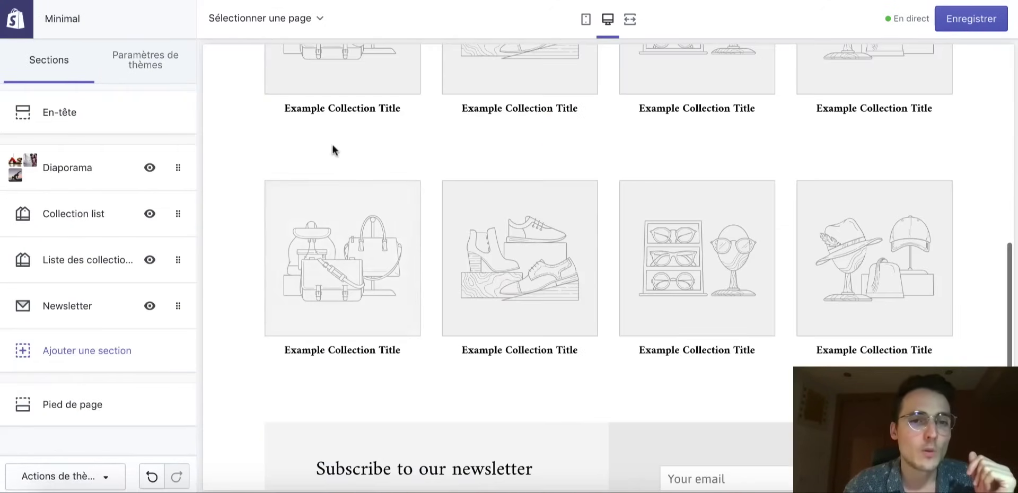
pyautogui.click(178, 214)
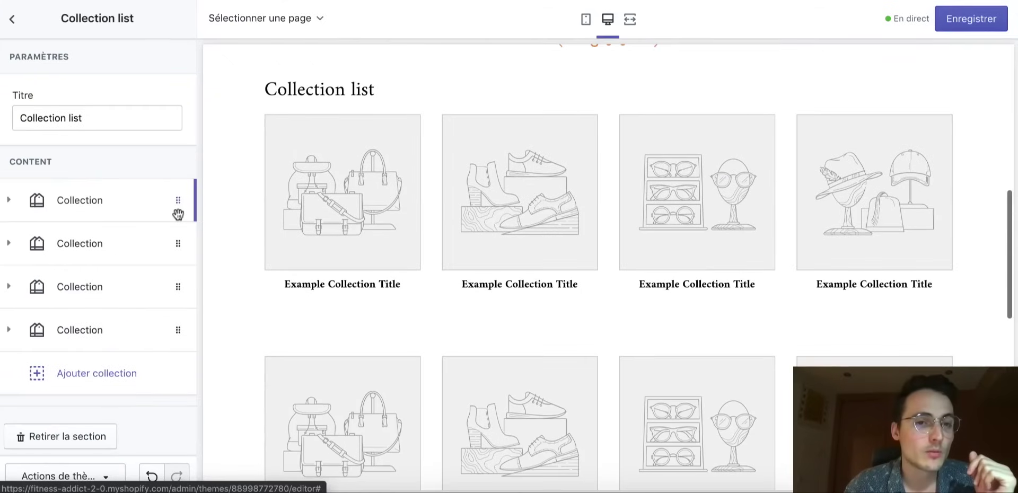
pyautogui.click(175, 202)
pyautogui.scroll(-3, 147, 236)
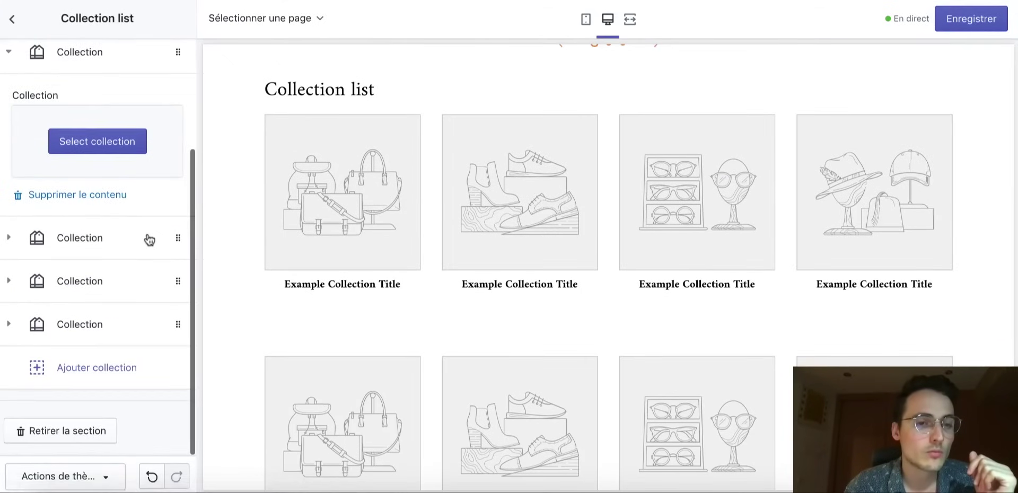
pyautogui.click(90, 432)
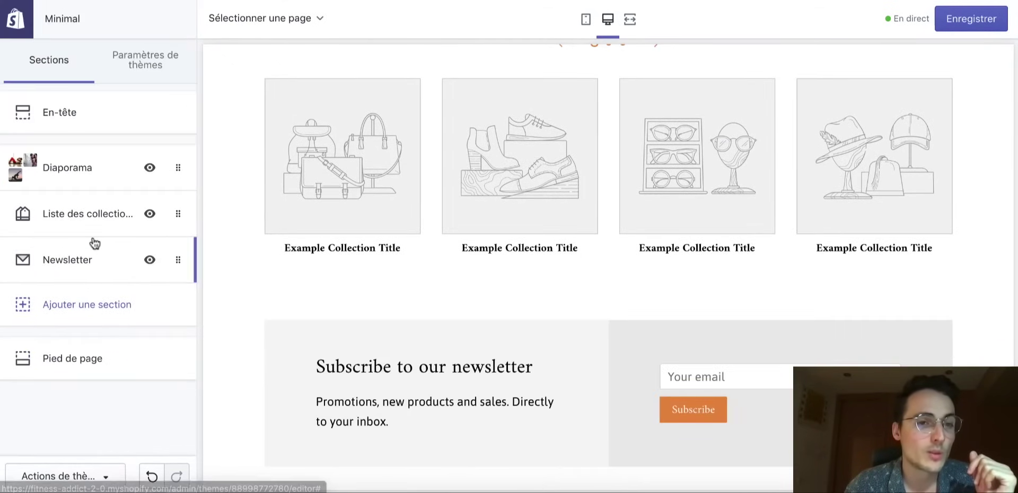
# - Remove the collection list section and the Newsletter section from the home page
pyautogui.click(178, 215)
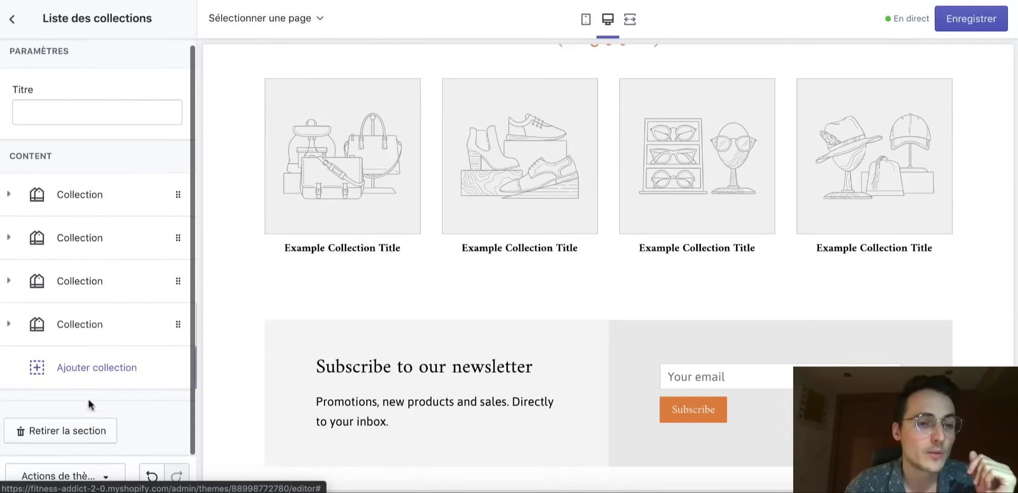
pyautogui.click(80, 432)
pyautogui.click(169, 226)
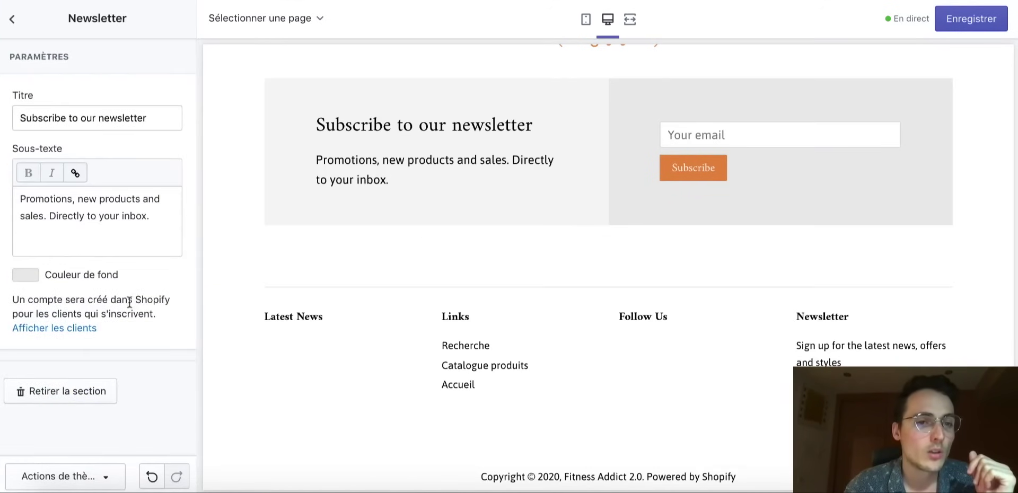
pyautogui.click(79, 393)
# - Add a featured collection section to the home page and make it show the Accessoires collection
pyautogui.click(113, 215)
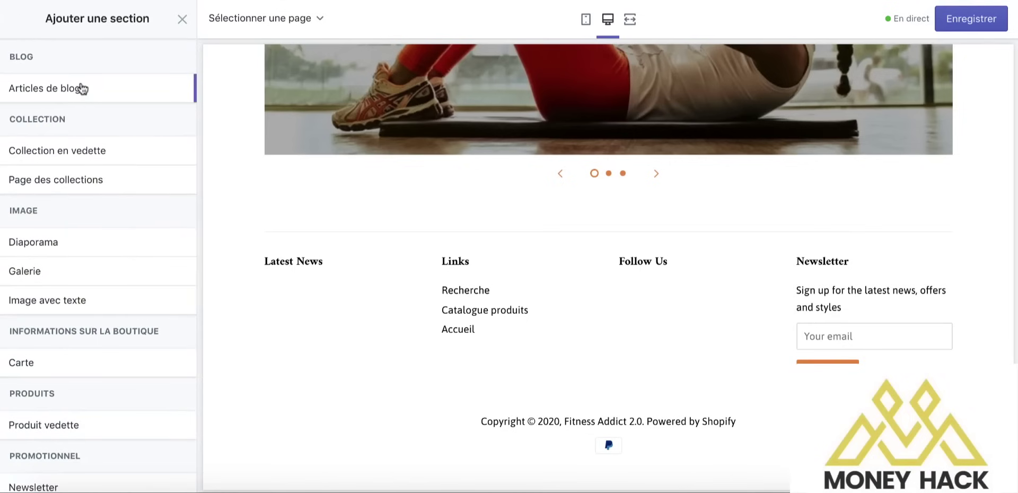
pyautogui.click(78, 157)
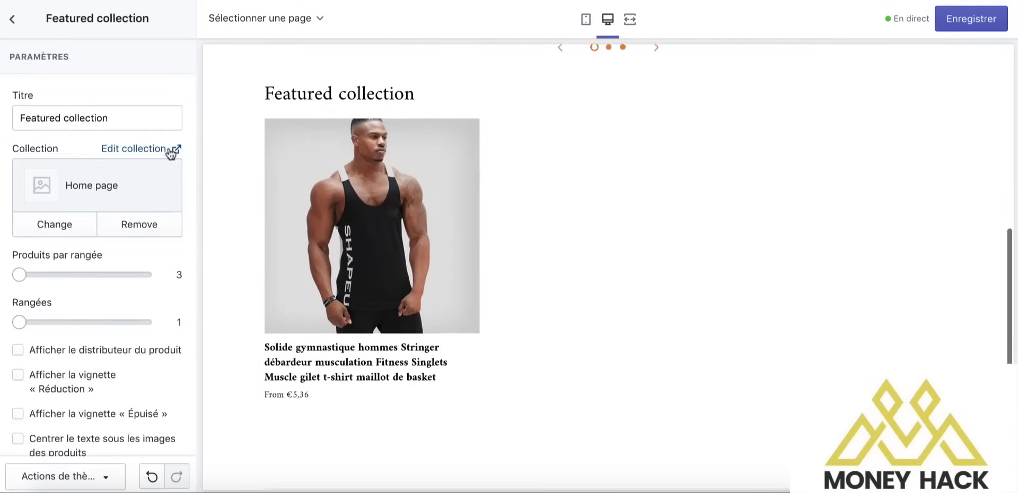
pyautogui.click(62, 220)
pyautogui.click(101, 165)
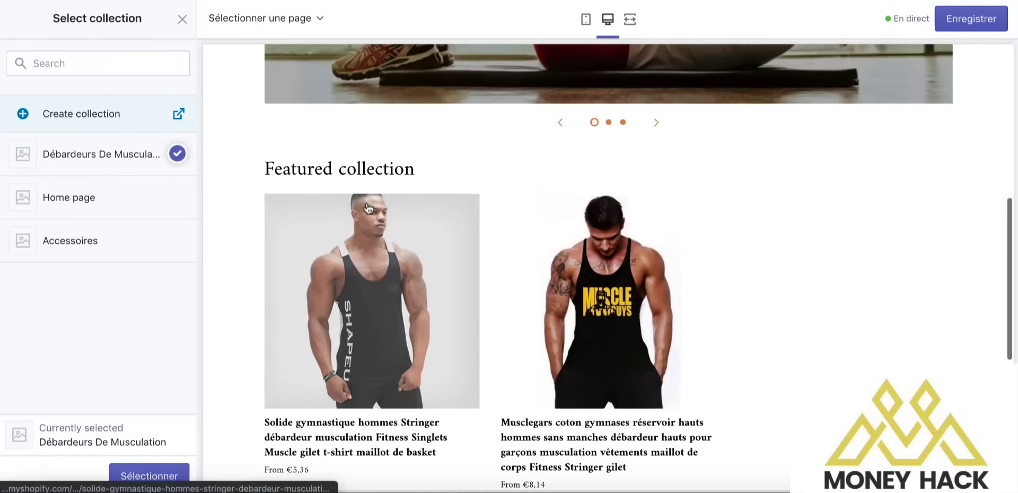
pyautogui.click(130, 239)
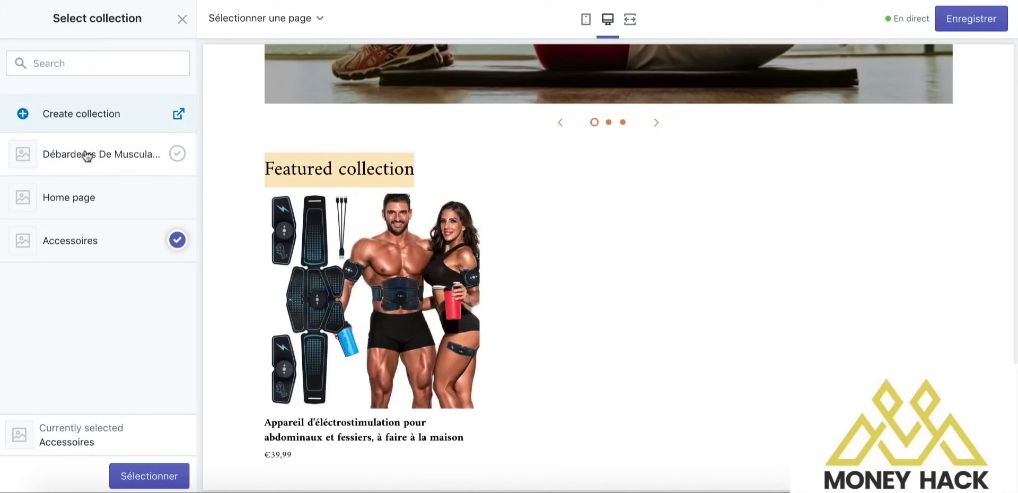
pyautogui.press('Escape')
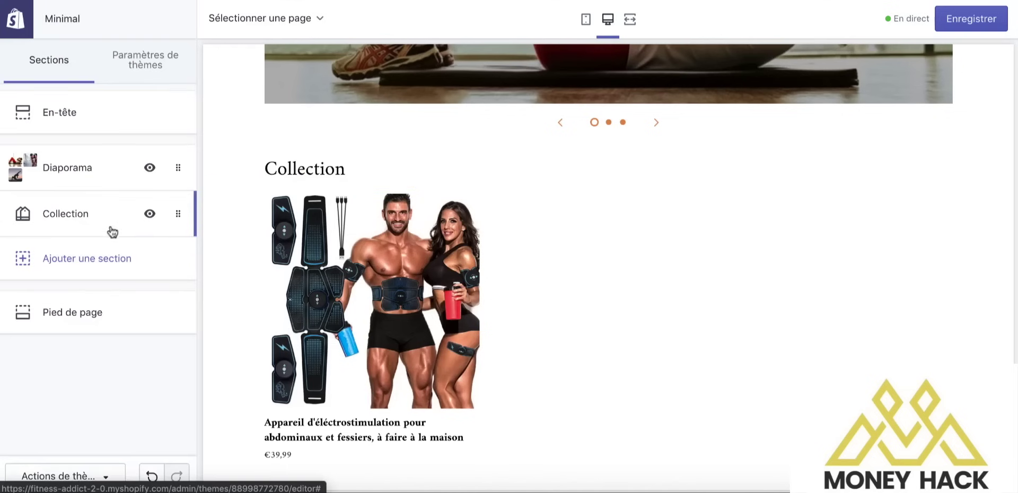
# - Title the section that shows the Accessoires collection "Accessoires pour les abdominaux"
pyautogui.click(84, 209)
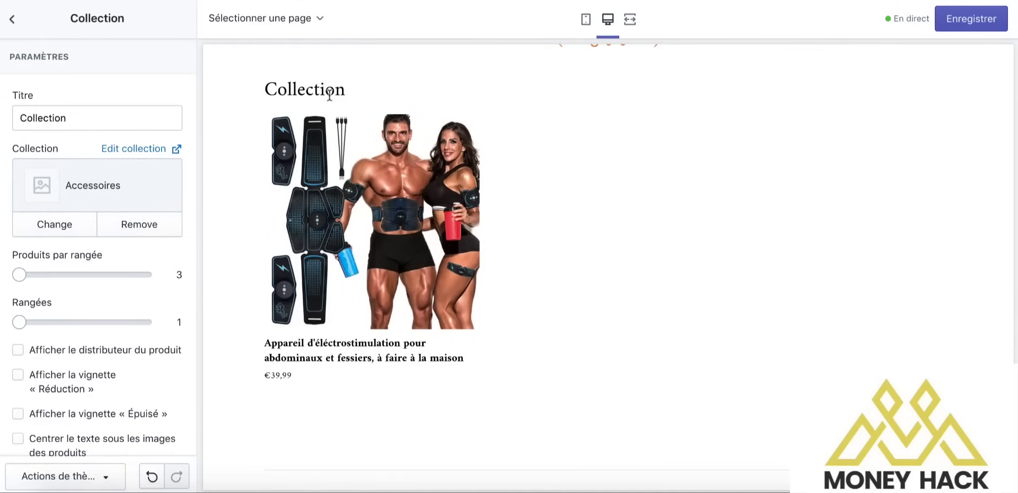
pyautogui.doubleClick(70, 121)
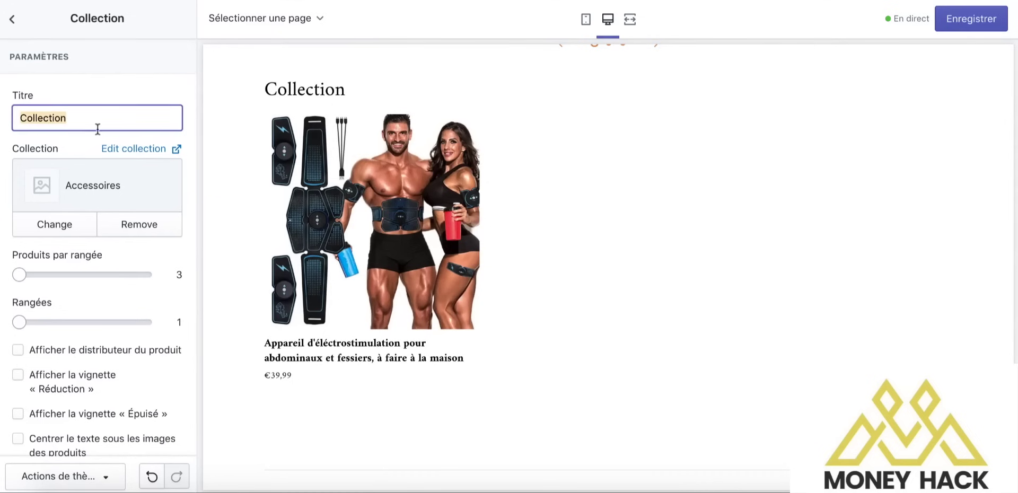
pyautogui.press('BackSpace')
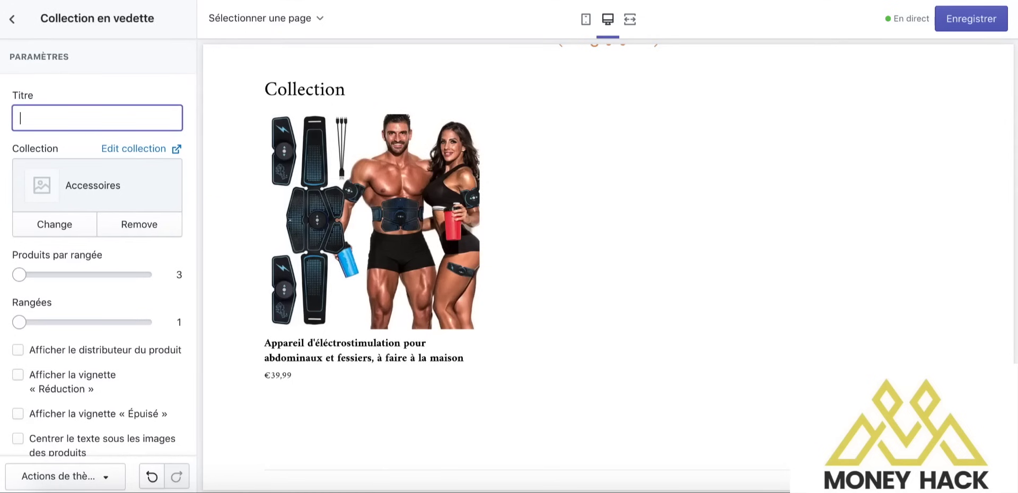
pyautogui.write('Accessoires pour l')
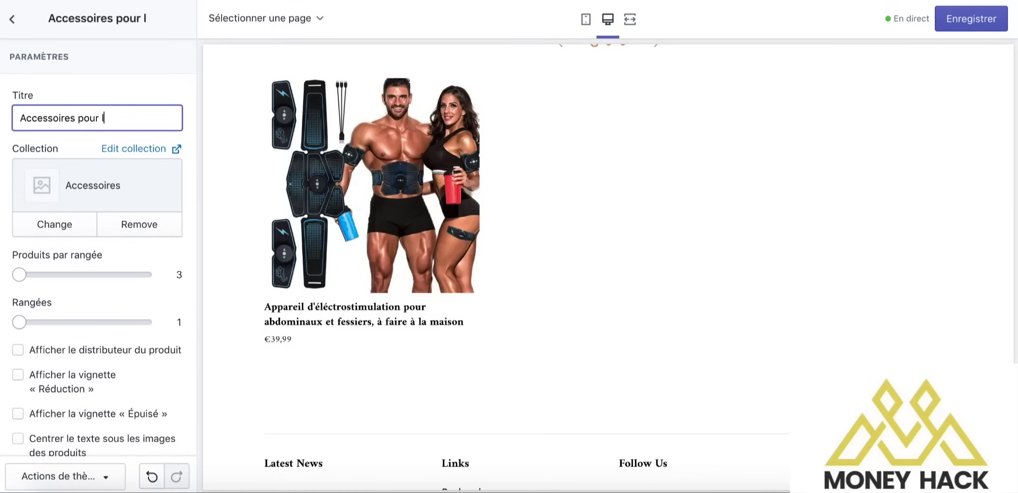
pyautogui.write('es abdo')
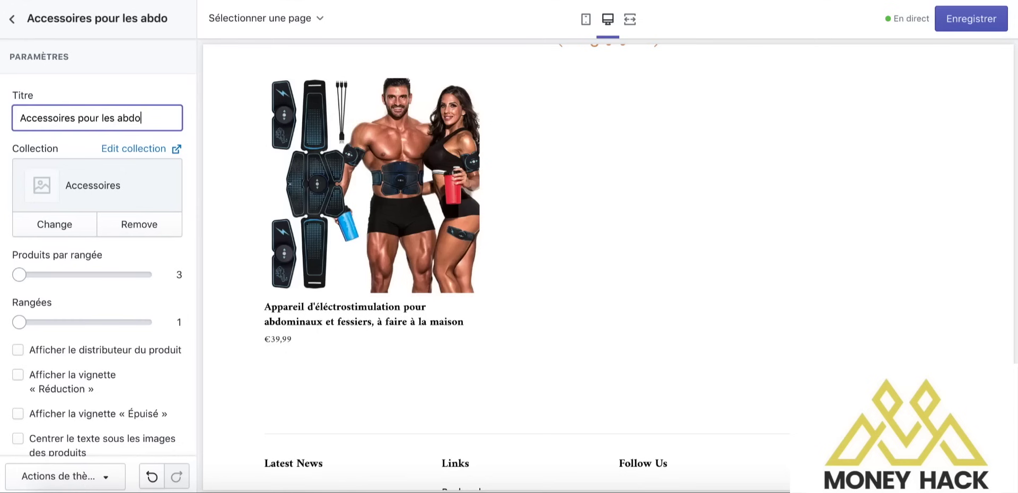
pyautogui.write('minaux')
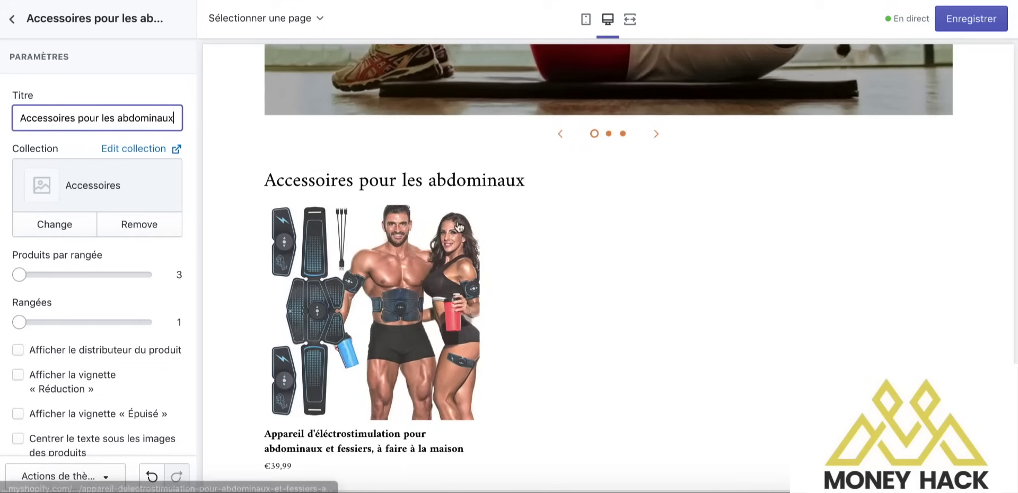
pyautogui.scroll(-3, 85, 202)
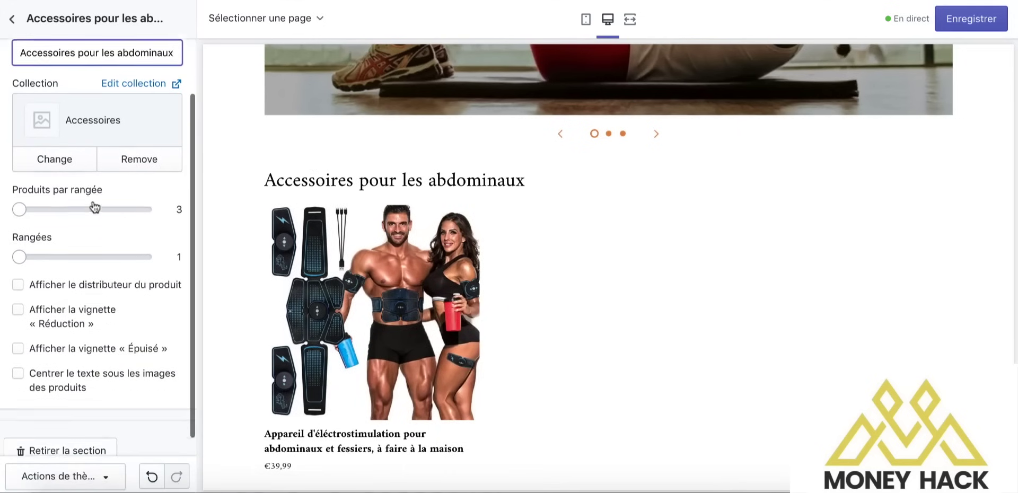
pyautogui.moveTo(19, 189)
pyautogui.mouseDown()
pyautogui.moveTo(82, 189)
pyautogui.moveTo(19, 190)
pyautogui.mouseUp()
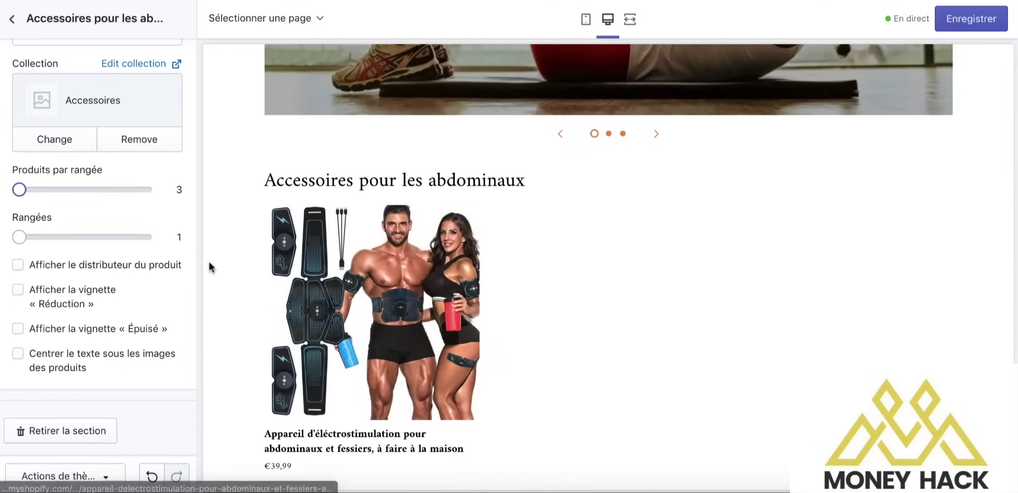
pyautogui.scroll(3, 108, 311)
pyautogui.click(18, 30)
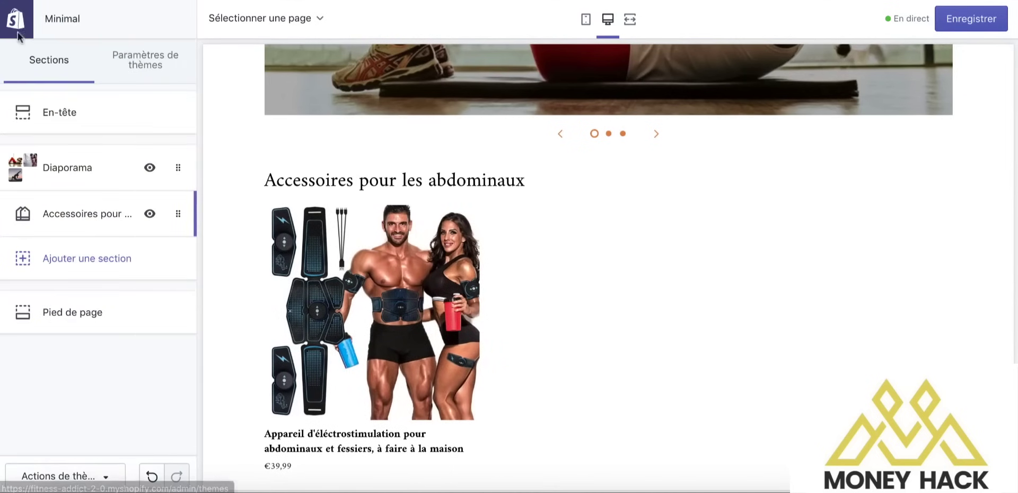
# - Add a second featured collection section to the home page and title it Débardeurs
pyautogui.click(81, 260)
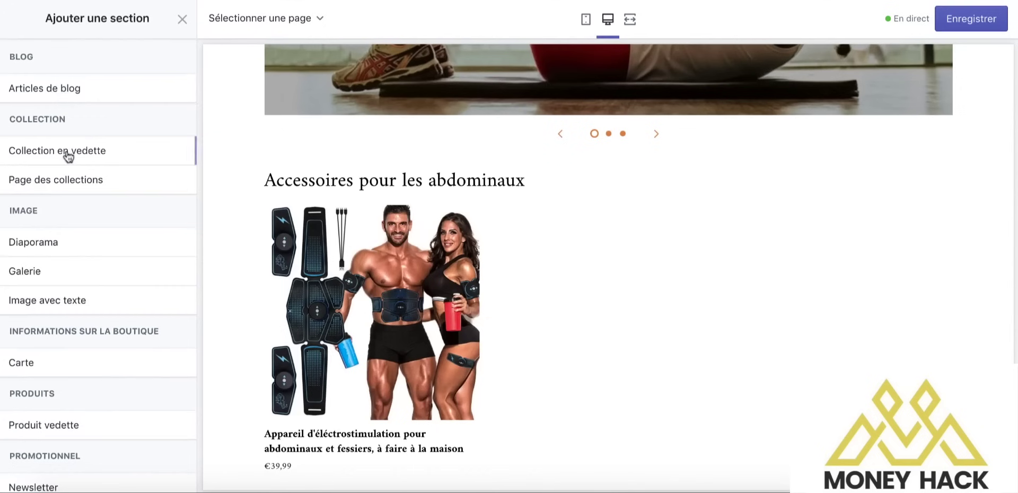
pyautogui.moveTo(69, 162)
pyautogui.click(164, 151)
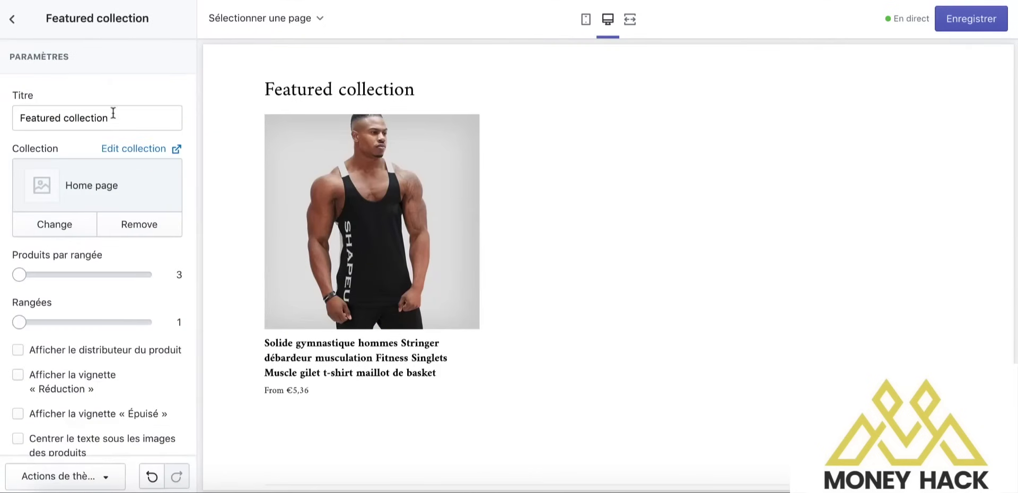
pyautogui.tripleClick(112, 114)
pyautogui.write('Débardeurs')
pyautogui.moveTo(45, 278)
pyautogui.mouseDown()
pyautogui.moveTo(79, 275)
pyautogui.moveTo(41, 279)
pyautogui.mouseUp()
pyautogui.click(12, 19)
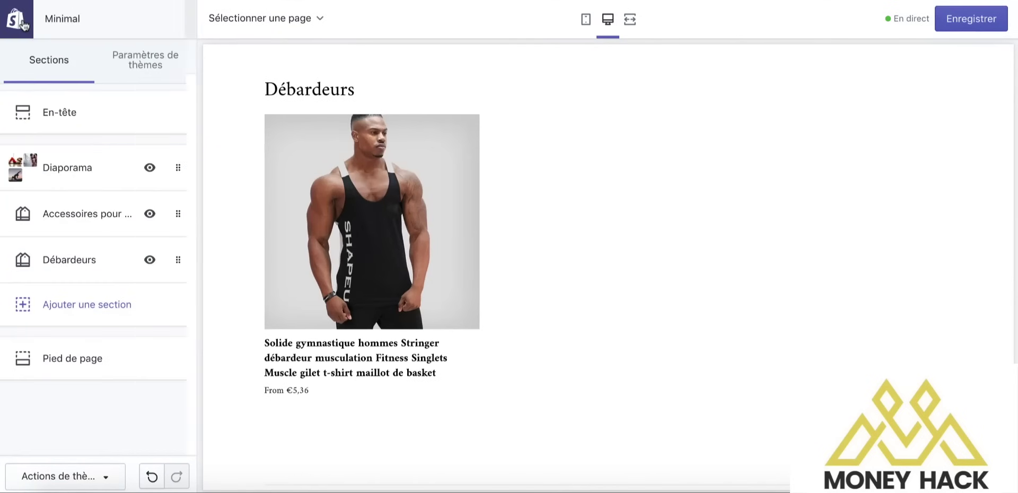
# - Remove the Débardeurs section from the home page
pyautogui.click(80, 260)
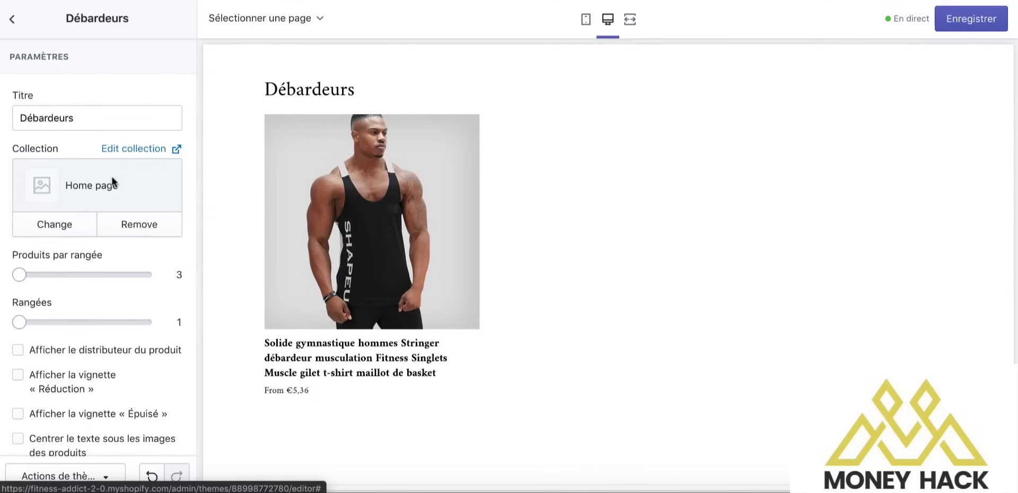
pyautogui.scroll(-3, 59, 226)
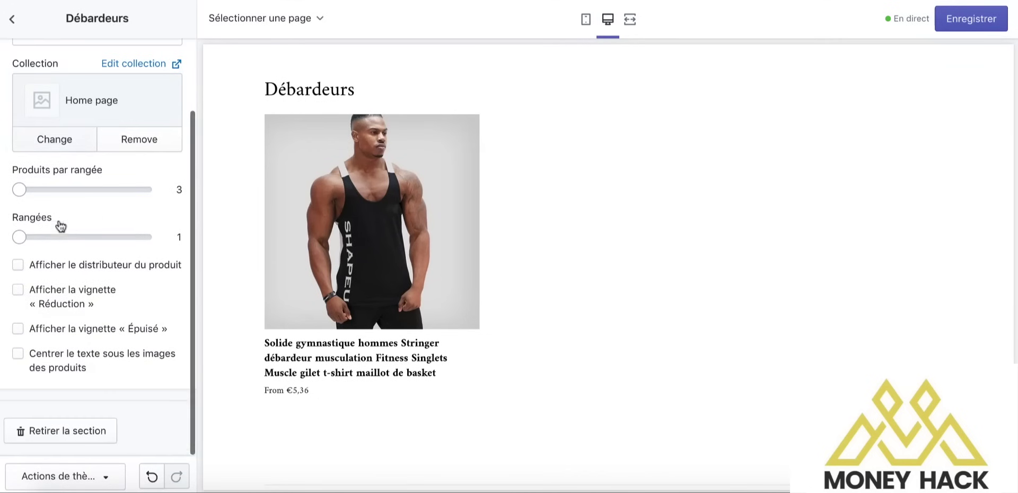
pyautogui.click(70, 437)
# - Add a featured collection section below the accessories and make it show the Débardeurs De Musculation collection
pyautogui.click(101, 258)
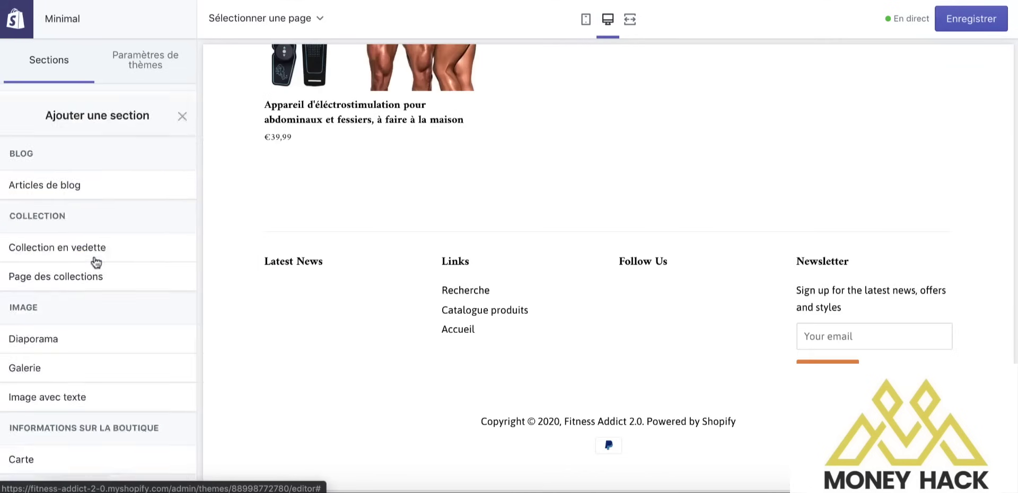
pyautogui.moveTo(64, 154)
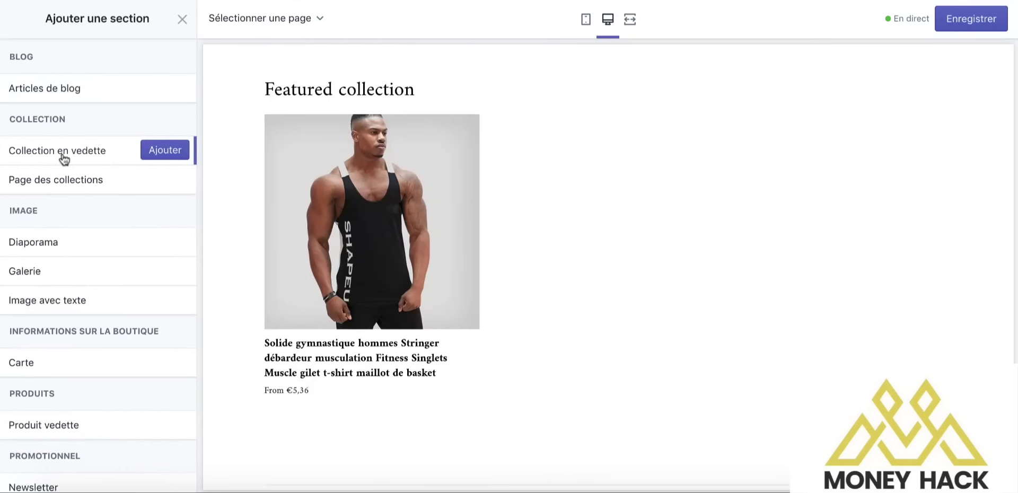
pyautogui.click(155, 153)
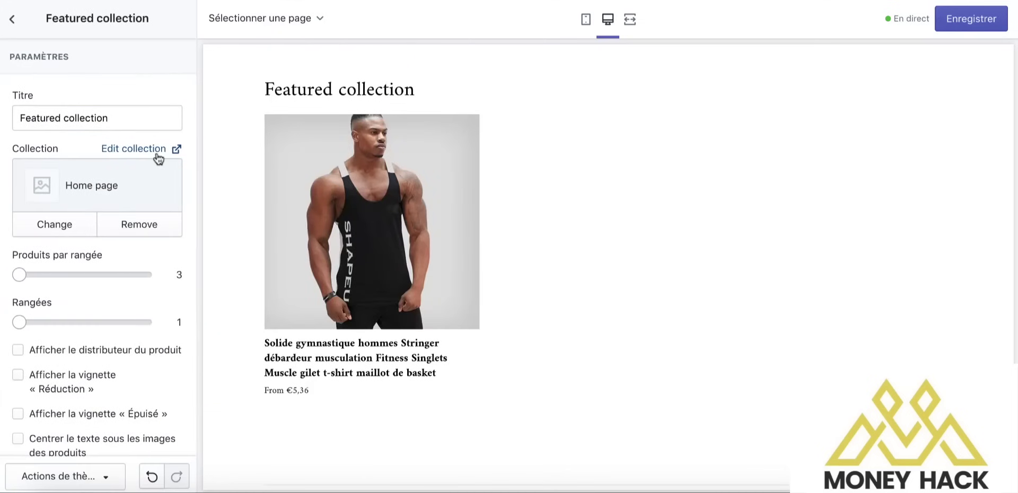
pyautogui.click(121, 119)
pyautogui.click(75, 221)
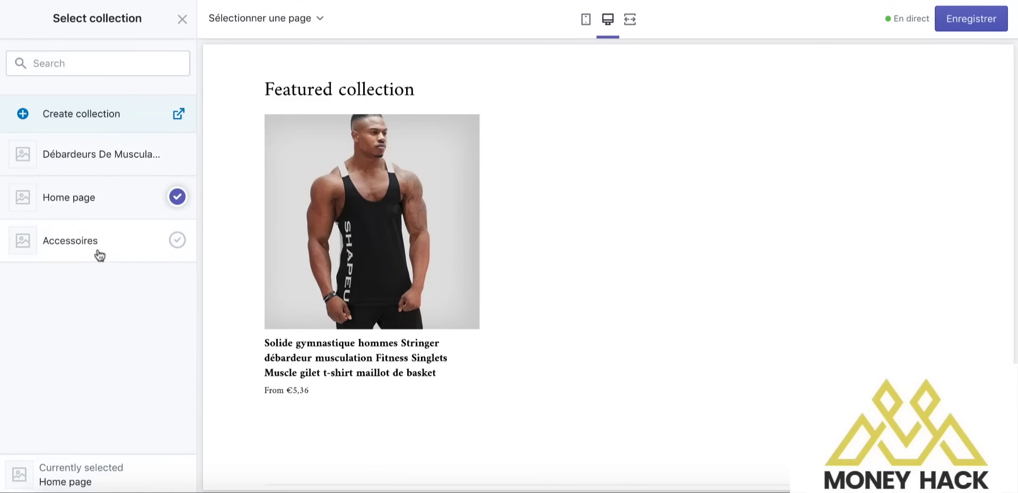
pyautogui.click(118, 157)
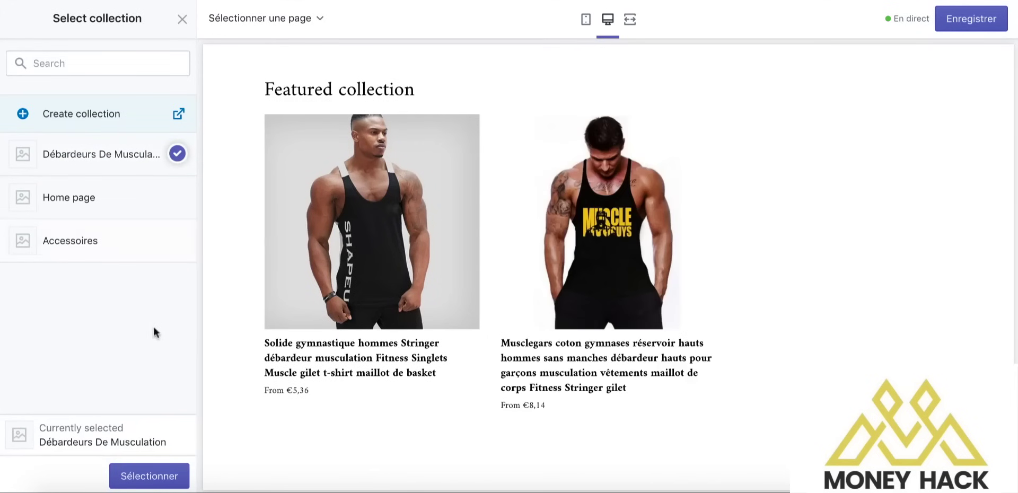
pyautogui.click(127, 475)
# - Title the new featured collection section Débardeurs and return to the list of sections
pyautogui.click(116, 122)
pyautogui.tripleClick(38, 124)
pyautogui.write('Débarderus')
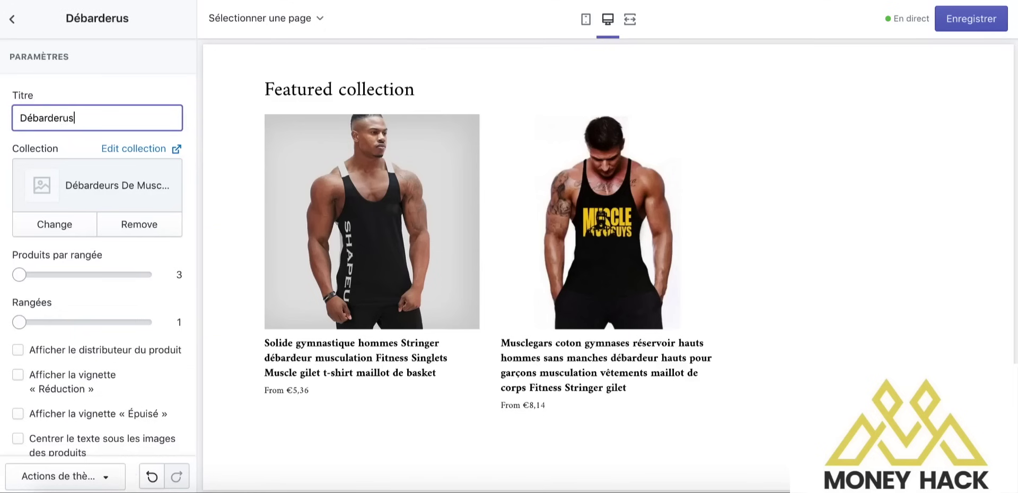
pyautogui.click(40, 274)
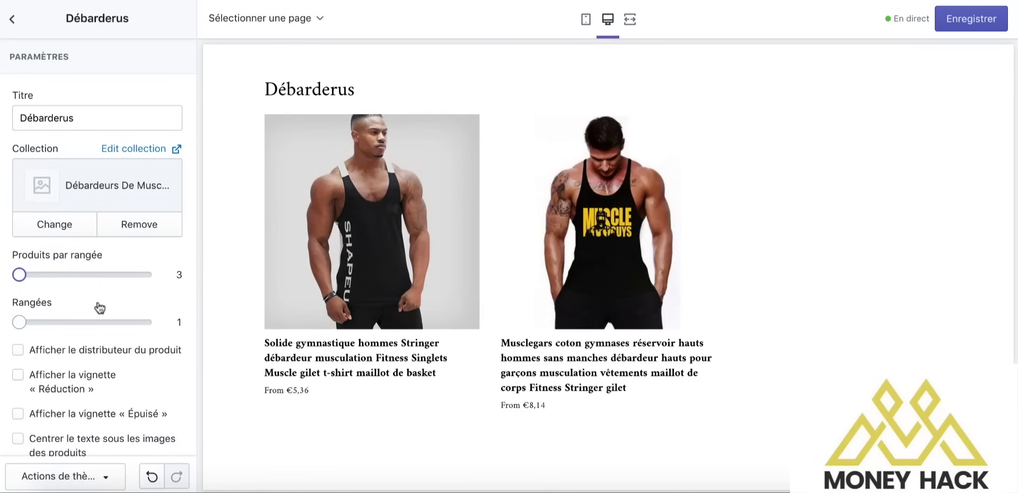
pyautogui.scroll(-3, 100, 307)
pyautogui.scroll(3, 127, 305)
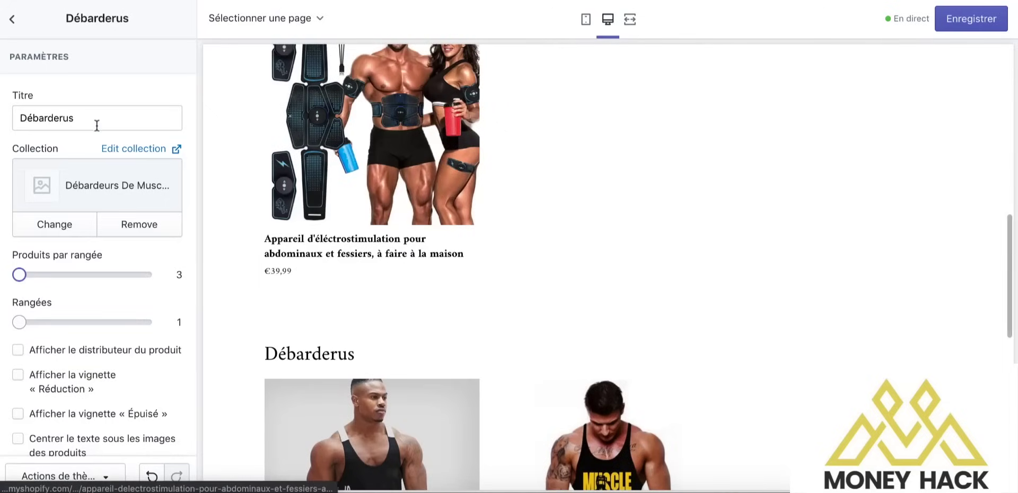
pyautogui.click(98, 123)
pyautogui.press('BackSpace')
pyautogui.press('BackSpace')
pyautogui.press('BackSpace')
pyautogui.write('urs')
pyautogui.scroll(-3, 148, 403)
pyautogui.scroll(3, 118, 402)
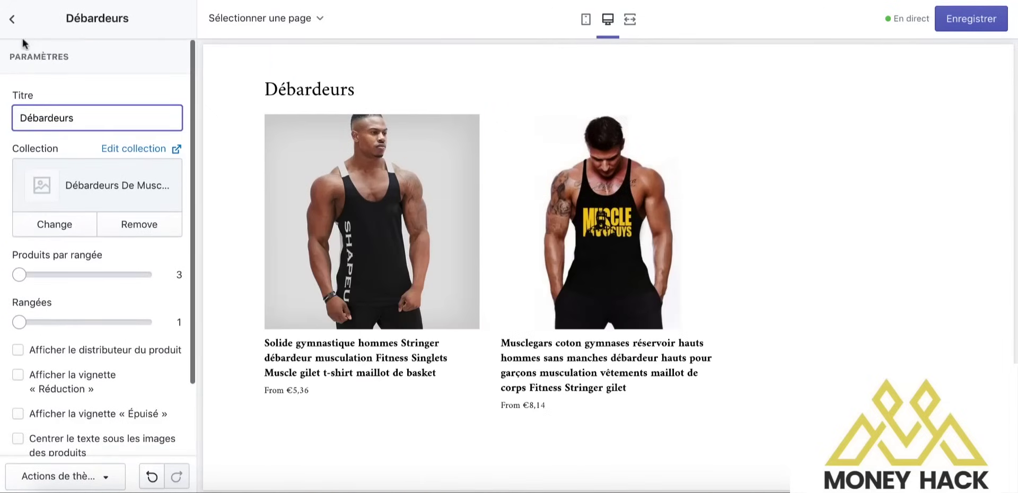
pyautogui.click(14, 23)
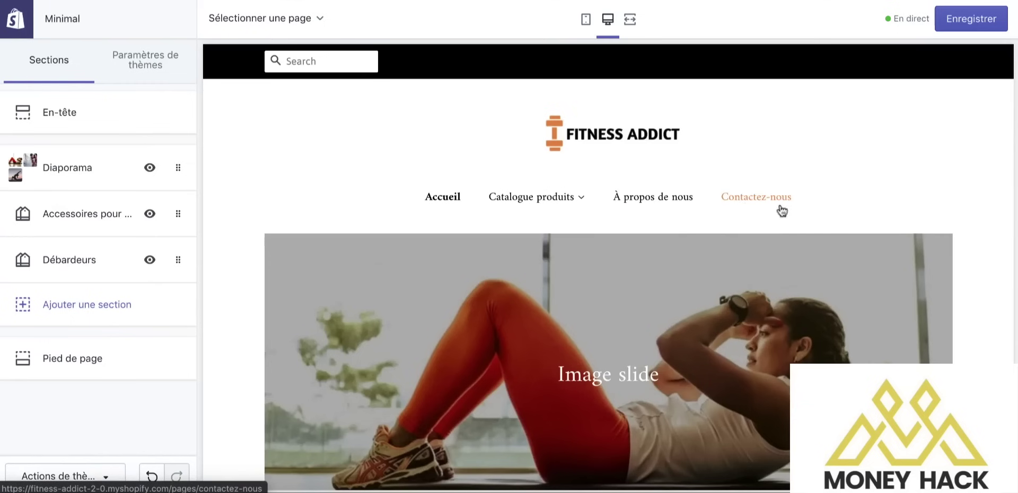
# - Review the slideshow, the Accessoires pour les abdominaux section and the Débardeurs section in the home page preview
pyautogui.scroll(-4, 558, 202)
pyautogui.scroll(-3, 613, 295)
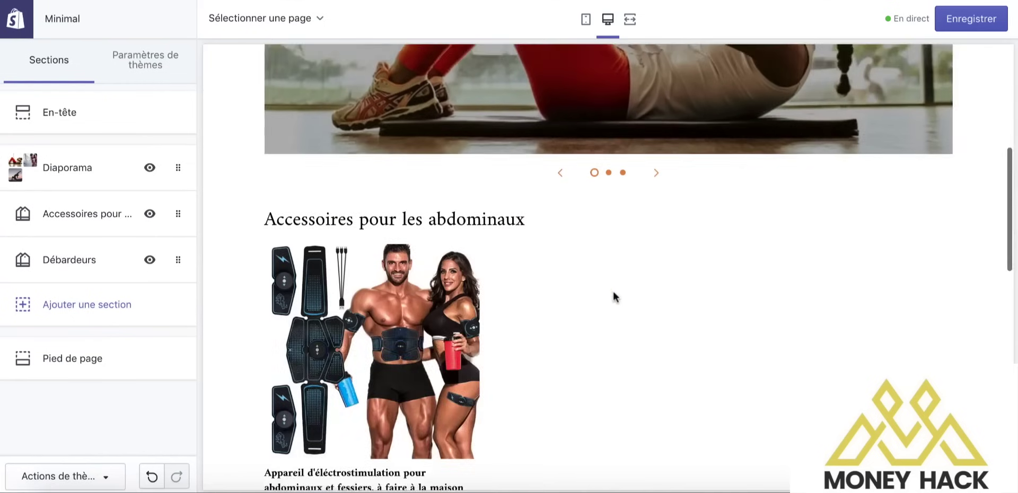
pyautogui.scroll(-2, 613, 296)
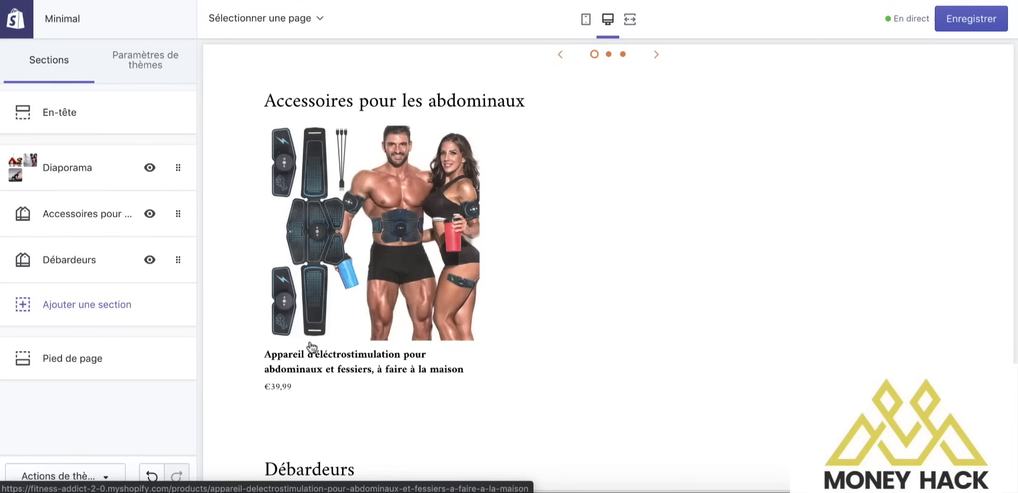
pyautogui.scroll(-5, 427, 286)
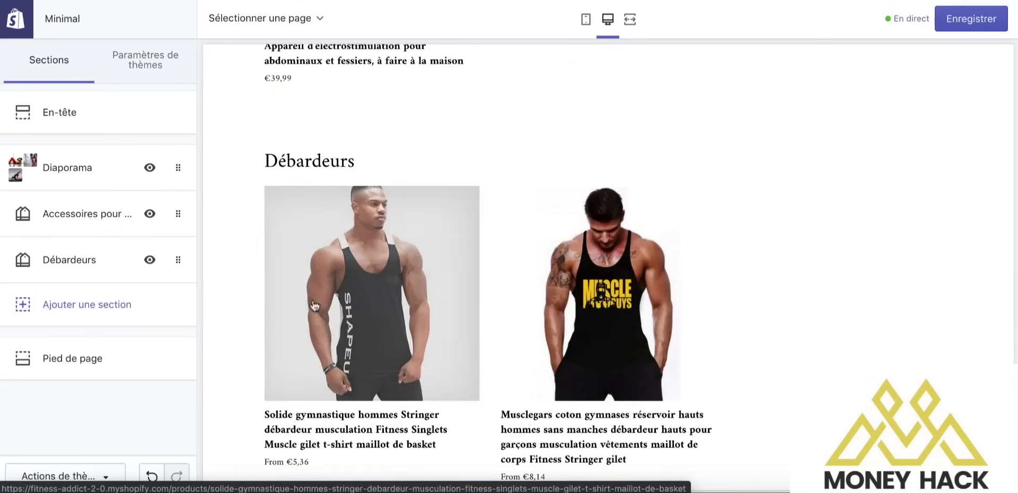
pyautogui.scroll(-3, 781, 294)
pyautogui.scroll(3, 780, 295)
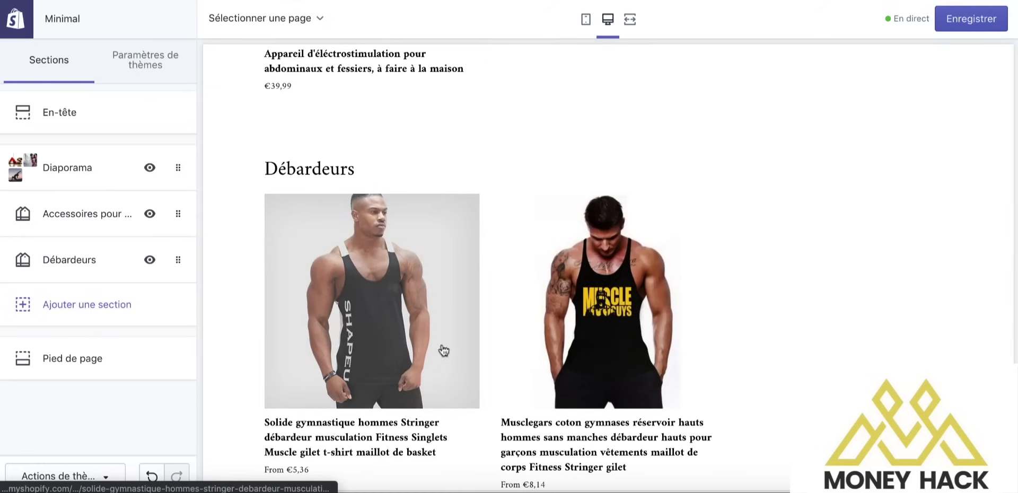
# - Examine the footer in the home page preview and the account fields in the Médias sociaux theme settings
pyautogui.scroll(-1, 804, 232)
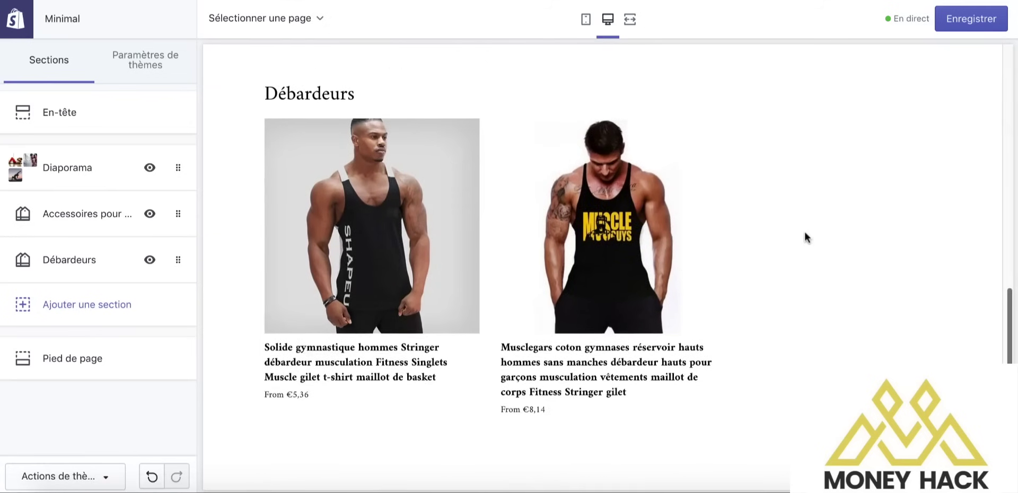
pyautogui.scroll(-3, 804, 233)
pyautogui.scroll(2, 800, 233)
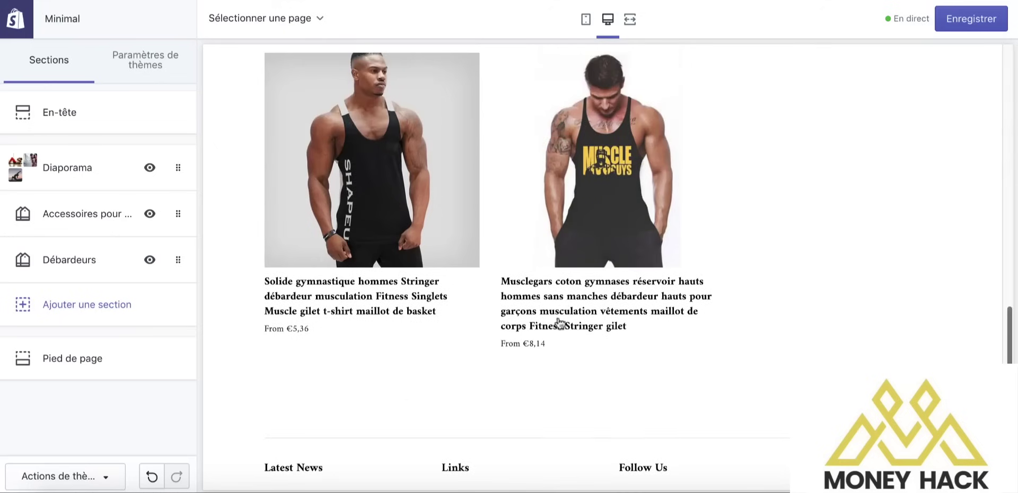
pyautogui.scroll(-3, 412, 370)
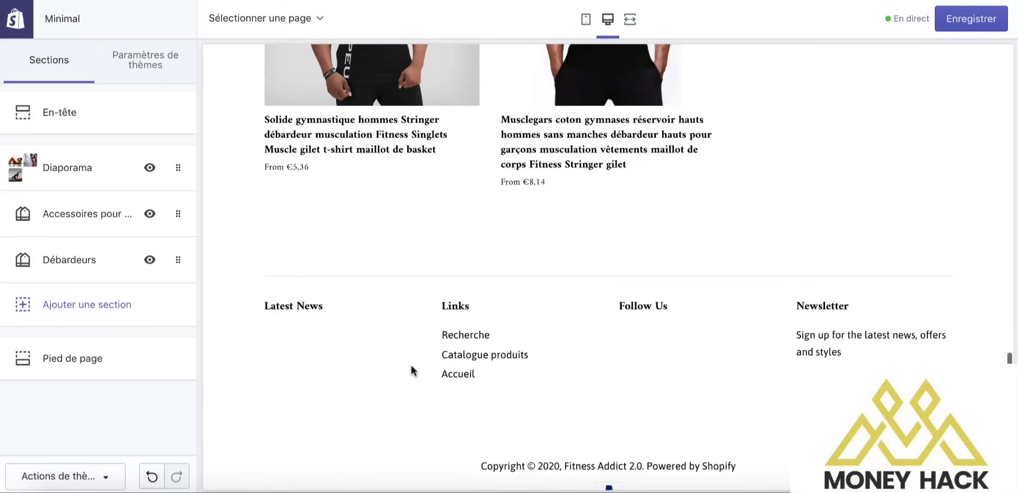
pyautogui.scroll(-1, 411, 370)
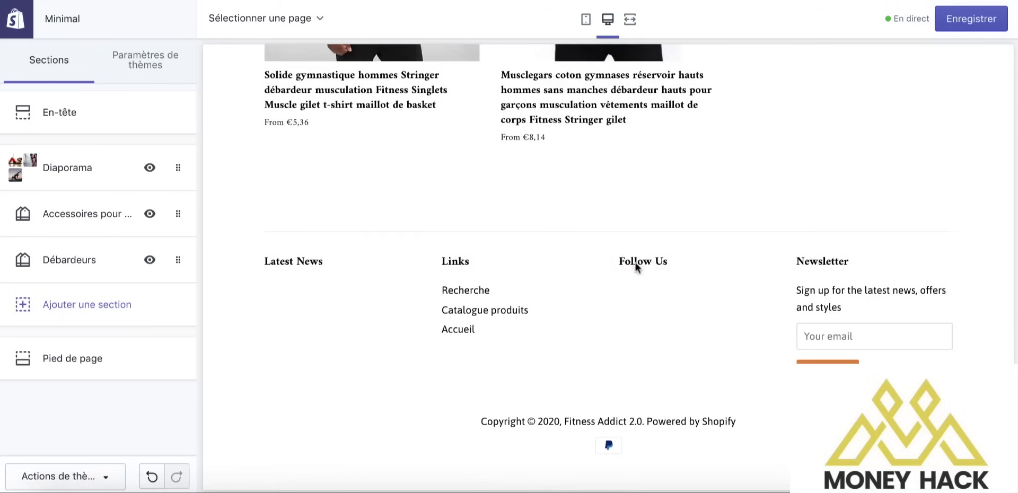
pyautogui.click(128, 70)
pyautogui.click(90, 284)
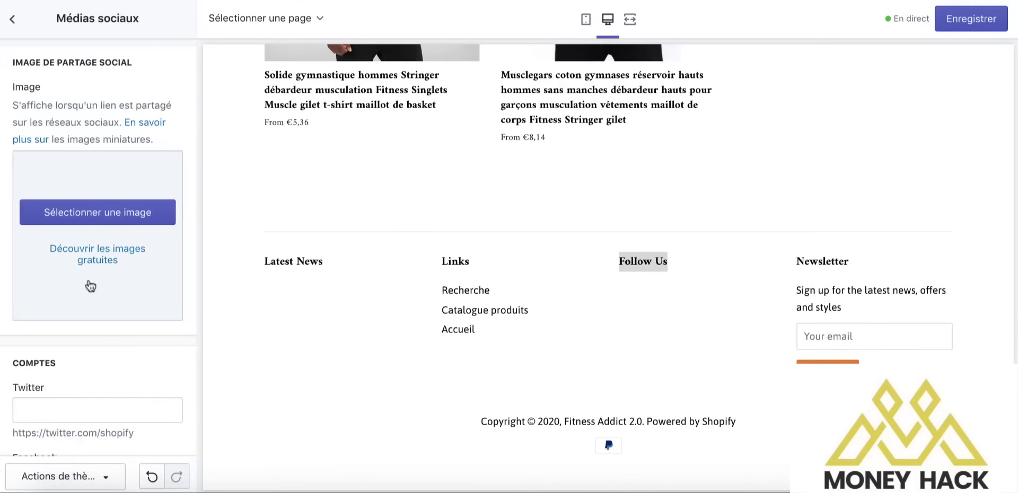
pyautogui.scroll(-3, 97, 313)
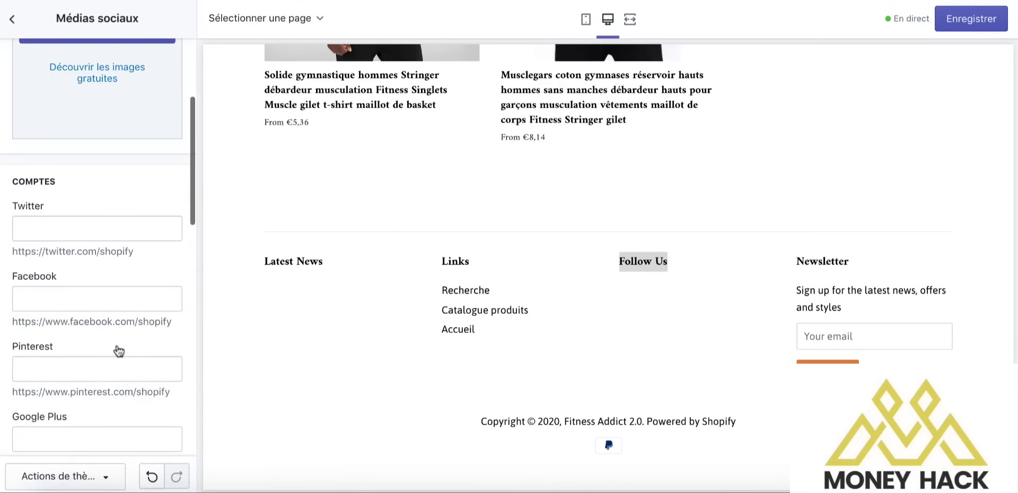
pyautogui.scroll(-3, 119, 351)
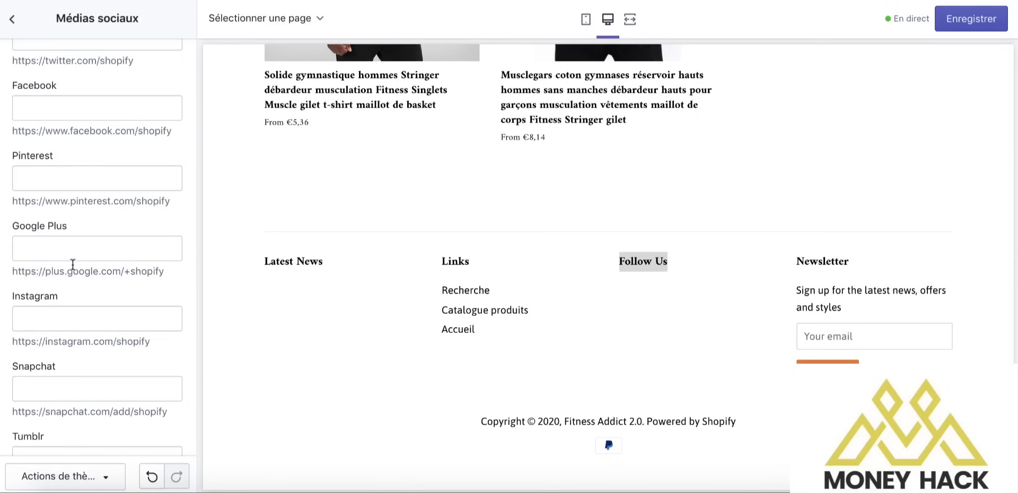
pyautogui.scroll(-6, 73, 264)
pyautogui.scroll(12, 72, 264)
pyautogui.click(11, 23)
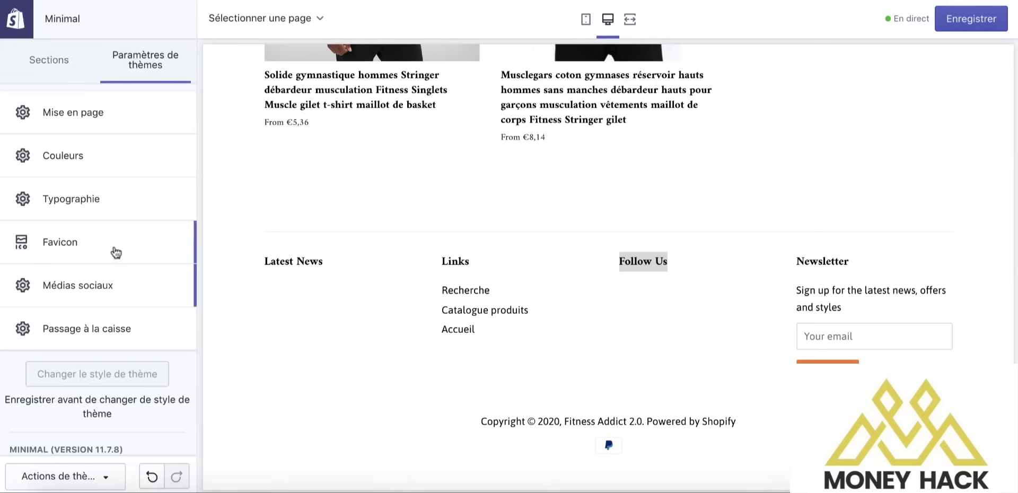
# - Remove the social sharing icons block from the footer section
pyautogui.click(53, 62)
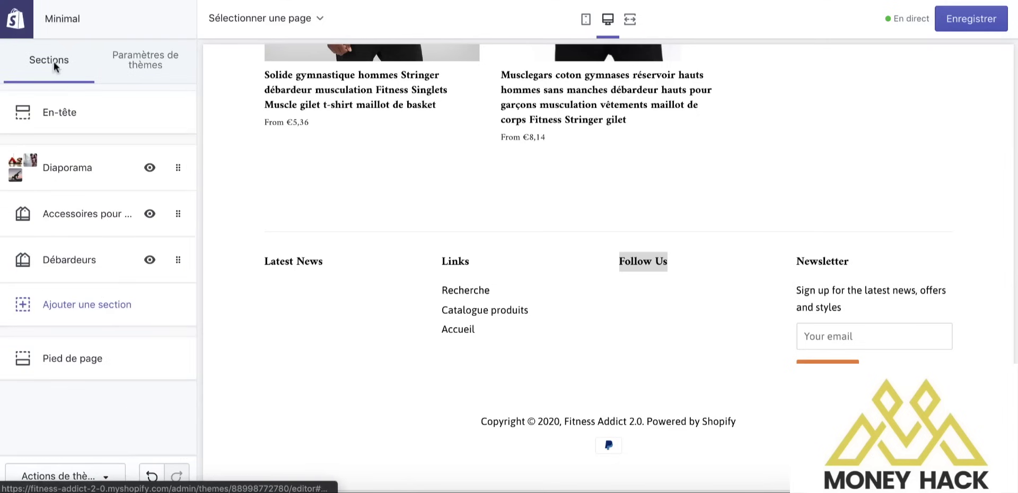
pyautogui.click(91, 358)
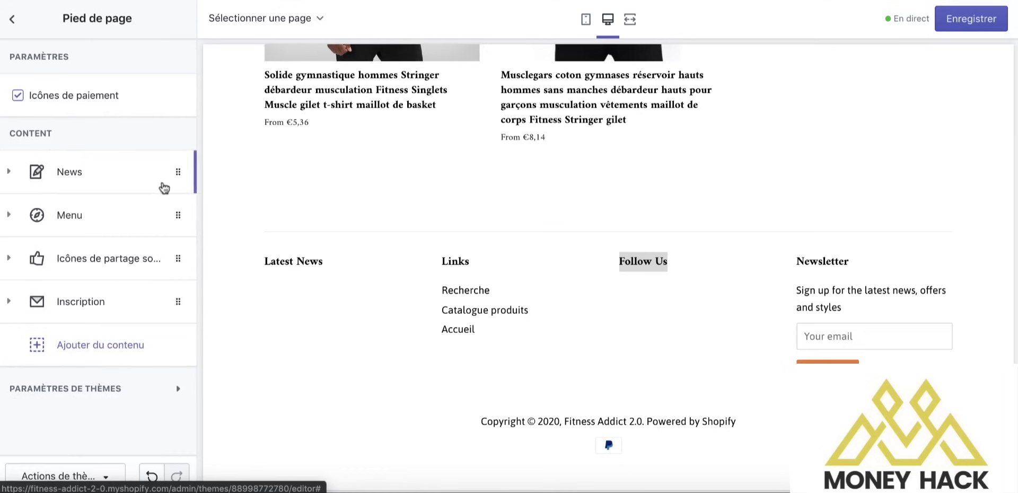
pyautogui.click(177, 262)
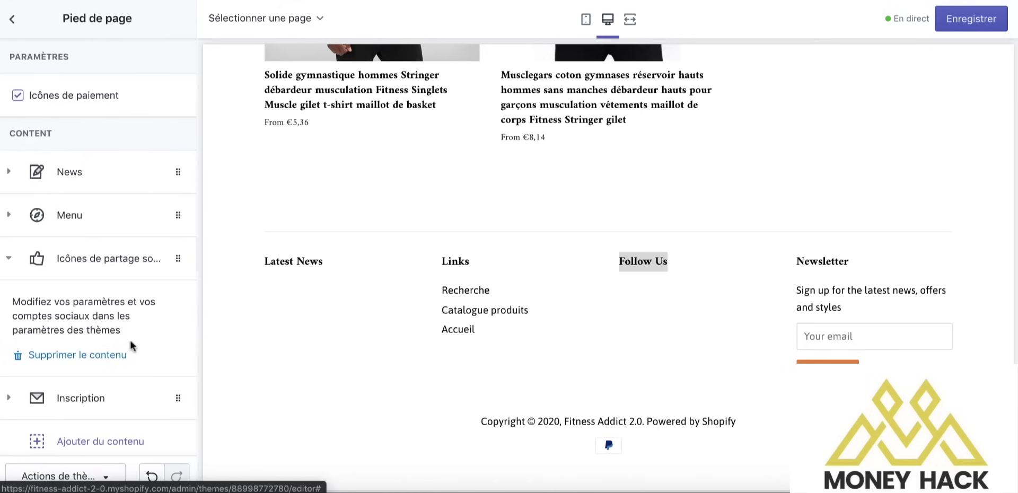
pyautogui.click(109, 356)
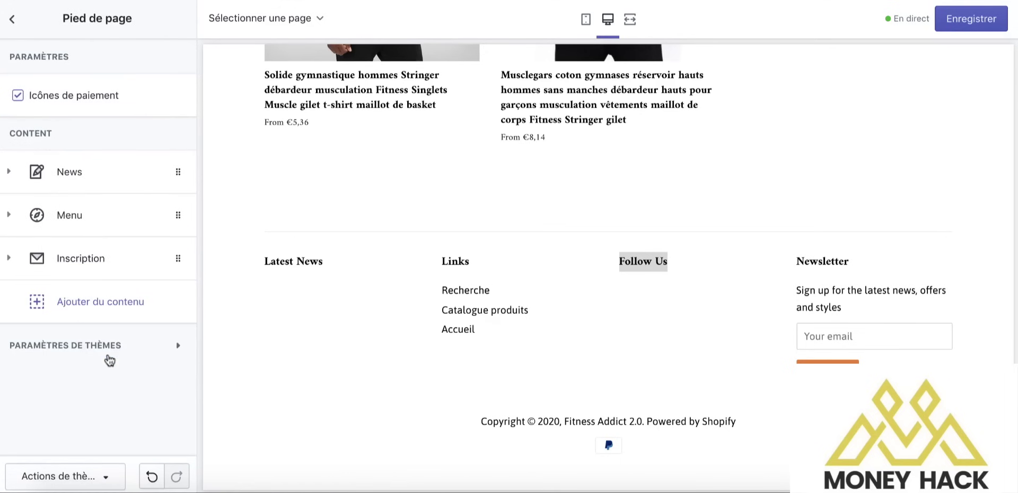
# - Replace the subtext of the footer's Inscription block with "Inscrivez-vous pour recevoir nos meilleures offres"
pyautogui.click(179, 259)
pyautogui.moveTo(20, 303); pyautogui.dragTo(67, 320)
pyautogui.write('Inscrivez-vous pour recevoir nos meilleures offres')
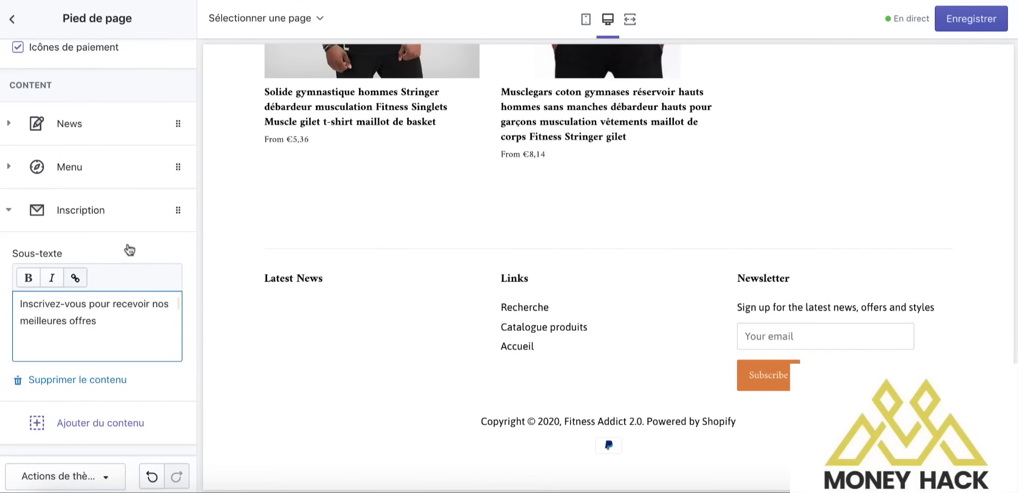
pyautogui.scroll(-1, 131, 254)
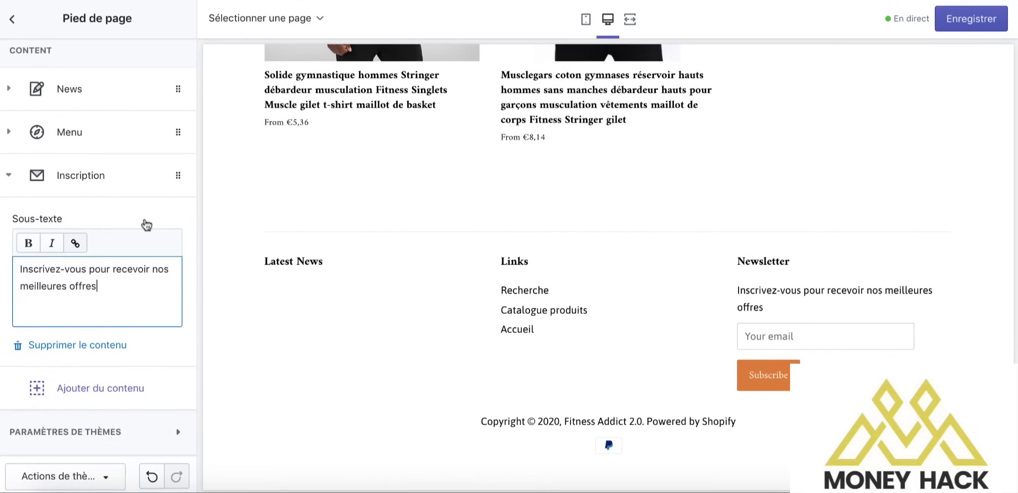
pyautogui.scroll(2, 126, 332)
# - Change the title of the footer's Menu block to Liens and check the Inscription block
pyautogui.click(109, 213)
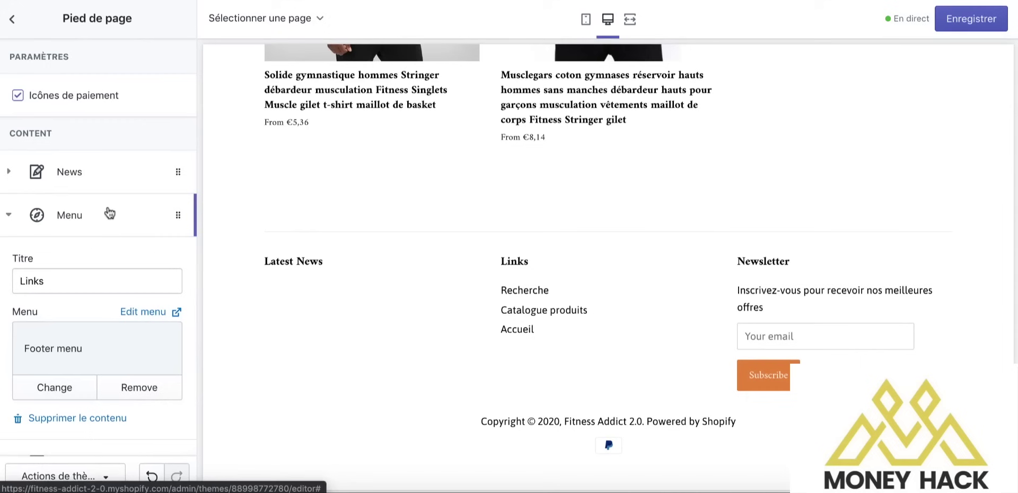
pyautogui.scroll(-1, 123, 277)
pyautogui.scroll(-1, 123, 276)
pyautogui.doubleClick(61, 232)
pyautogui.write('Li')
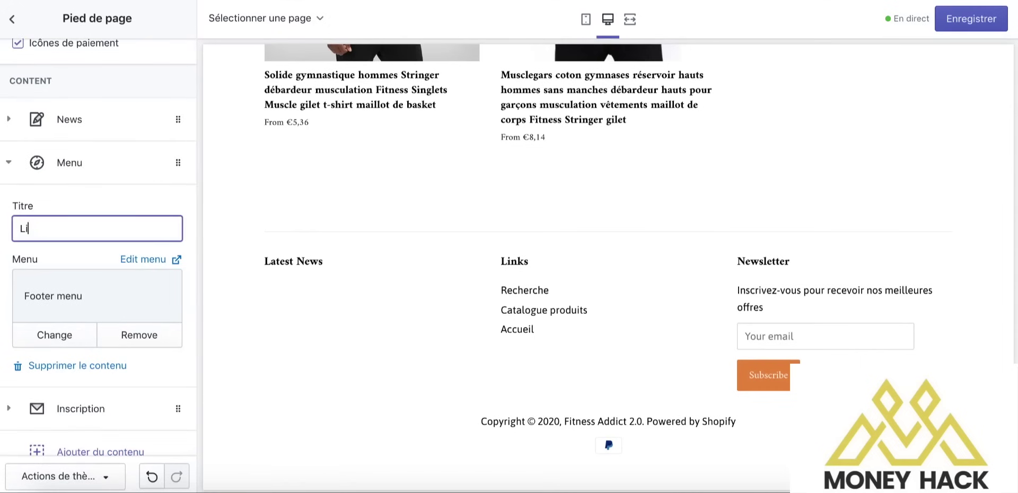
pyautogui.scroll(-1, 77, 310)
pyautogui.click(78, 347)
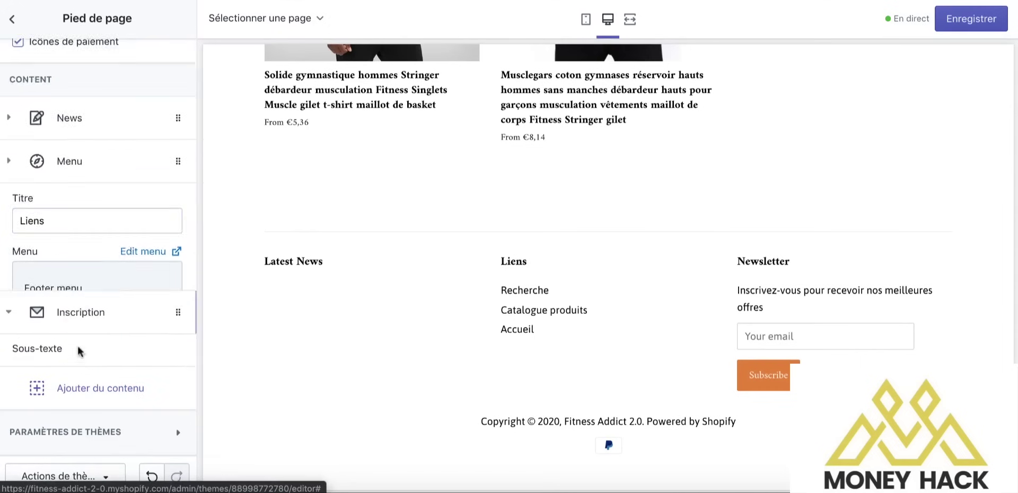
pyautogui.scroll(-1, 94, 316)
pyautogui.scroll(-1, 111, 297)
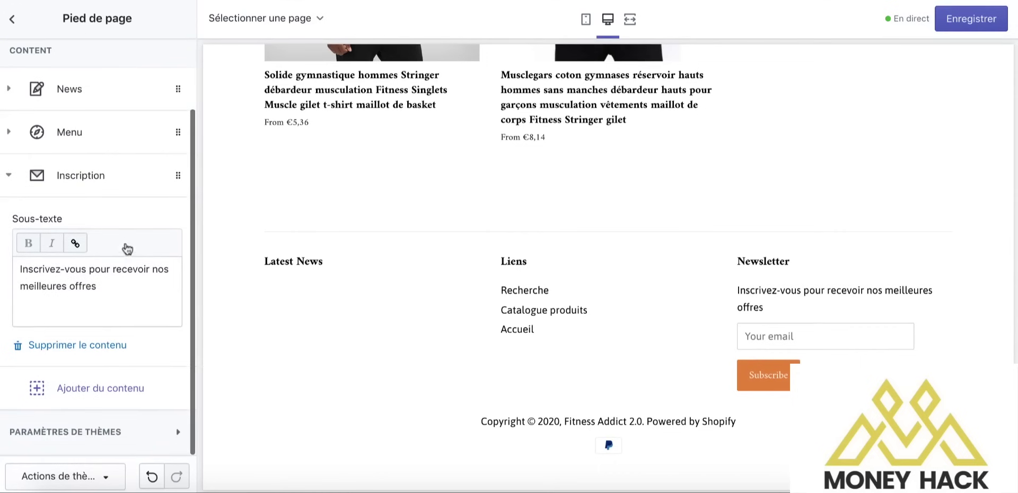
# - Clear the News blog from the footer's blog block and delete the block
pyautogui.scroll(2, 117, 382)
pyautogui.click(91, 171)
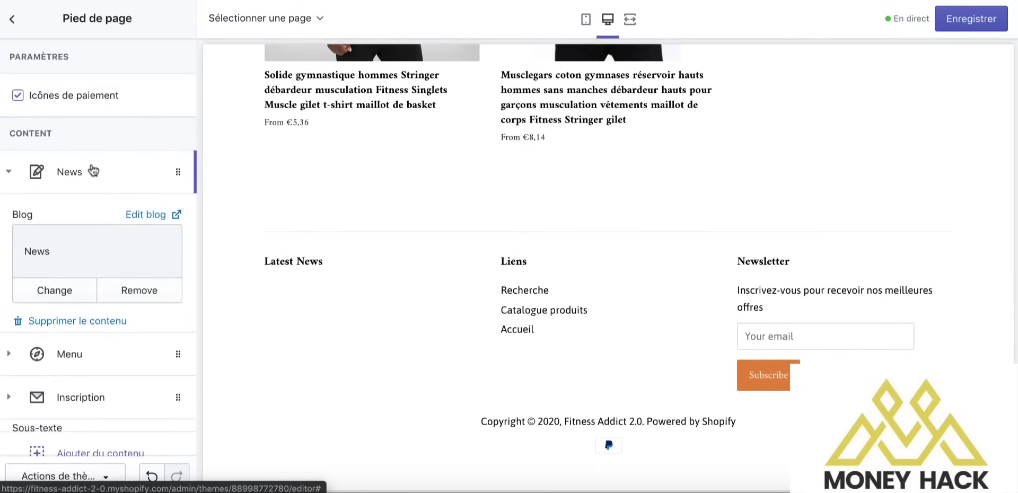
pyautogui.click(141, 293)
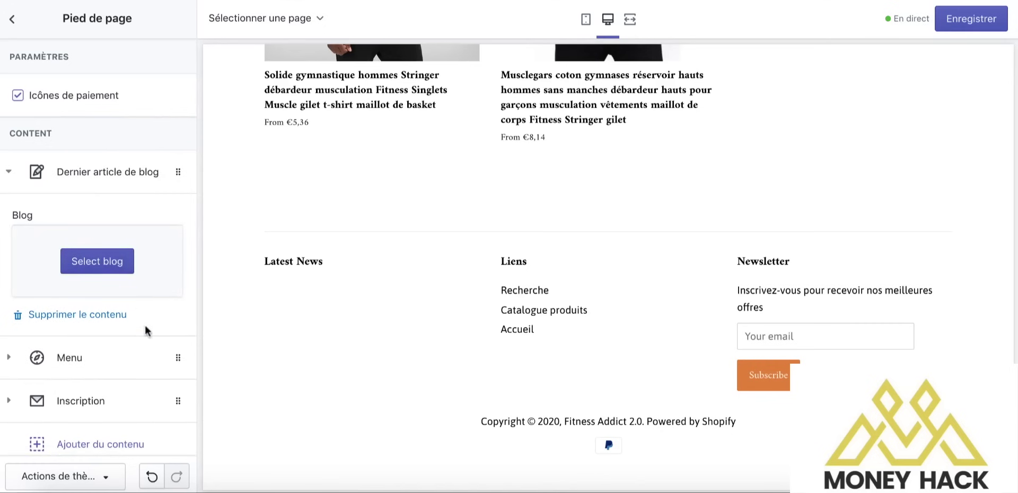
pyautogui.click(100, 315)
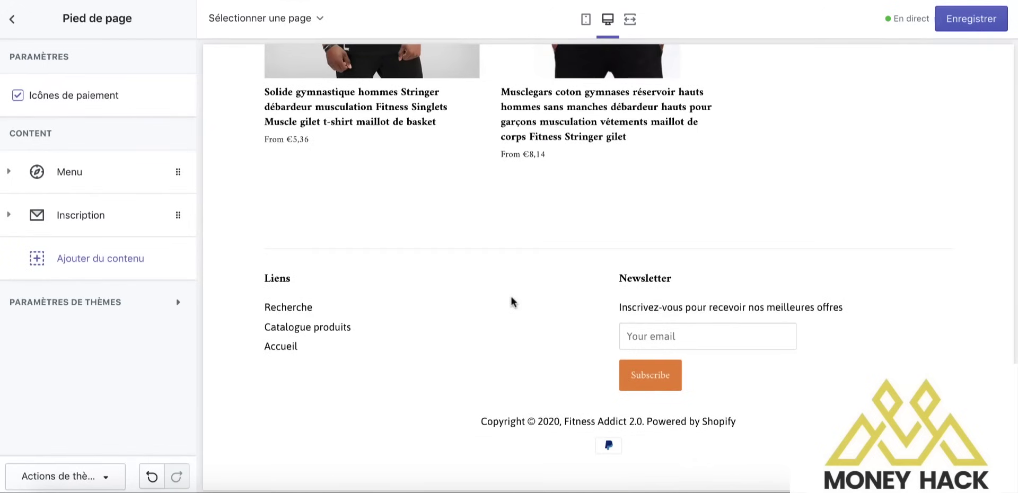
# - Add a second Menu block to the footer below the Inscription block
pyautogui.click(27, 225)
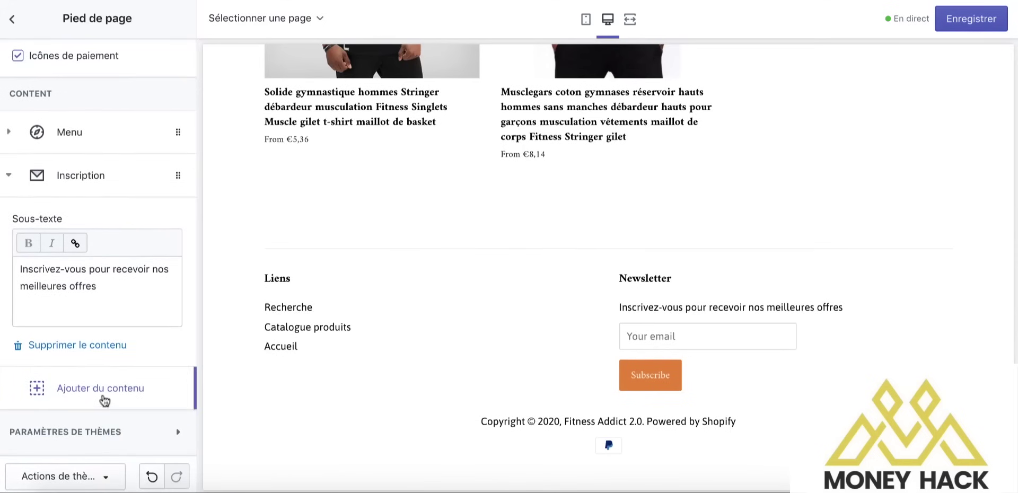
pyautogui.click(105, 389)
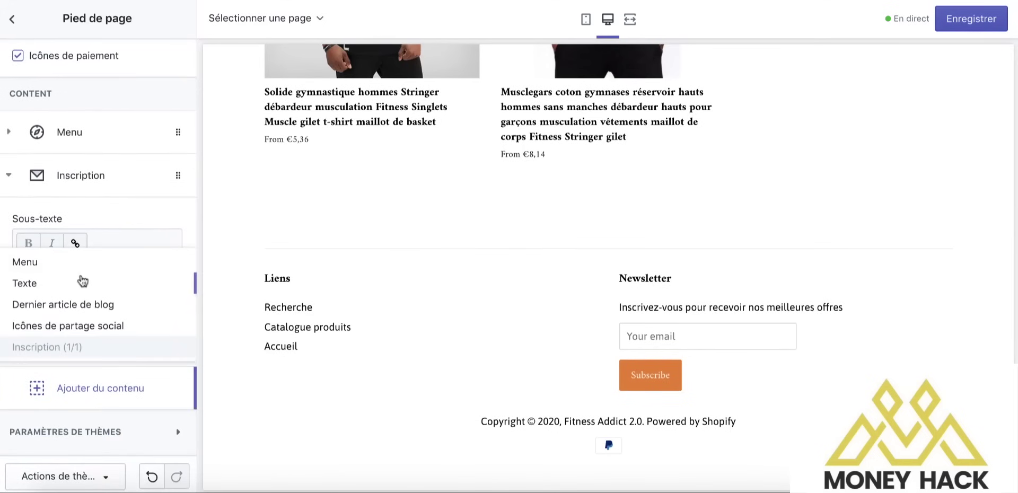
pyautogui.click(60, 265)
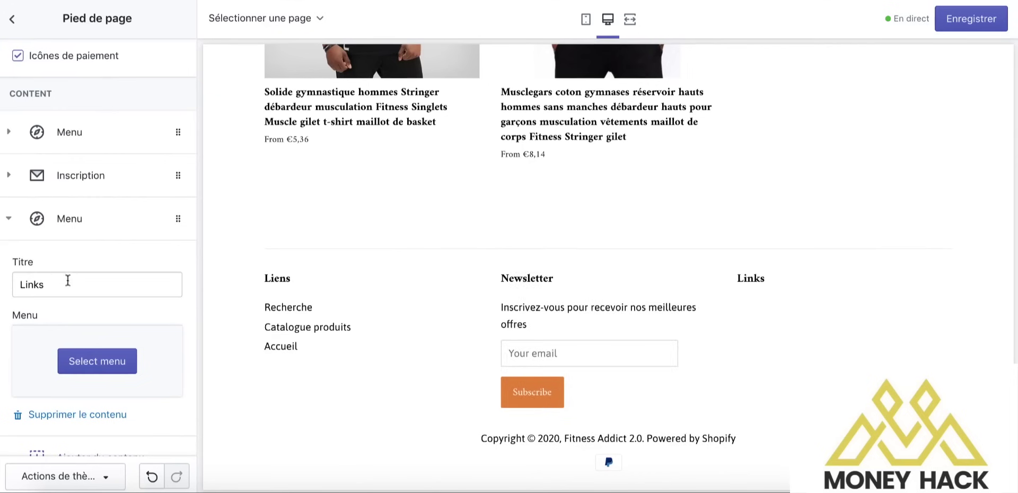
# - Try the Footer menu and the Main menu in the new footer Menu block
pyautogui.scroll(-1, 97, 282)
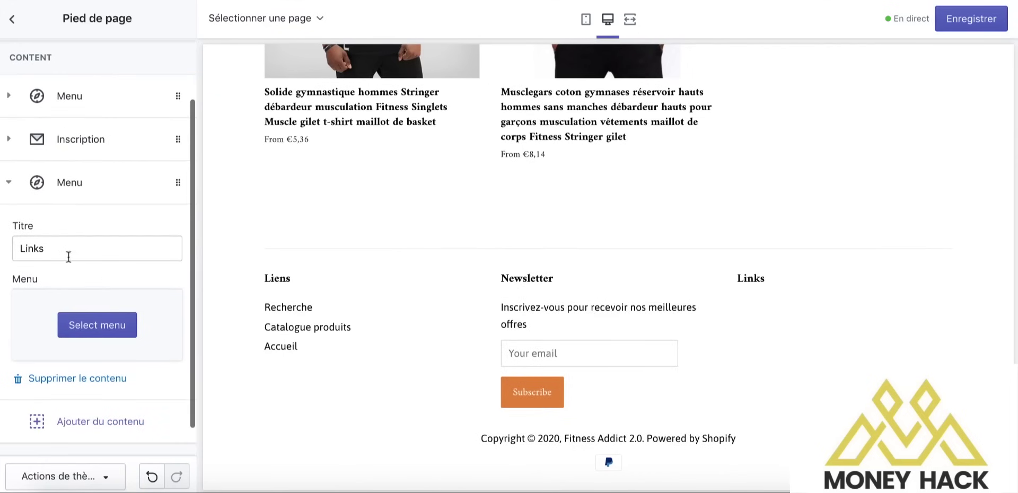
pyautogui.click(77, 328)
pyautogui.click(47, 108)
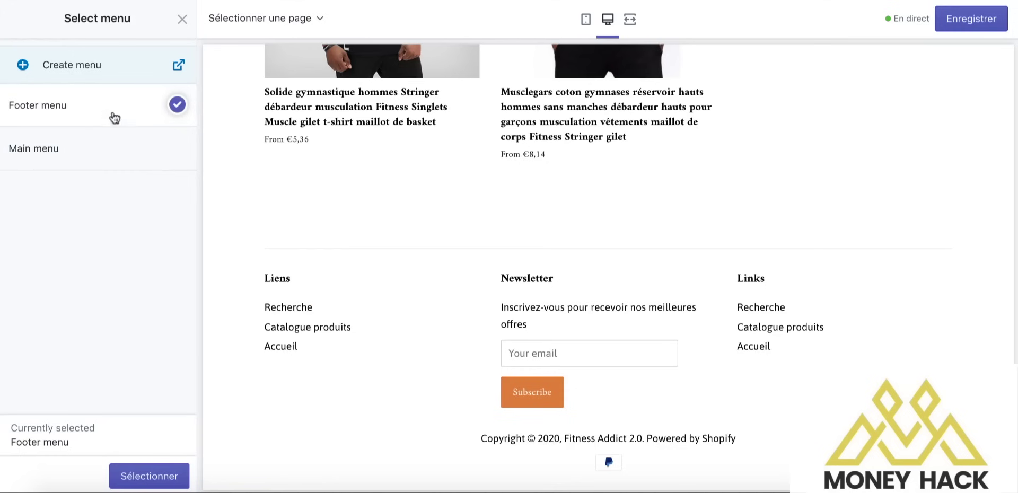
pyautogui.click(83, 150)
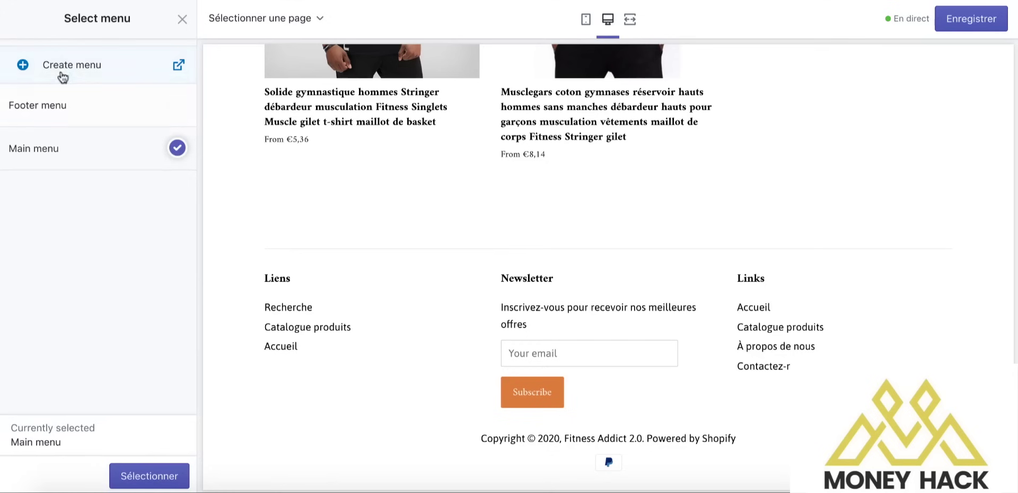
pyautogui.click(182, 20)
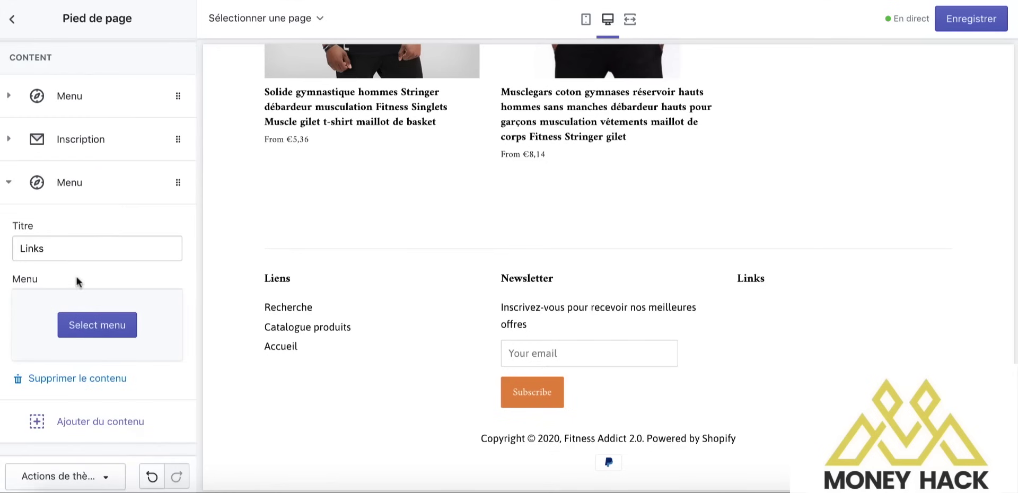
# - Leave the footer settings and review the Mise en page option in the theme settings
pyautogui.click(89, 169)
pyautogui.click(79, 212)
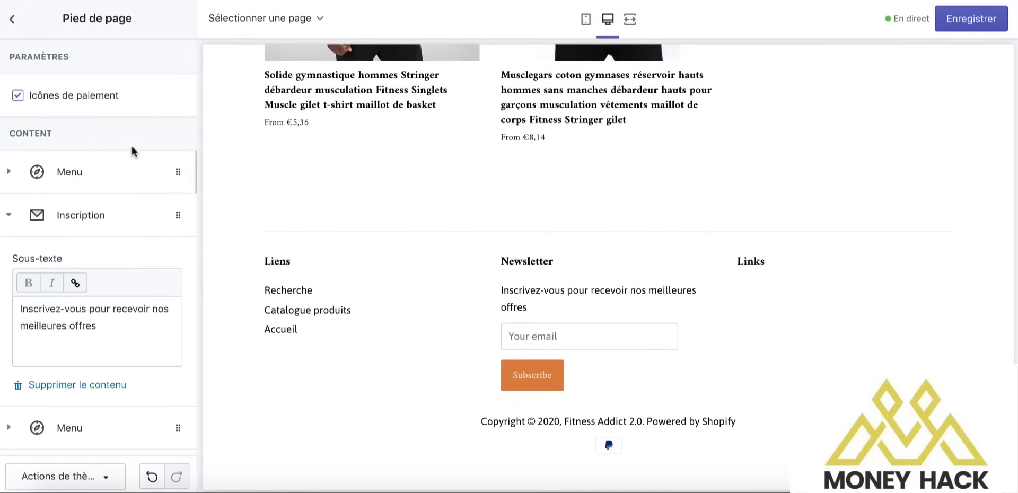
pyautogui.click(12, 21)
pyautogui.scroll(15, 621, 224)
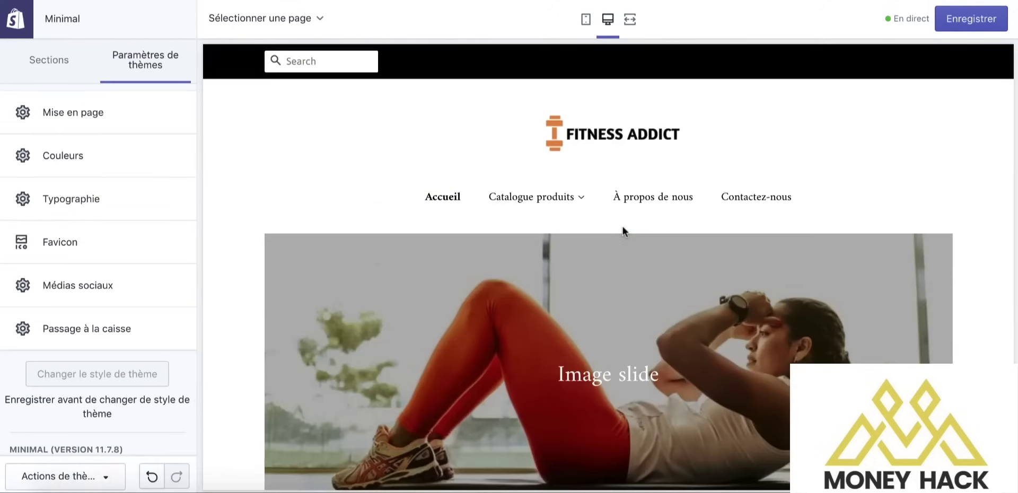
pyautogui.click(102, 111)
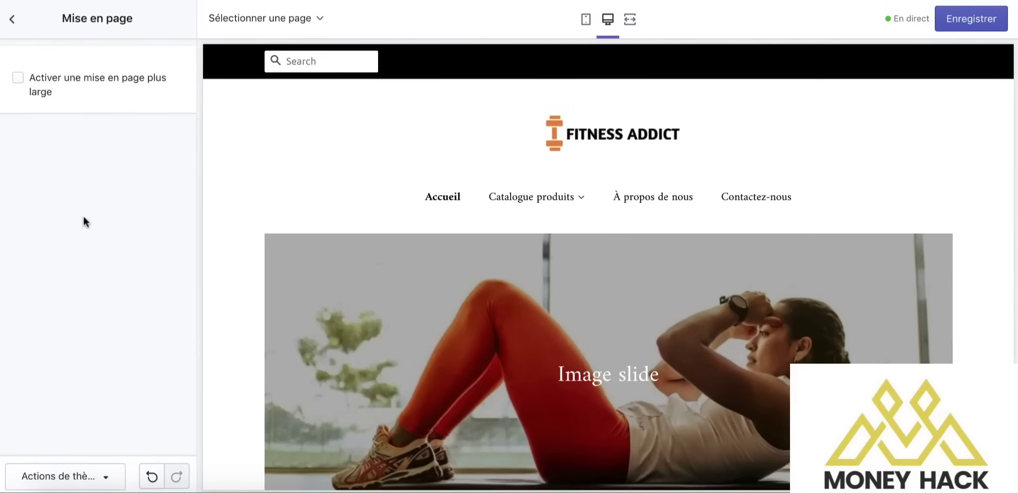
pyautogui.click(11, 30)
# - Open the En-tête section and examine its logo, main menu and announcement bar settings
pyautogui.click(53, 61)
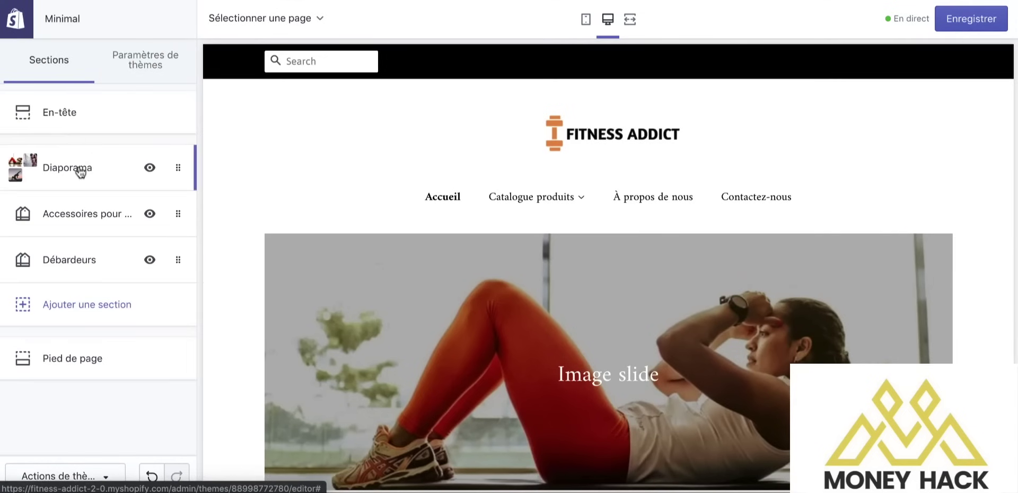
pyautogui.click(68, 124)
pyautogui.scroll(-3, 130, 202)
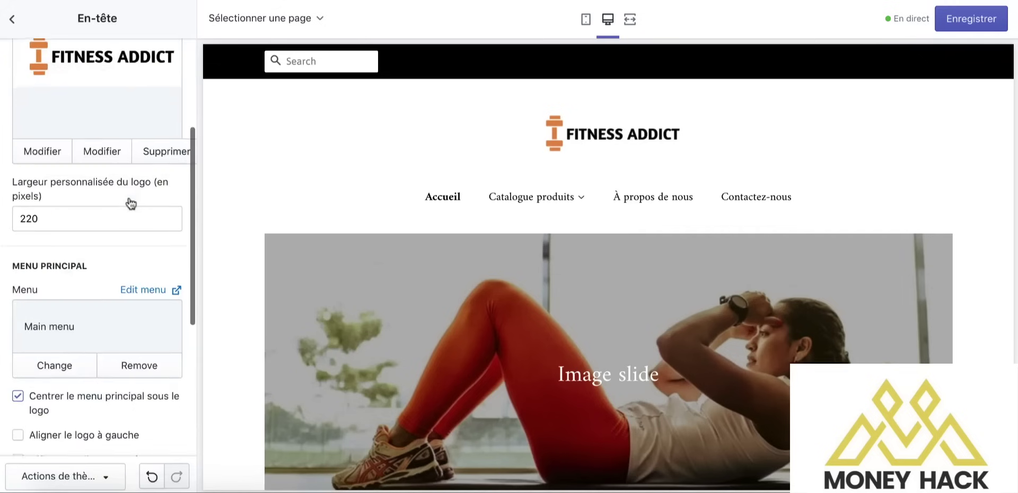
pyautogui.scroll(-3, 130, 203)
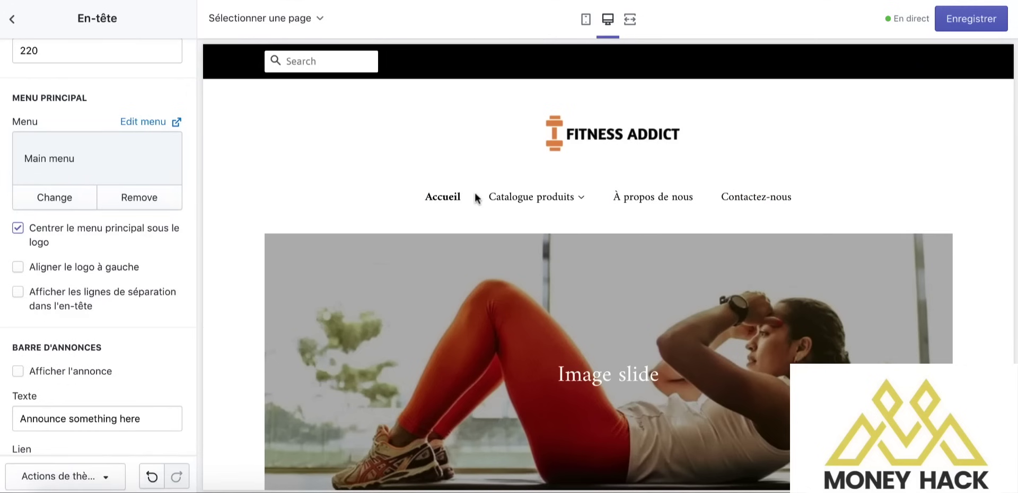
pyautogui.scroll(-2, 137, 278)
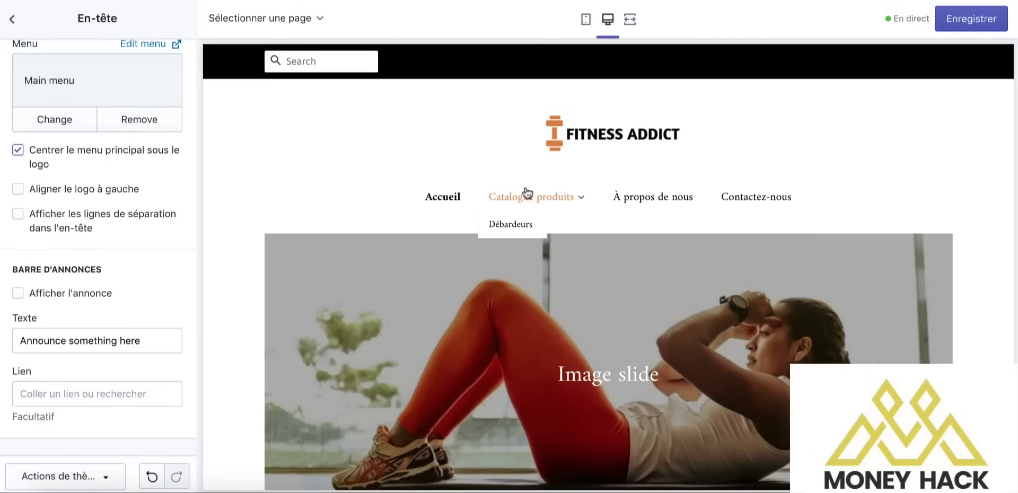
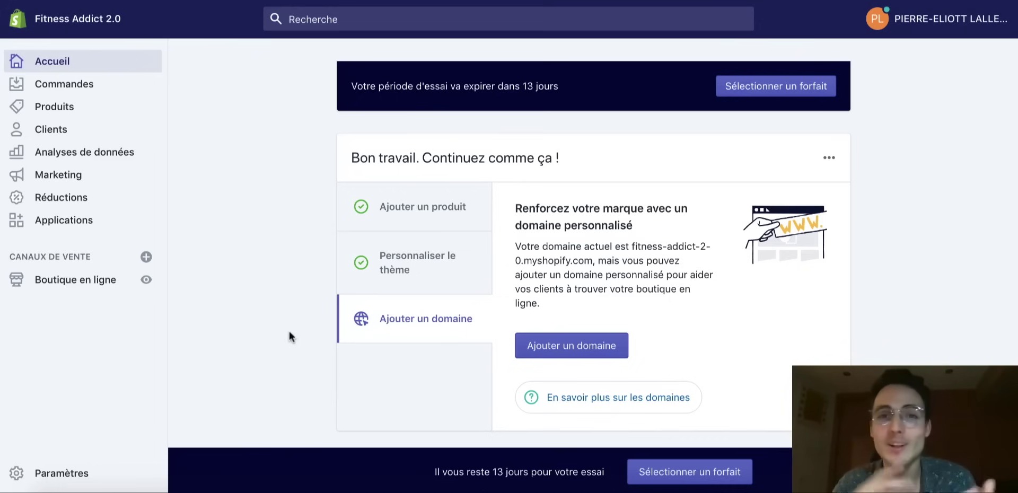
# - Open the store's language settings and go to the theme language editor for the Minimal theme
pyautogui.click(76, 474)
pyautogui.click(800, 171)
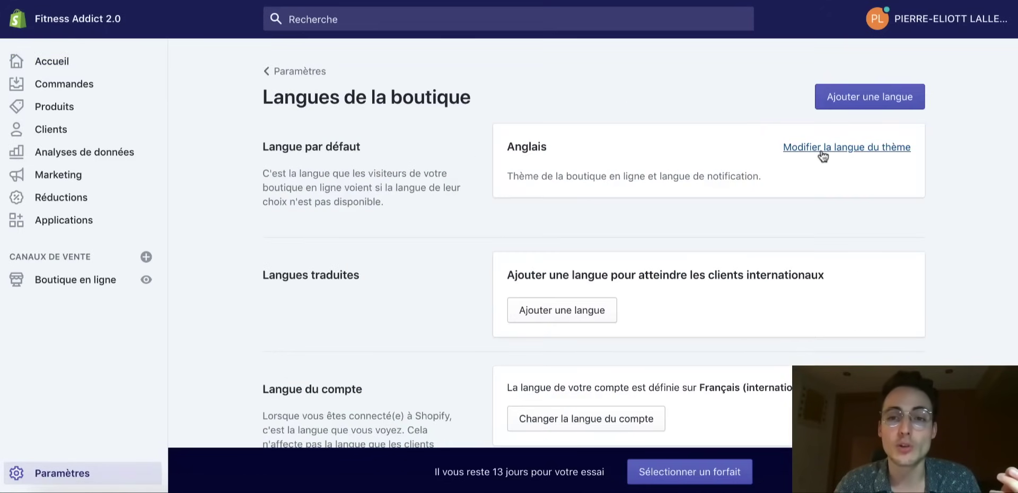
pyautogui.click(797, 149)
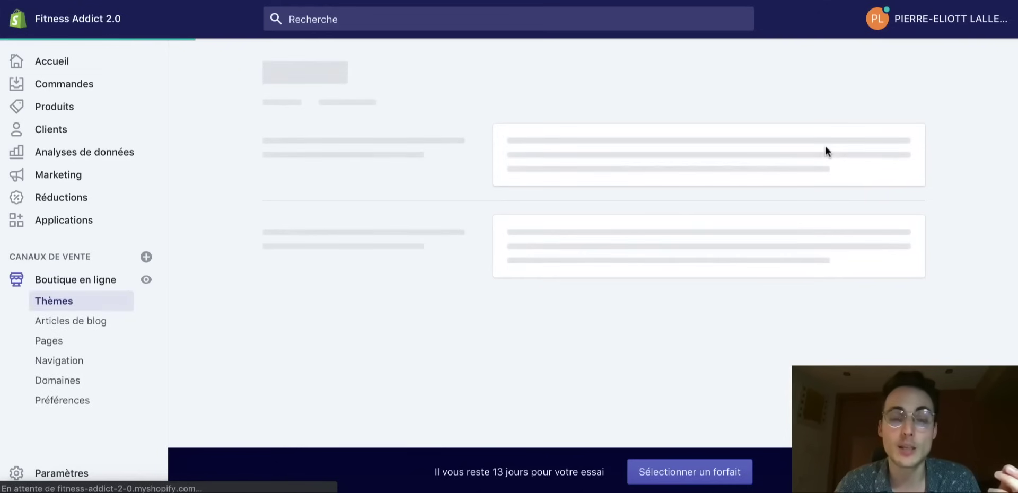
pyautogui.click(775, 278)
pyautogui.click(783, 243)
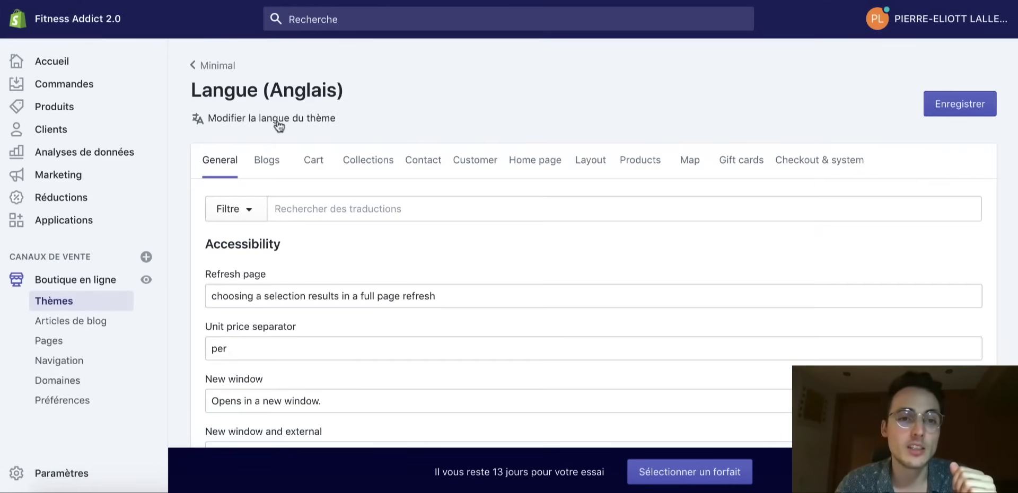
# - Change the theme language from the language editor to French and save the translations
pyautogui.click(275, 119)
pyautogui.click(371, 129)
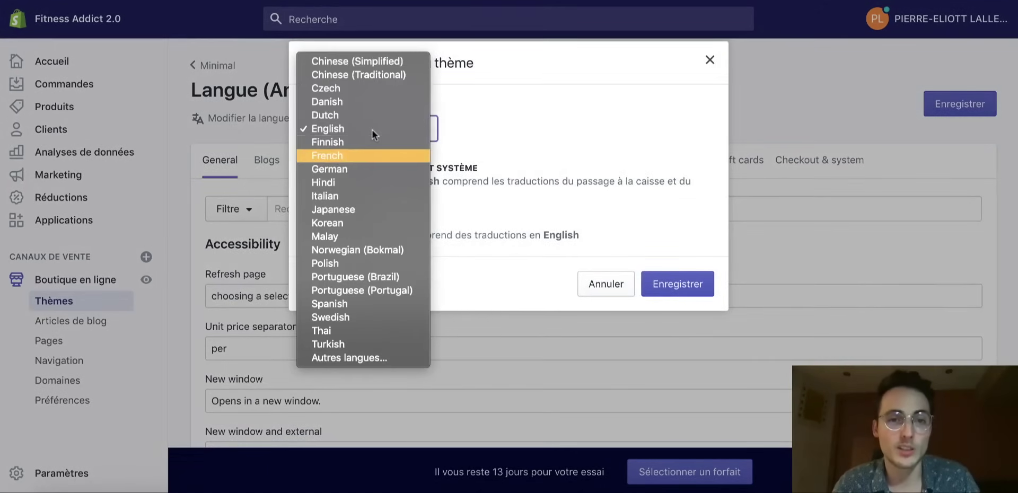
pyautogui.click(351, 157)
pyautogui.click(679, 294)
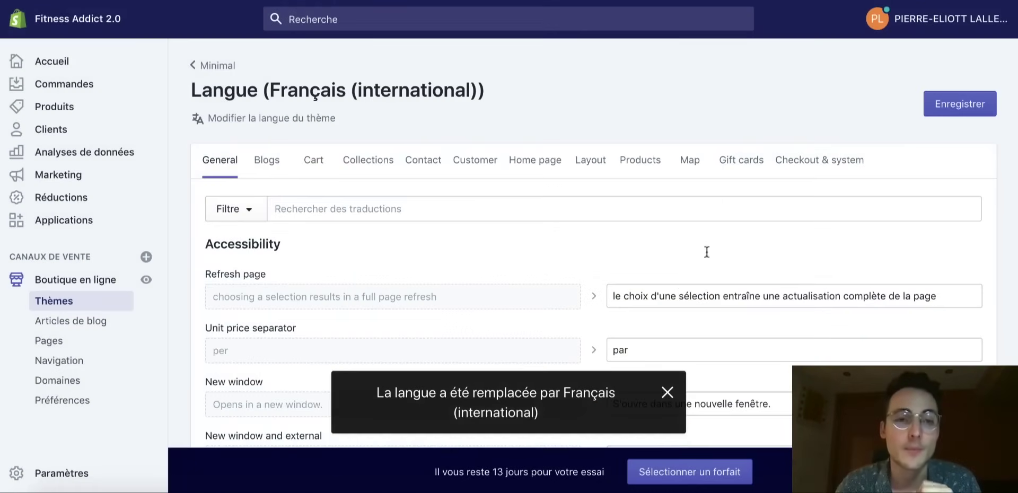
pyautogui.click(952, 105)
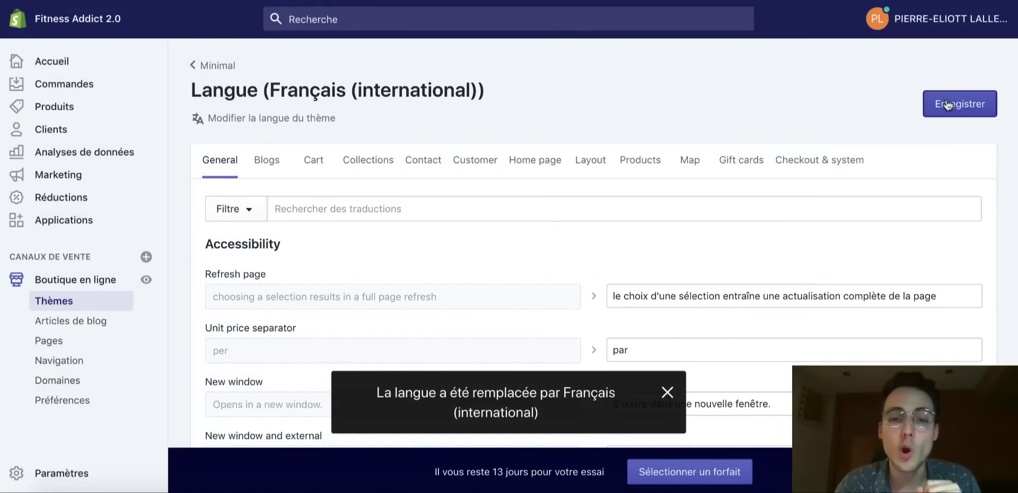
# - View the live online store from header to footer to check its translated text, and close it
pyautogui.click(148, 281)
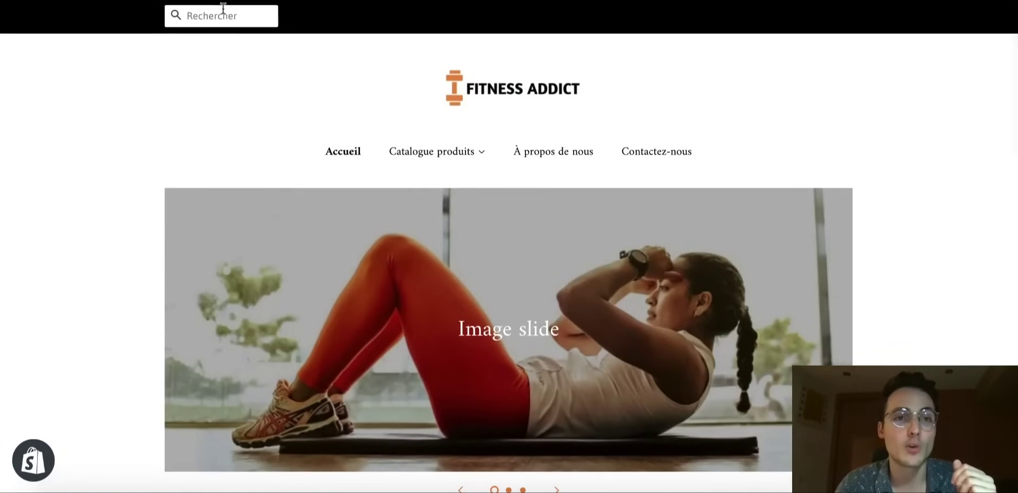
pyautogui.scroll(-15, 423, 233)
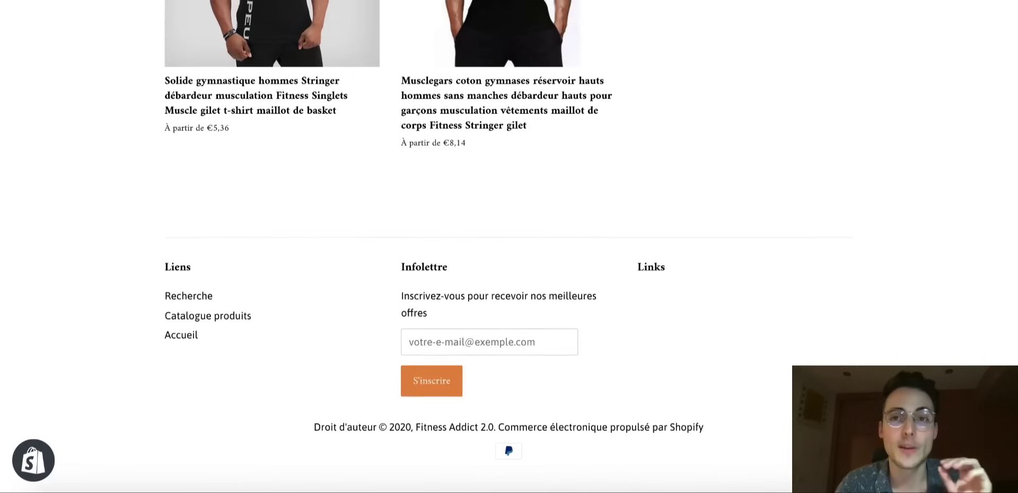
pyautogui.hotkey('ctrl', 'w')
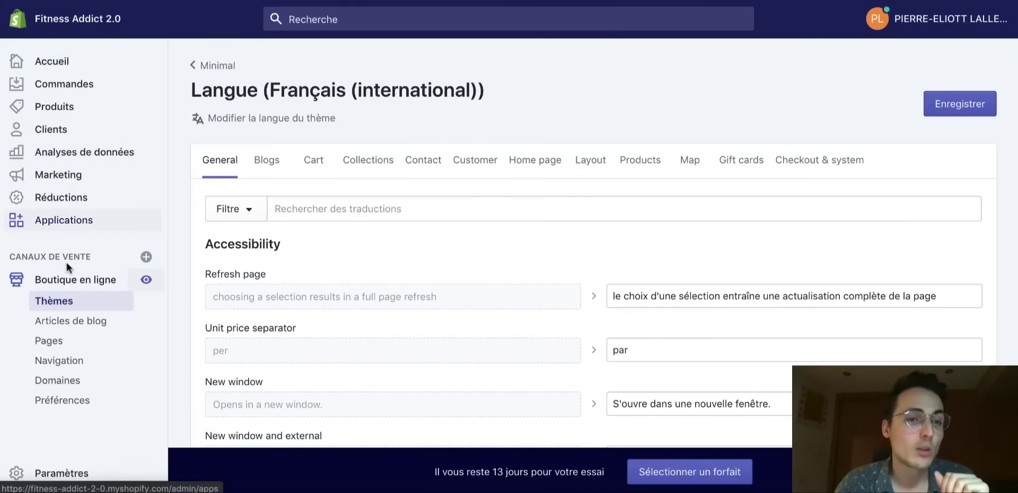
# - Open the Minimal theme for customization and turn off the search bar in the En-tête section
pyautogui.click(77, 303)
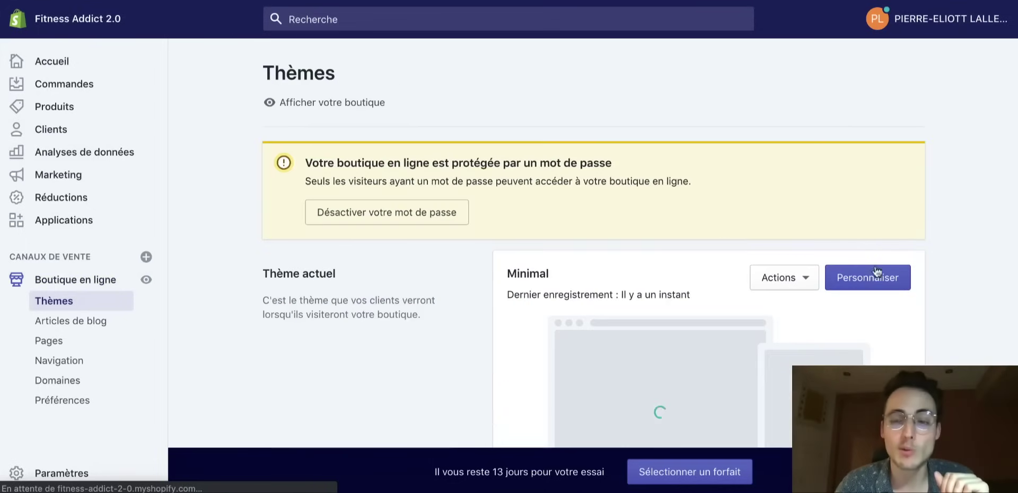
pyautogui.click(872, 286)
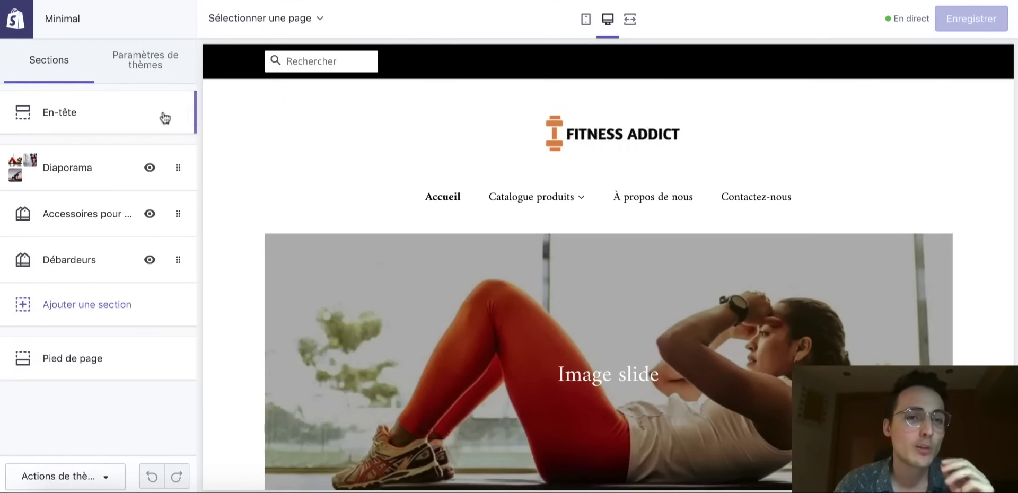
pyautogui.click(110, 127)
pyautogui.click(20, 96)
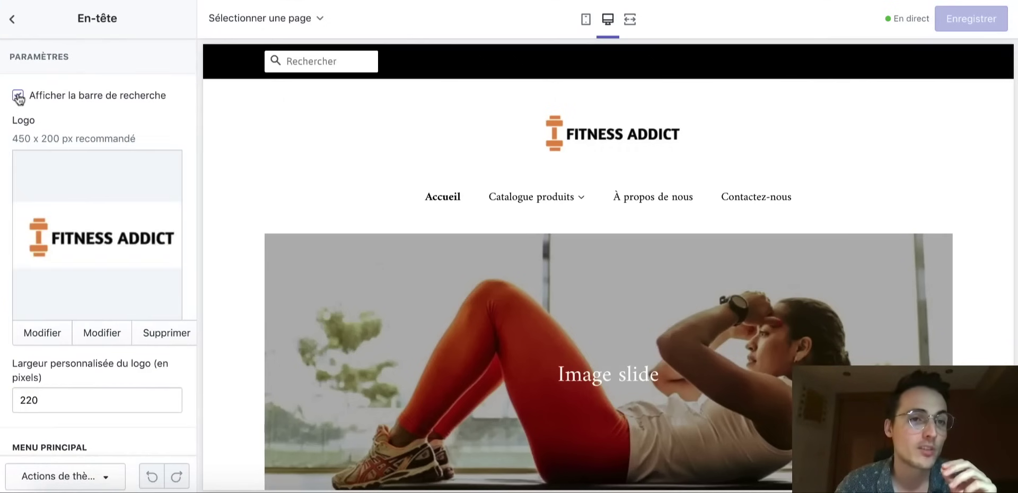
pyautogui.scroll(-4, 446, 168)
pyautogui.scroll(4, 445, 167)
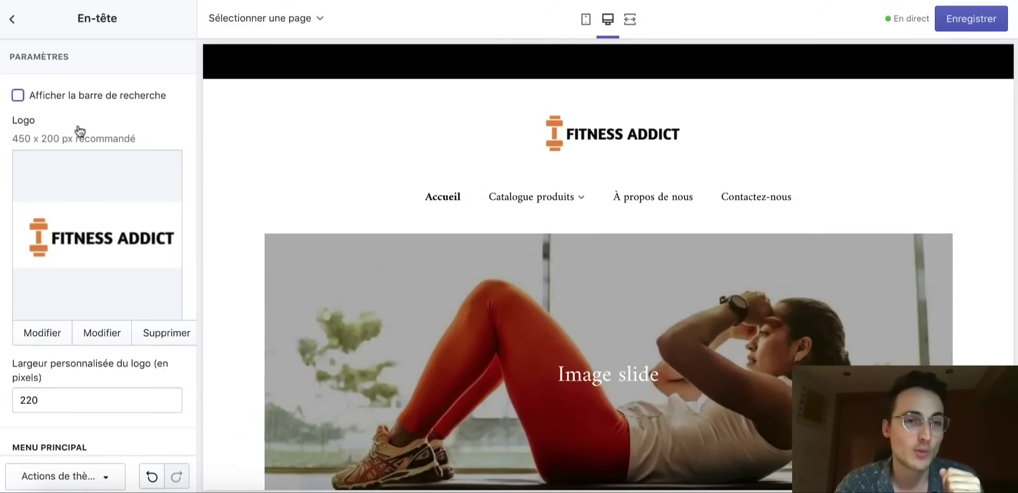
pyautogui.click(20, 22)
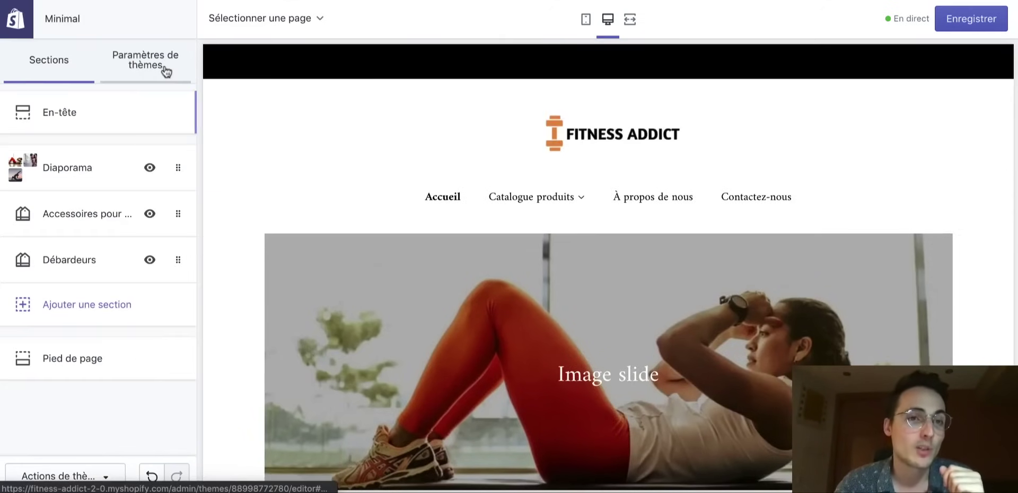
# - Set the theme's favicon to the transparent-background image from the library and save the theme
pyautogui.click(165, 69)
pyautogui.click(72, 238)
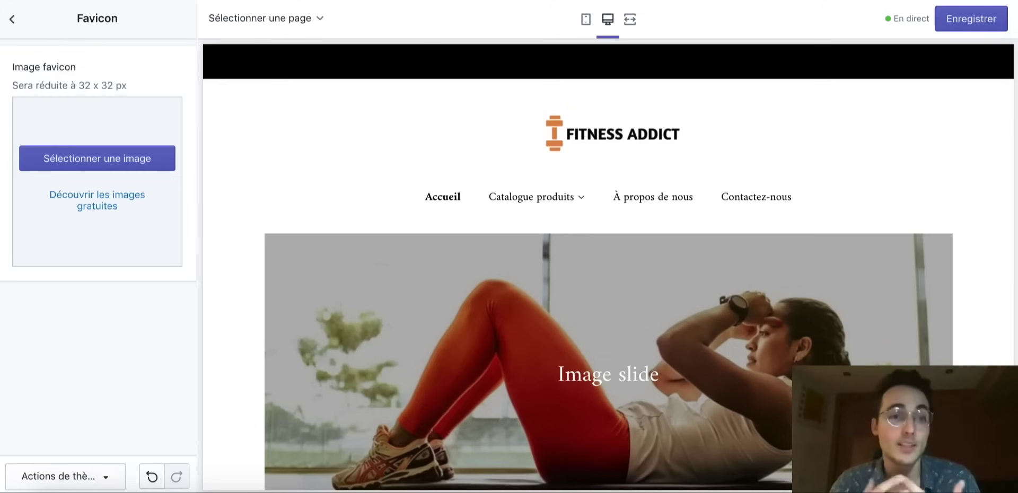
pyautogui.click(104, 157)
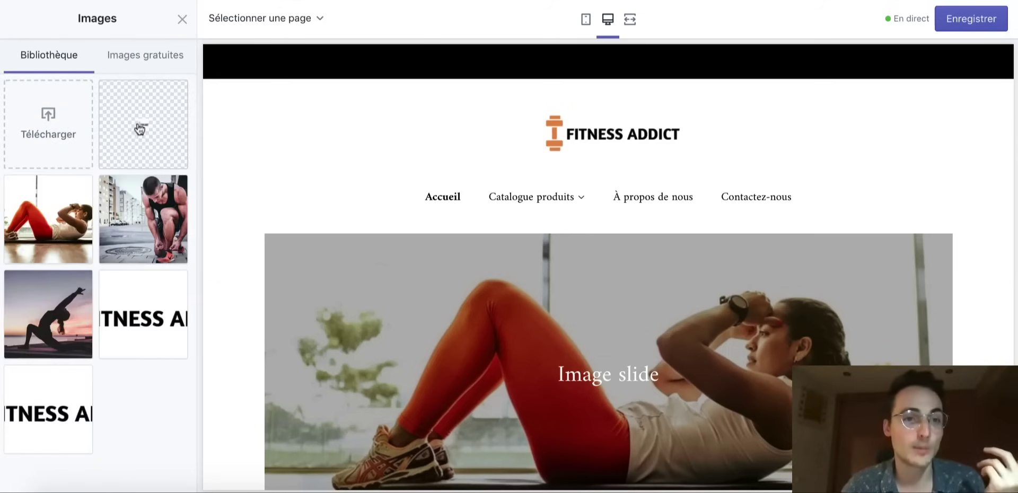
pyautogui.click(140, 129)
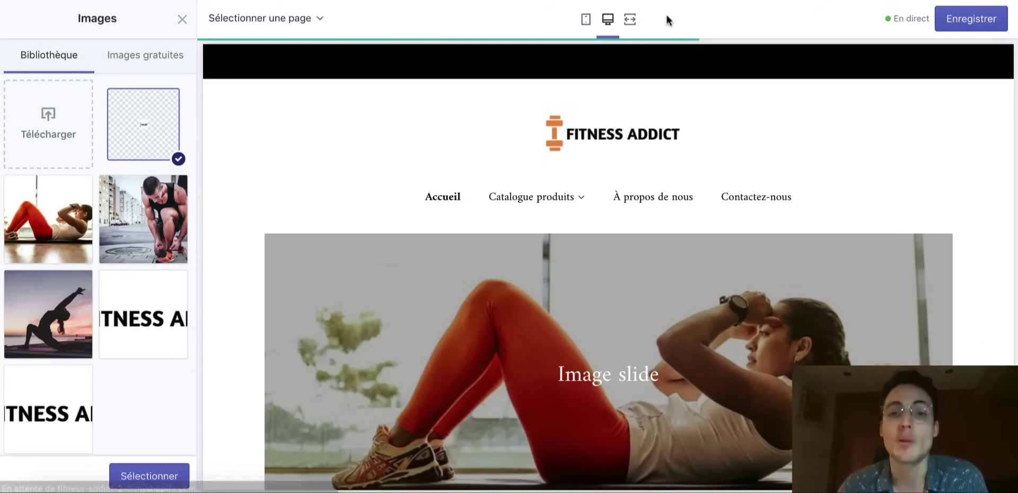
pyautogui.click(149, 475)
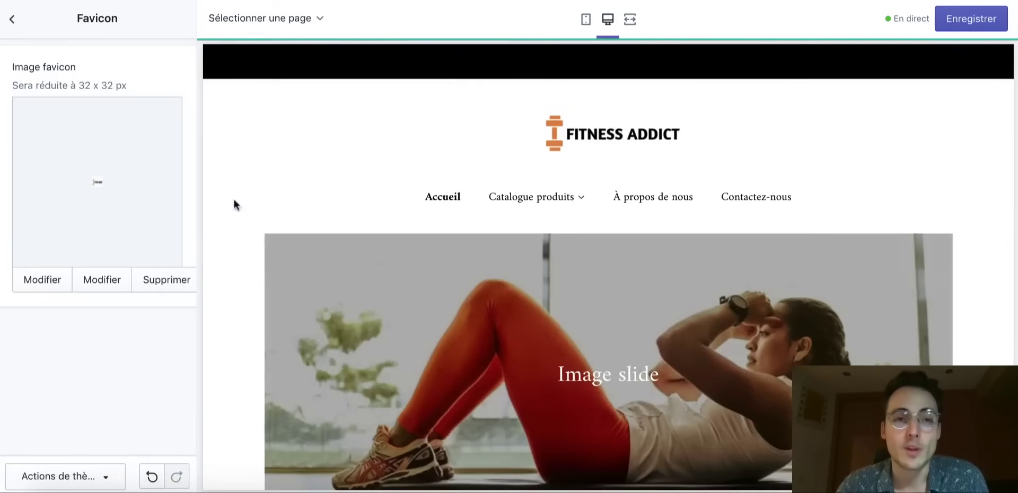
pyautogui.click(971, 23)
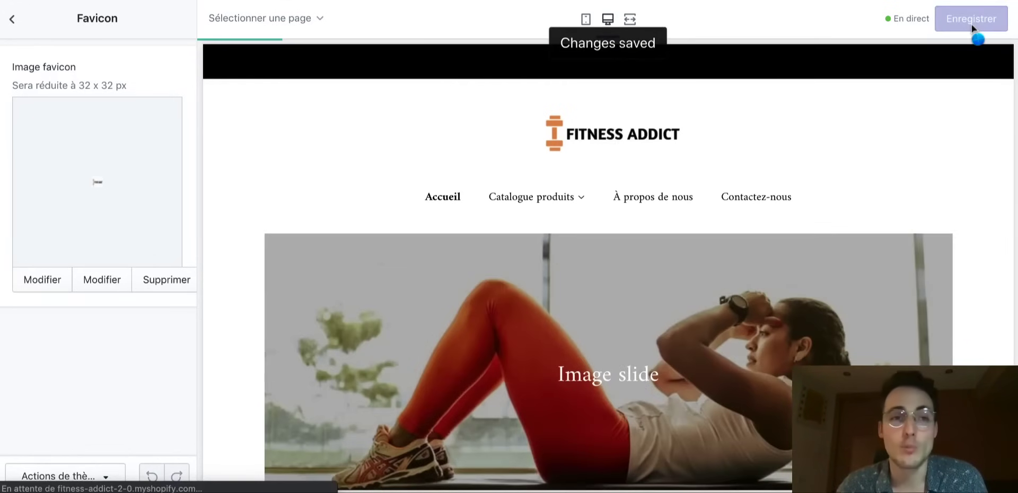
# - Look over the home page preview down the page and return to the Thèmes page
pyautogui.scroll(-6, 719, 236)
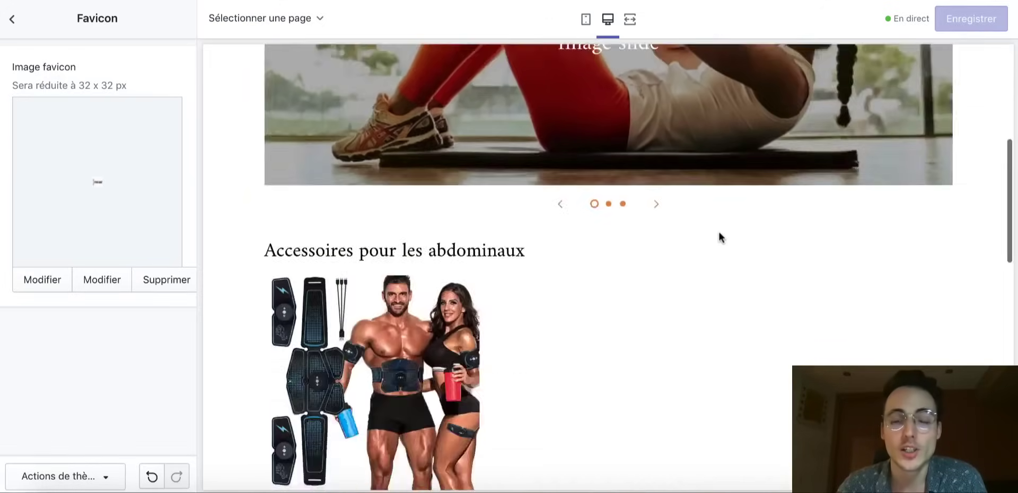
pyautogui.scroll(-10, 719, 233)
pyautogui.scroll(2, 718, 233)
pyautogui.click(12, 19)
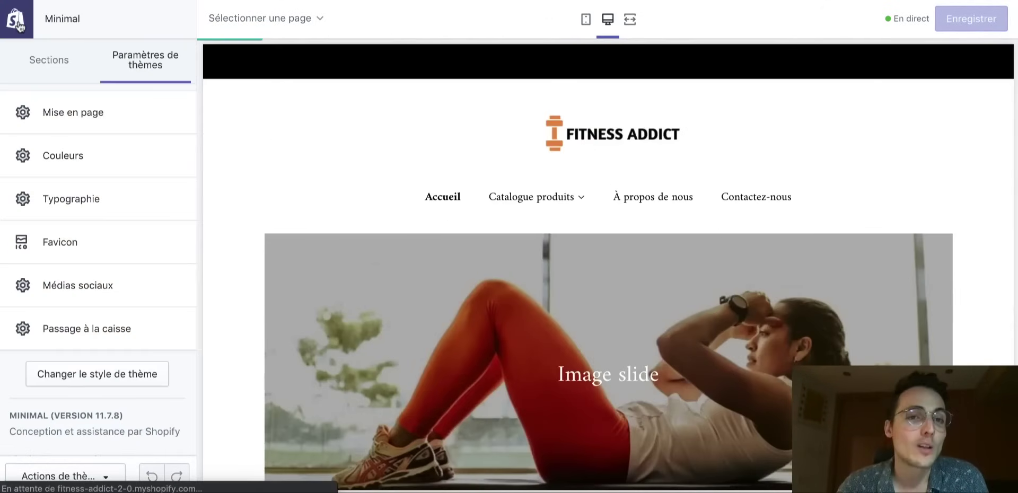
pyautogui.click(16, 20)
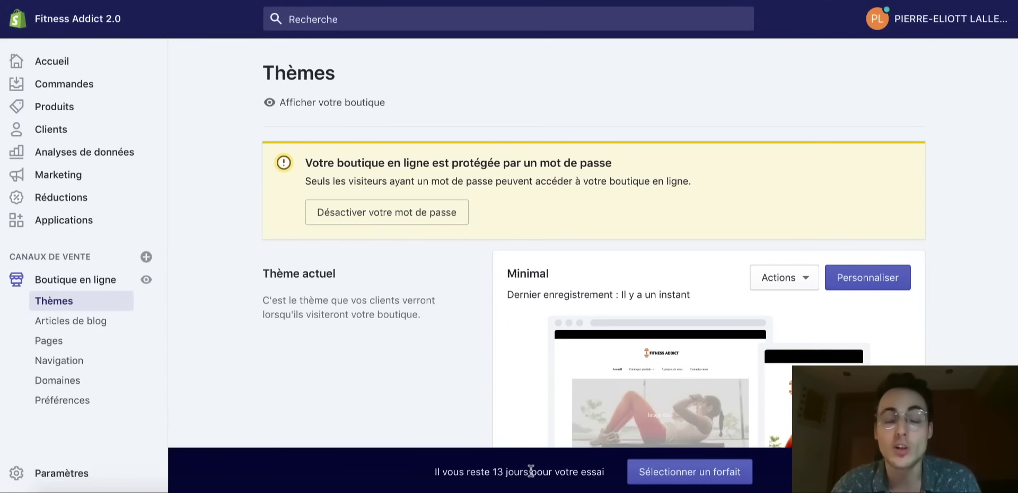
# - Open the plan selection page and compare the transaction fees of Basic Shopify, Shopify and Advanced Shopify
pyautogui.click(636, 477)
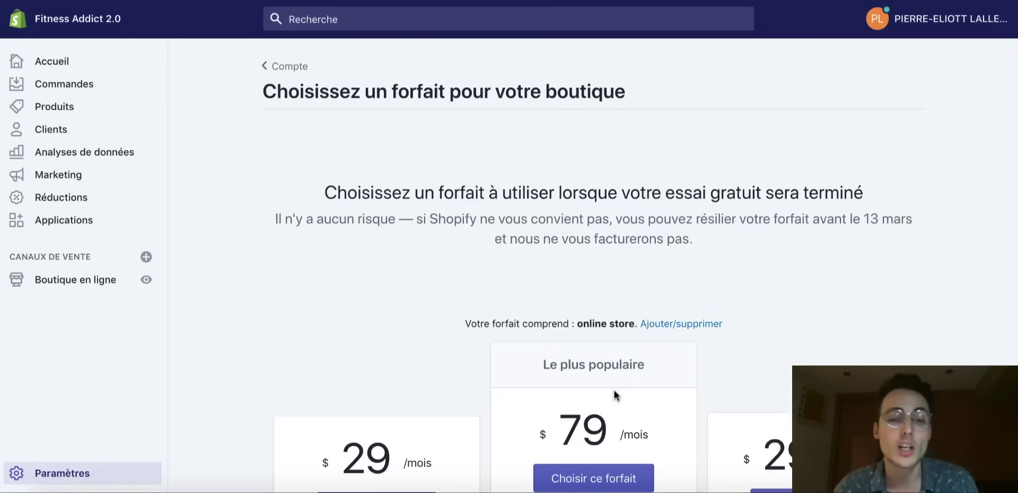
pyautogui.scroll(-5, 613, 394)
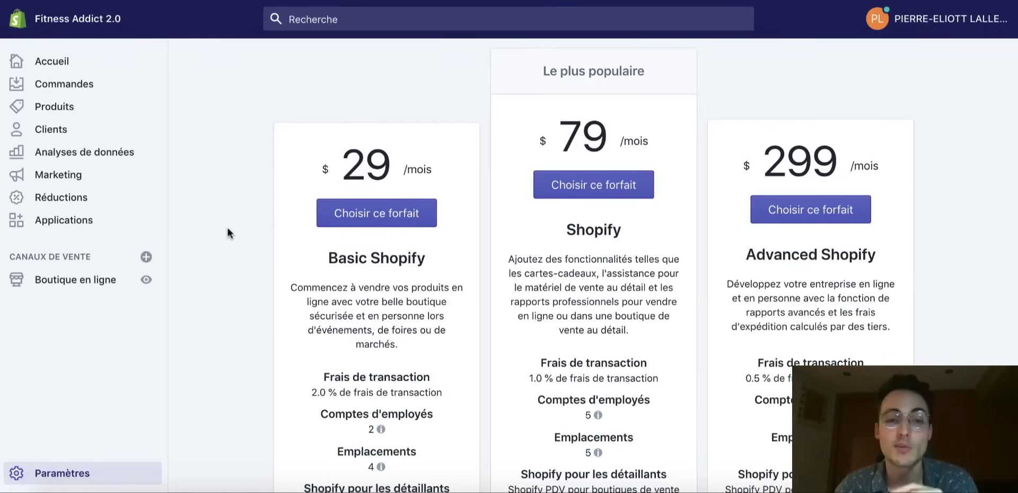
pyautogui.scroll(-3, 228, 232)
pyautogui.scroll(1, 364, 302)
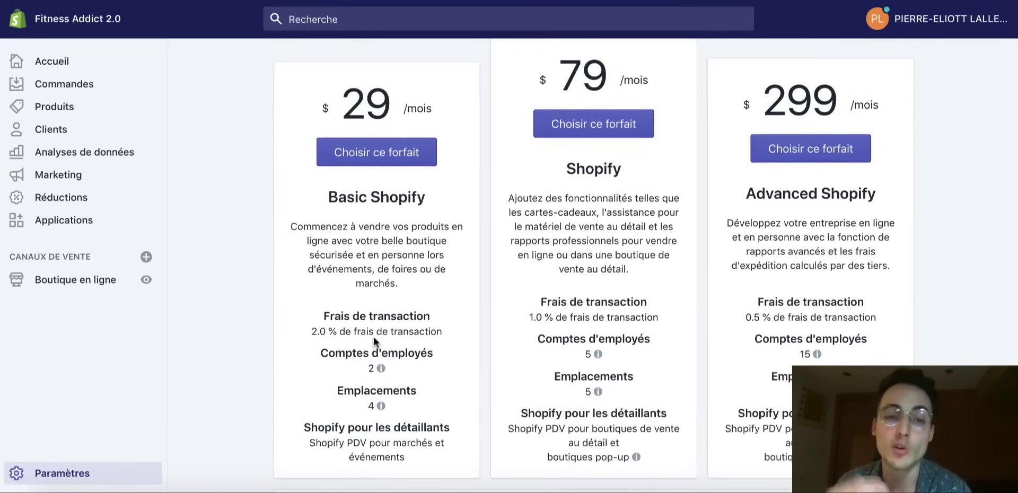
pyautogui.moveTo(310, 328)
pyautogui.mouseDown()
pyautogui.moveTo(449, 340)
pyautogui.moveTo(302, 334)
pyautogui.mouseUp()
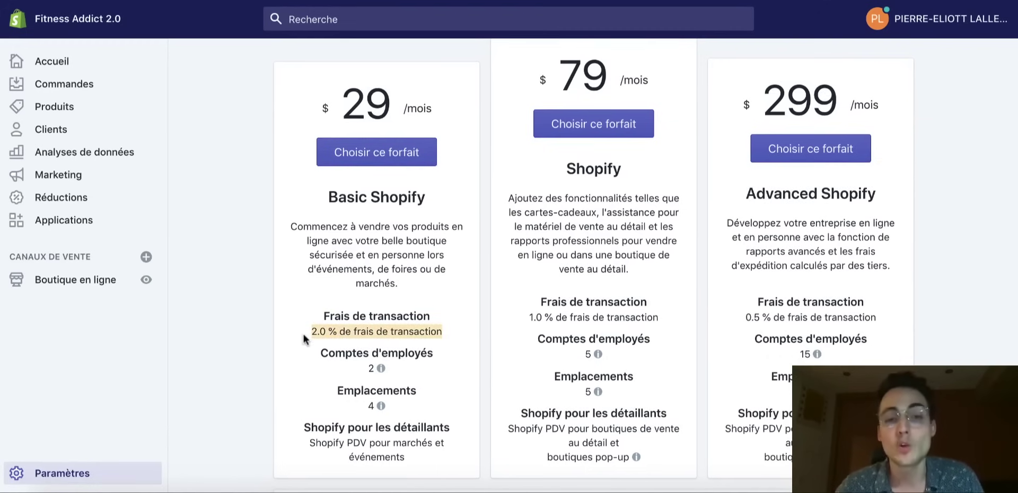
pyautogui.click(304, 336)
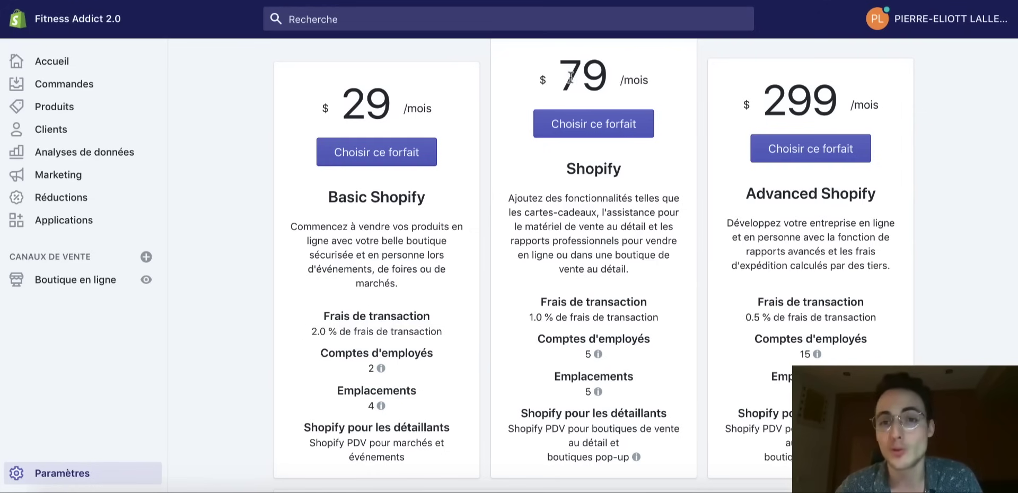
pyautogui.moveTo(524, 317); pyautogui.dragTo(676, 317)
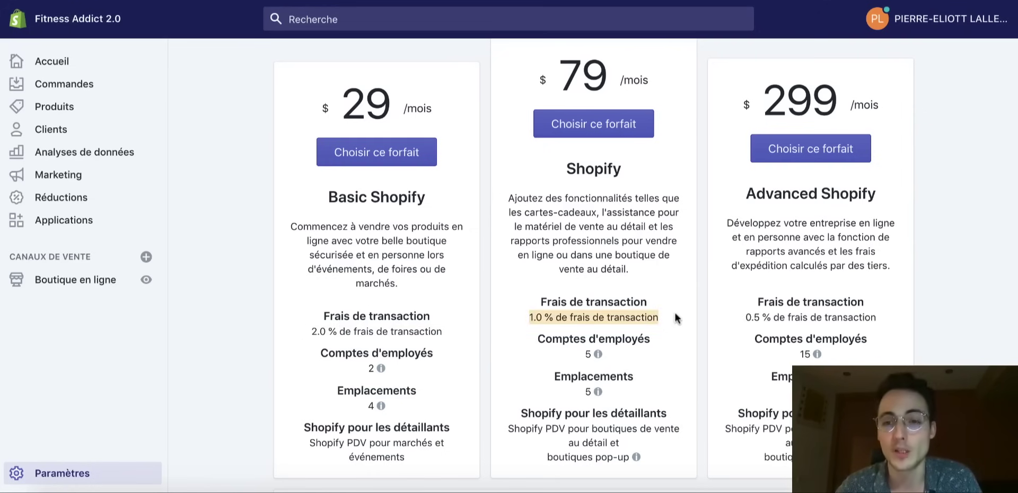
pyautogui.moveTo(742, 316); pyautogui.dragTo(874, 316)
pyautogui.click(570, 270)
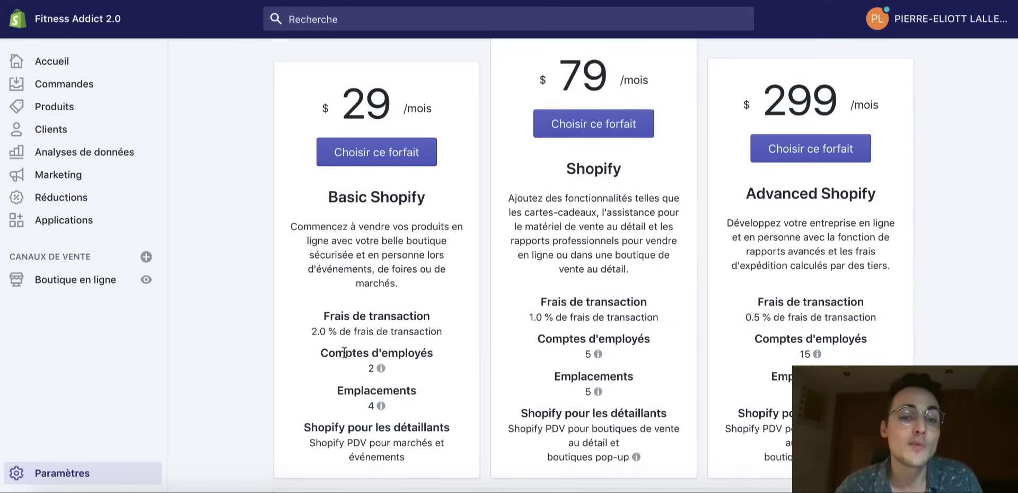
pyautogui.moveTo(308, 333); pyautogui.dragTo(461, 339)
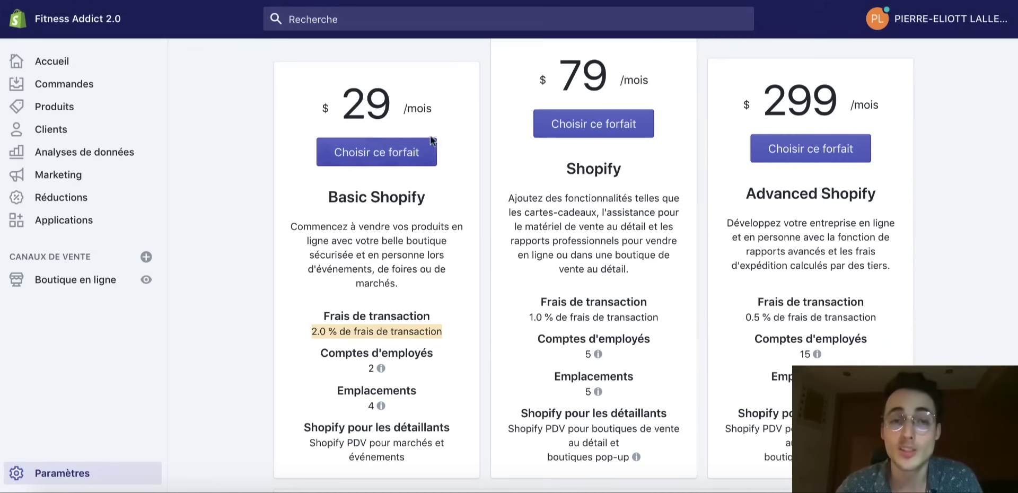
pyautogui.click(230, 227)
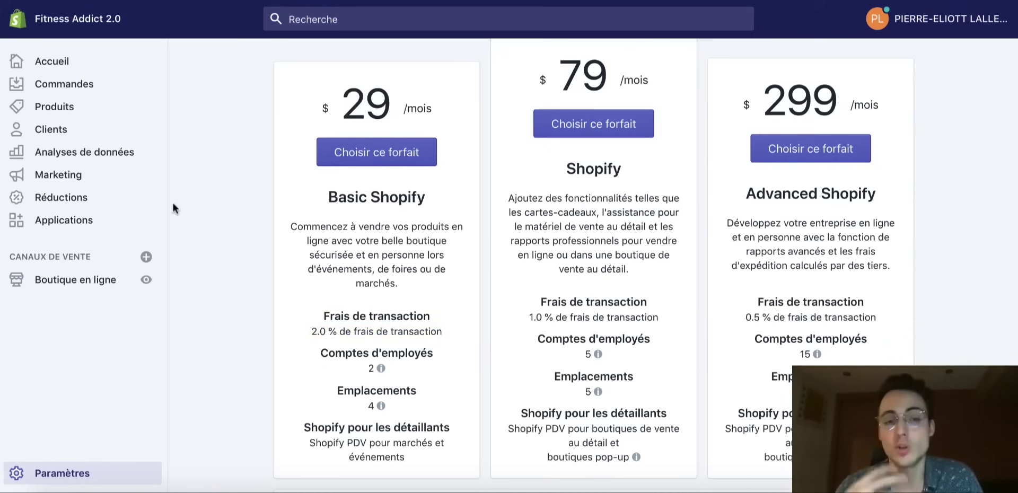
# - Open the online store's Domaines page and examine the primary domain name
pyautogui.click(68, 287)
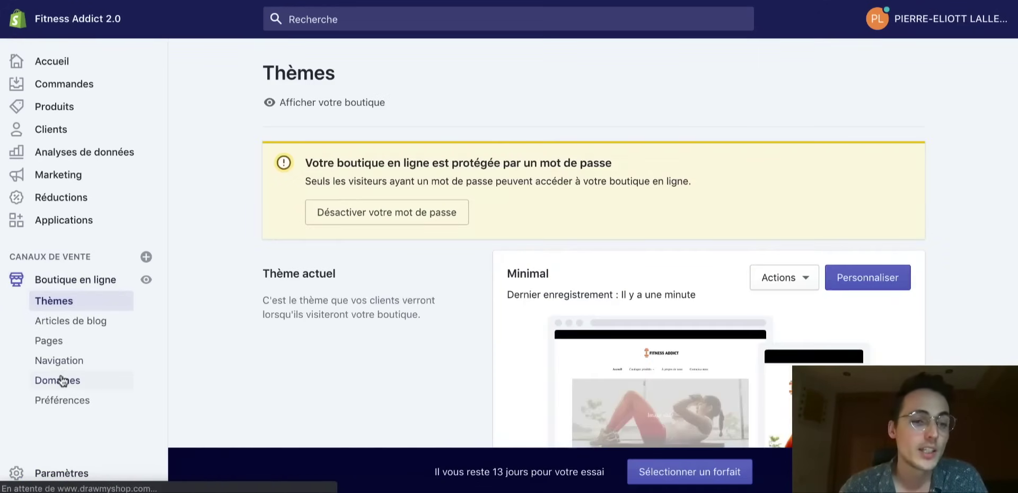
pyautogui.click(63, 380)
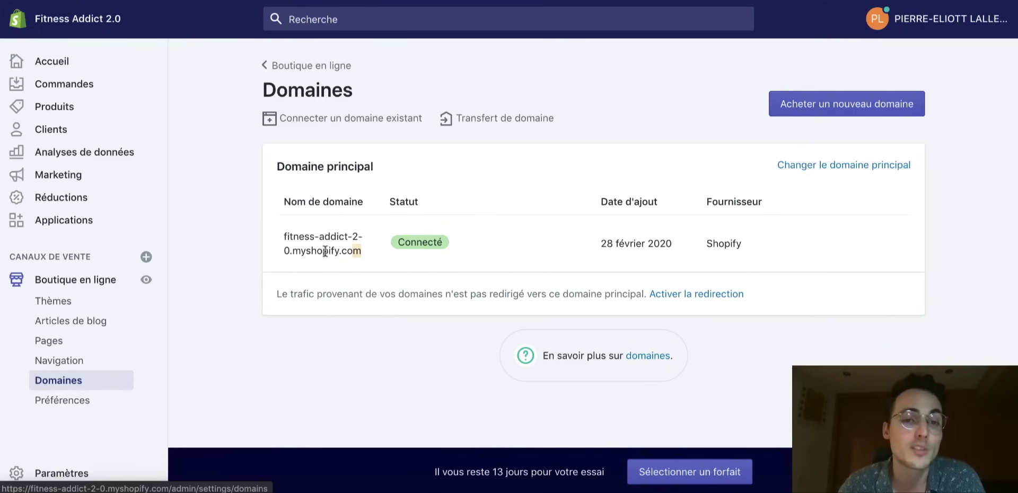
pyautogui.moveTo(365, 252); pyautogui.dragTo(284, 235)
pyautogui.click(546, 246)
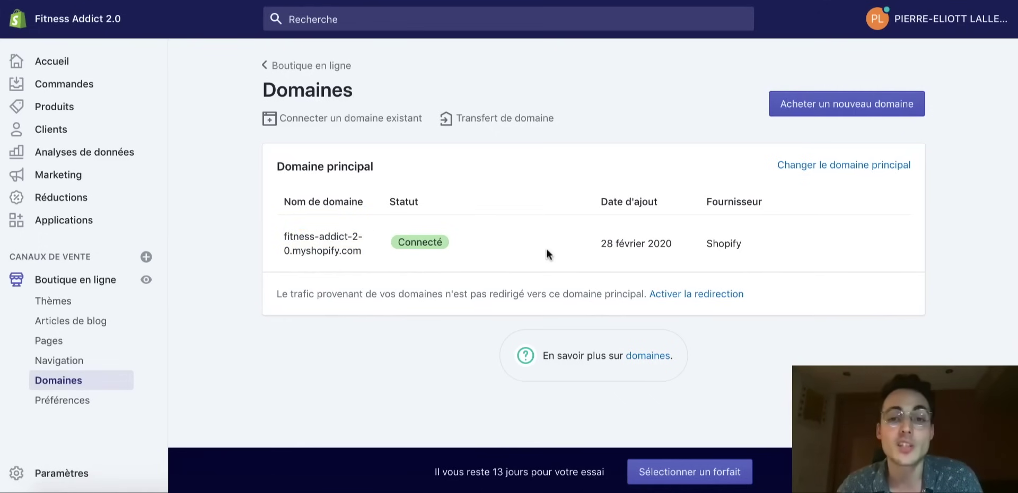
# - Open the new domain purchase page, search for fitnessaddict and check the offered extensions and prices
pyautogui.click(799, 111)
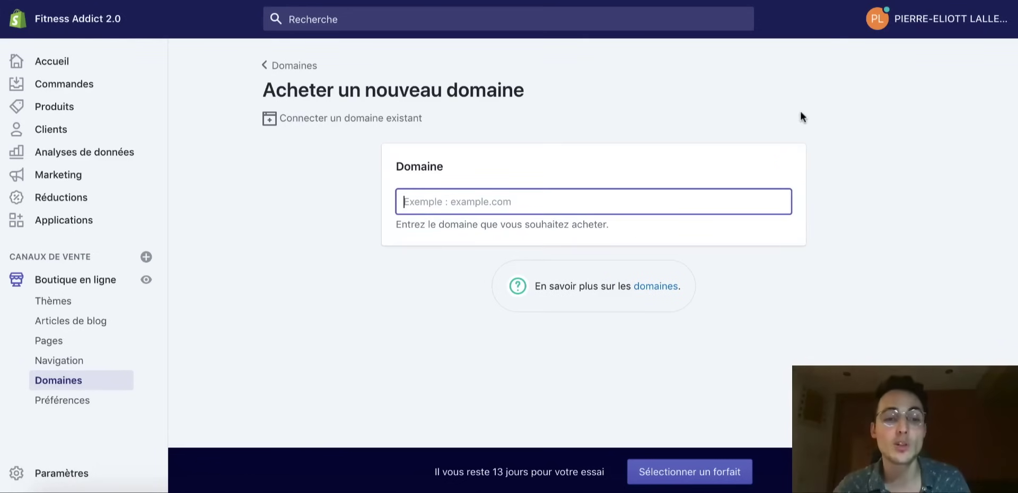
pyautogui.write('fitnessaddict')
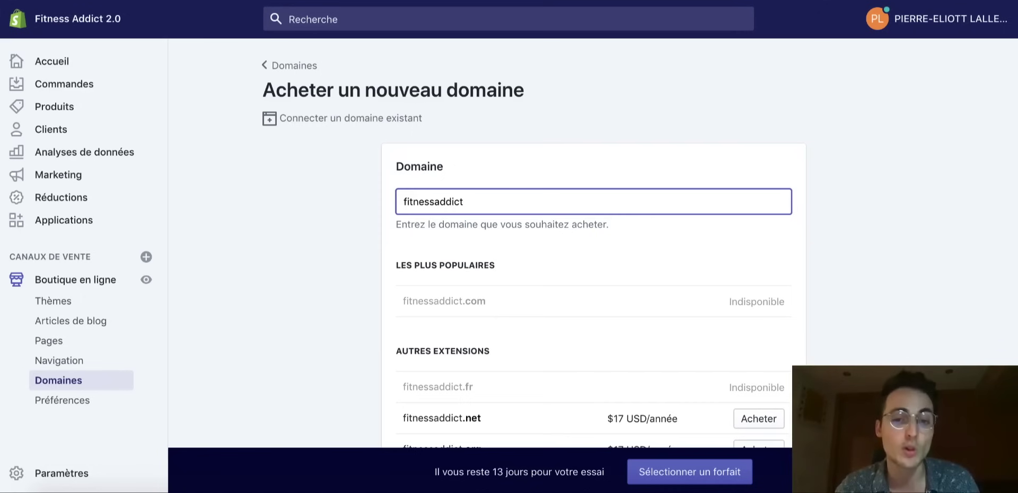
pyautogui.scroll(-3, 599, 362)
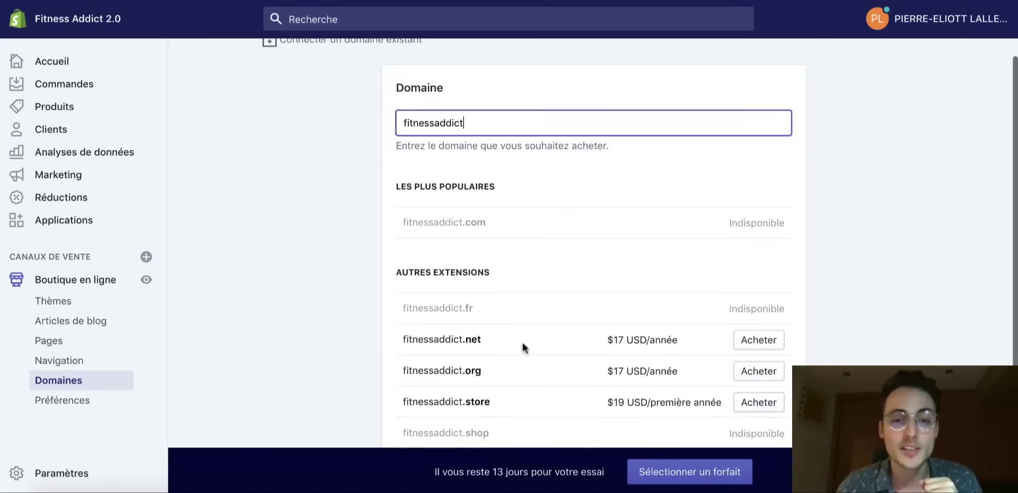
pyautogui.scroll(3, 581, 303)
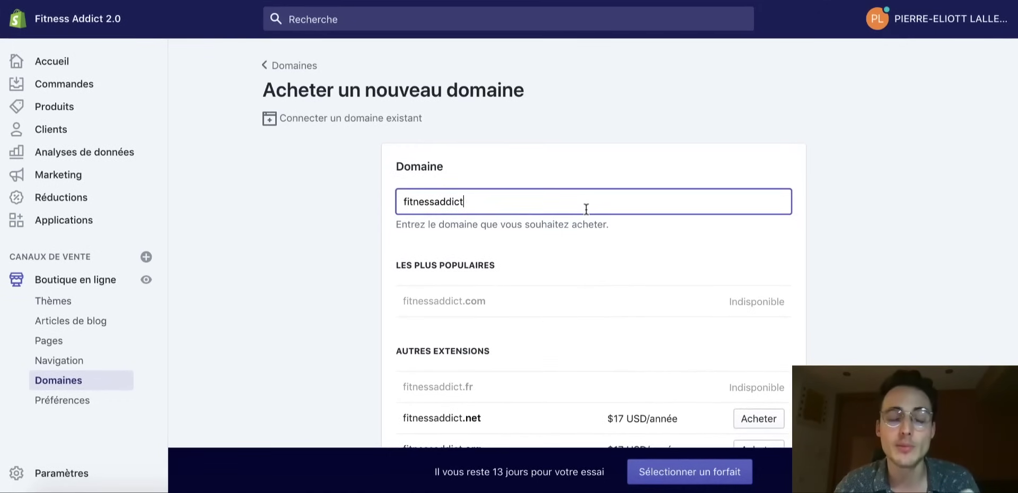
# - Search for the domain name variants fitness-addict, fitness.addict and fitness-addict.com
pyautogui.click(437, 202)
pyautogui.write('-')
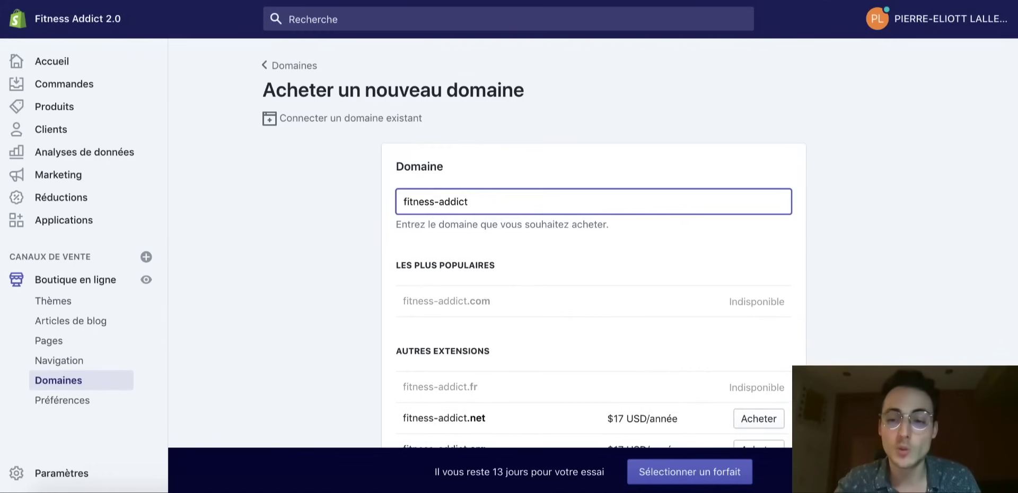
pyautogui.press('BackSpace')
pyautogui.write('.')
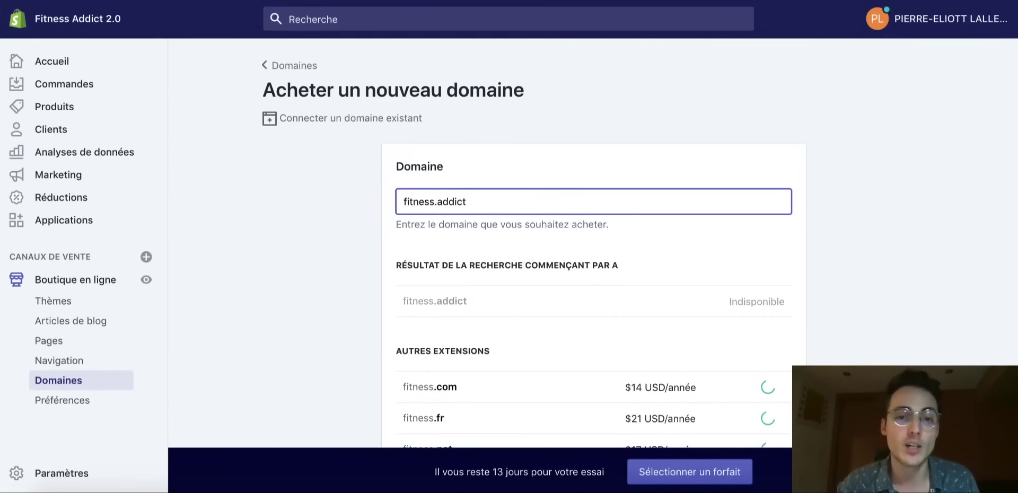
pyautogui.hotkey('ctrl', 'z')
pyautogui.hotkey('ctrl', 'z')
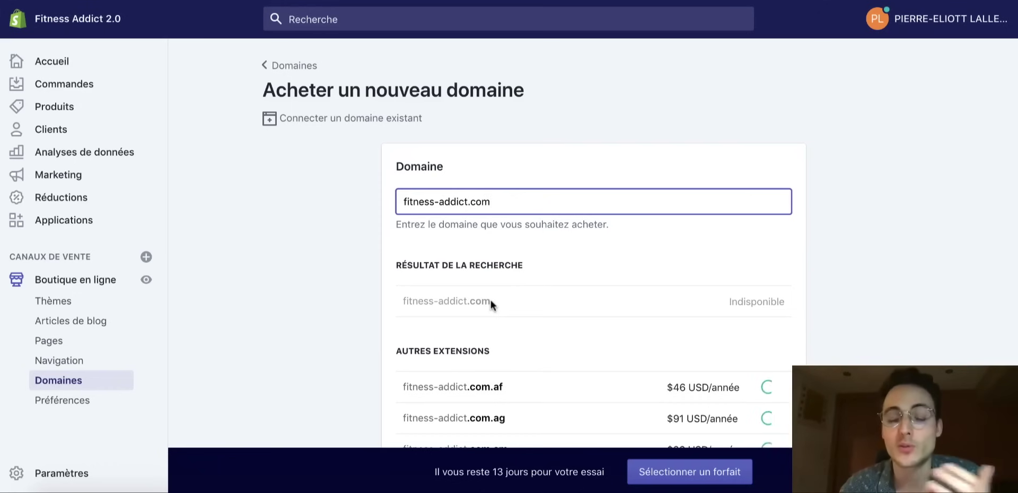
# - Review the alternative extensions and yearly prices for fitness-addict.com, and return to the Domaines page
pyautogui.scroll(-3, 487, 306)
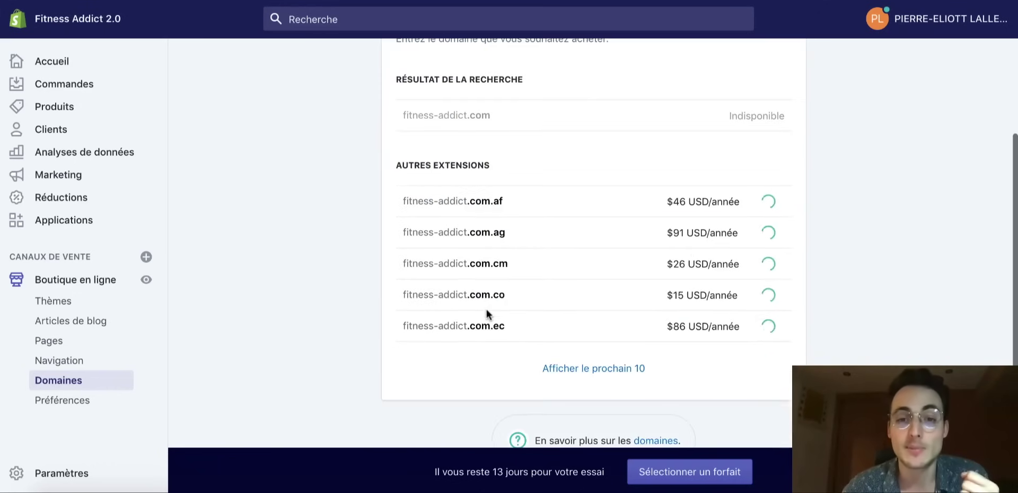
pyautogui.scroll(3, 562, 237)
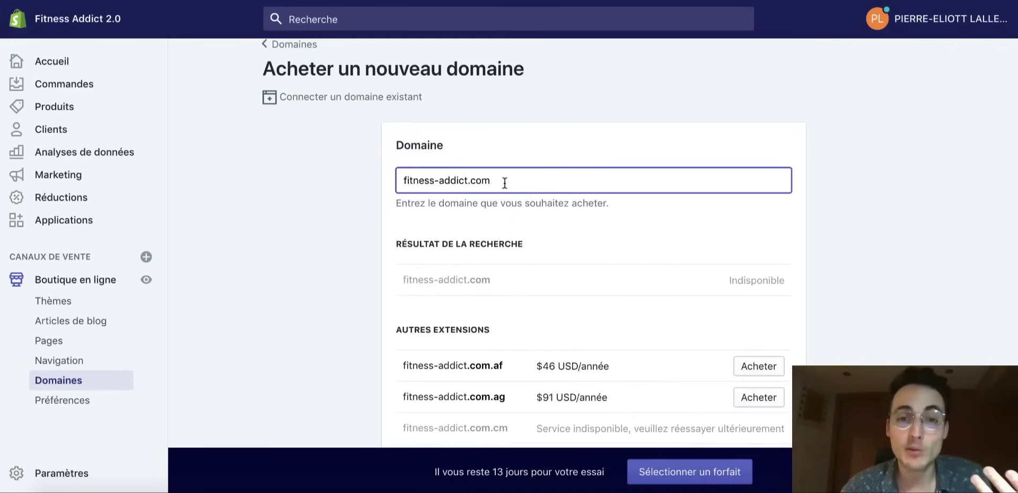
pyautogui.scroll(-1, 521, 305)
pyautogui.scroll(-3, 520, 308)
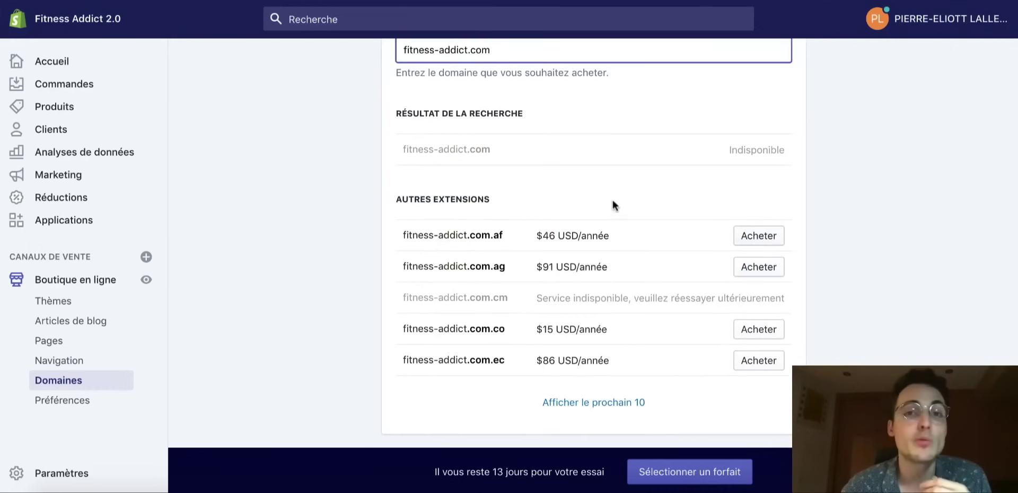
pyautogui.scroll(4, 614, 205)
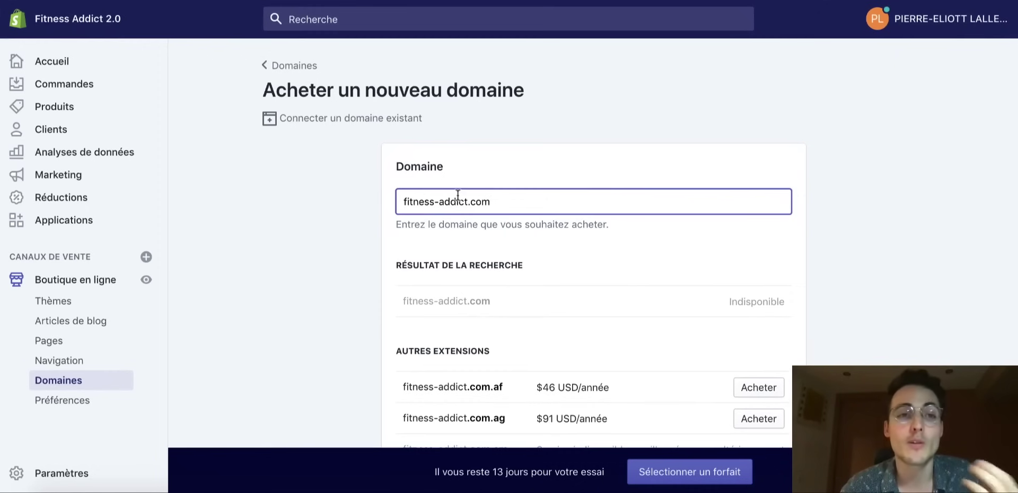
pyautogui.click(273, 67)
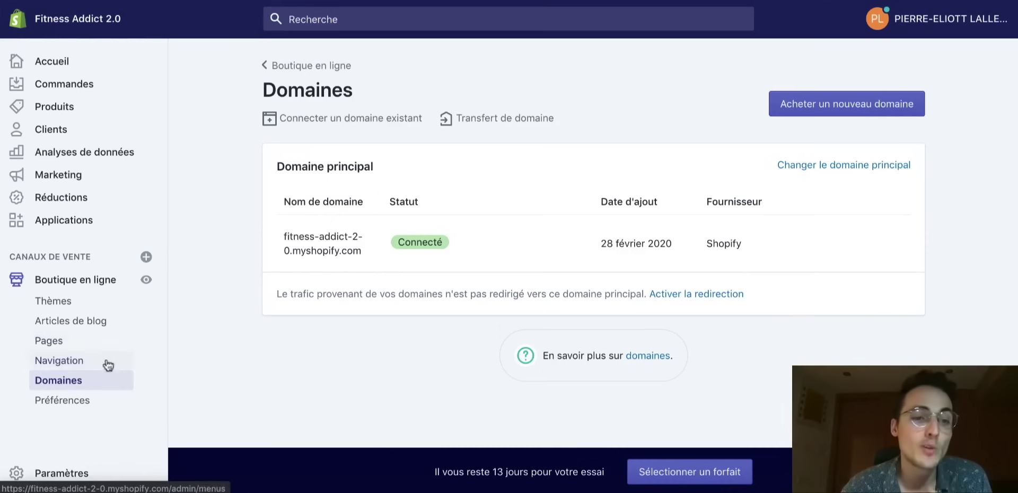
# - Open the online store's Préférences and examine the title and meta description, Google Analytics, Facebook pixel and password protection sections
pyautogui.click(87, 400)
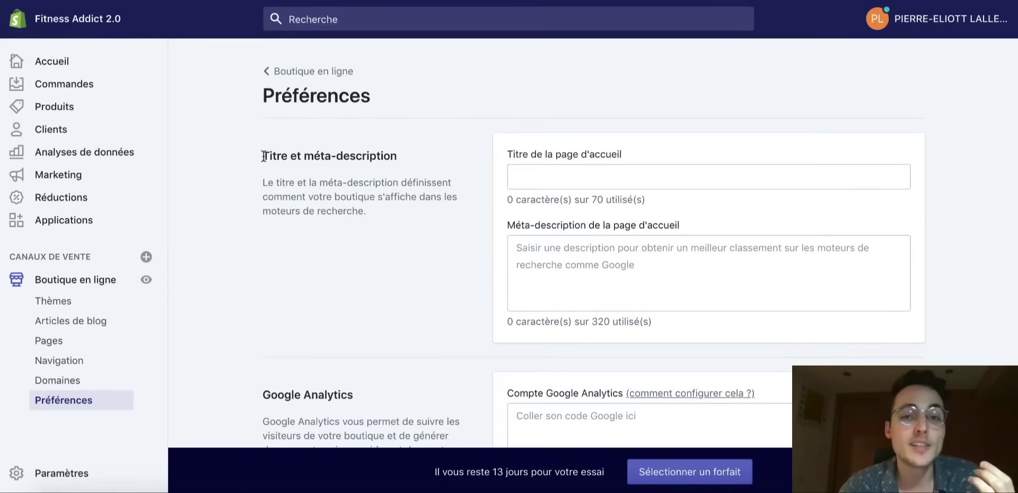
pyautogui.moveTo(263, 156); pyautogui.dragTo(410, 161)
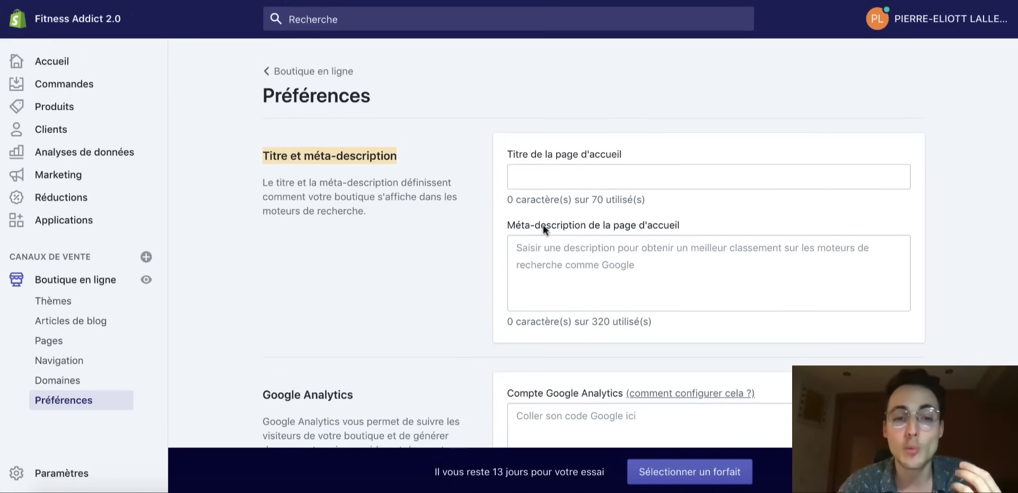
pyautogui.scroll(-3, 540, 226)
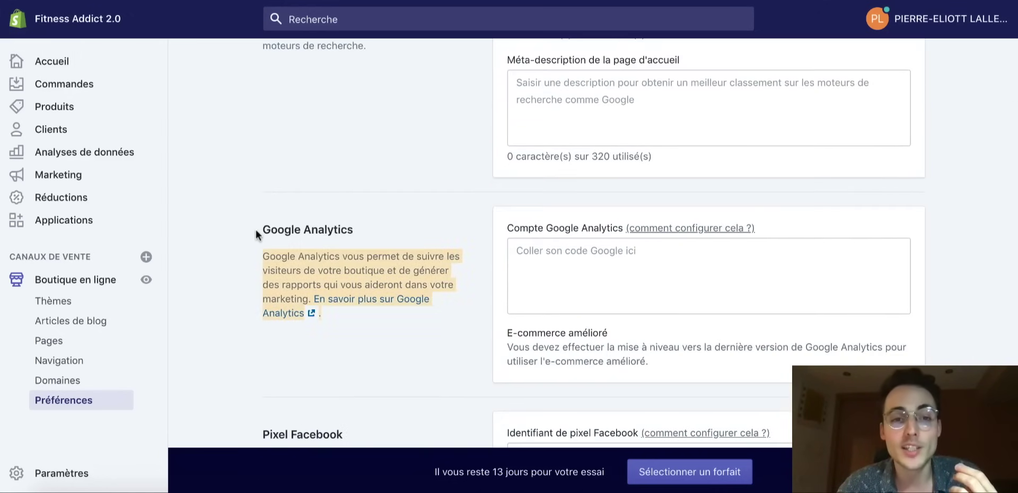
pyautogui.scroll(-4, 357, 358)
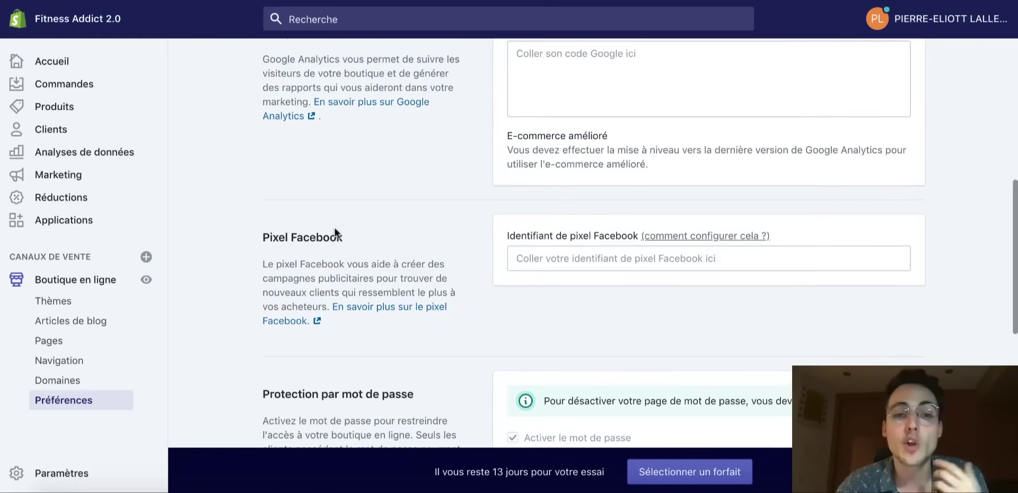
pyautogui.moveTo(343, 237); pyautogui.dragTo(263, 239)
pyautogui.scroll(-3, 262, 238)
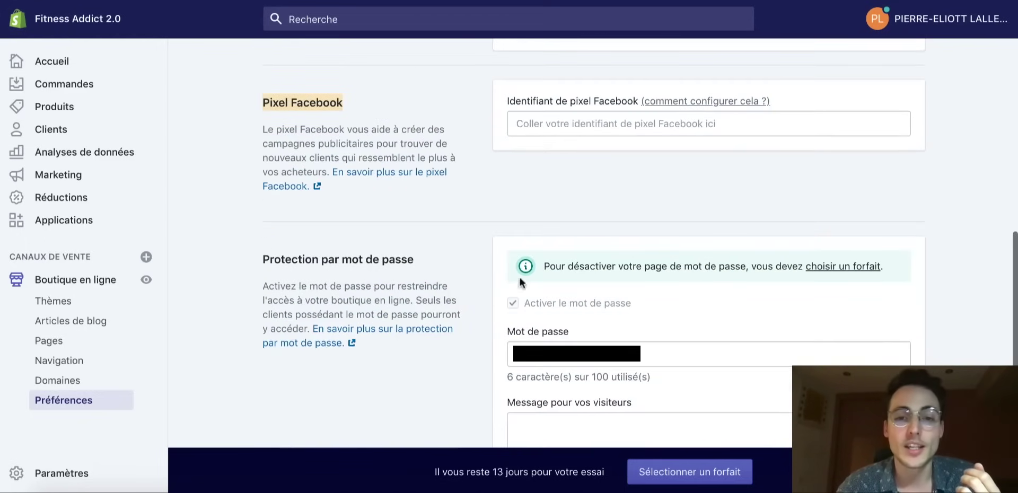
pyautogui.click(575, 350)
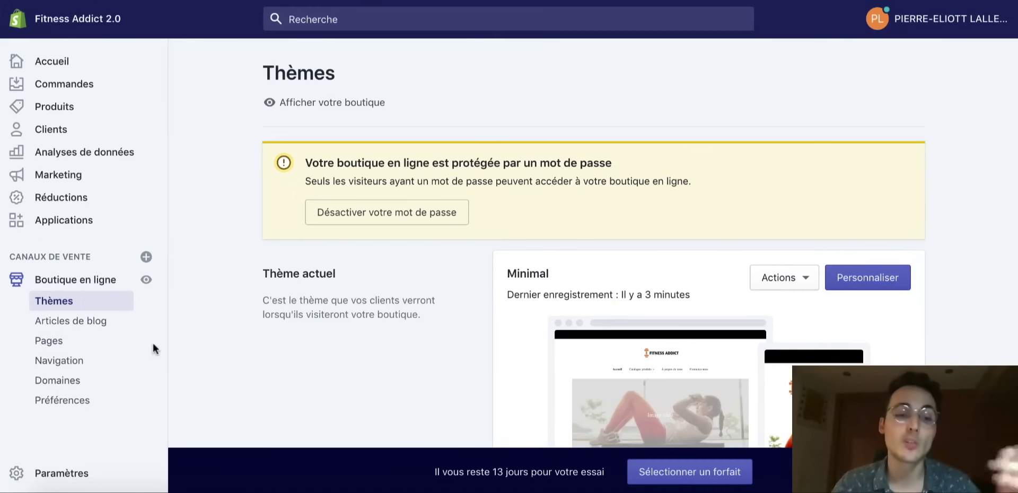
# - Reopen the Préférences page from Thèmes and check the password protection settings, ending back at the home page title fields
pyautogui.click(88, 402)
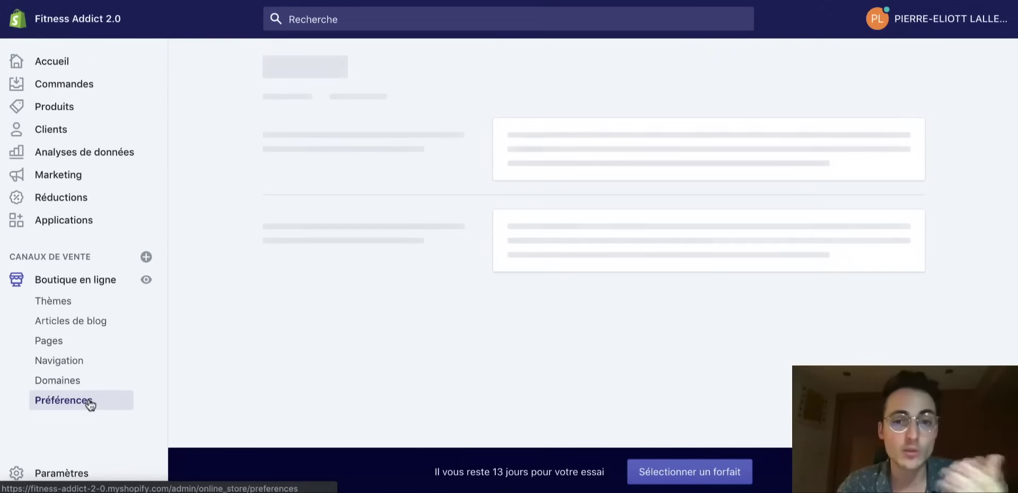
pyautogui.scroll(-10, 398, 194)
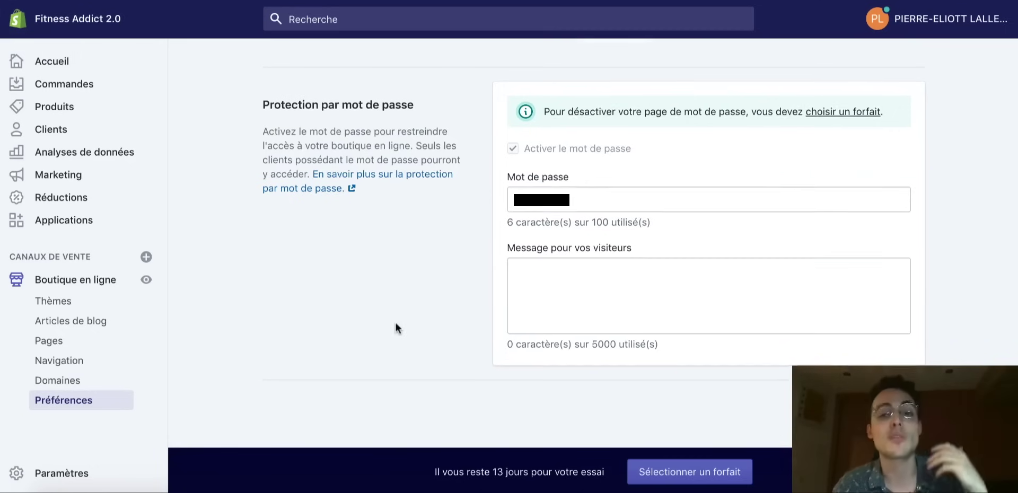
pyautogui.scroll(15, 395, 323)
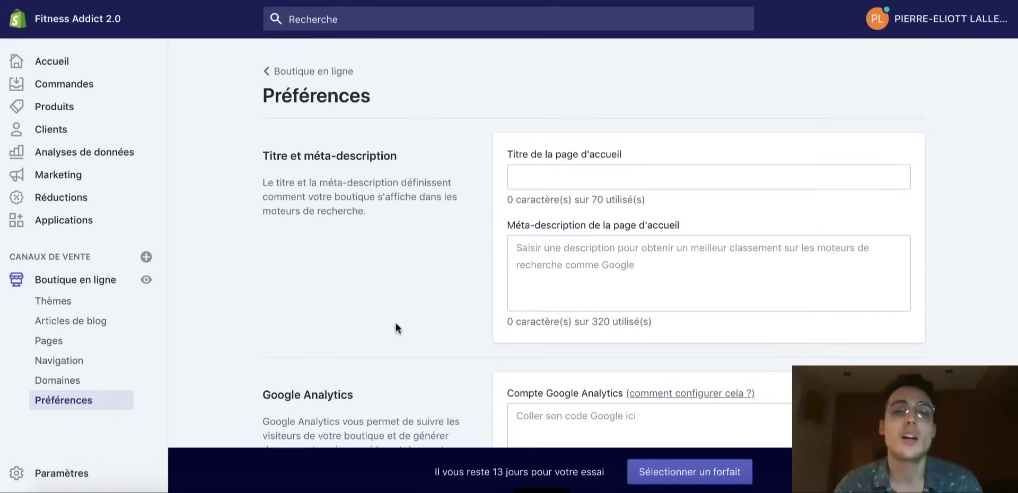